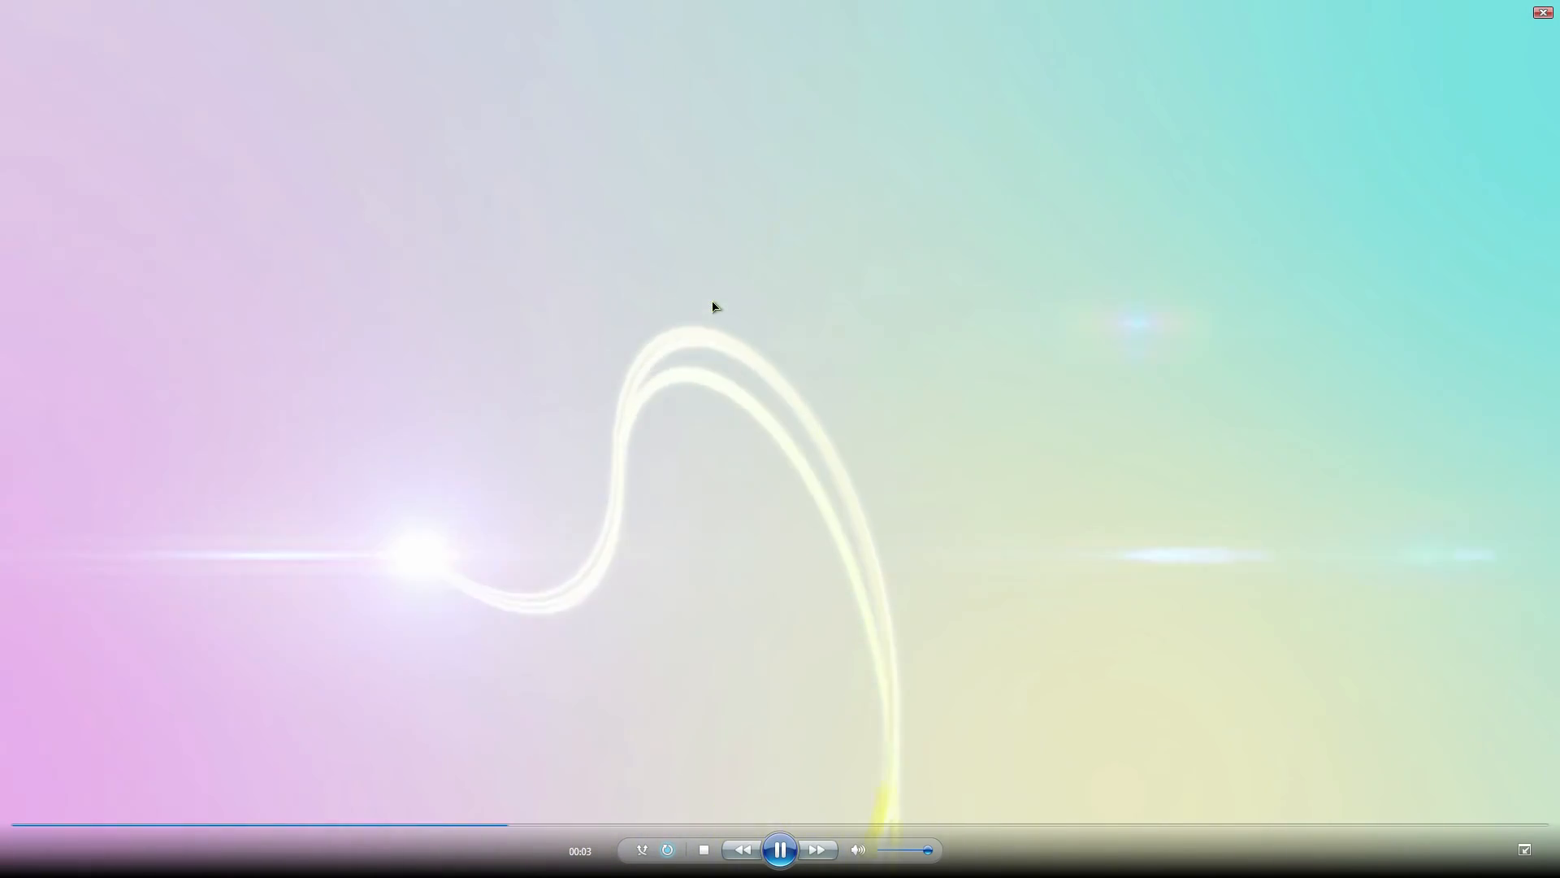
# Exit full-screen playback of the Example video and close its player
pyautogui.doubleClick(713, 307)
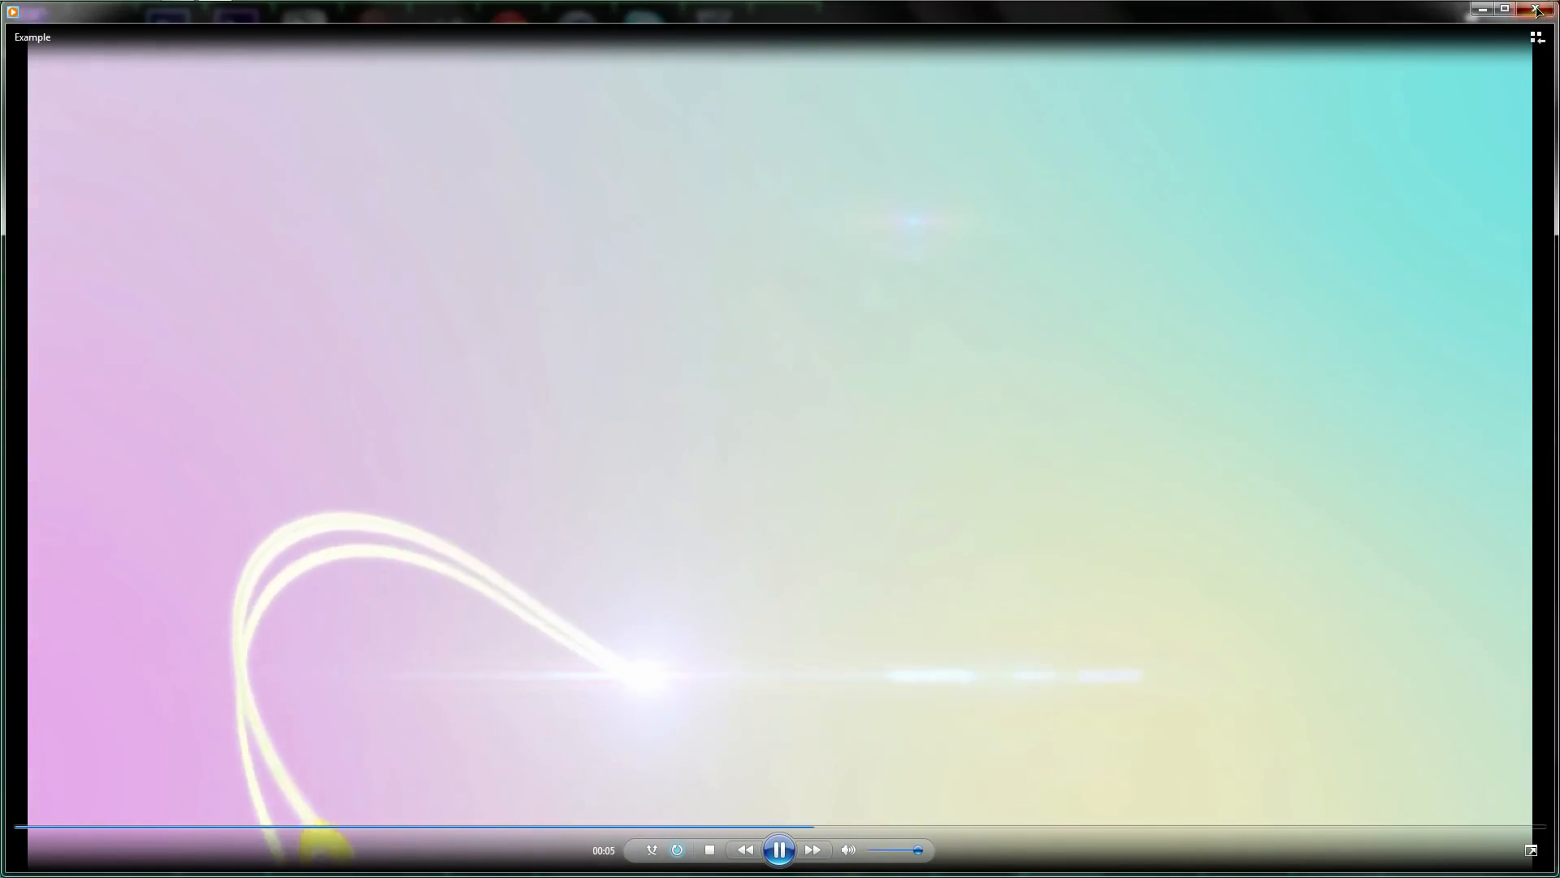
pyautogui.click(1535, 8)
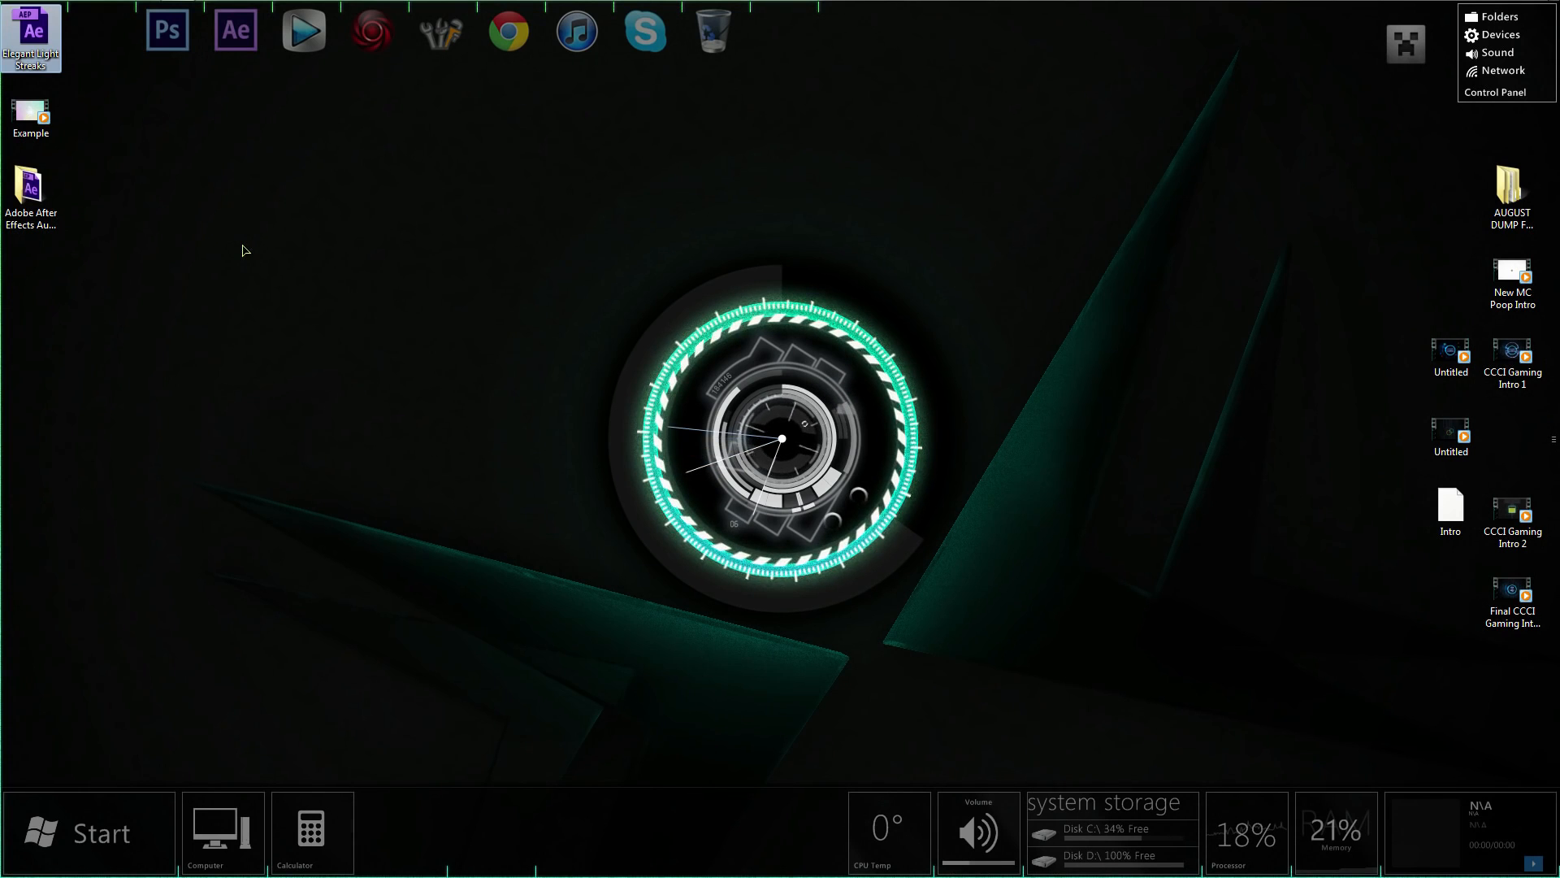
pyautogui.click(229, 197)
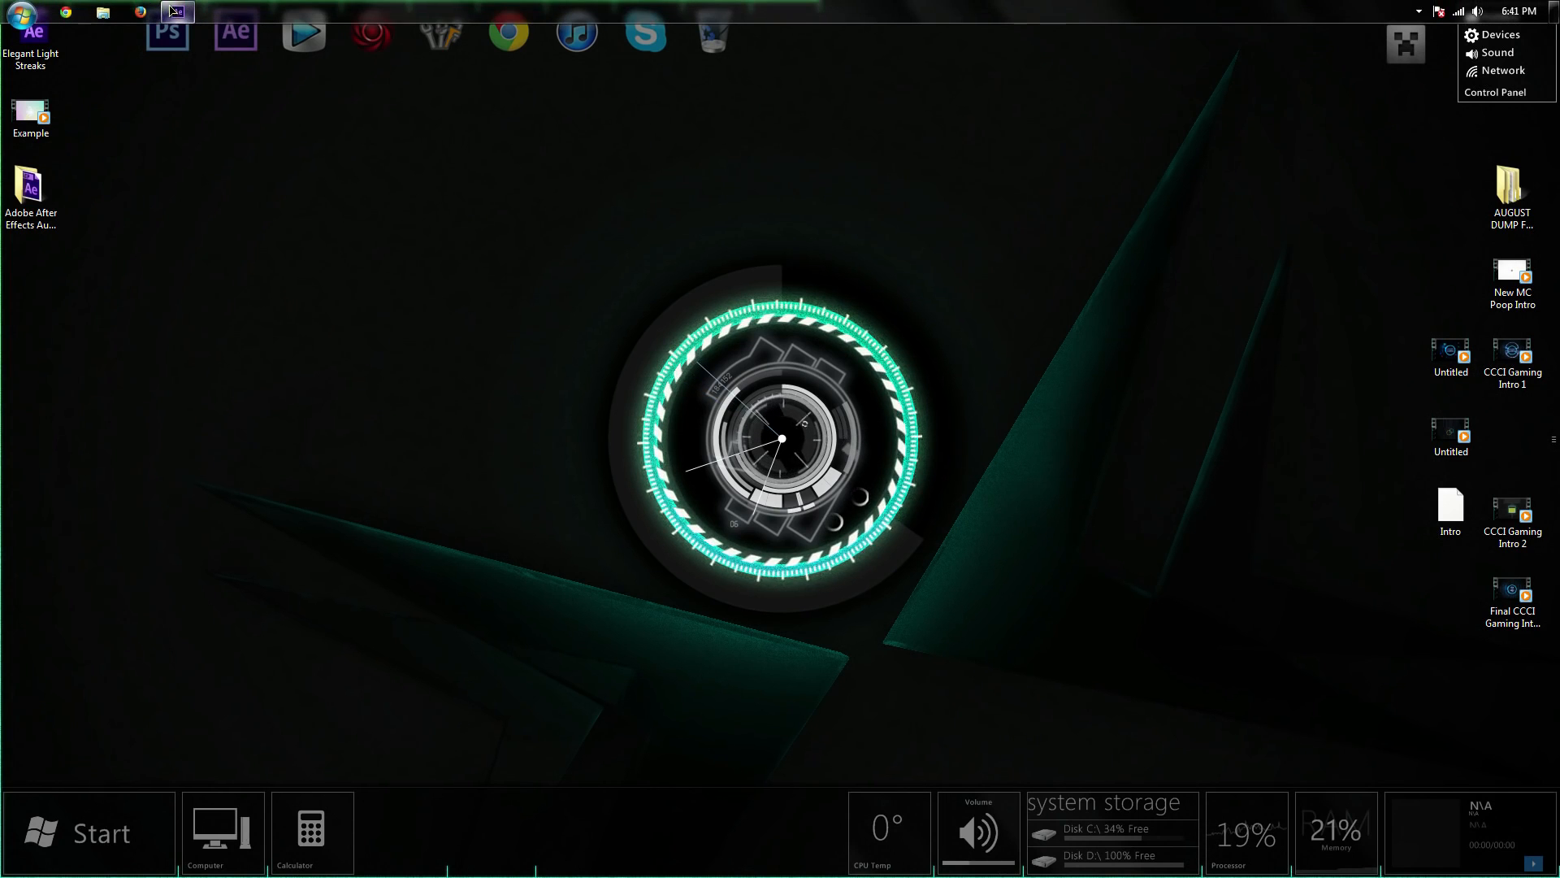
# Switch to After Effects and create a 1920 x 1080 composition at 29.97 fps, 10 seconds long
pyautogui.click(179, 15)
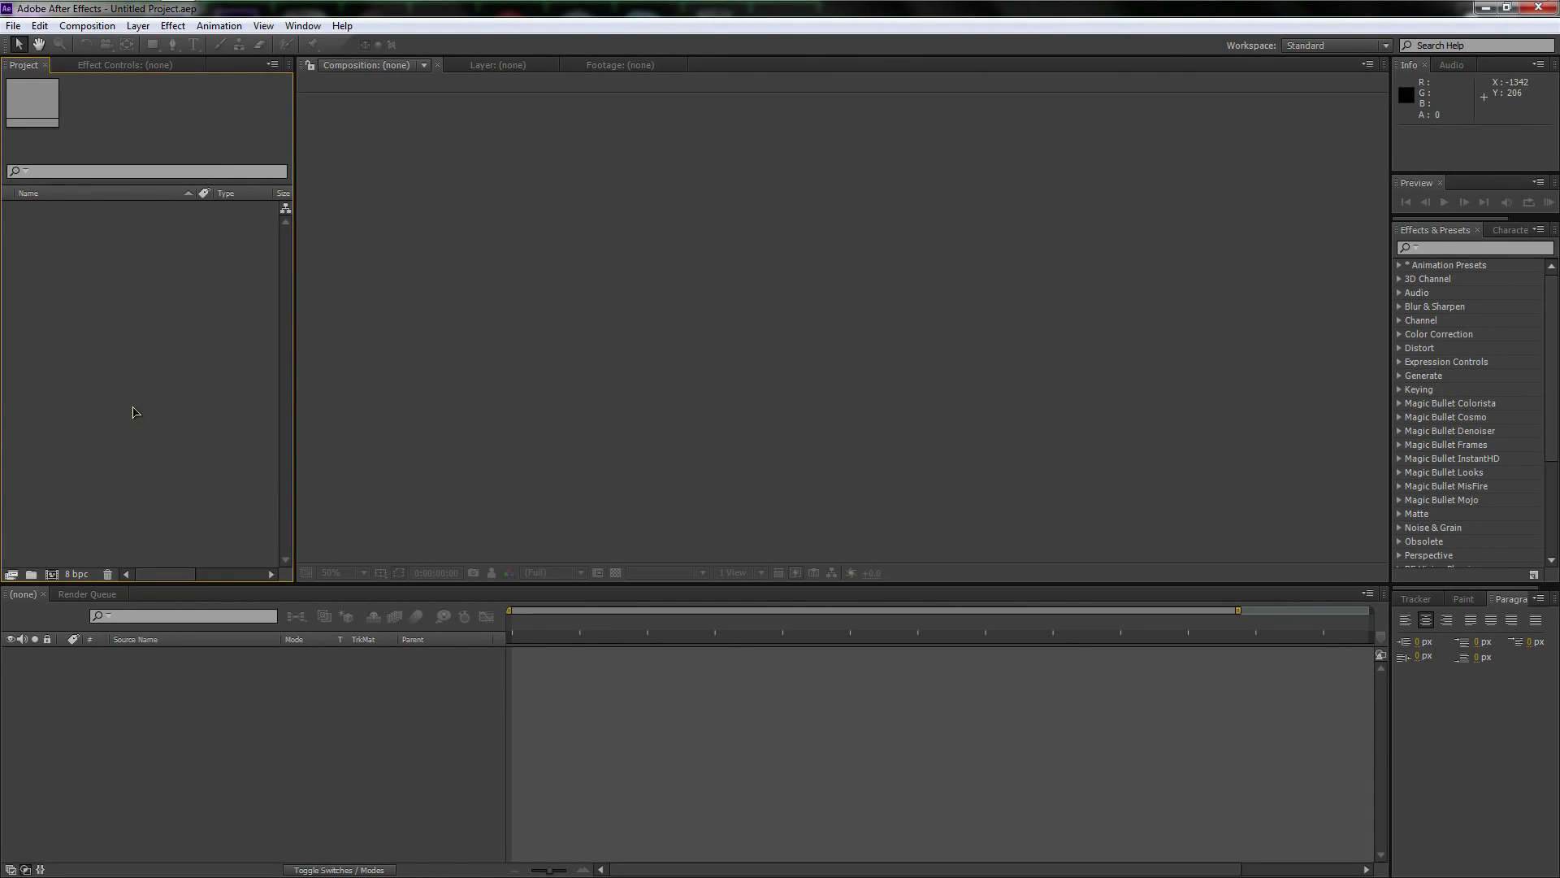
pyautogui.click(52, 575)
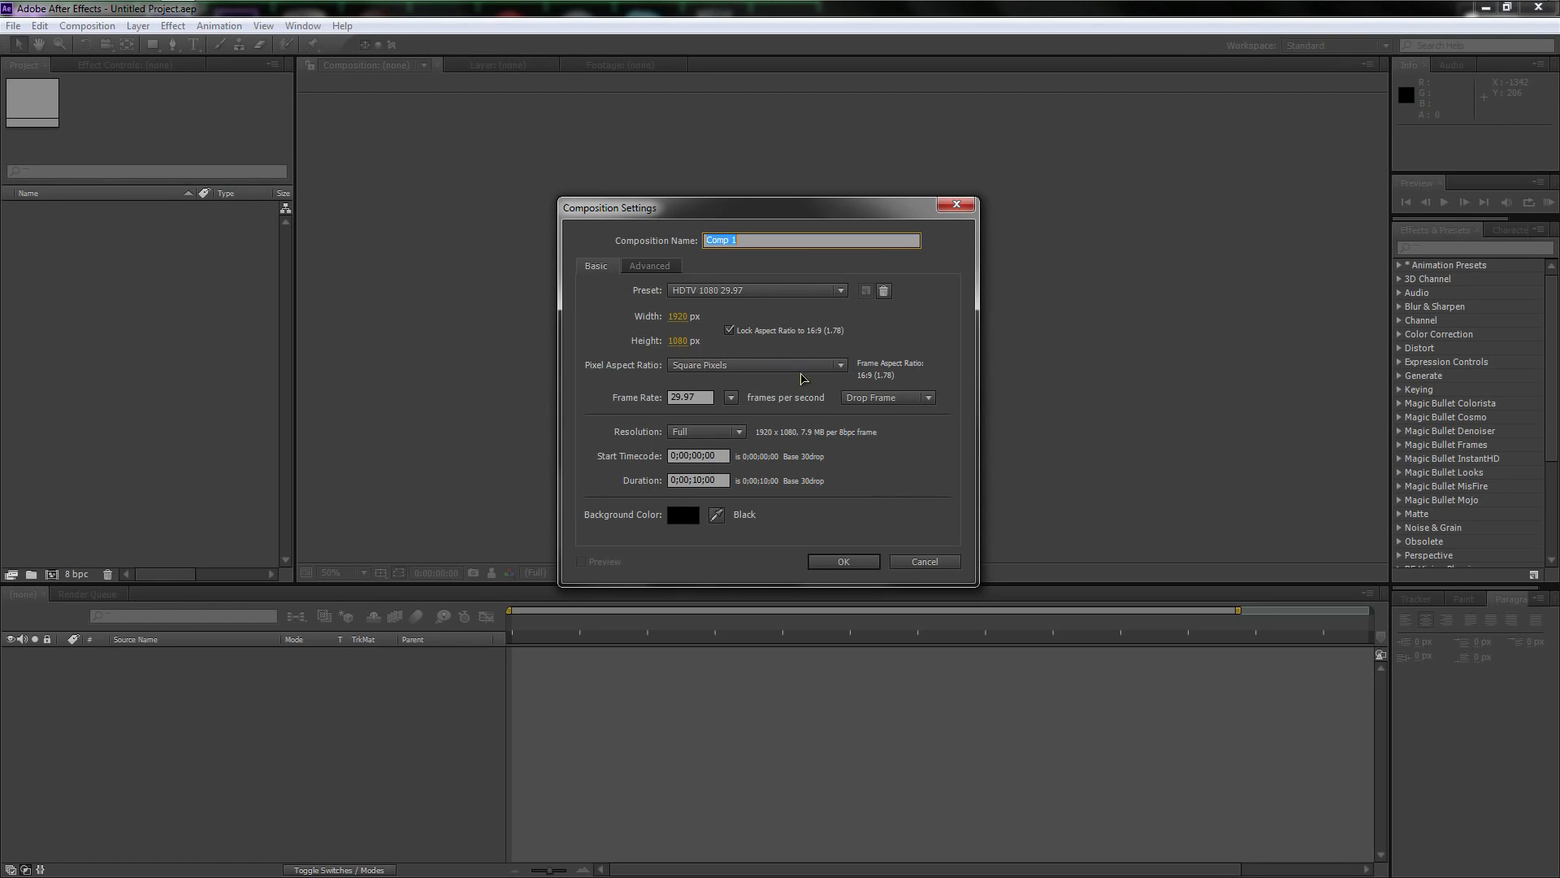
pyautogui.click(843, 560)
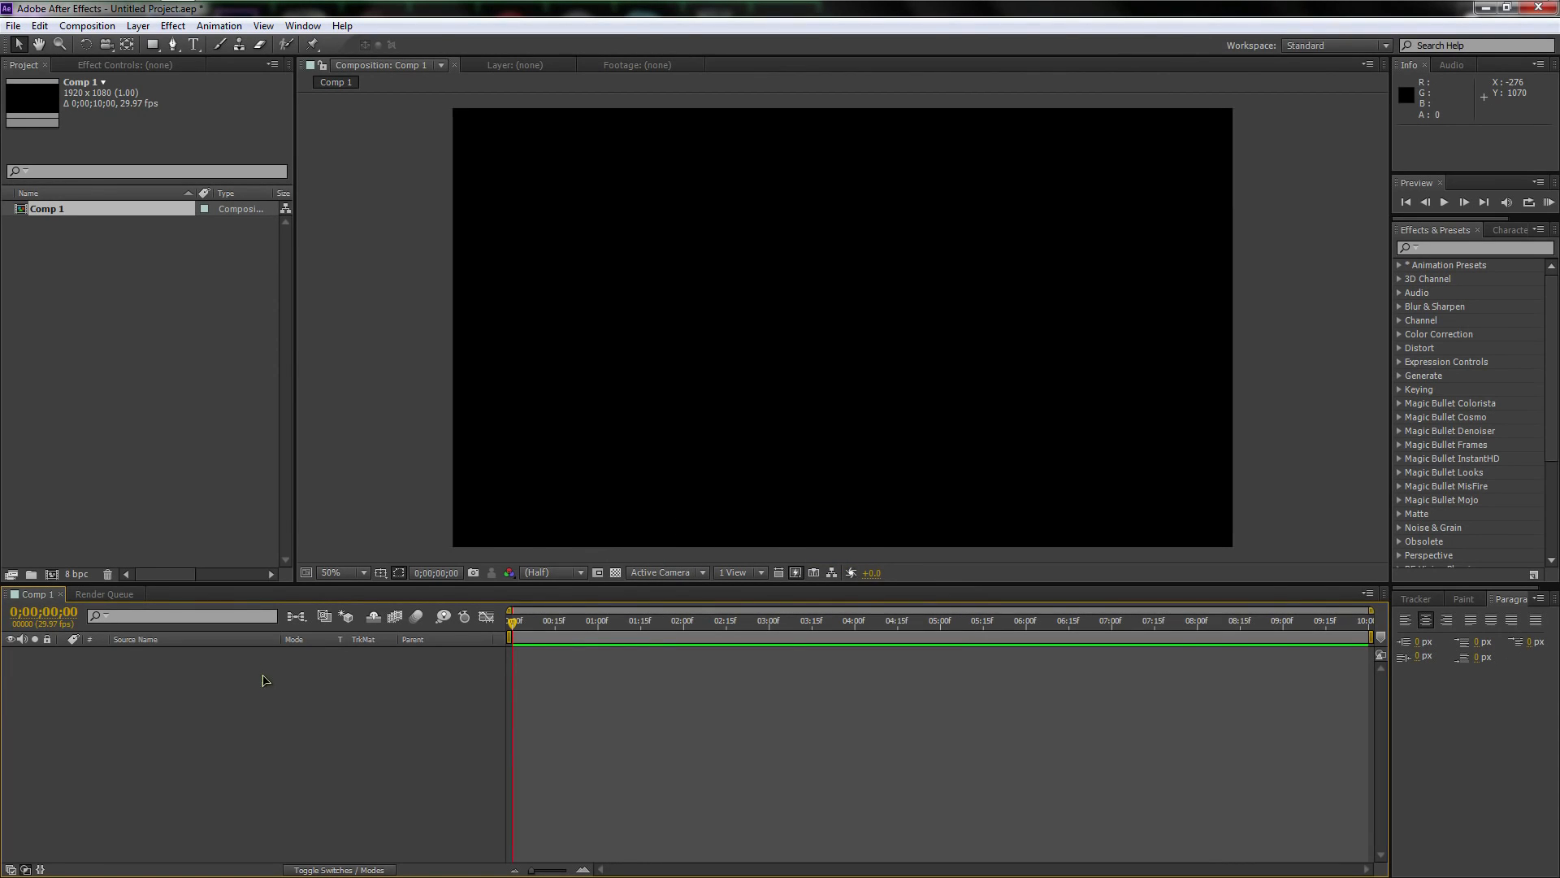
# Add a black 1920 x 1080 solid layer named BG to the composition
pyautogui.rightClick(154, 682)
pyautogui.moveTo(195, 690)
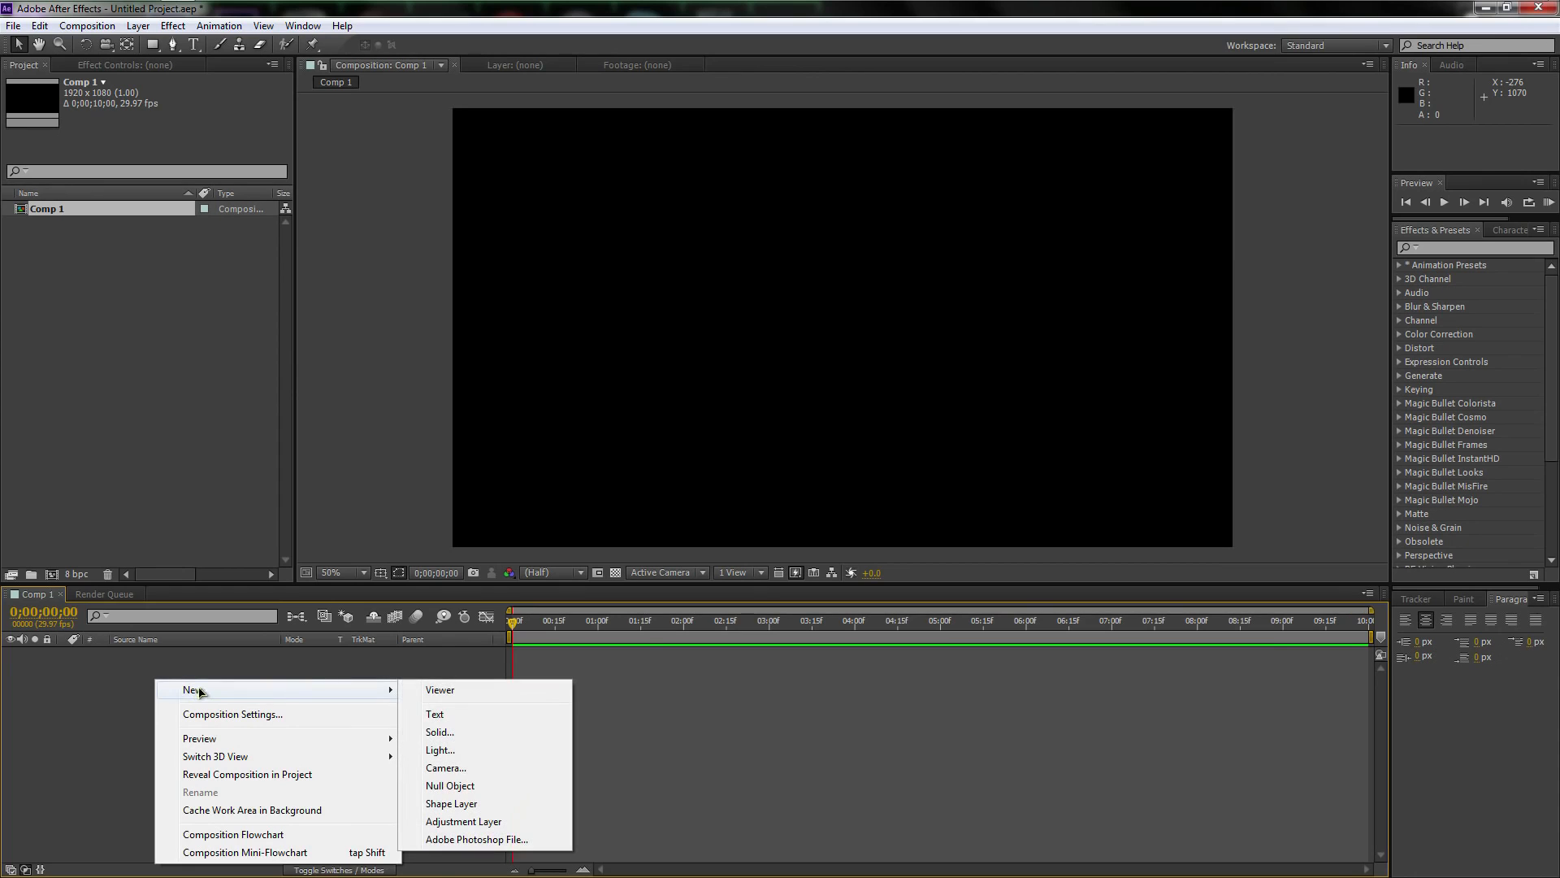
pyautogui.click(439, 732)
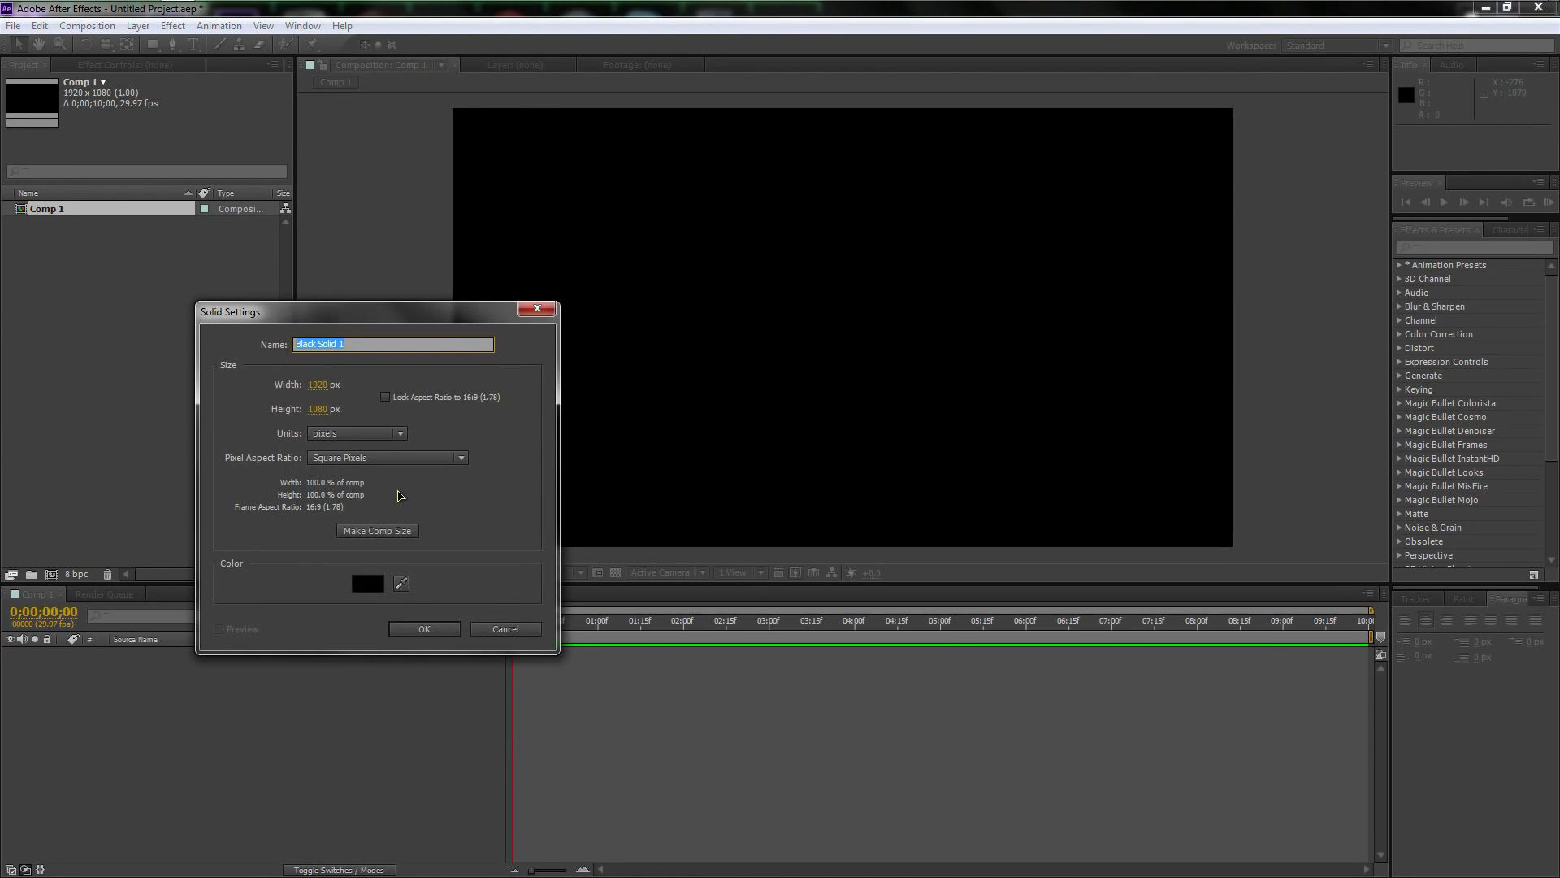
pyautogui.write('BG')
pyautogui.press('Return')
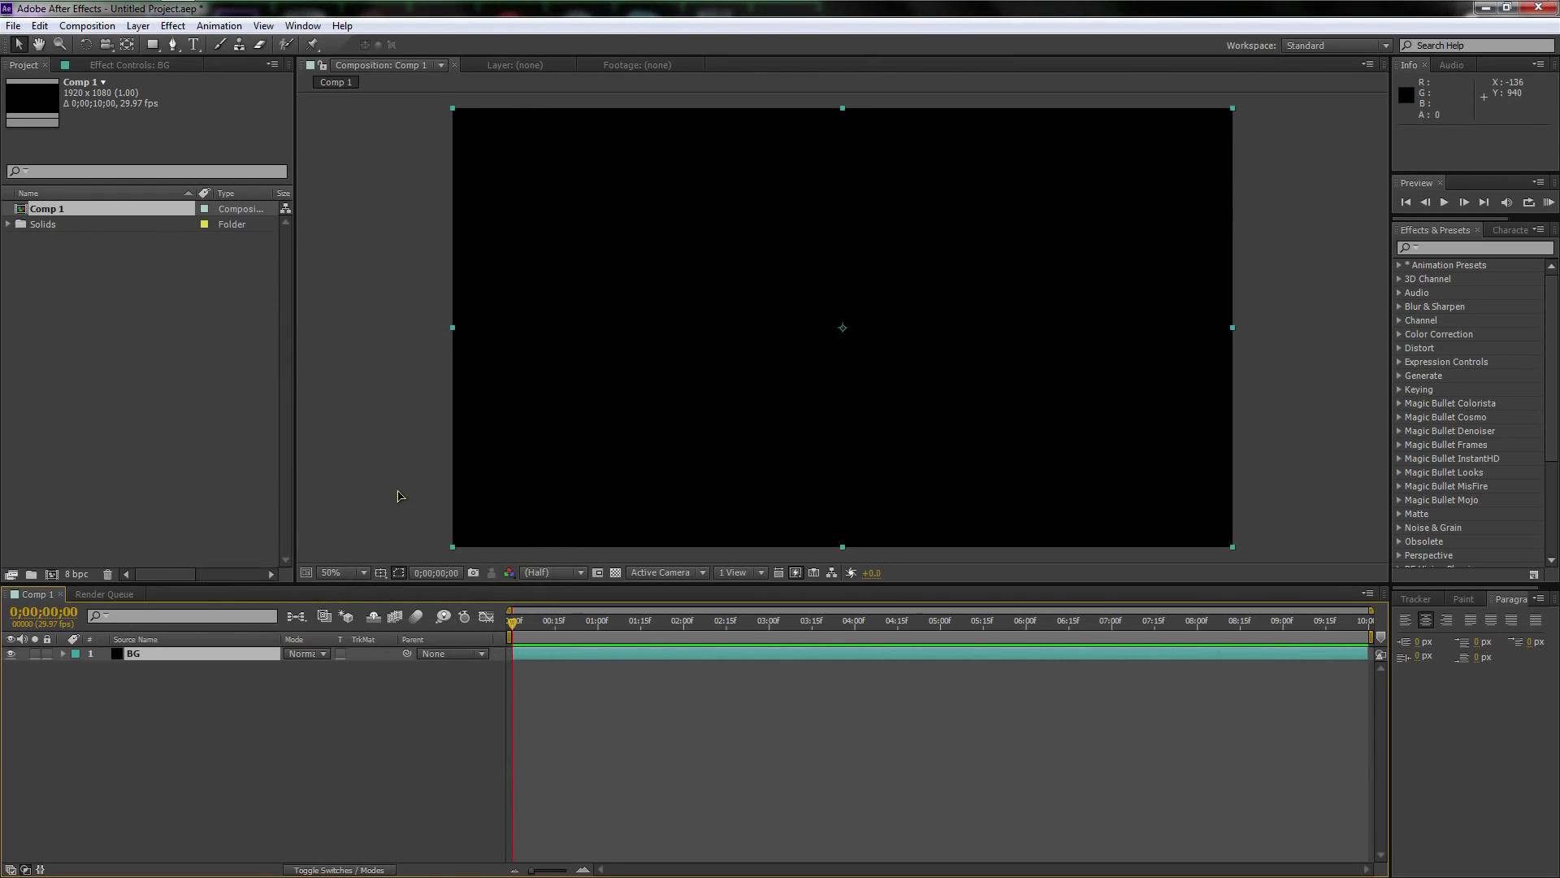
# Find the Ramp effect and apply it to the BG layer
pyautogui.click(1454, 247)
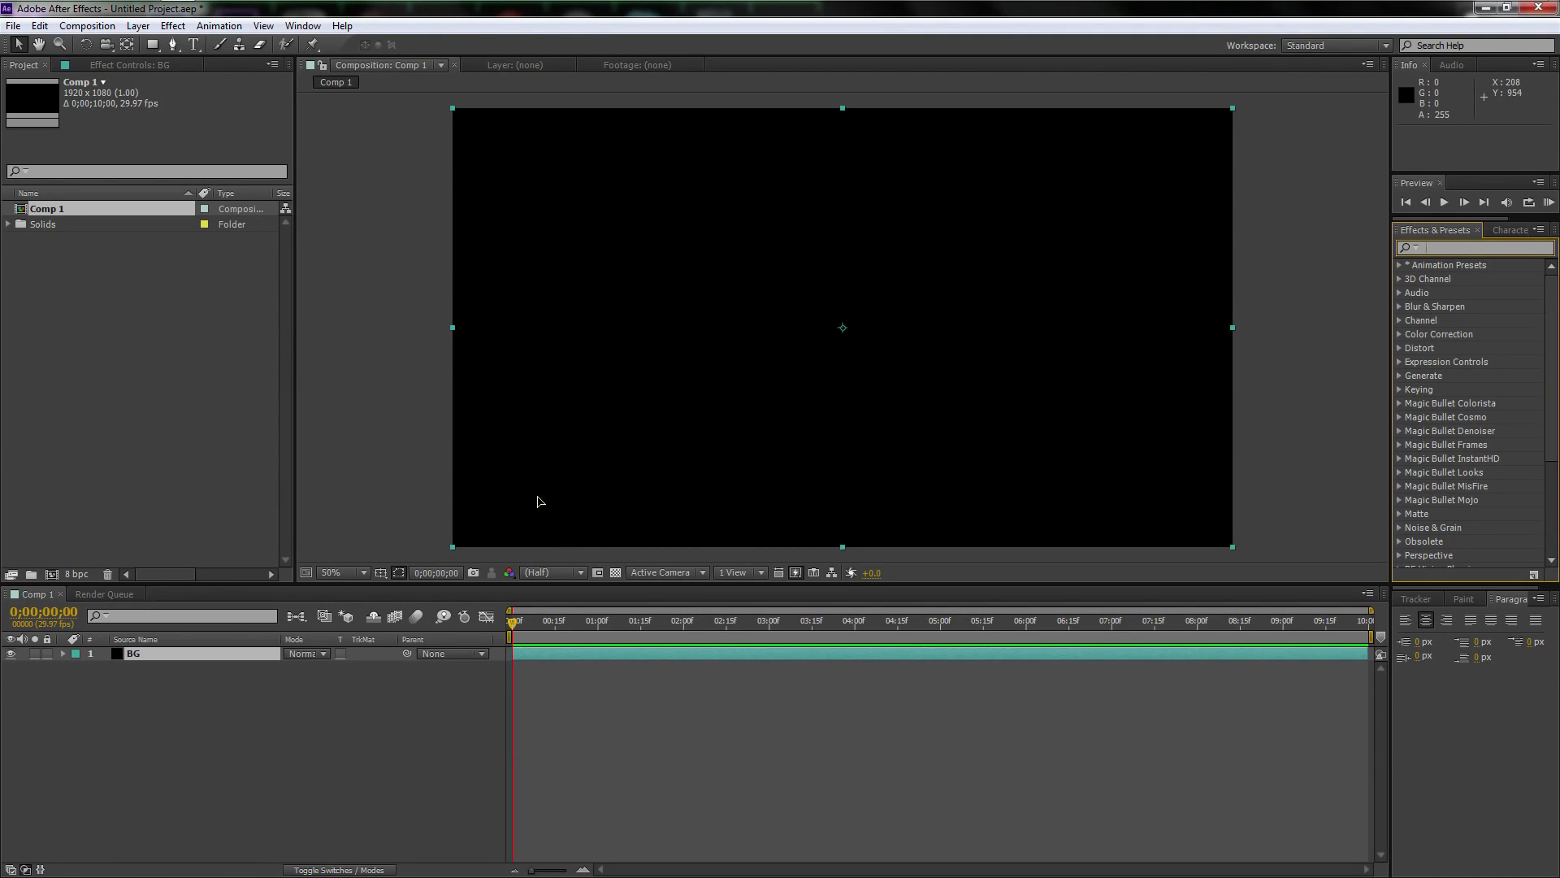
pyautogui.write('ramp')
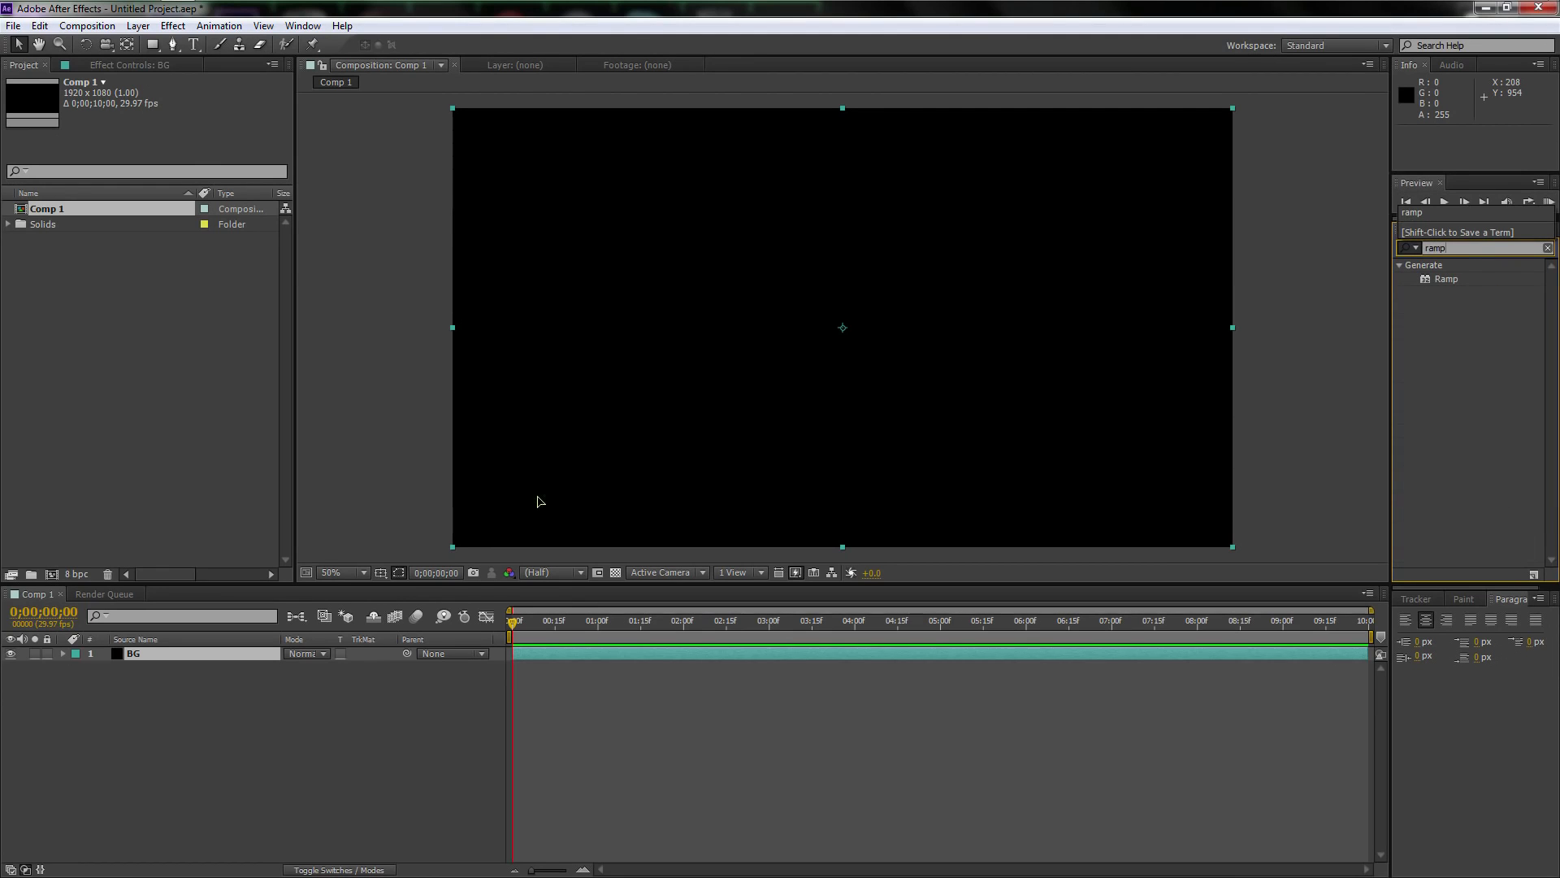
pyautogui.click(1454, 279)
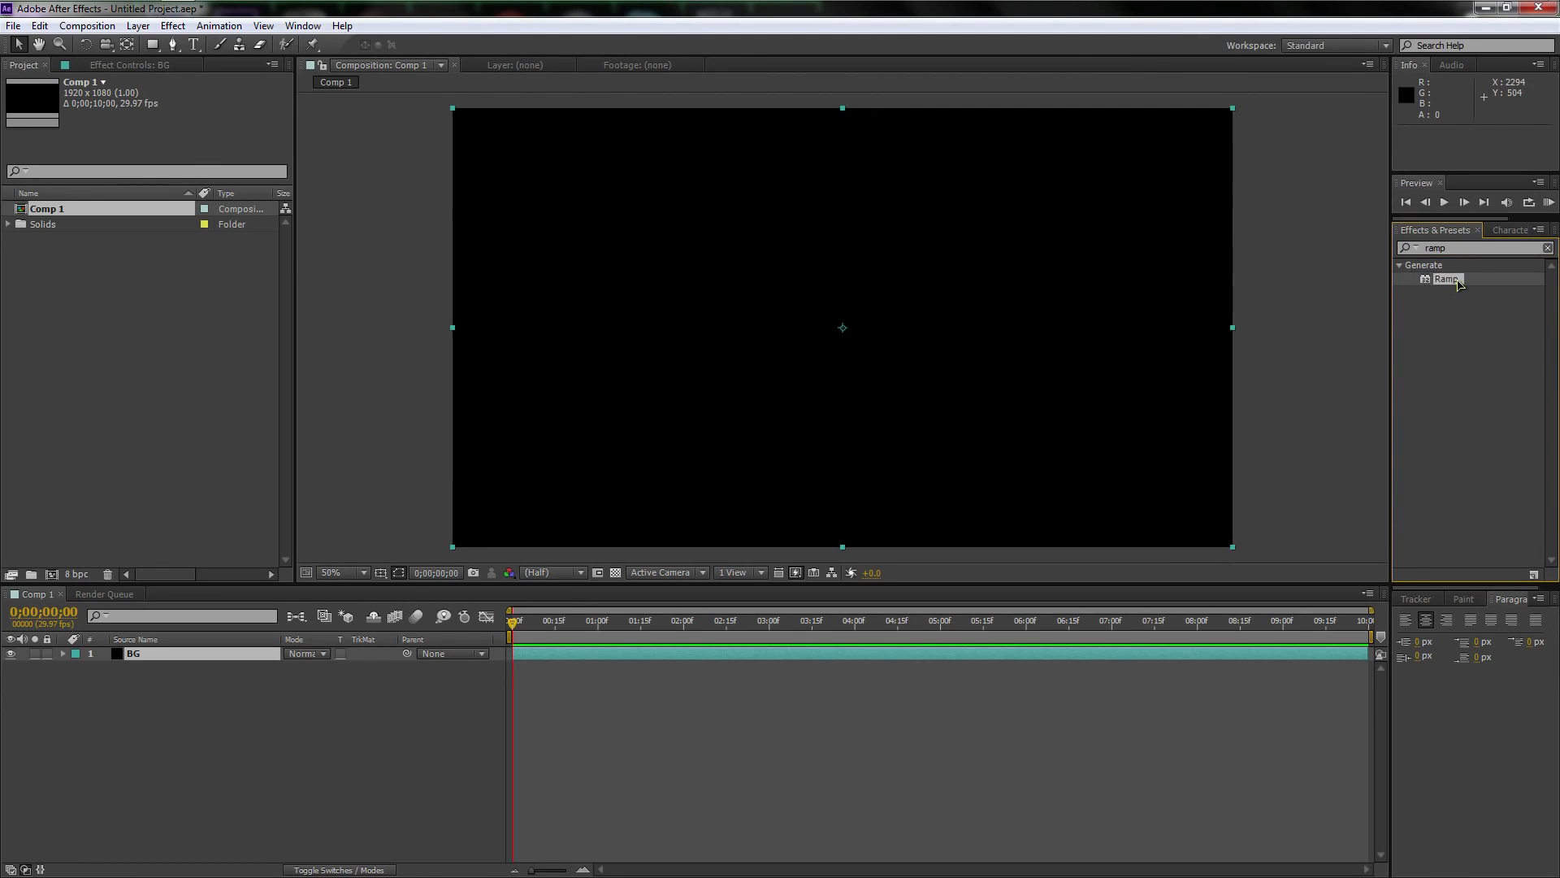
pyautogui.moveTo(1458, 284); pyautogui.dragTo(162, 657)
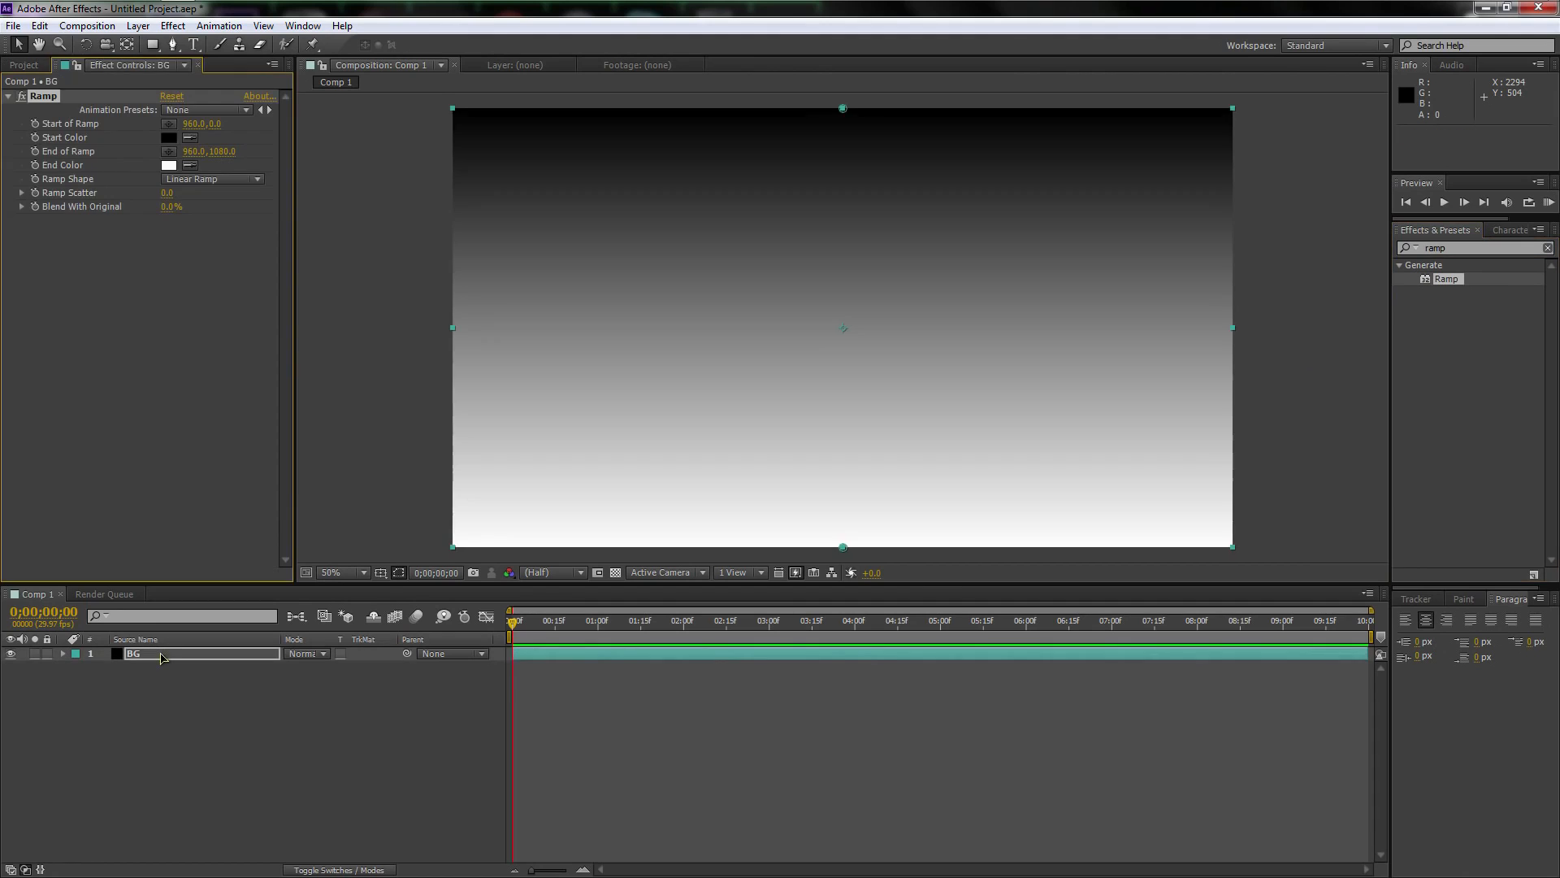
# Set the Ramp's start color to dark gray and its end color to a darker, near-black gray
pyautogui.click(169, 137)
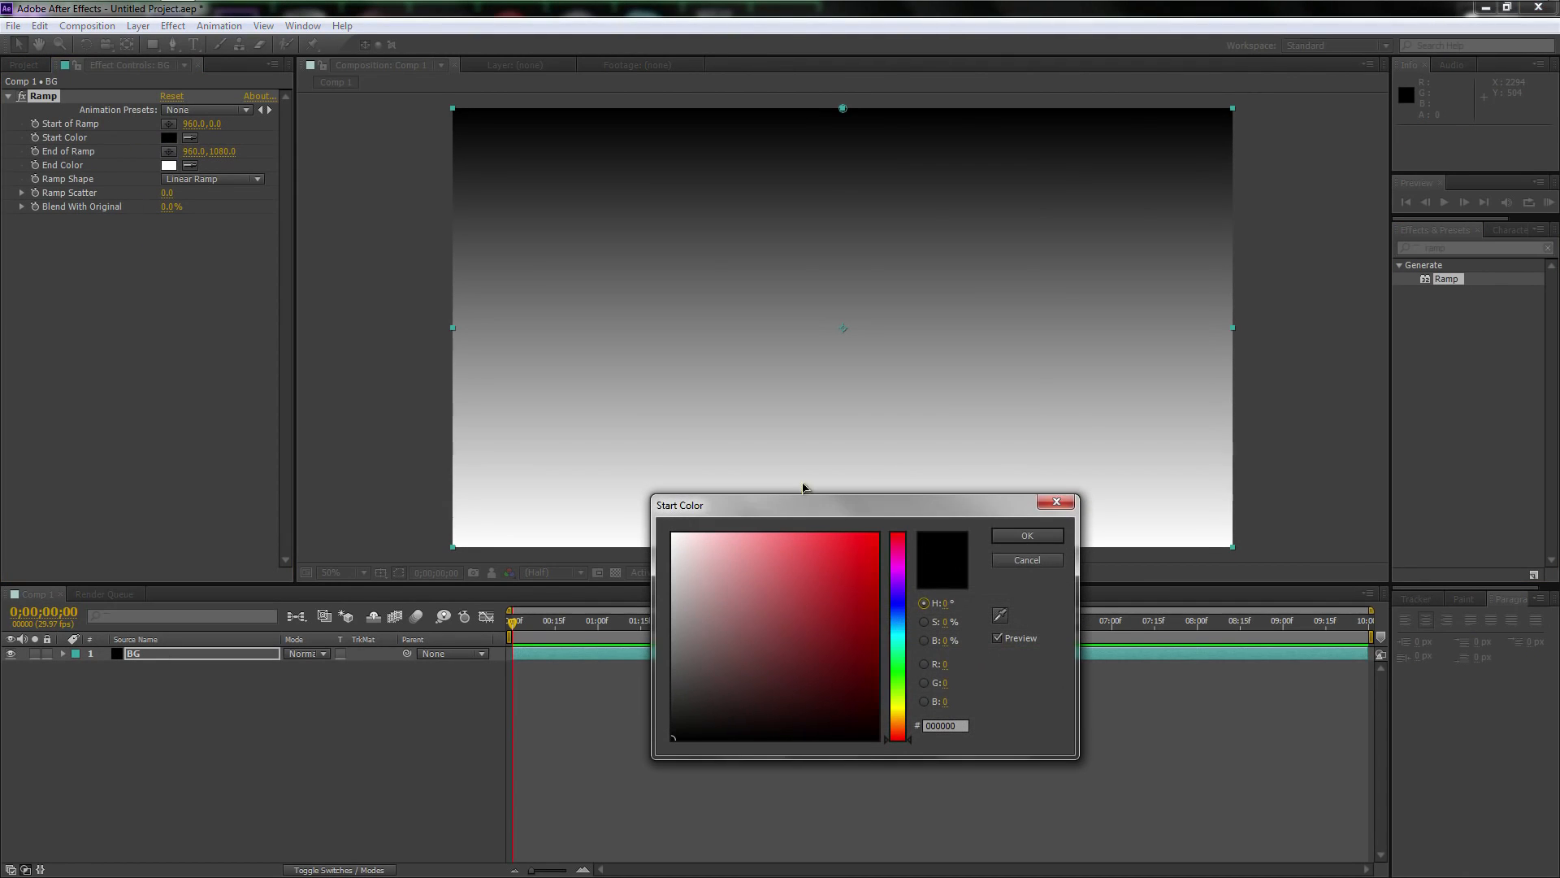
pyautogui.moveTo(732, 708); pyautogui.dragTo(619, 693)
pyautogui.click(1039, 537)
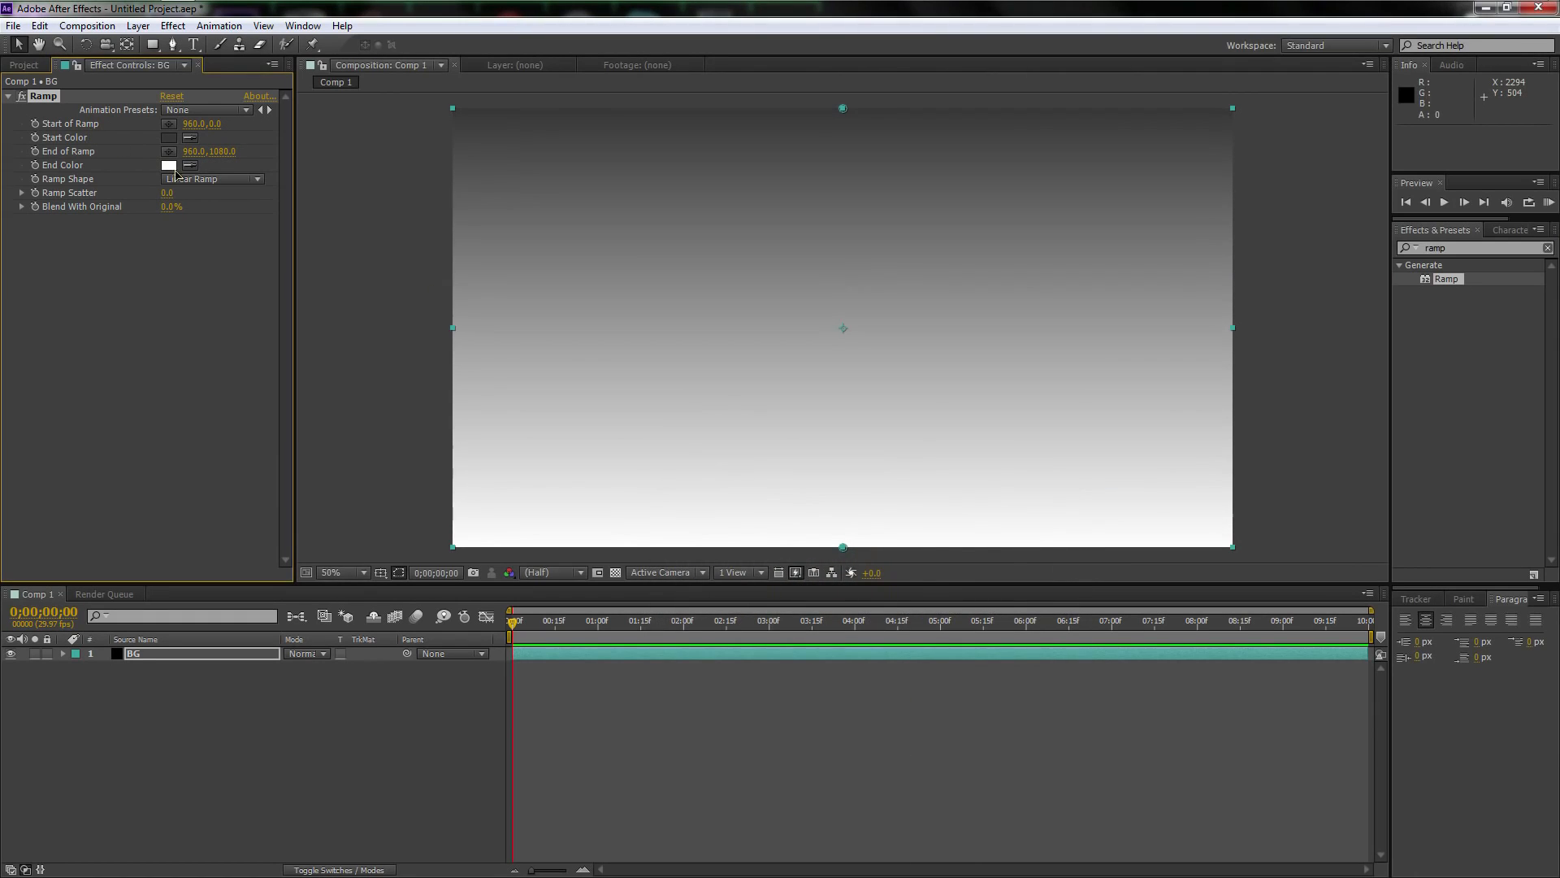
pyautogui.click(169, 165)
pyautogui.moveTo(674, 687); pyautogui.dragTo(646, 723)
pyautogui.click(1026, 535)
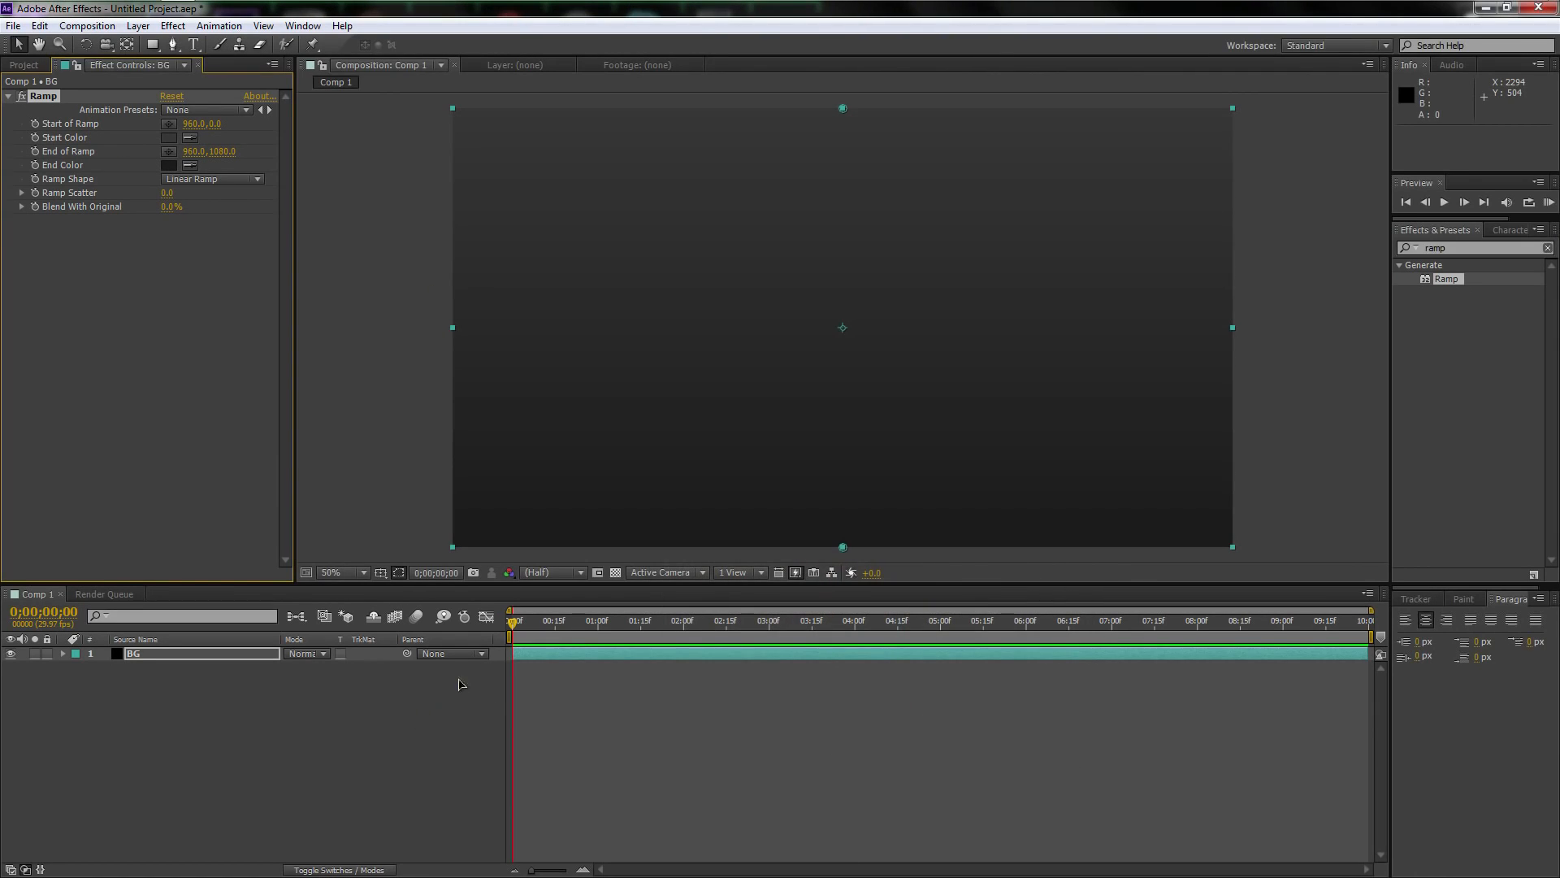
# Change the Ramp's shape to Radial Ramp and set its scatter to 300
pyautogui.click(184, 181)
pyautogui.click(204, 217)
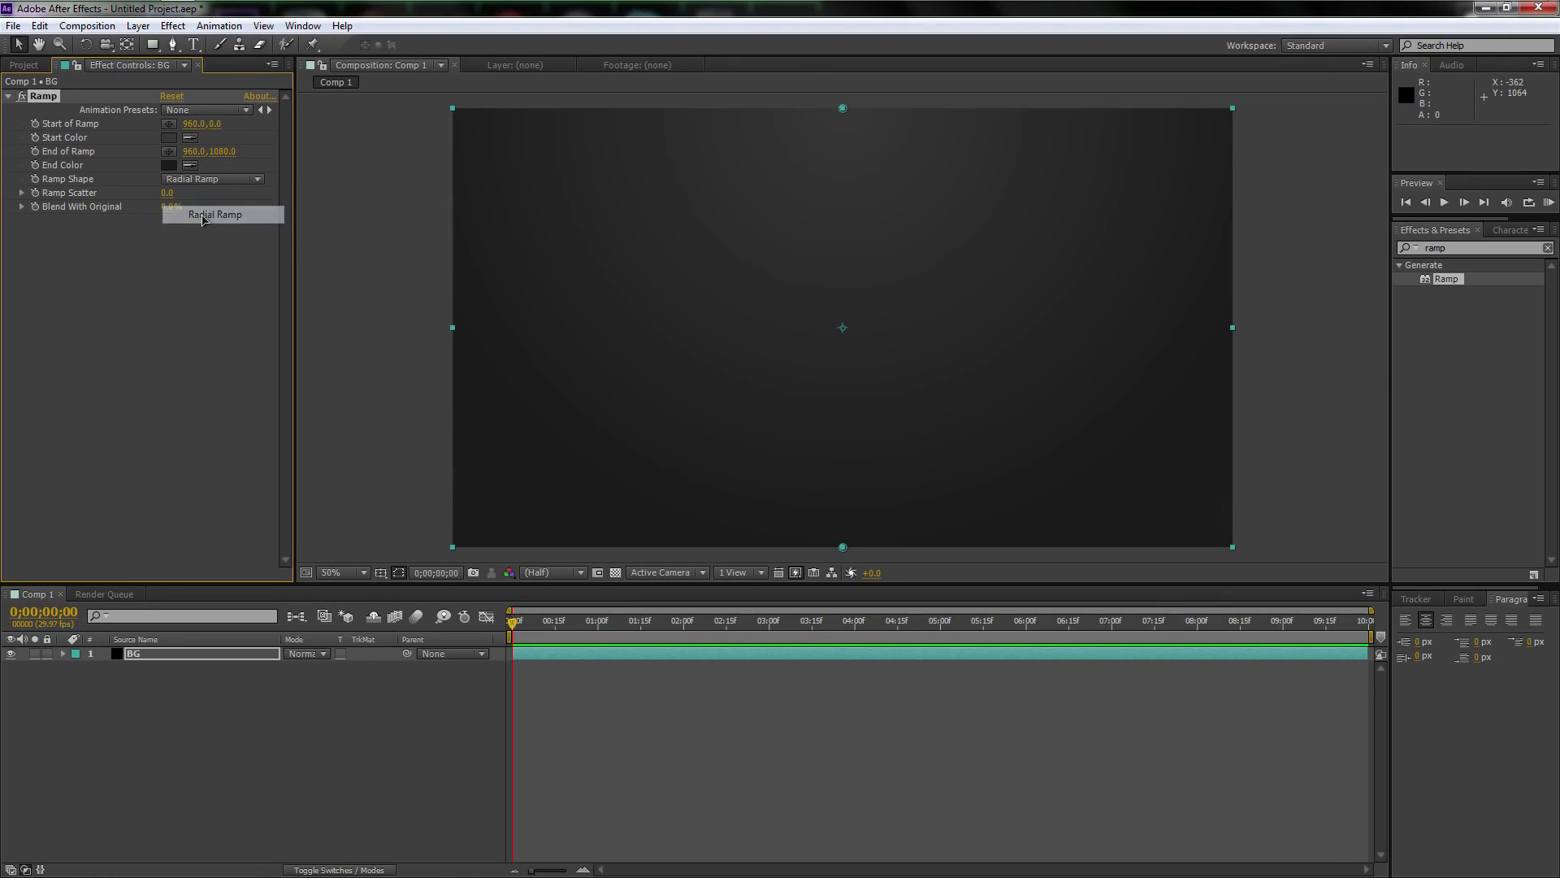
pyautogui.moveTo(167, 193); pyautogui.dragTo(225, 195)
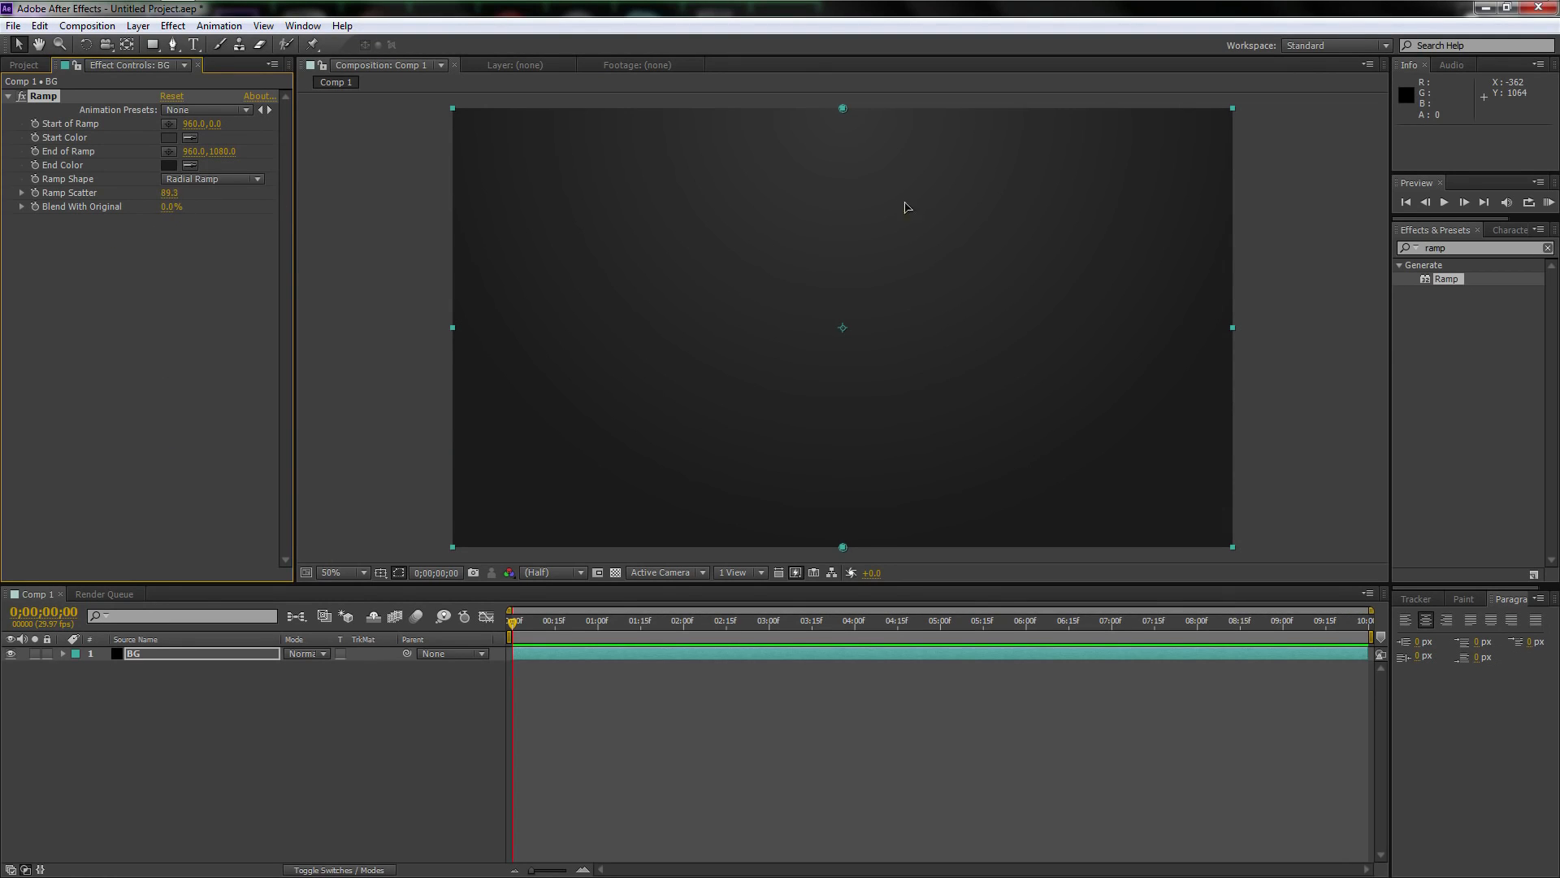
pyautogui.click(171, 193)
pyautogui.write('300')
pyautogui.press('Return')
# Darken the radial ramp by setting its end color to 141414 and its start color to 2C2C2C
pyautogui.click(169, 165)
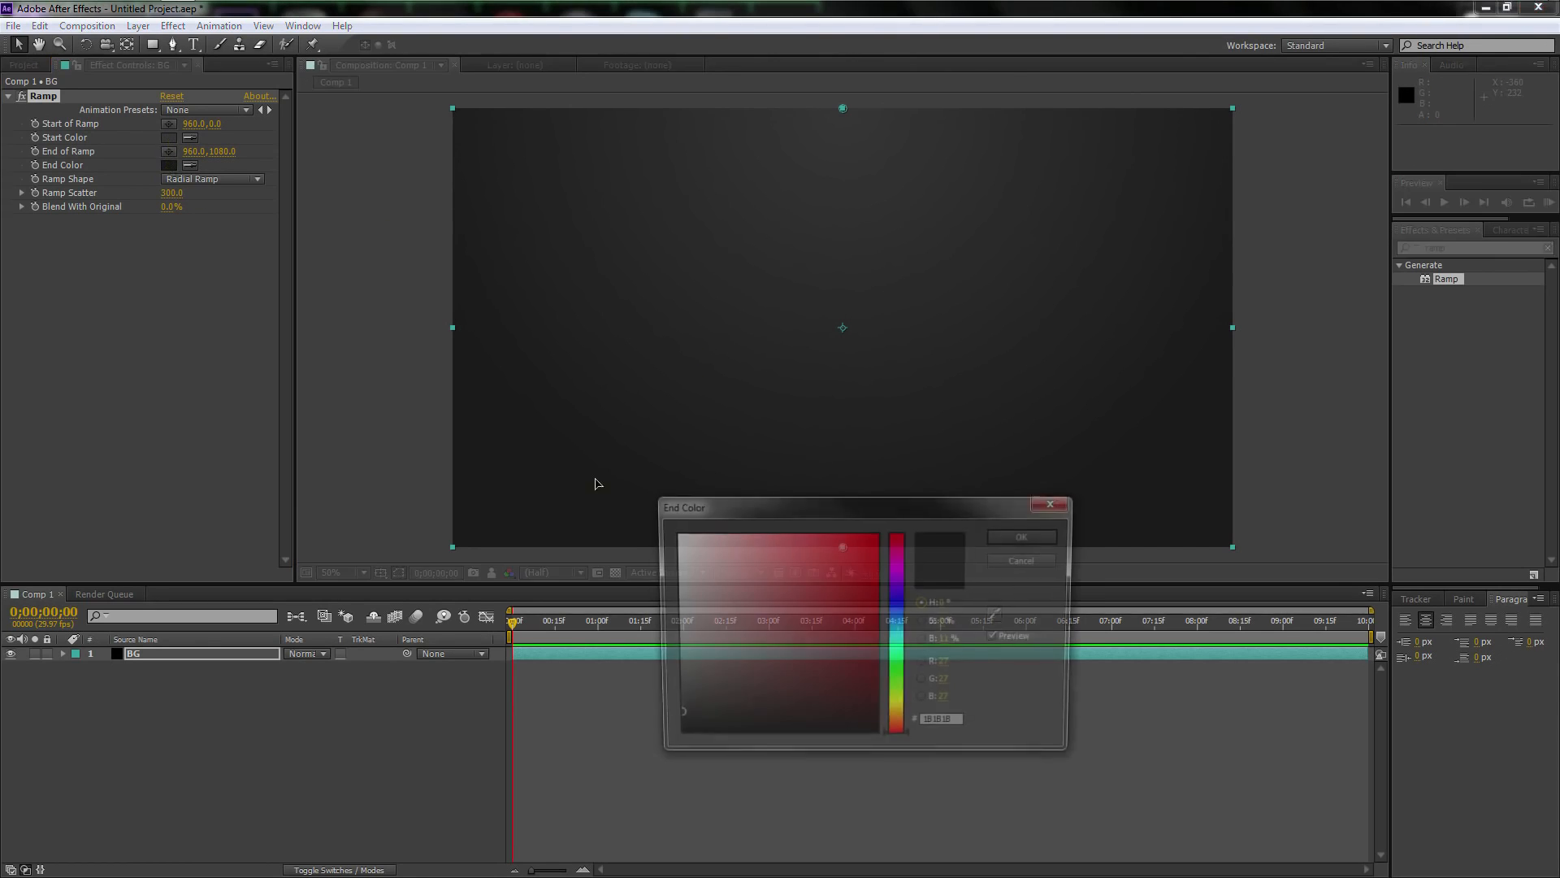
pyautogui.click(672, 722)
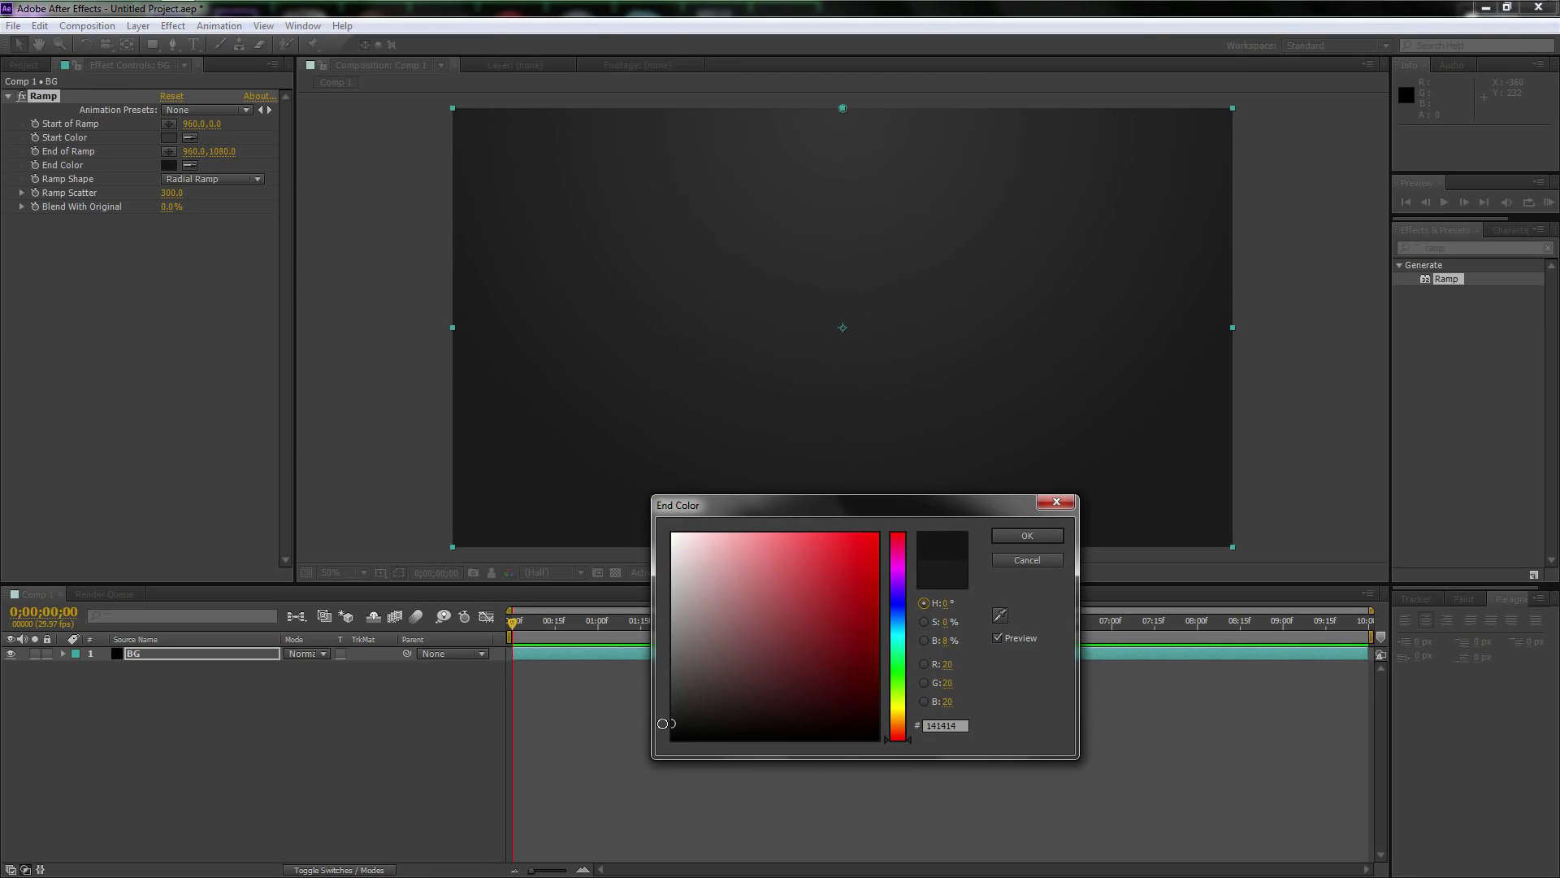
pyautogui.click(1028, 536)
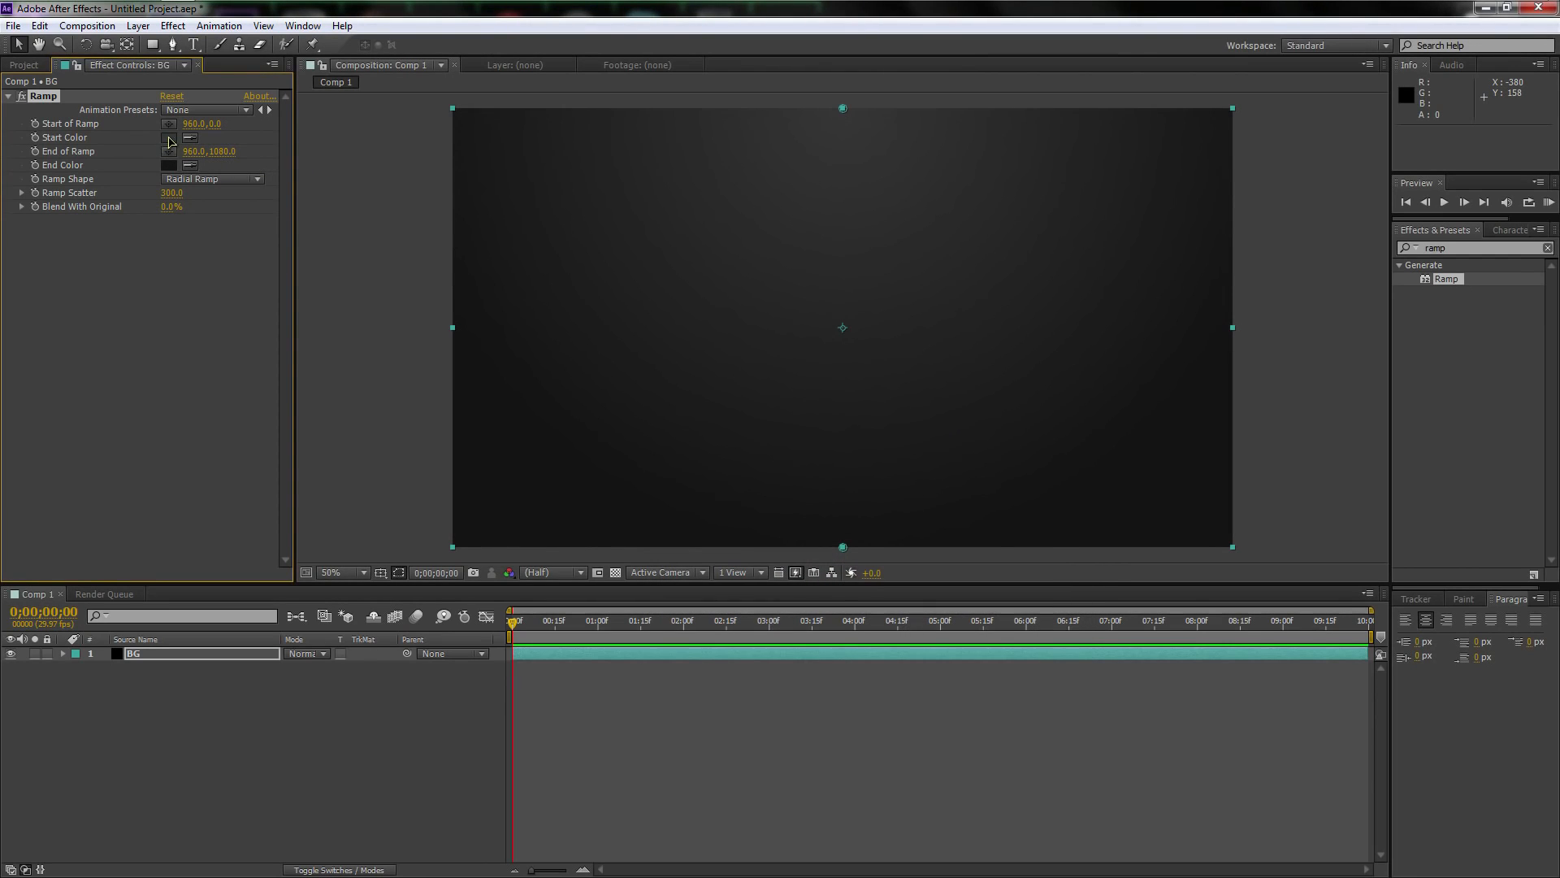
pyautogui.click(169, 137)
pyautogui.click(673, 703)
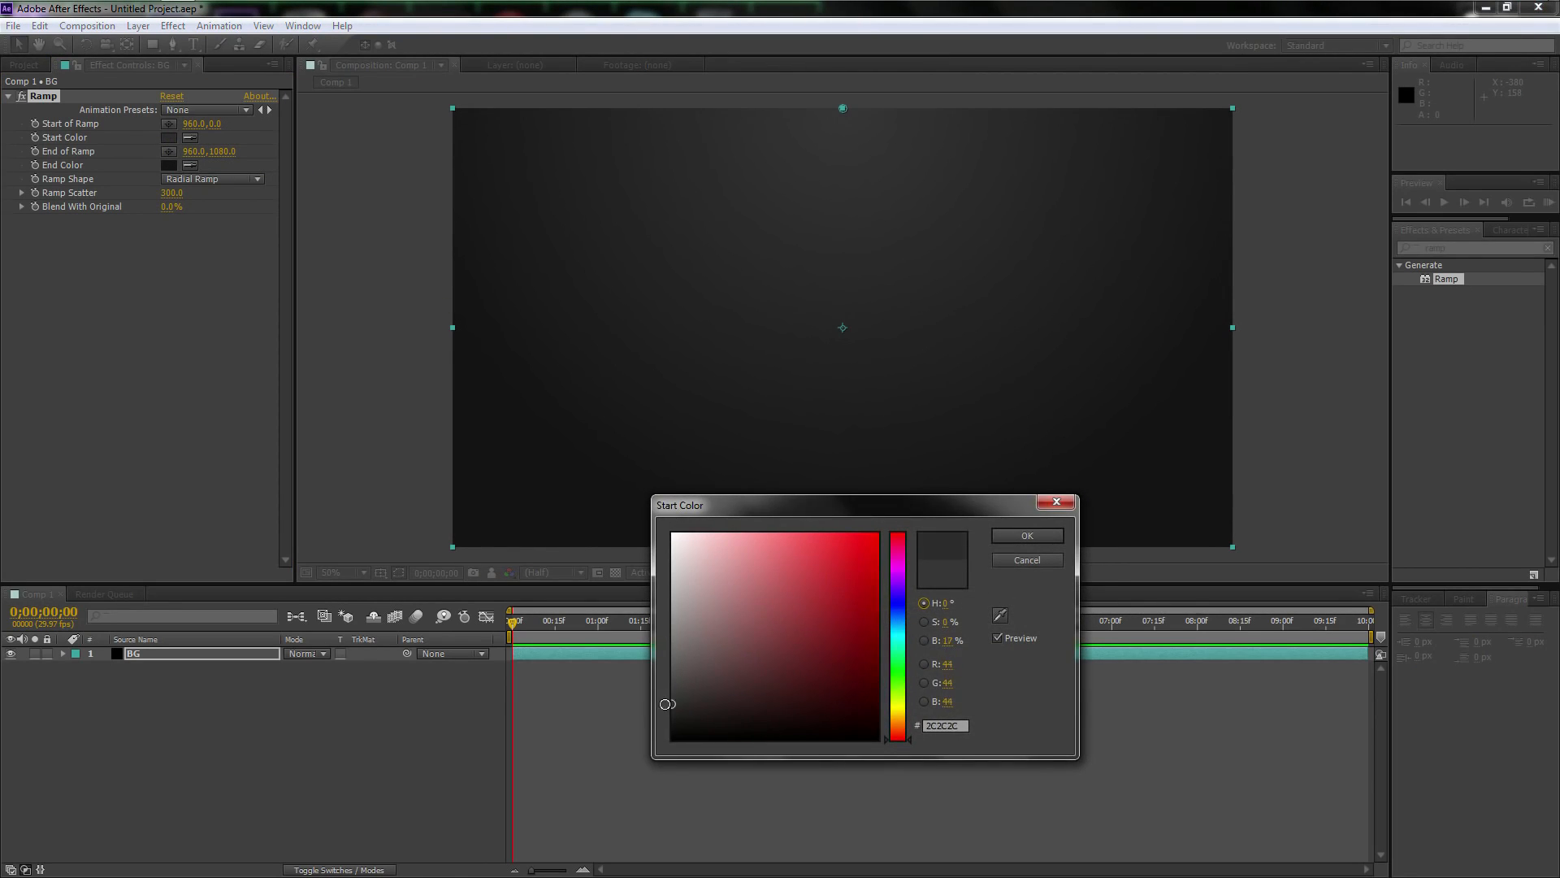
pyautogui.click(1022, 538)
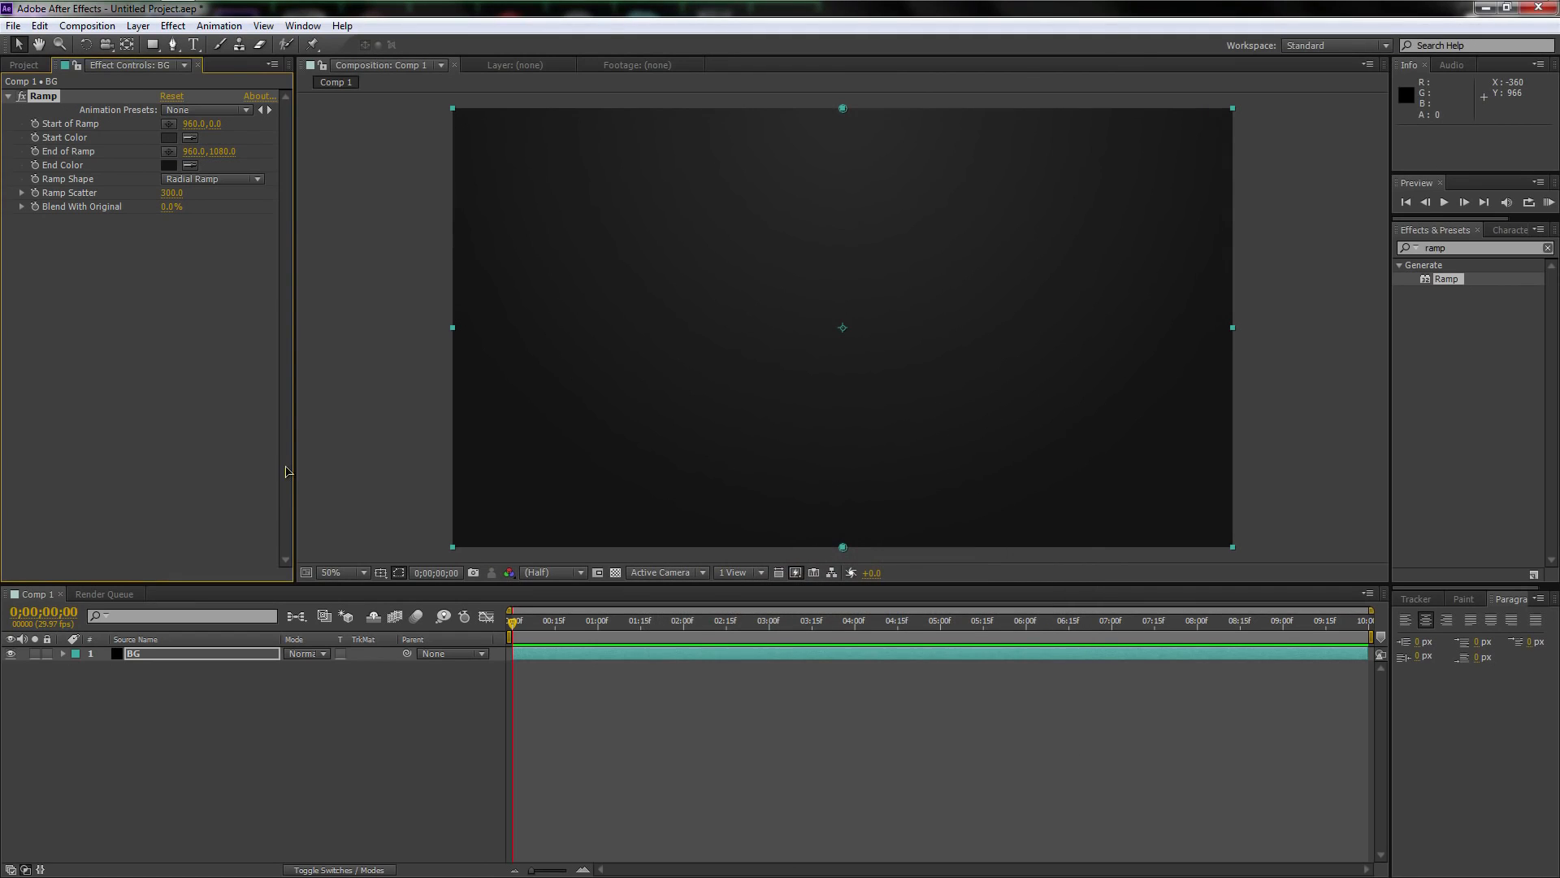
# Add a null object above the BG layer
pyautogui.click(168, 655)
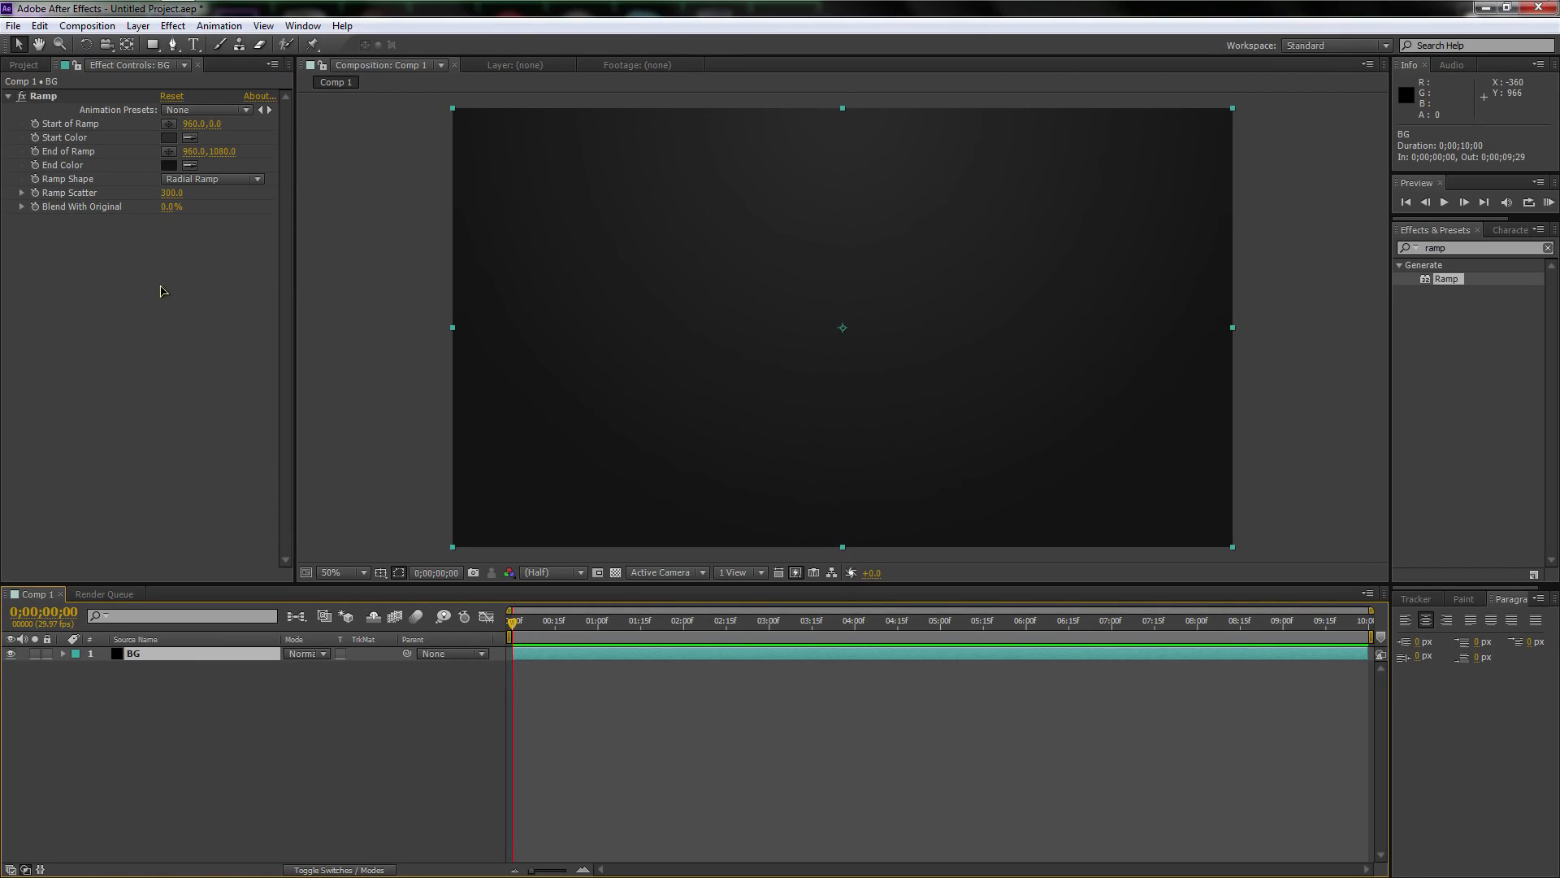
pyautogui.rightClick(166, 689)
pyautogui.moveTo(203, 696)
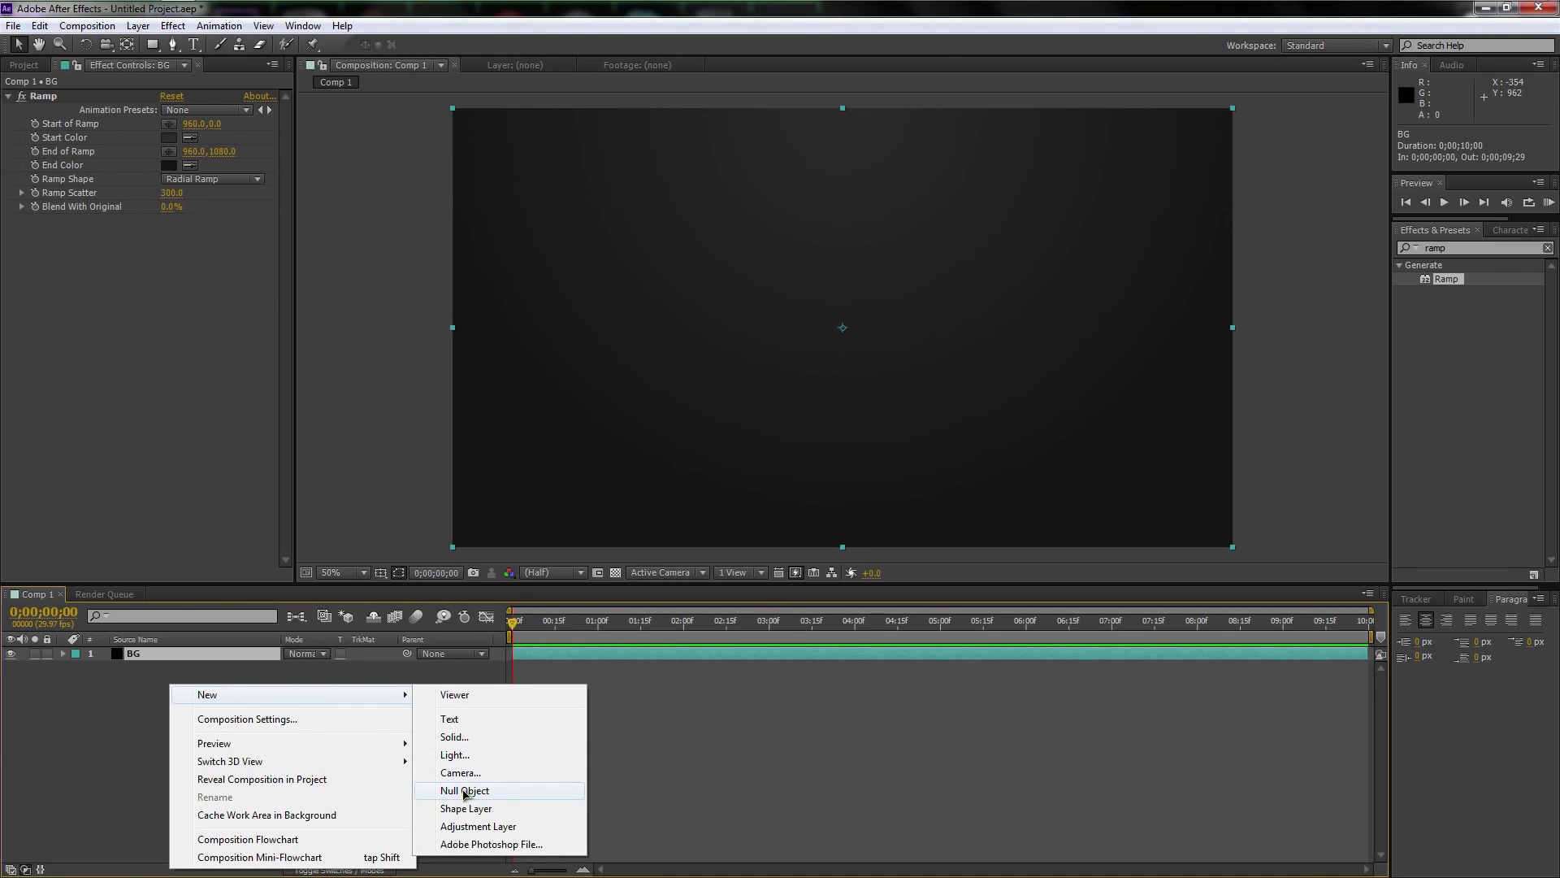
pyautogui.click(465, 793)
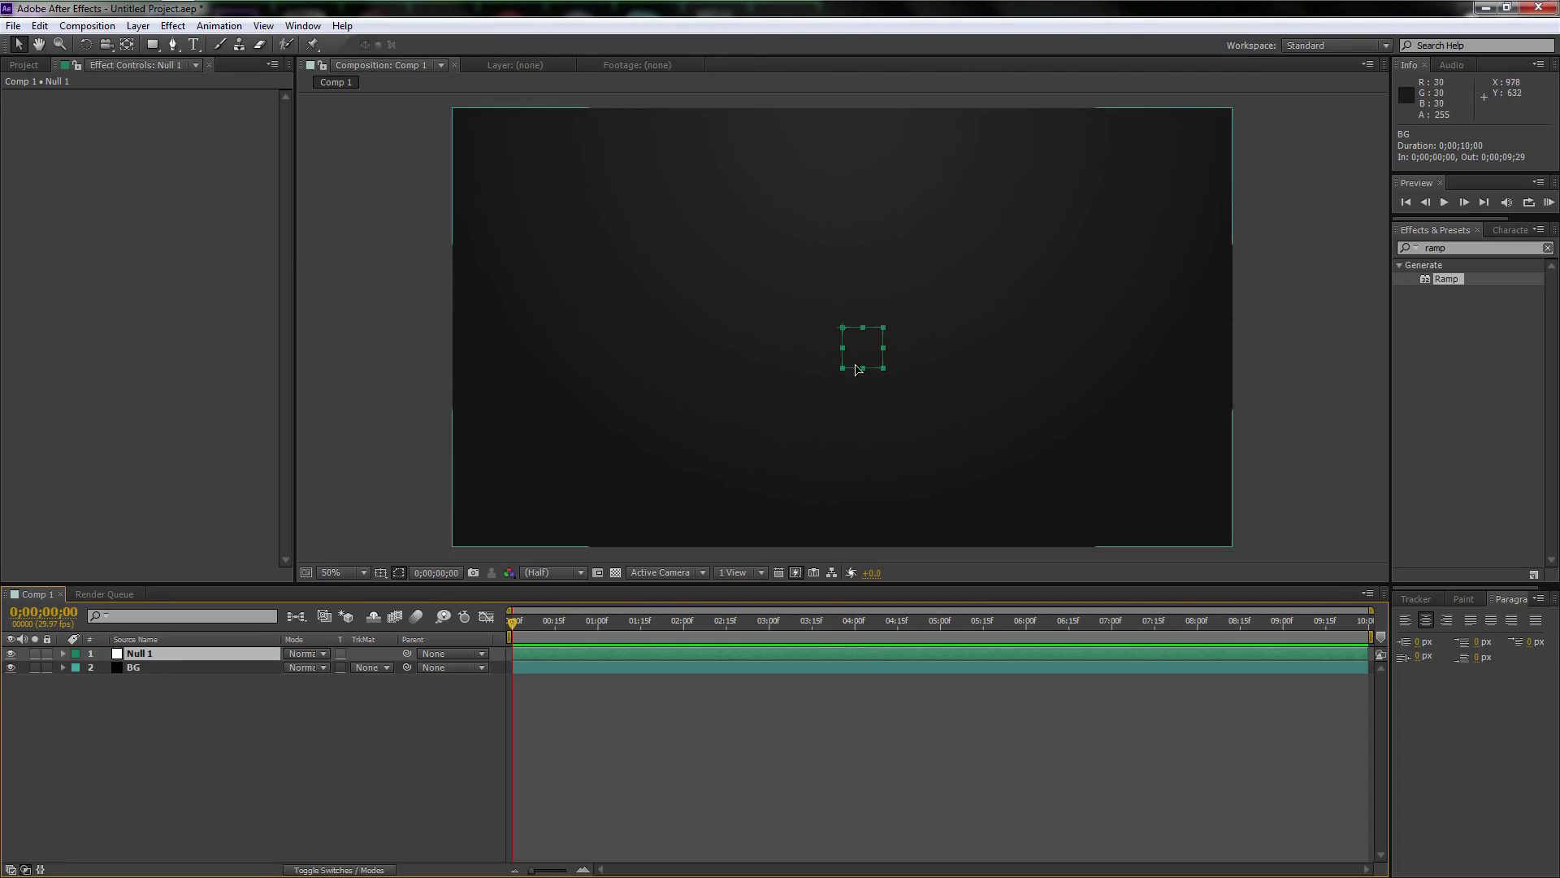
# Move the null object's anchor point to the center of its square with the Pan Behind tool, then return to the Selection tool
pyautogui.press('y')
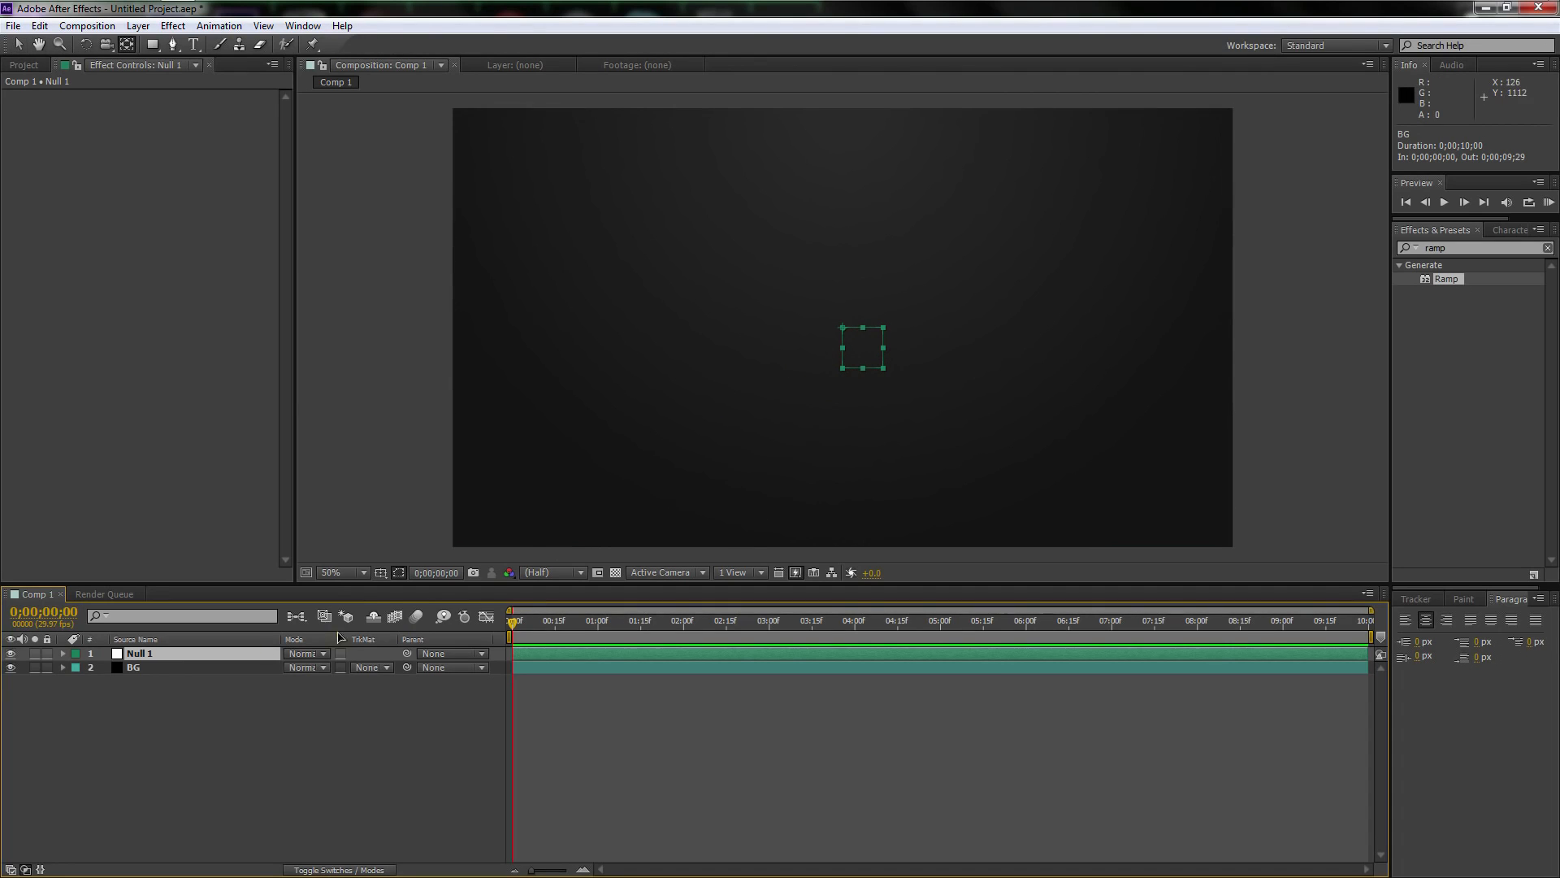
pyautogui.click(861, 351)
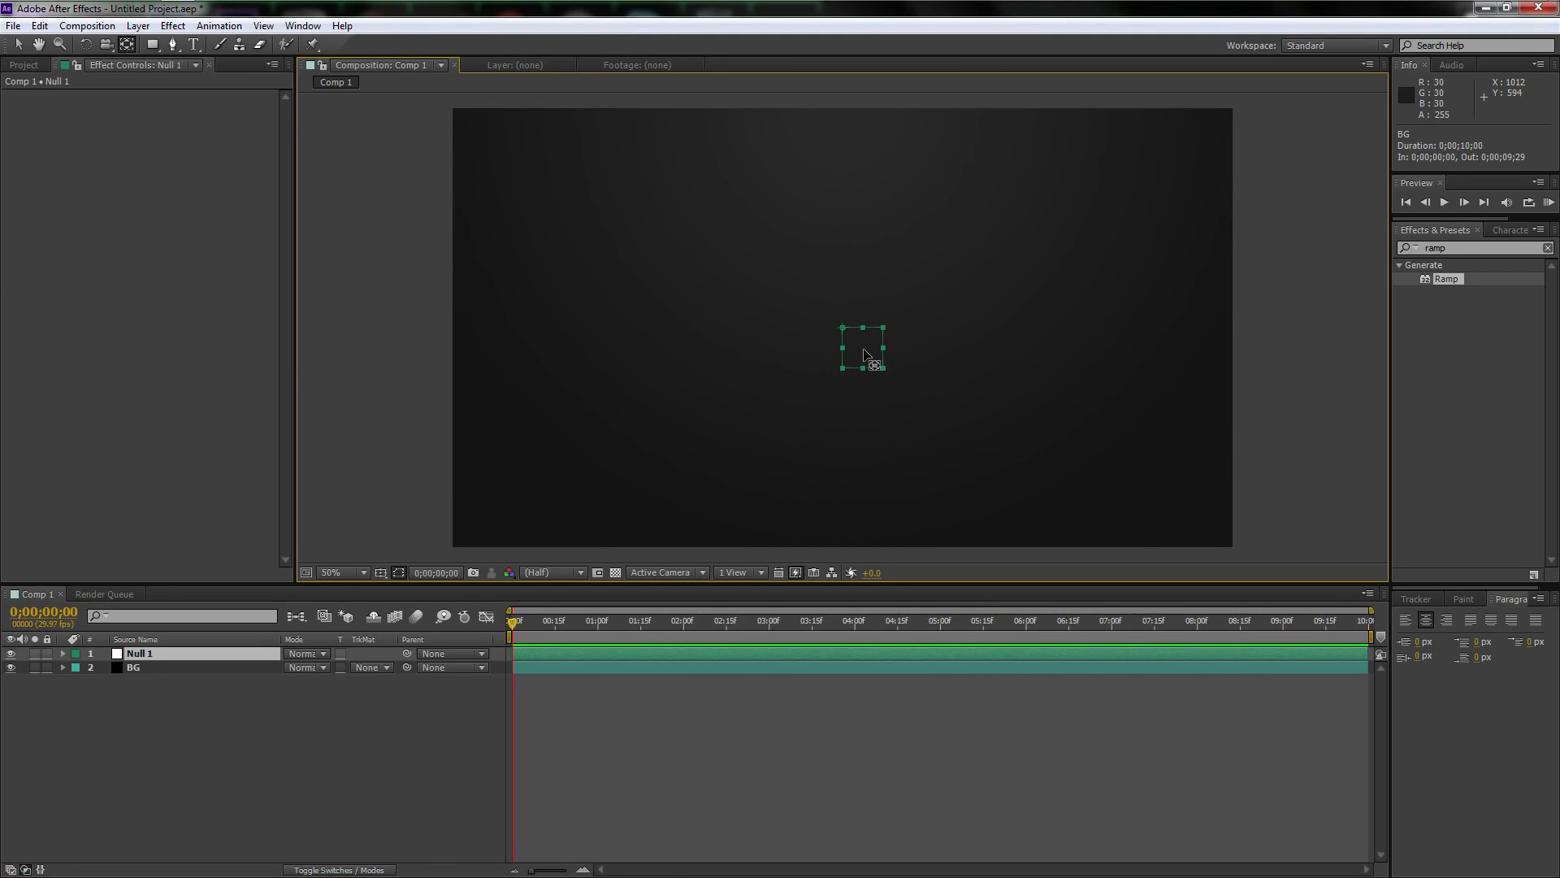
pyautogui.moveTo(842, 328); pyautogui.dragTo(863, 353)
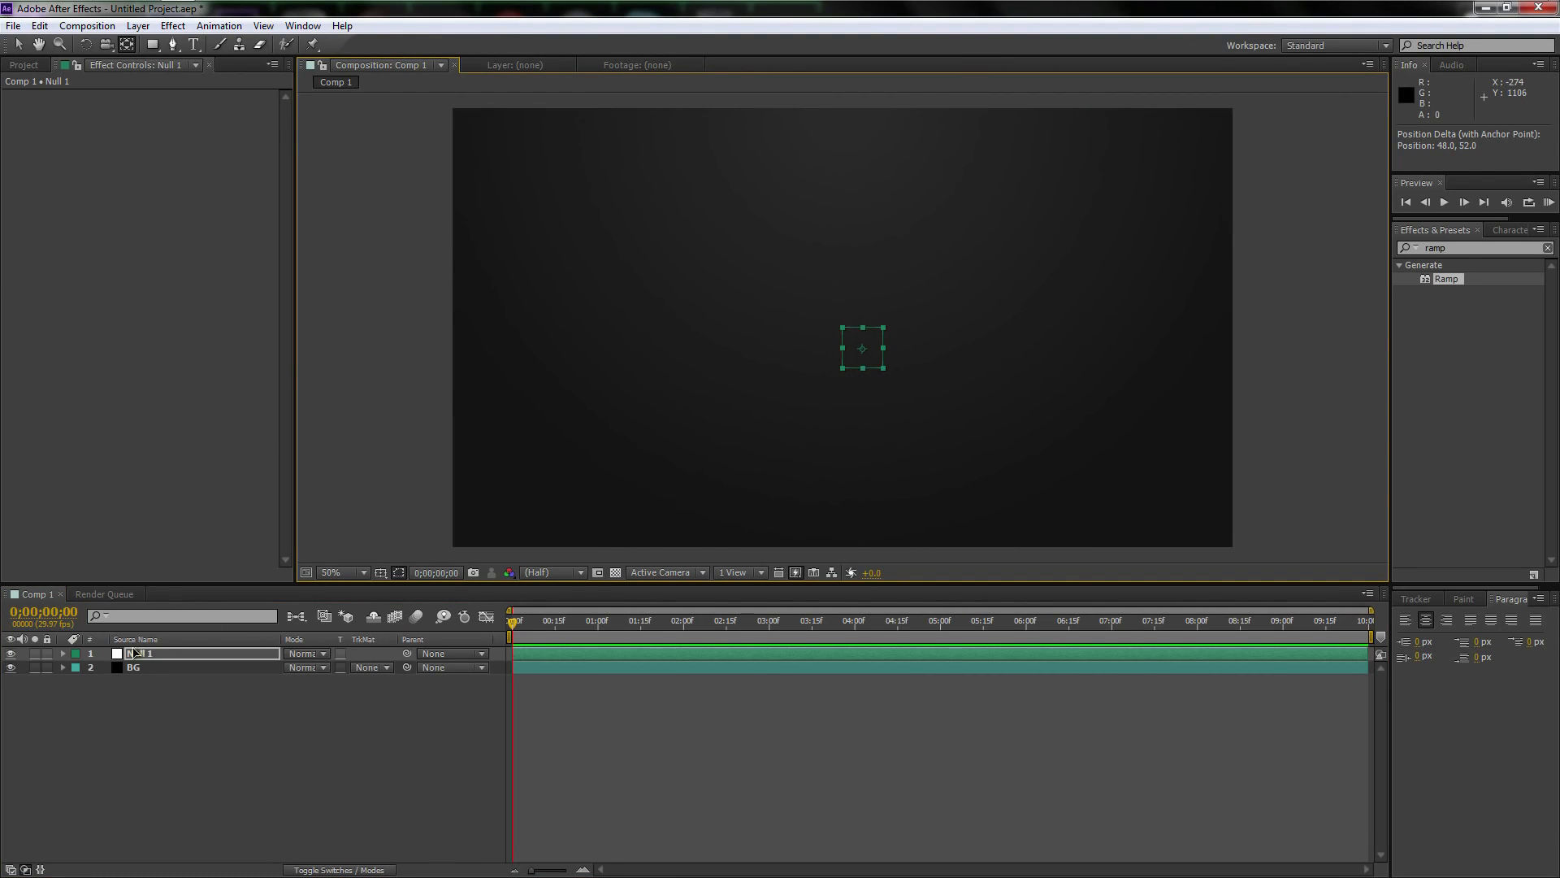
pyautogui.click(179, 660)
pyautogui.press('v')
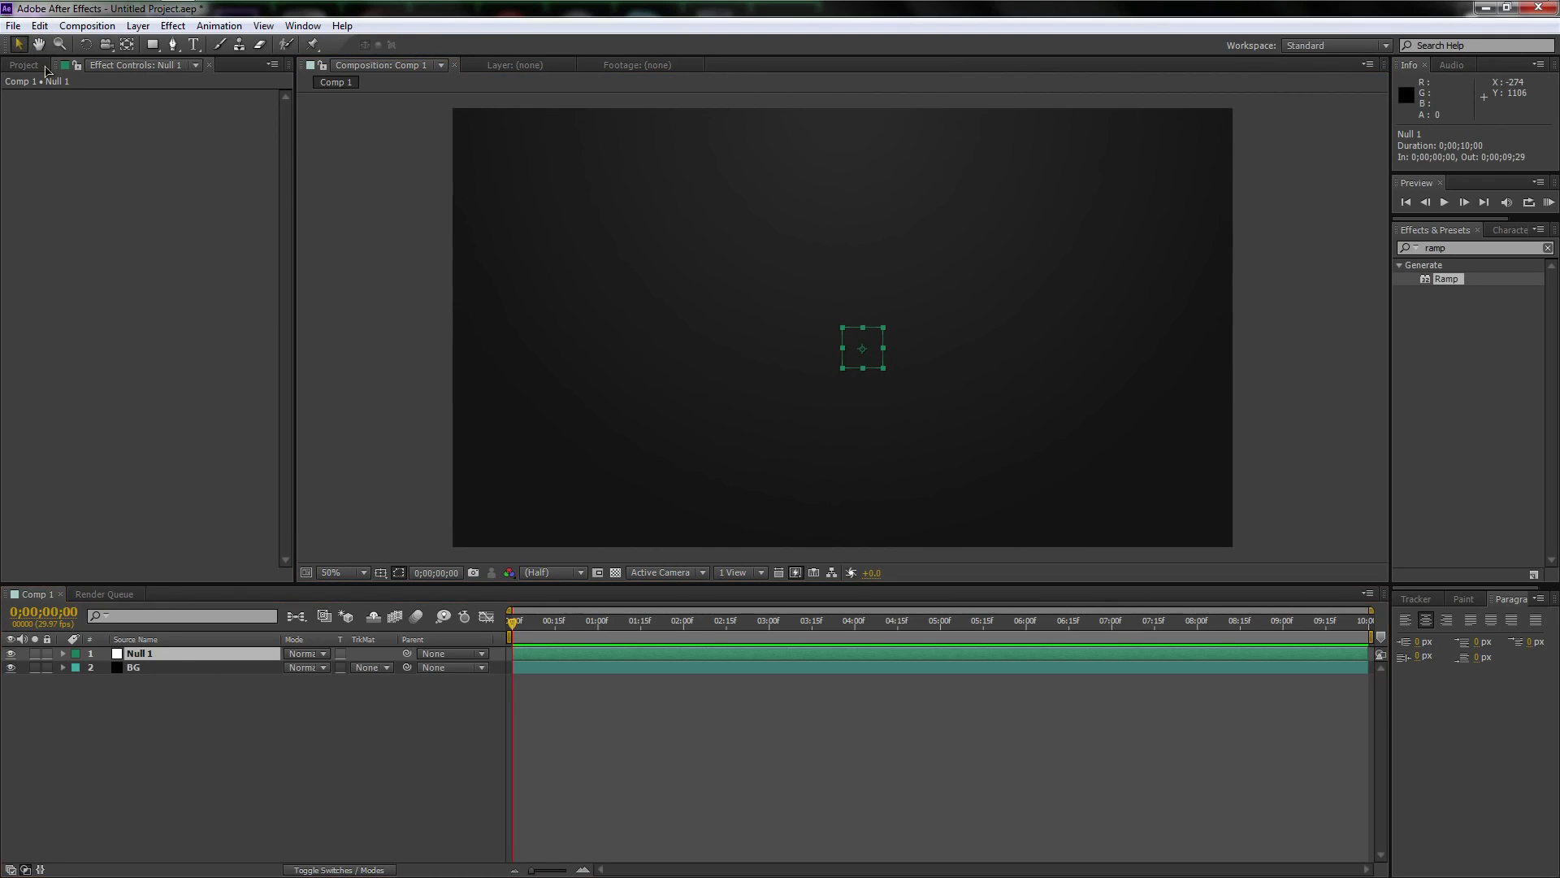
# Add a black 1920 x 1080 solid layer named Particle above the null object
pyautogui.rightClick(227, 728)
pyautogui.moveTo(258, 546)
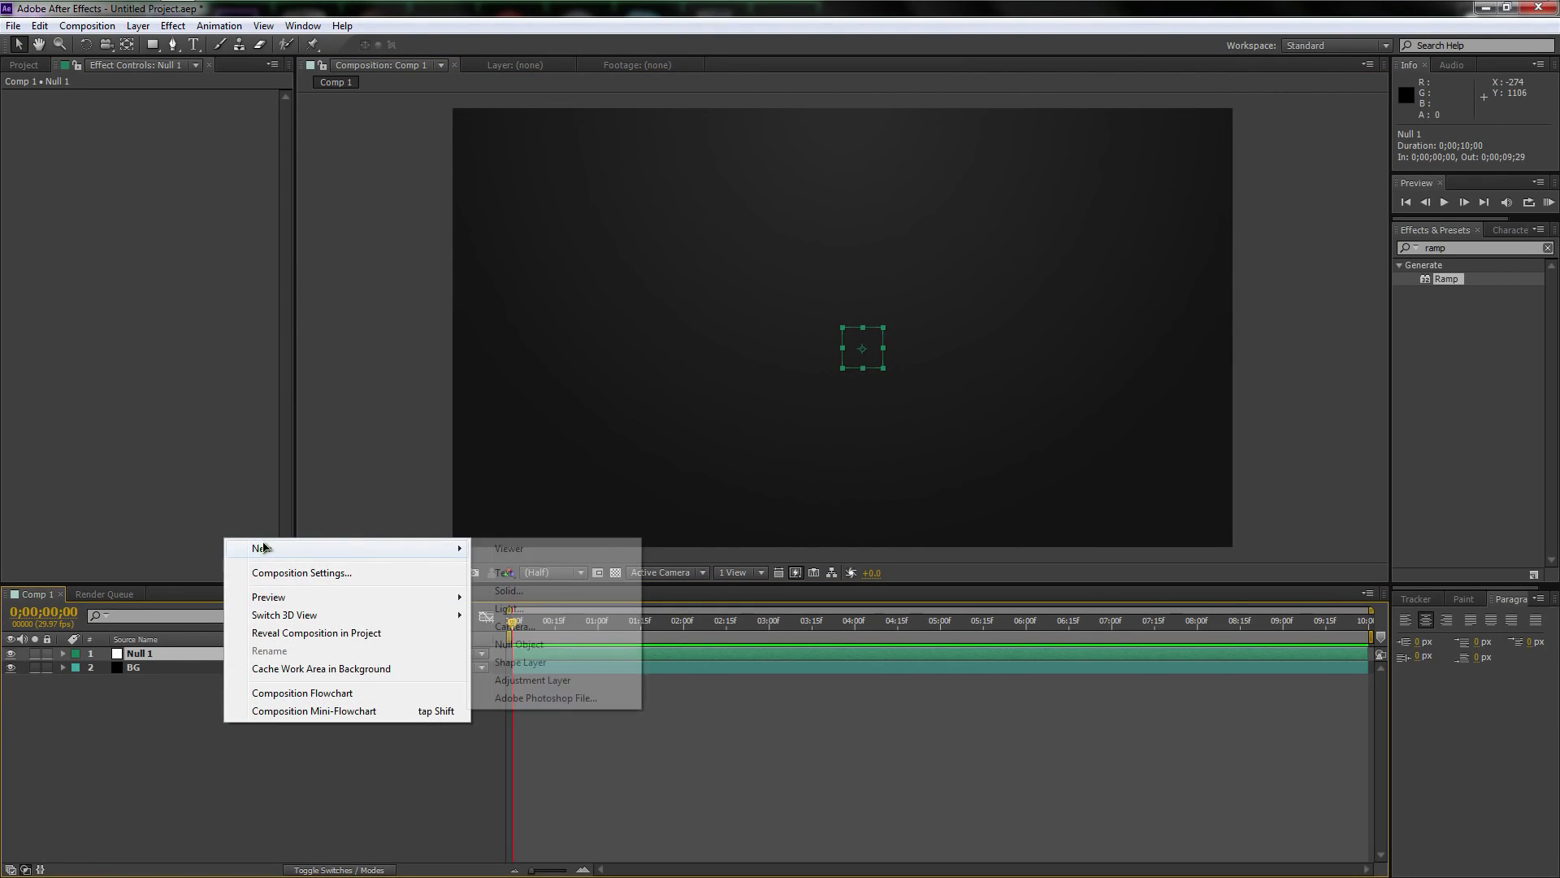
pyautogui.click(512, 591)
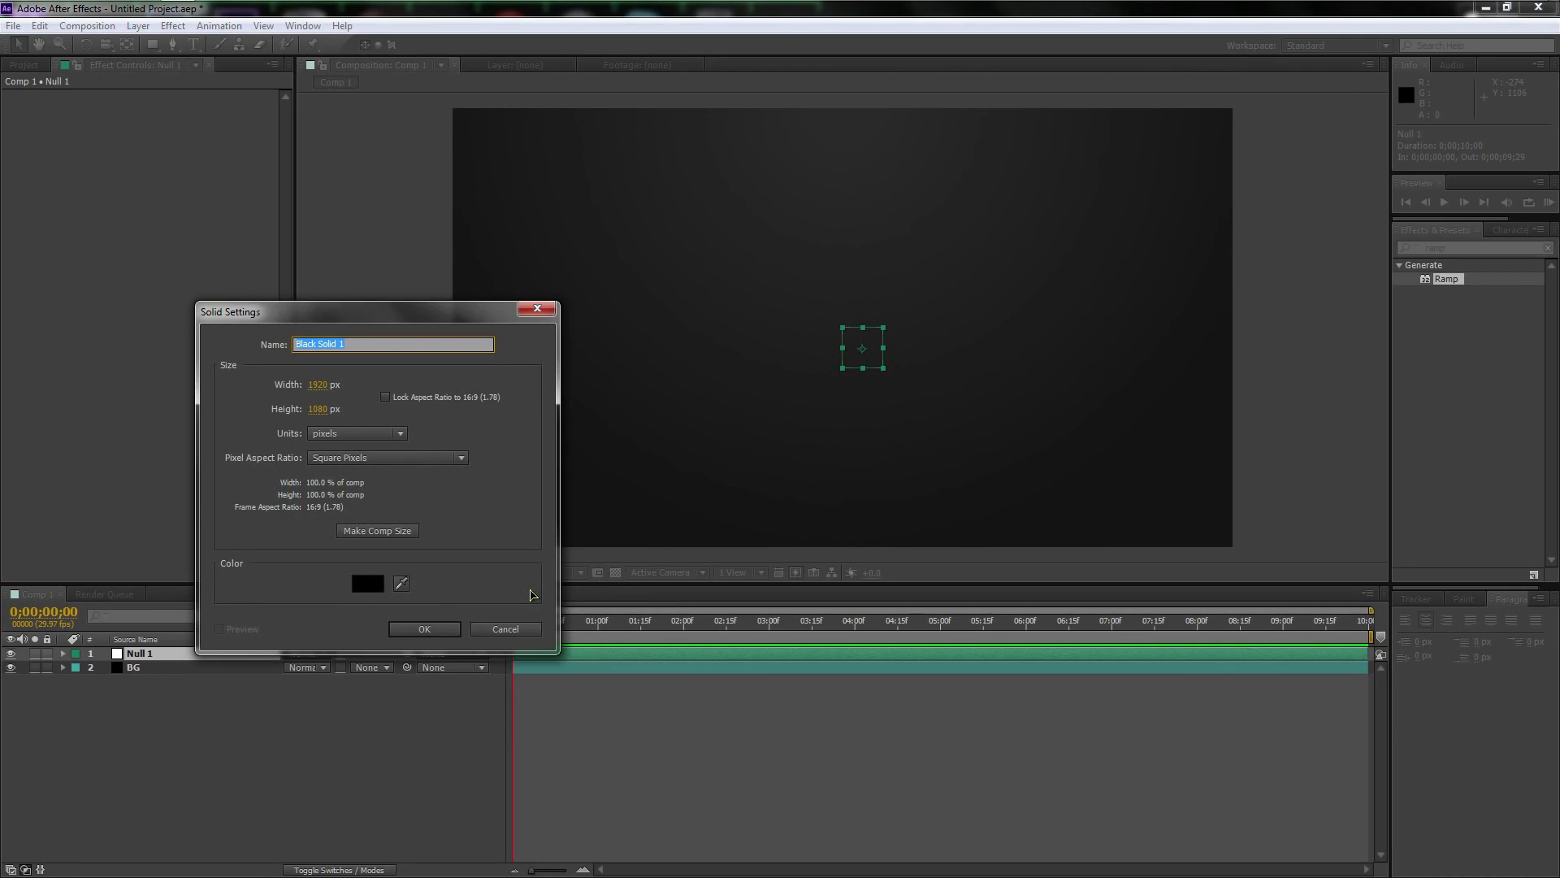
pyautogui.write('Particle')
pyautogui.press('Return')
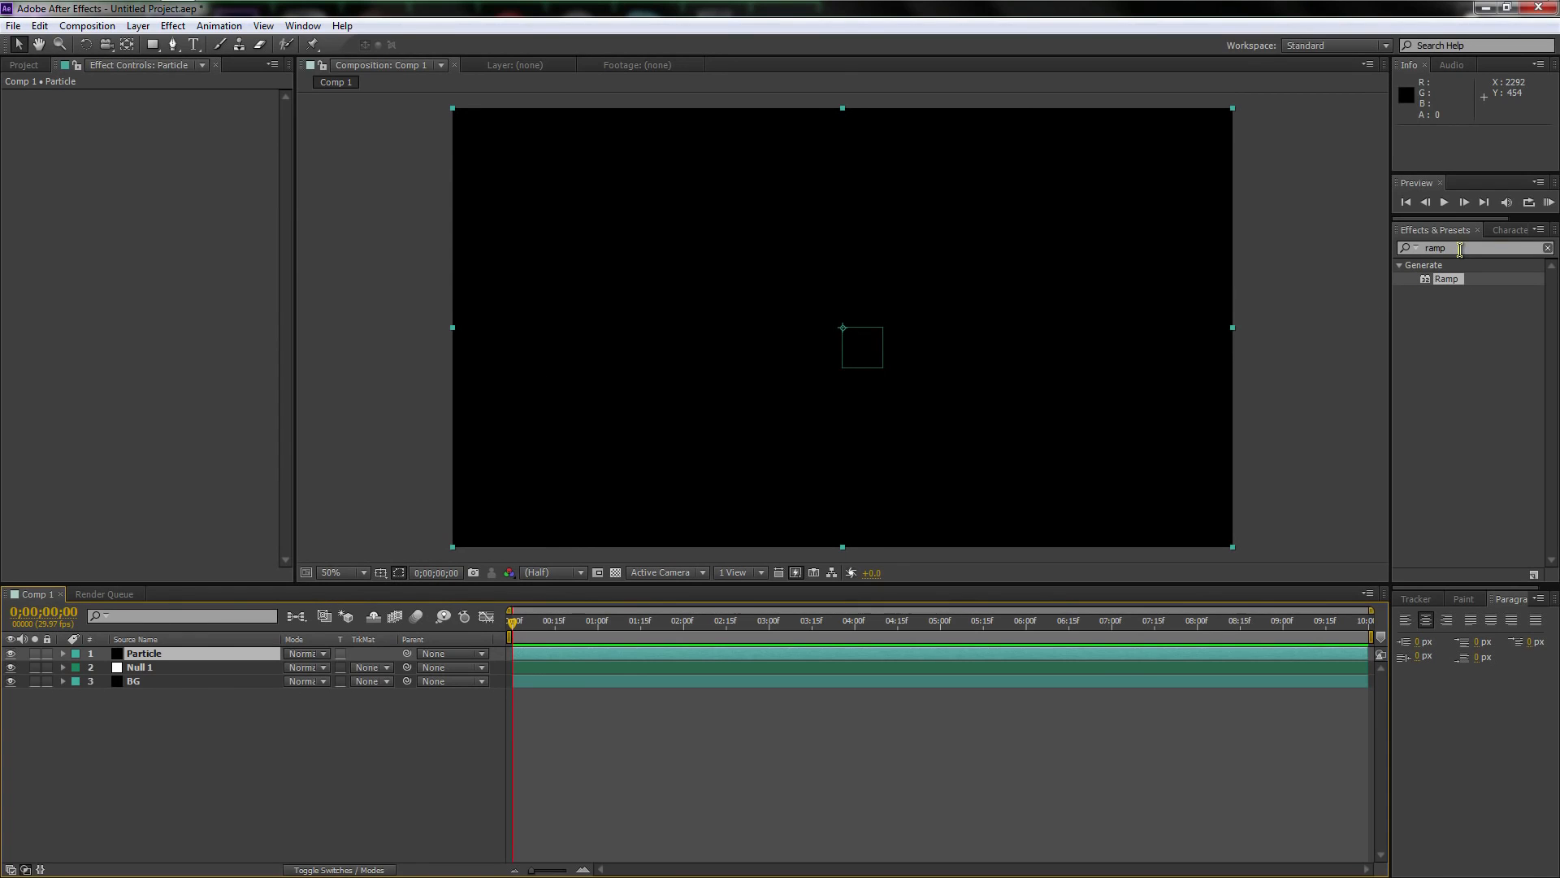
# Clear the effects search and apply the CC Particle Systems II simulation effect to the Particle layer
pyautogui.hotkey('ctrl', '5')
pyautogui.press('BackSpace')
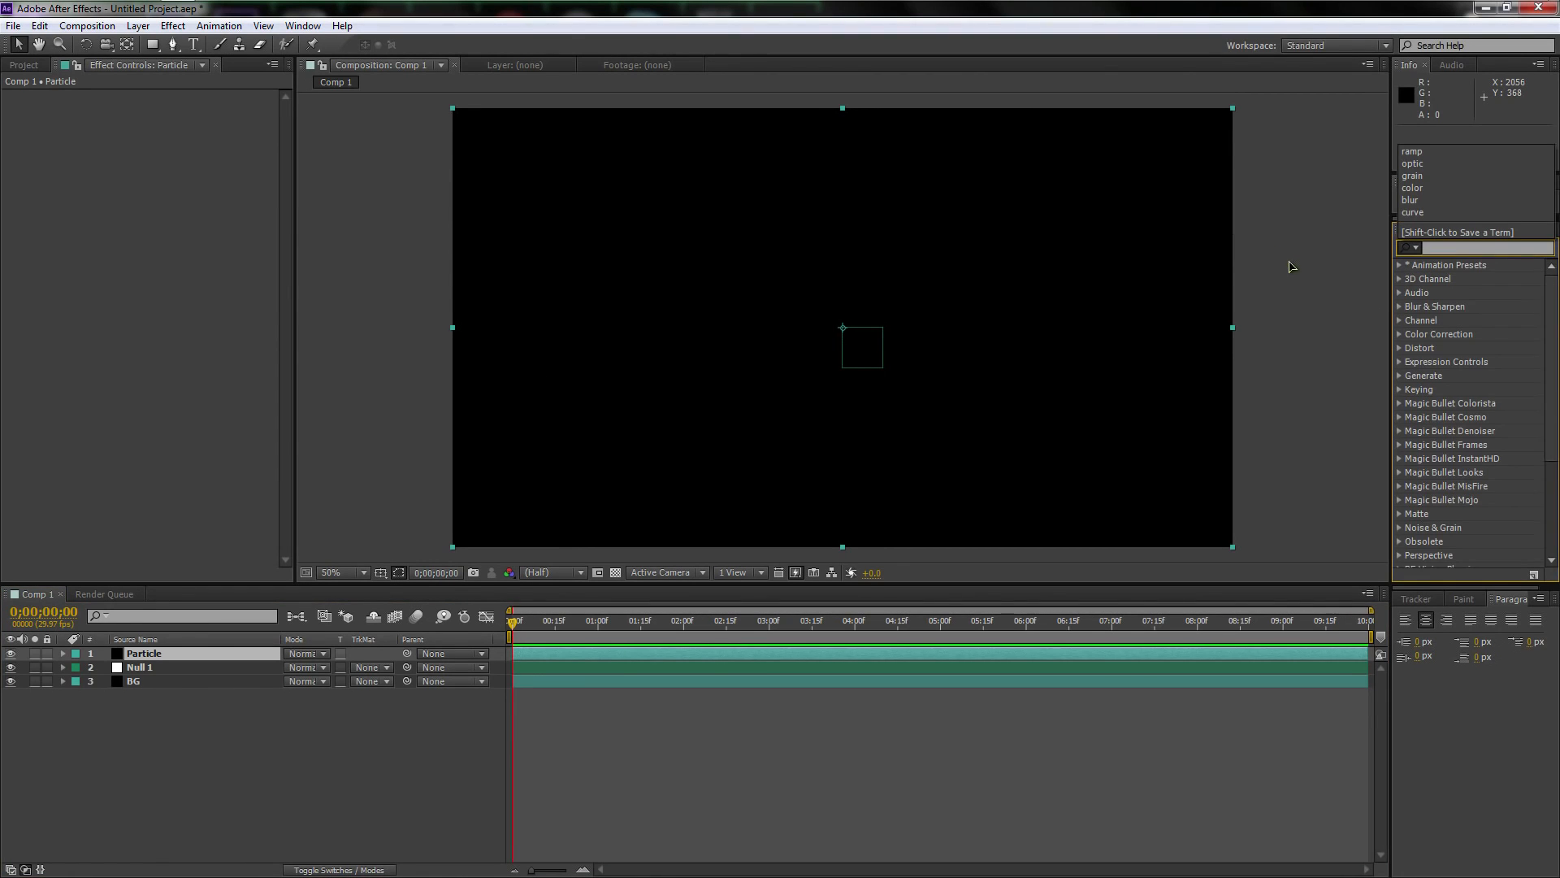
pyautogui.click(180, 29)
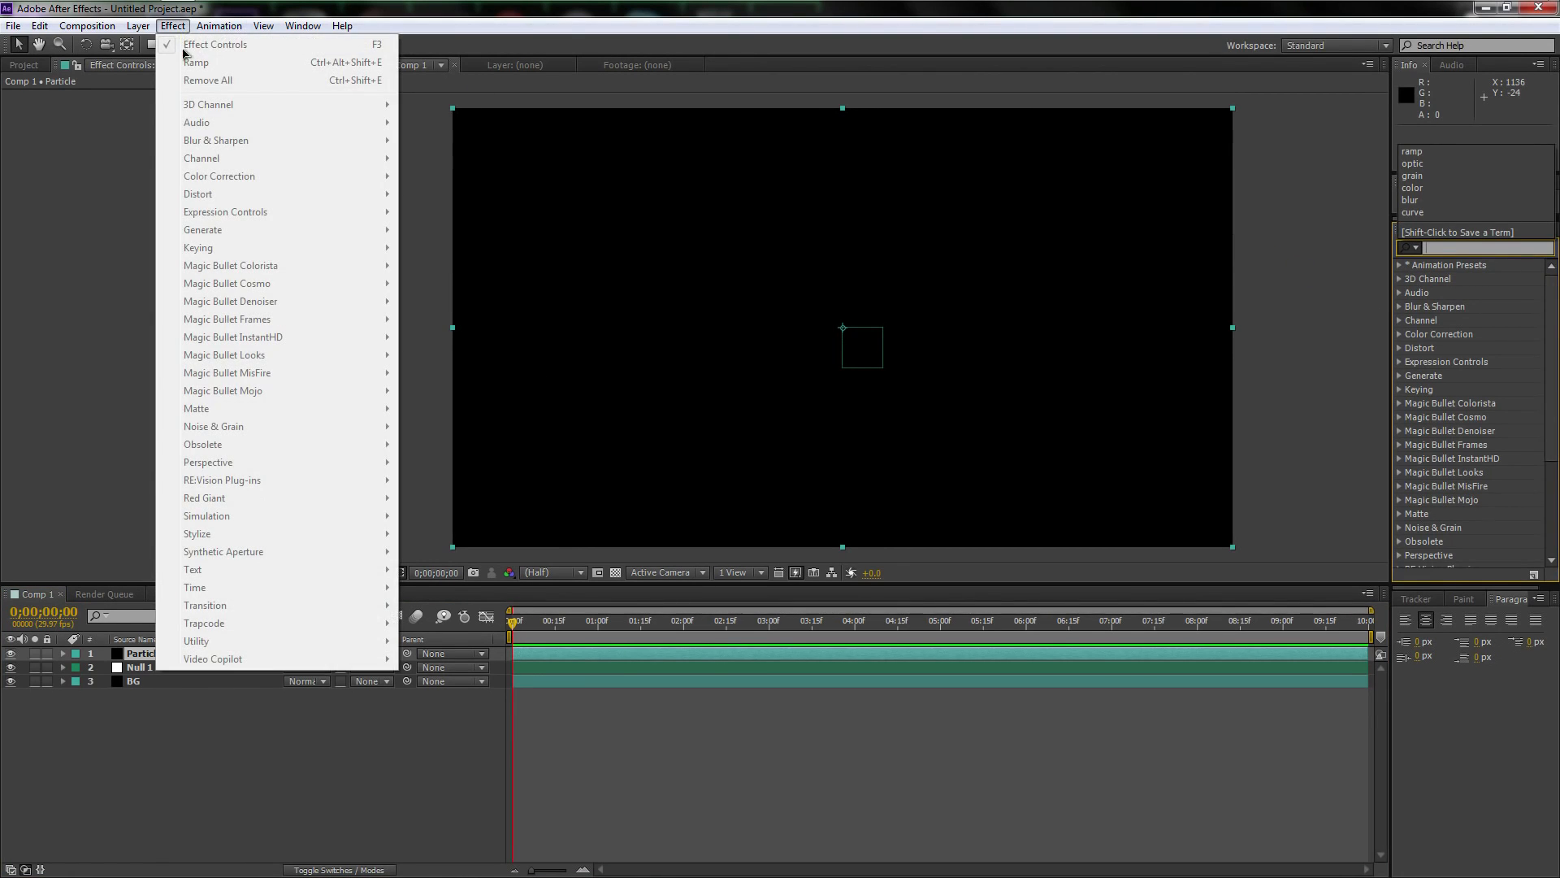
pyautogui.click(148, 656)
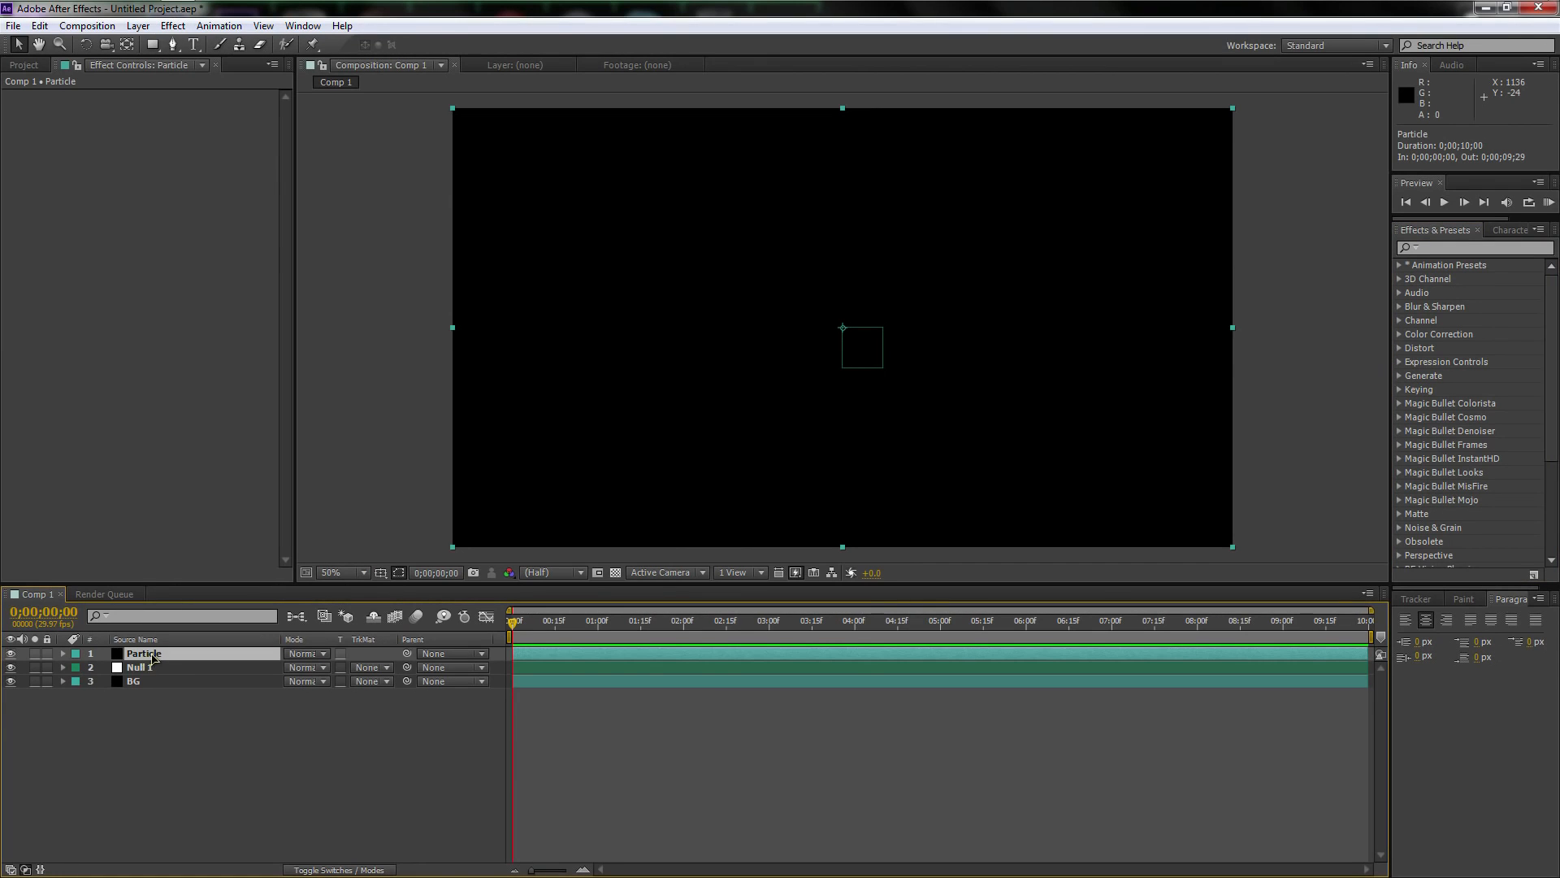
pyautogui.click(173, 25)
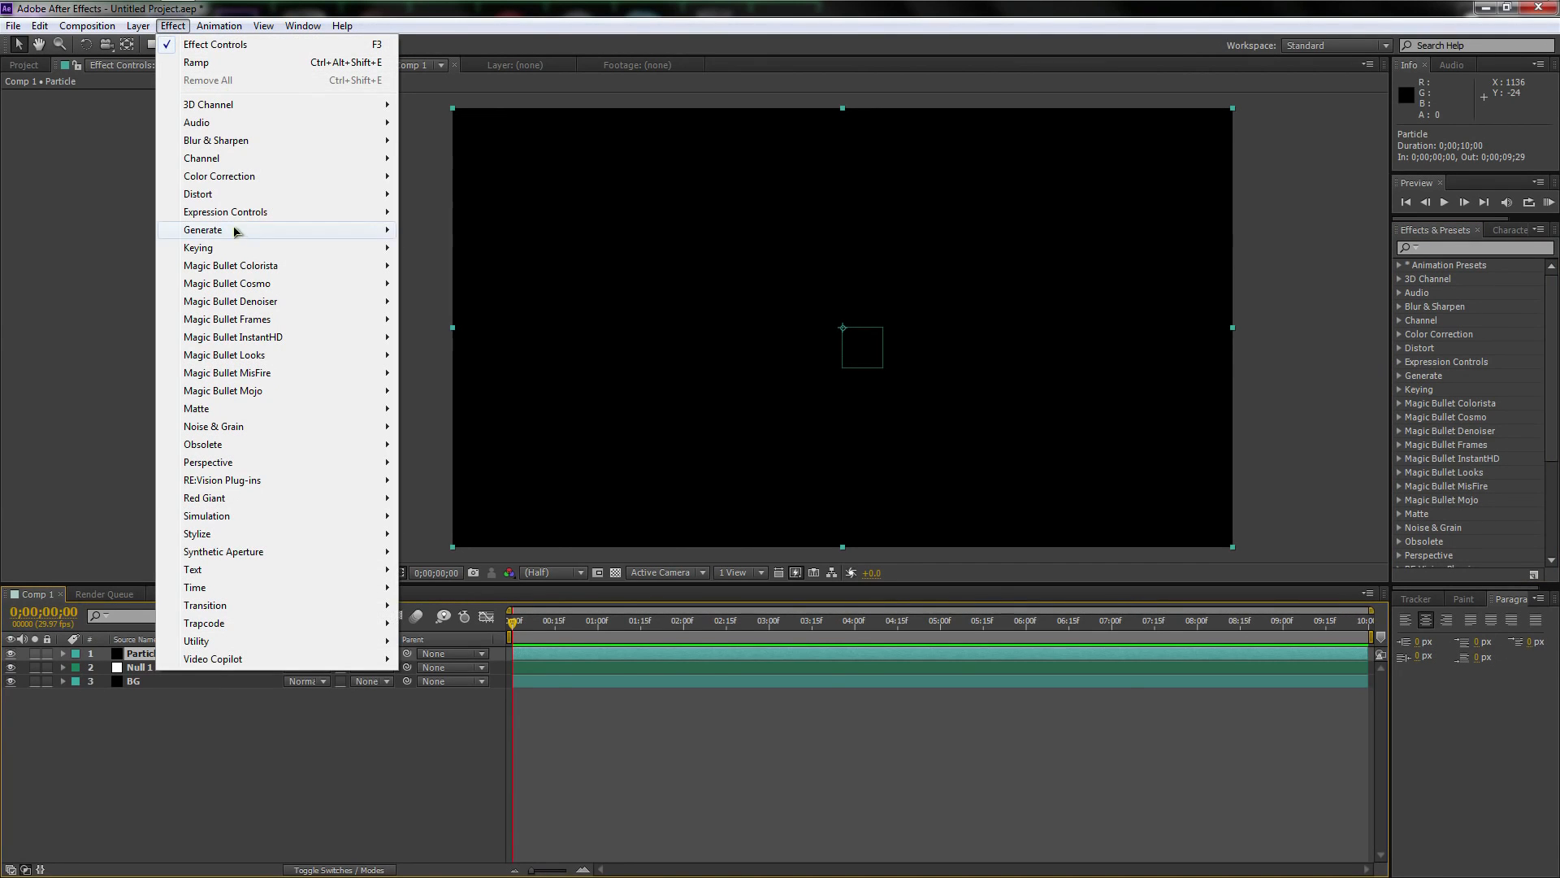
pyautogui.moveTo(242, 519)
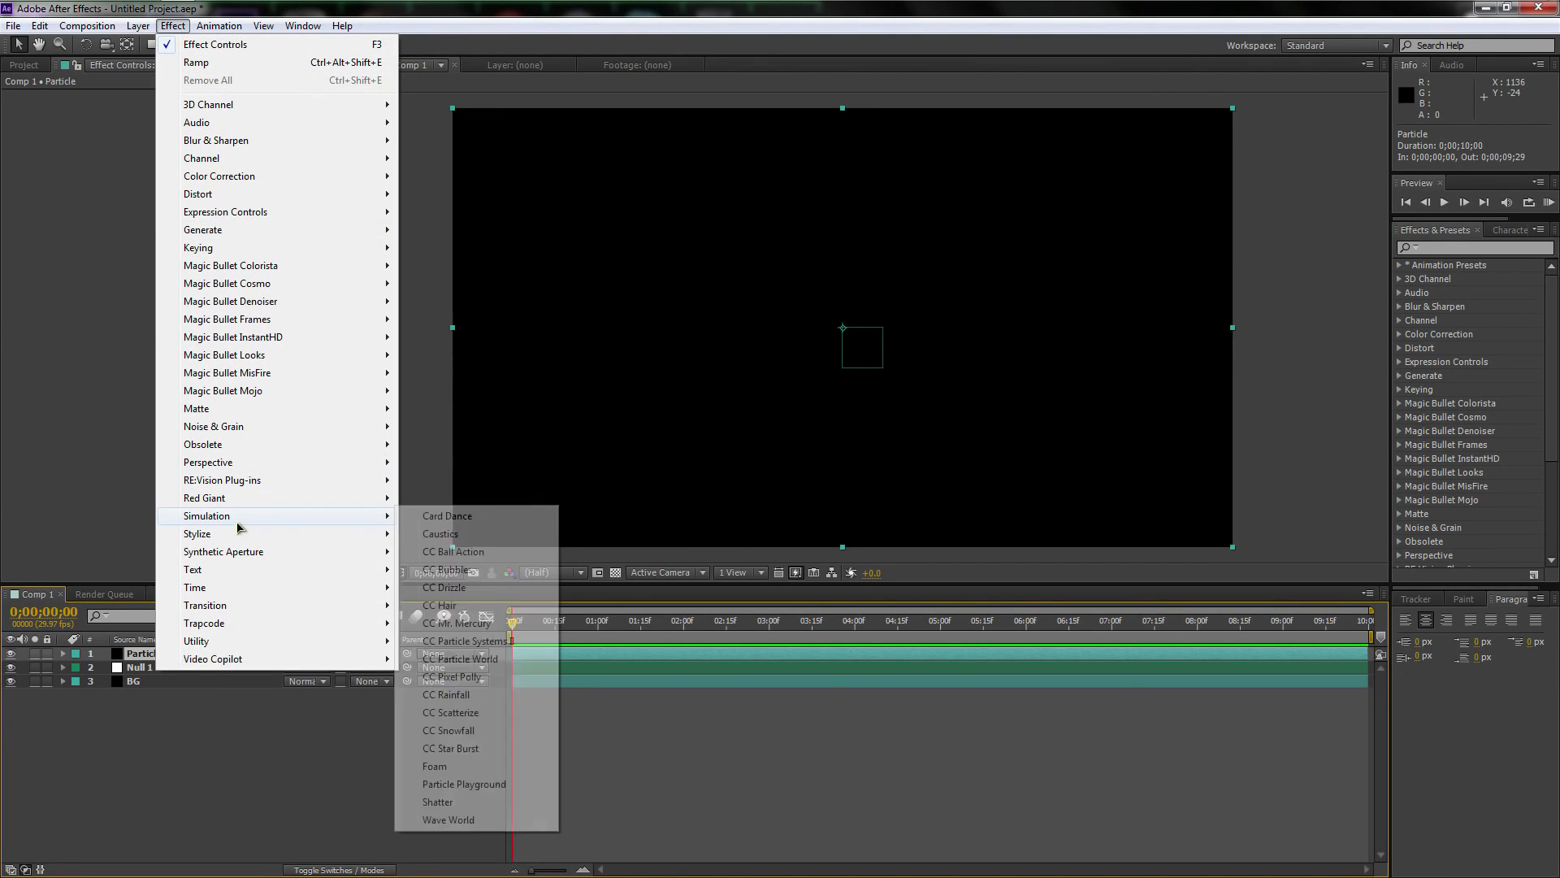
pyautogui.click(486, 642)
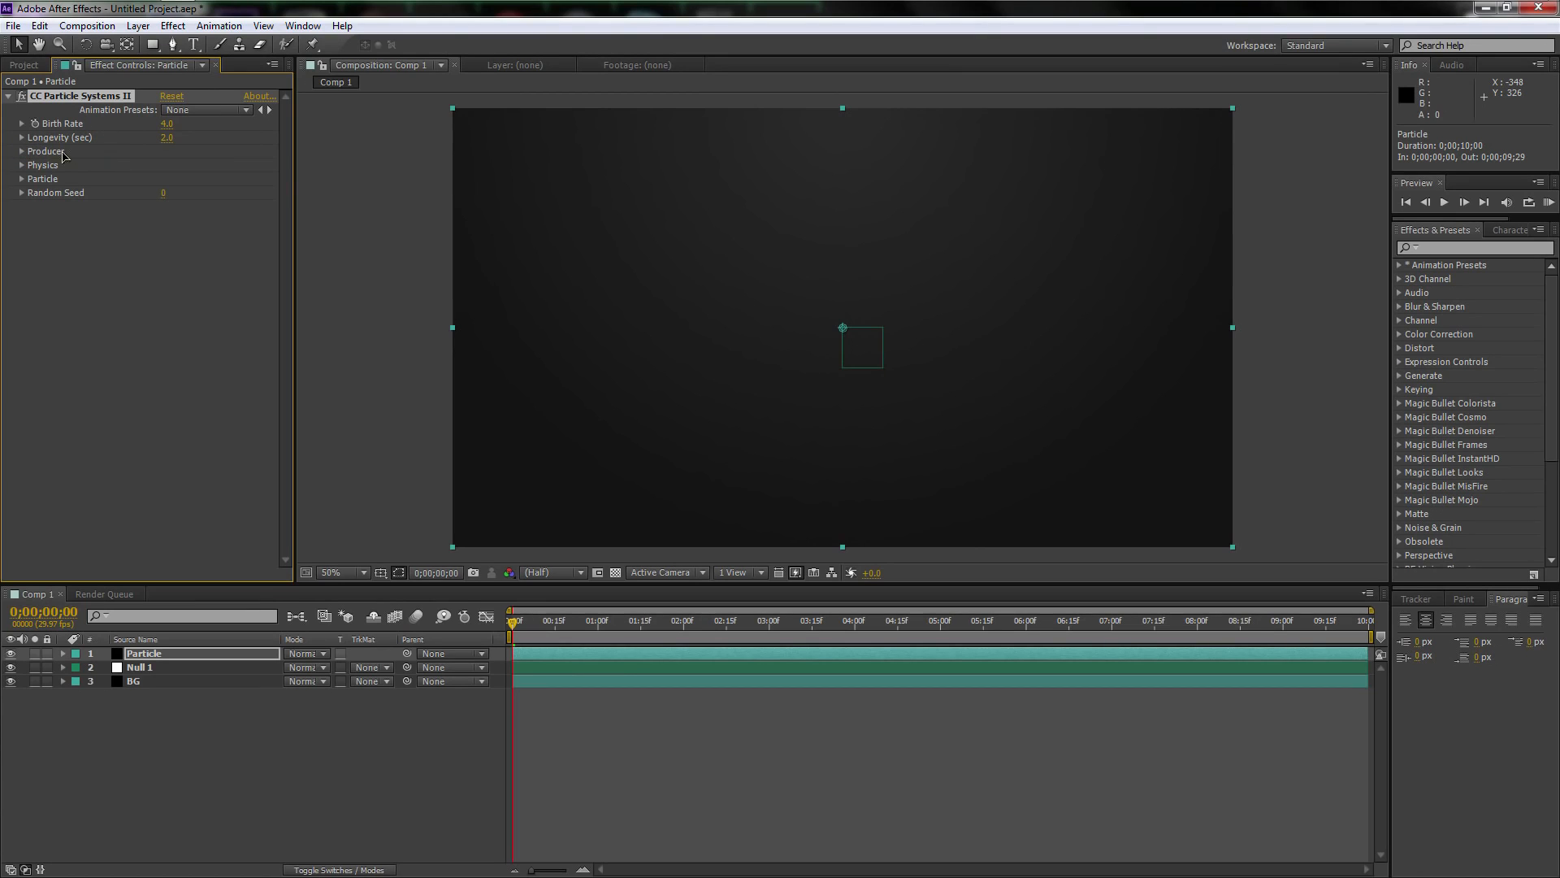
# Set the particle producer's Radius X to 0.3 and Radius Y to 0.2
pyautogui.click(22, 152)
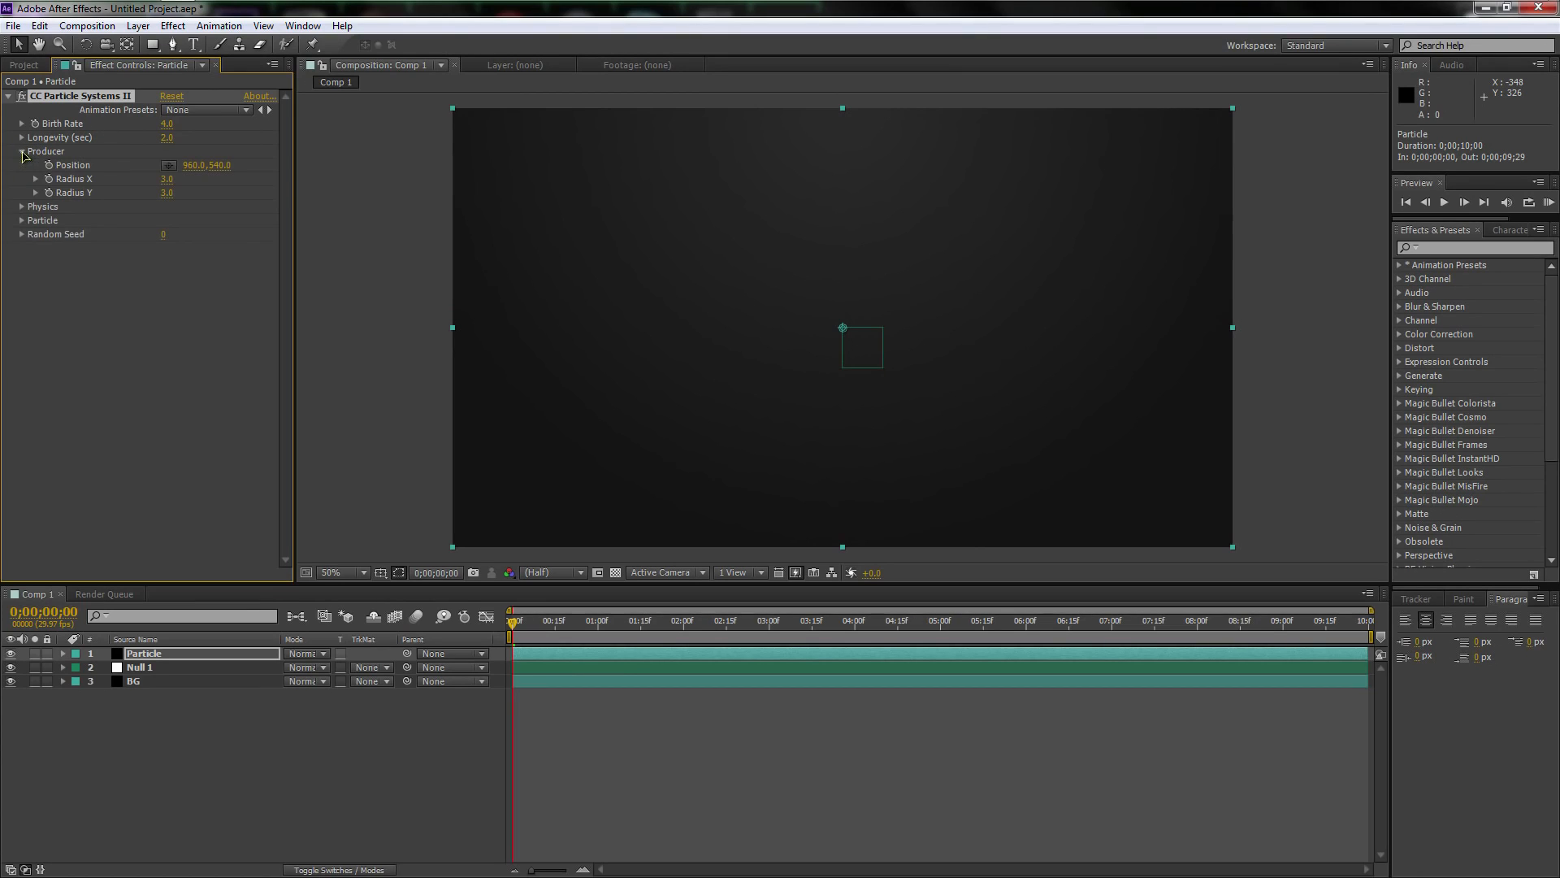
pyautogui.click(167, 180)
pyautogui.write('.3')
pyautogui.press('Return')
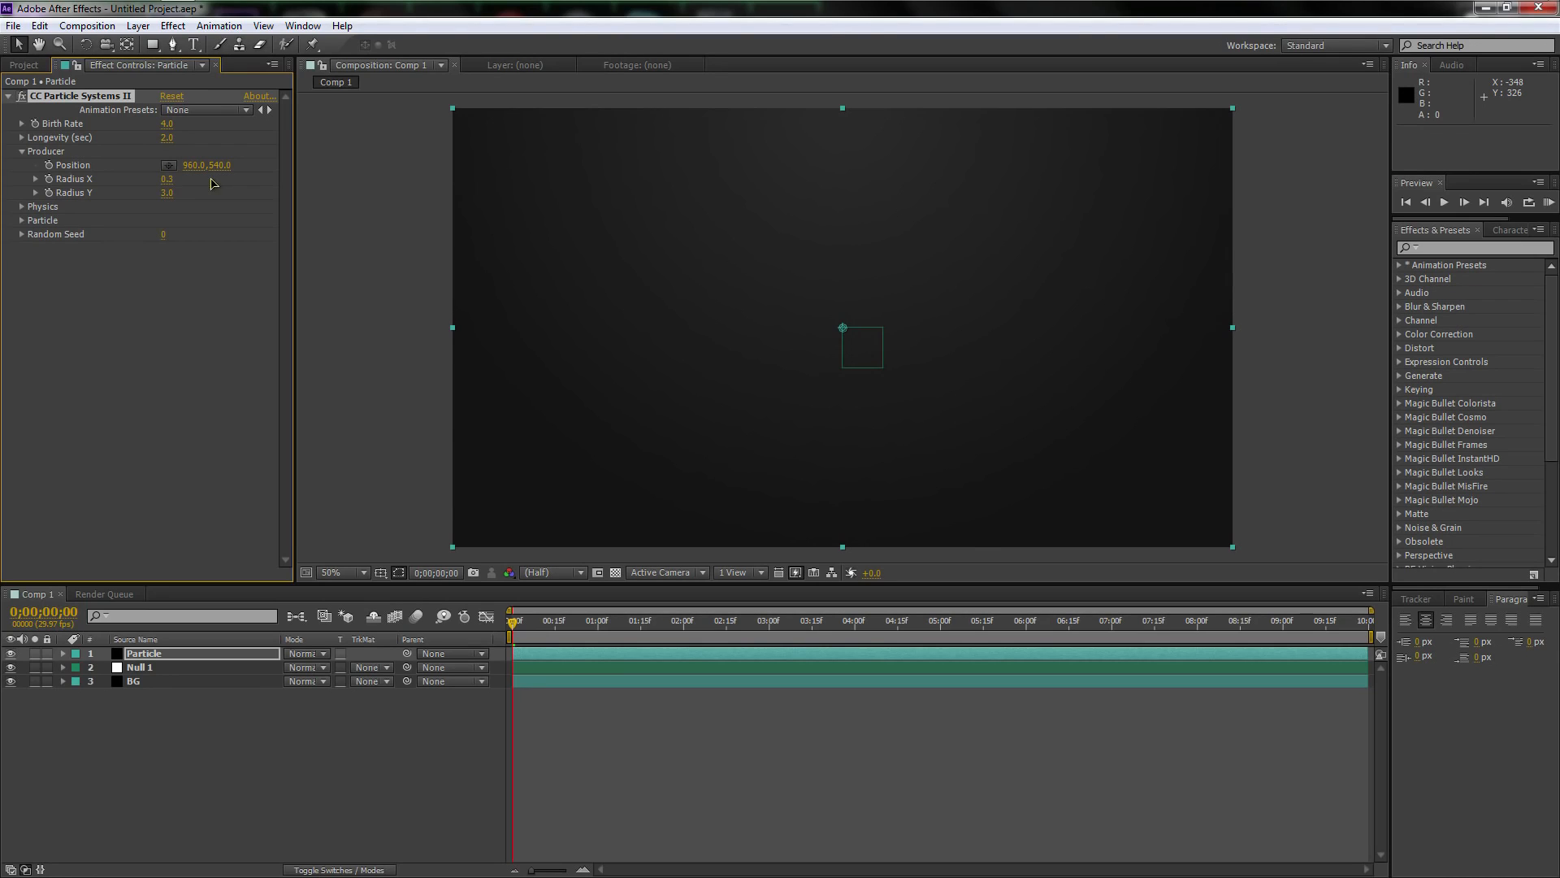
pyautogui.click(168, 193)
pyautogui.write('.2')
pyautogui.press('Return')
# Set the particle physics animation to Direction Normalized and its velocity to 0
pyautogui.click(22, 207)
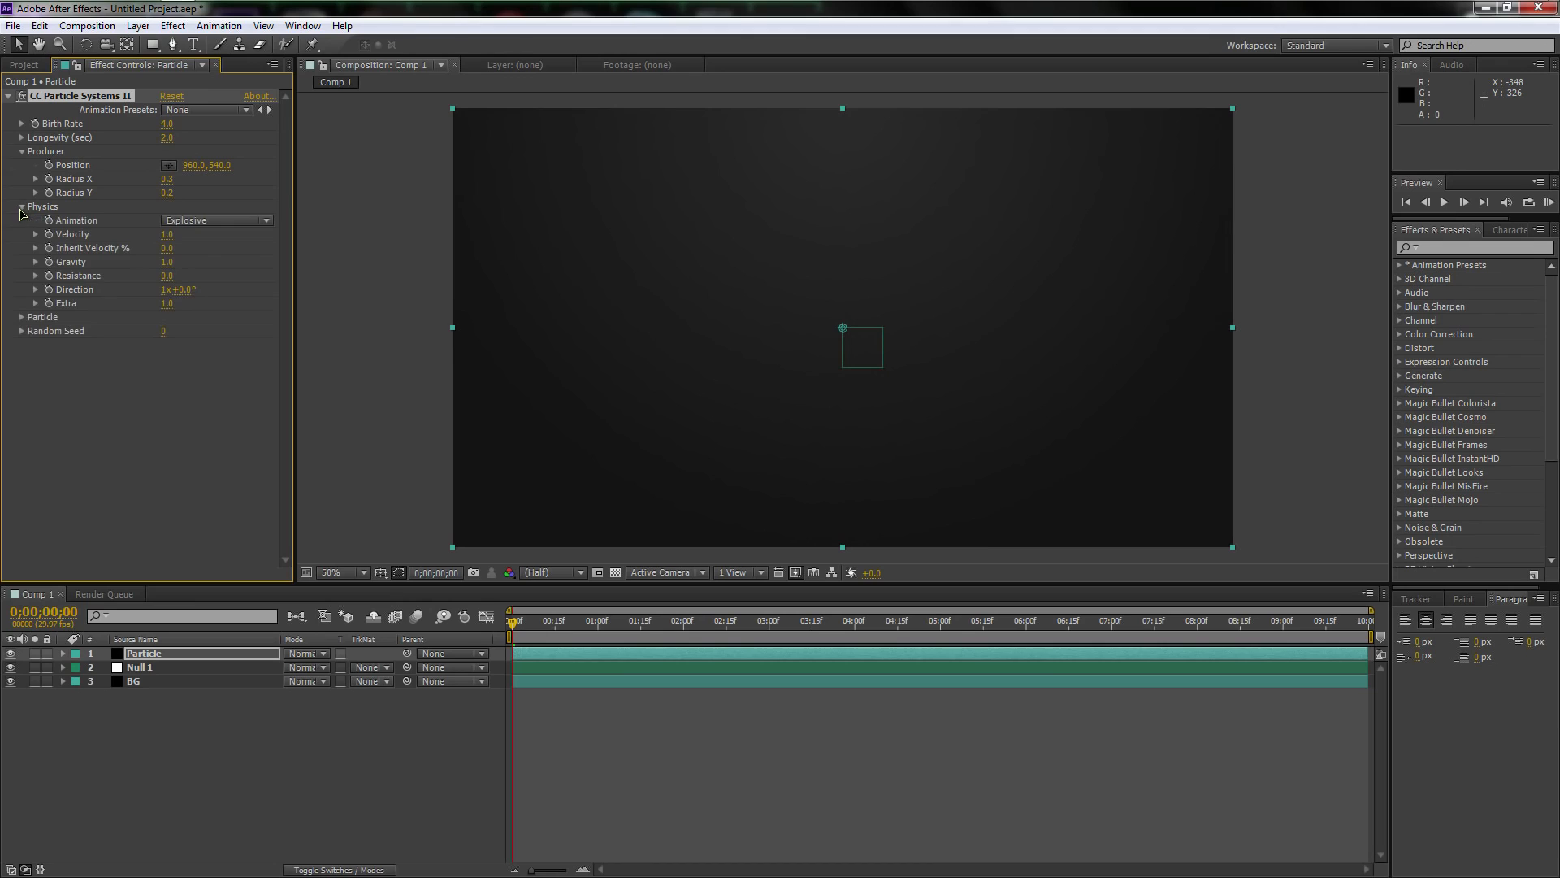
pyautogui.click(202, 221)
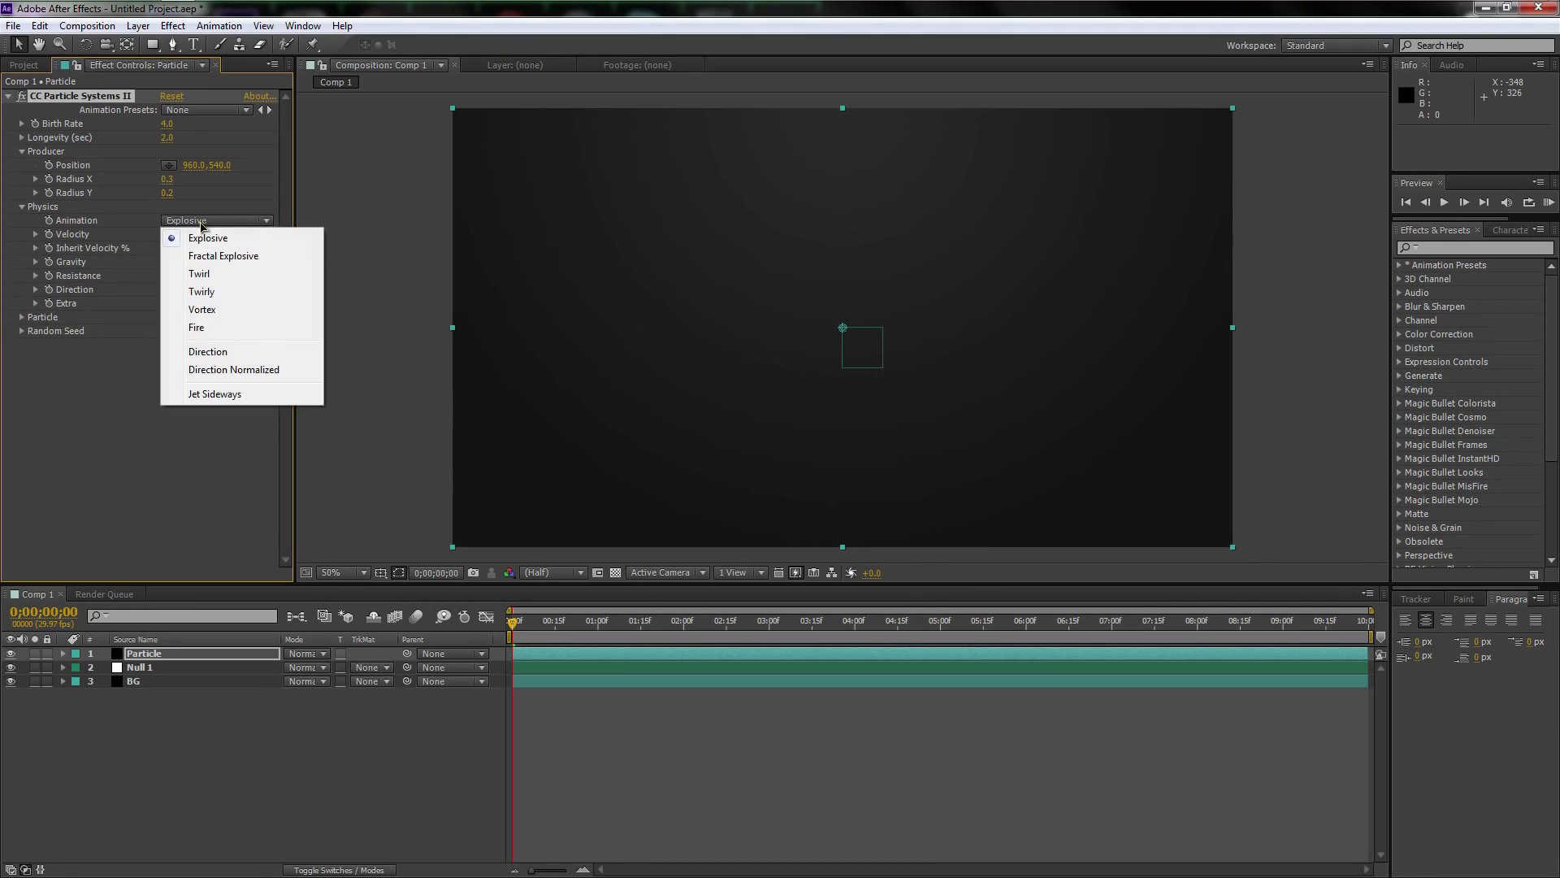
pyautogui.click(223, 371)
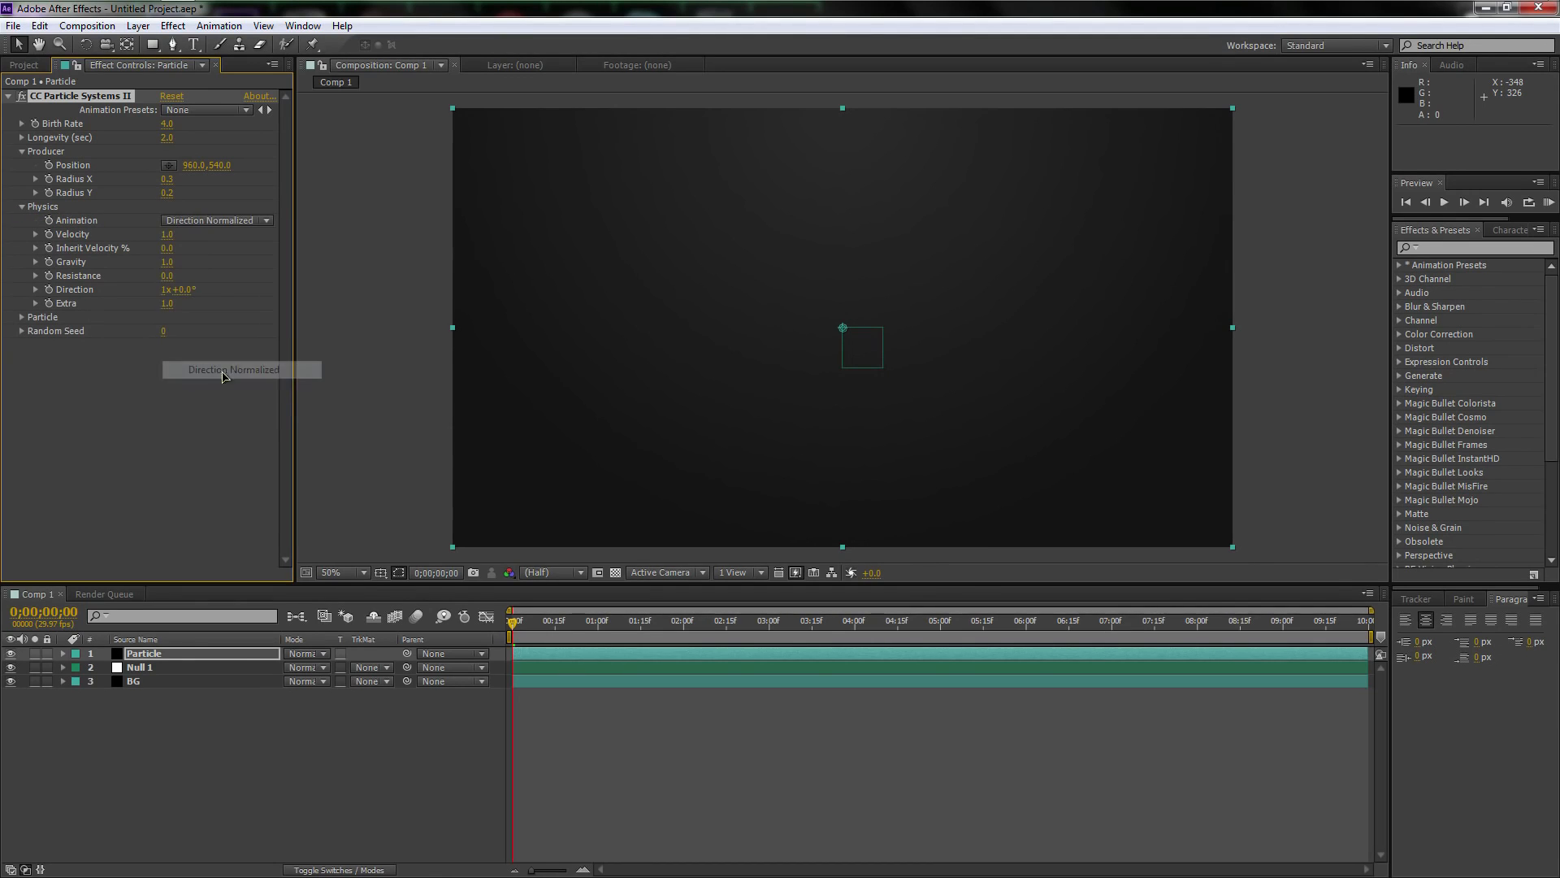
pyautogui.click(180, 658)
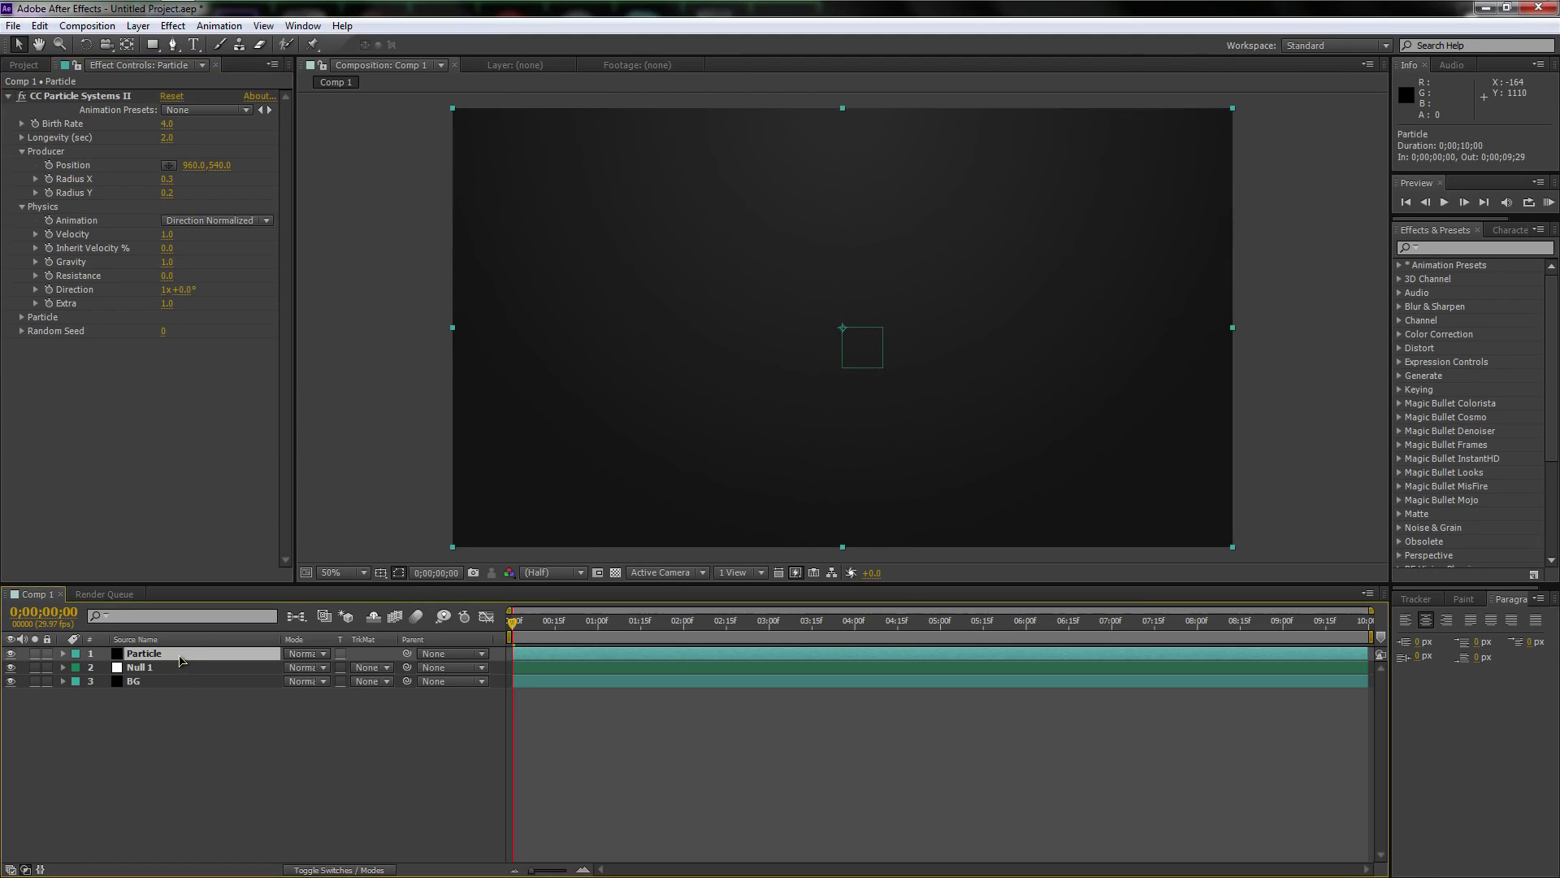
pyautogui.click(167, 234)
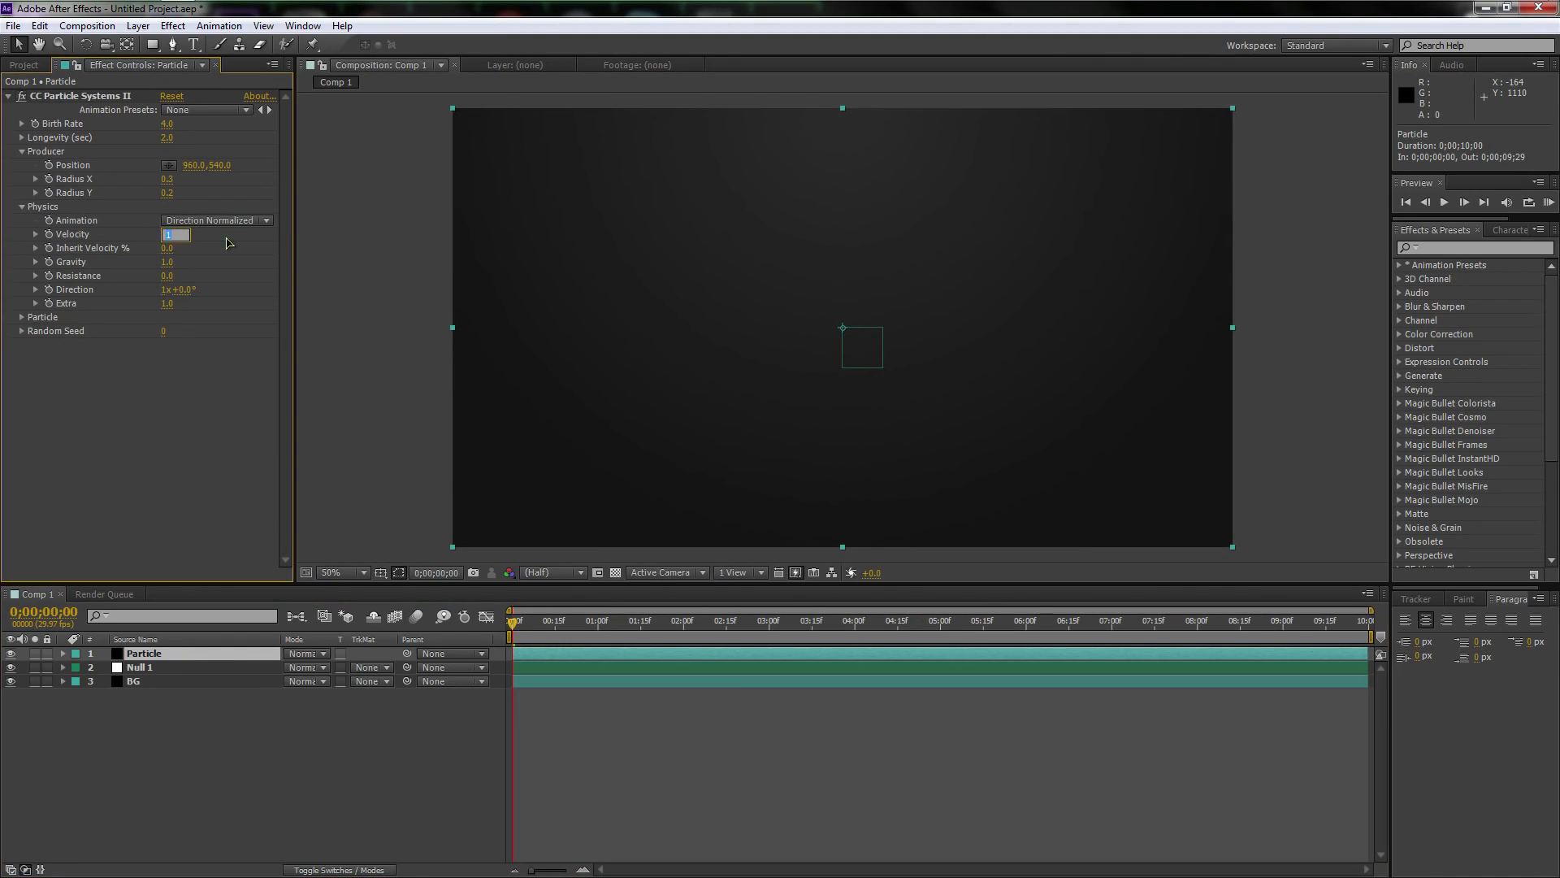
pyautogui.write('0')
pyautogui.press('Return')
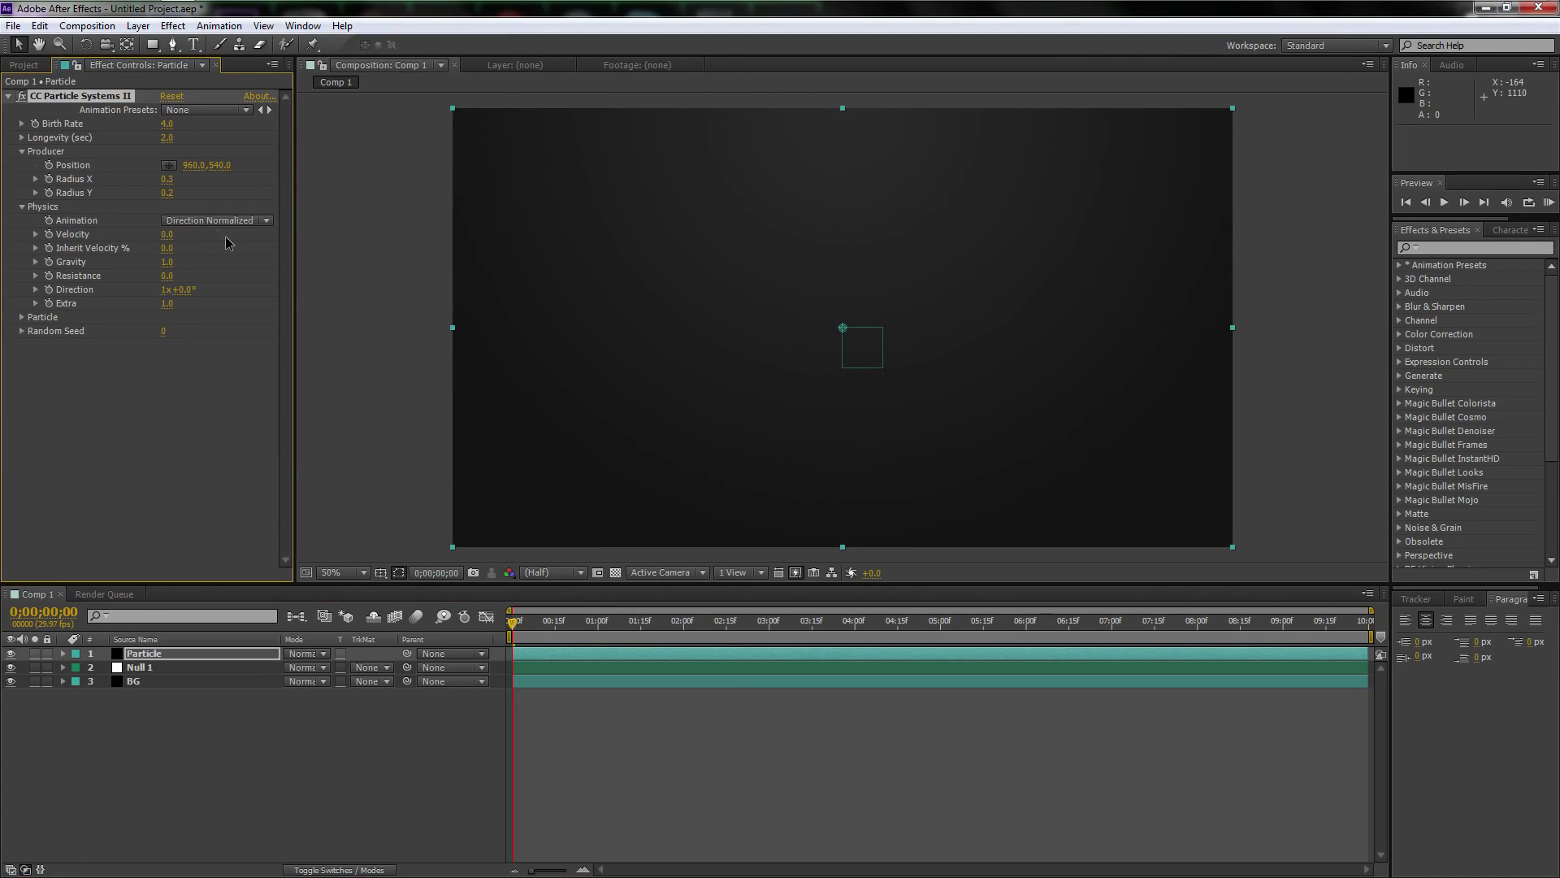
# Set the particle physics gravity to 0.3, direction to 0° and Extra to 0.1
pyautogui.click(167, 262)
pyautogui.write('.3')
pyautogui.press('Return')
pyautogui.click(164, 290)
pyautogui.write('0')
pyautogui.press('Return')
pyautogui.click(167, 304)
pyautogui.write('.1')
pyautogui.press('Return')
# Keep Line as the particle type and set the particles' max opacity to 11%
pyautogui.click(22, 317)
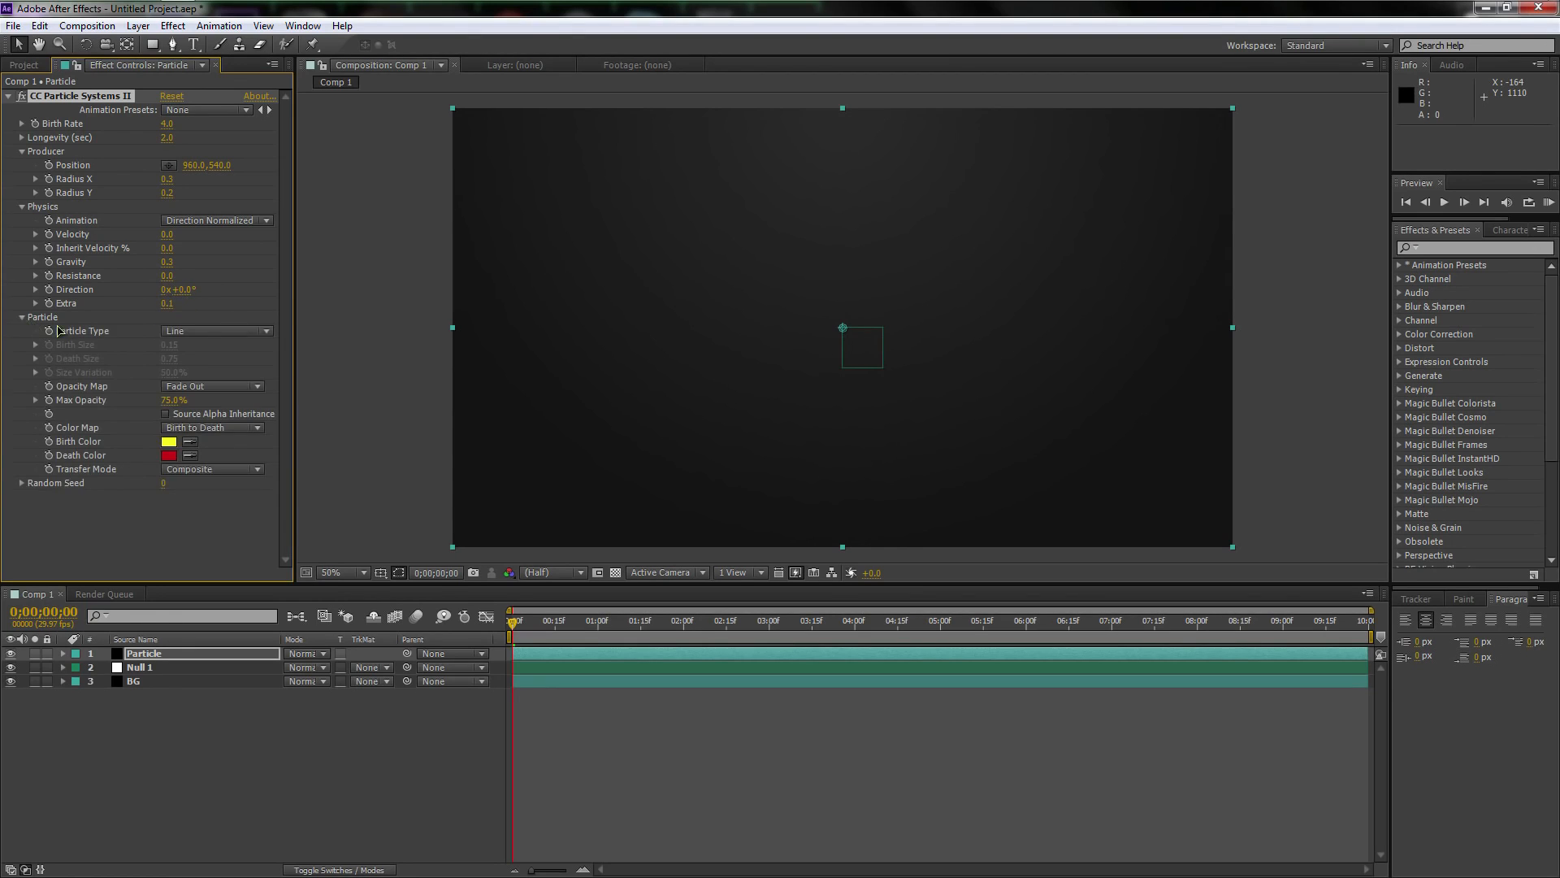
pyautogui.click(201, 332)
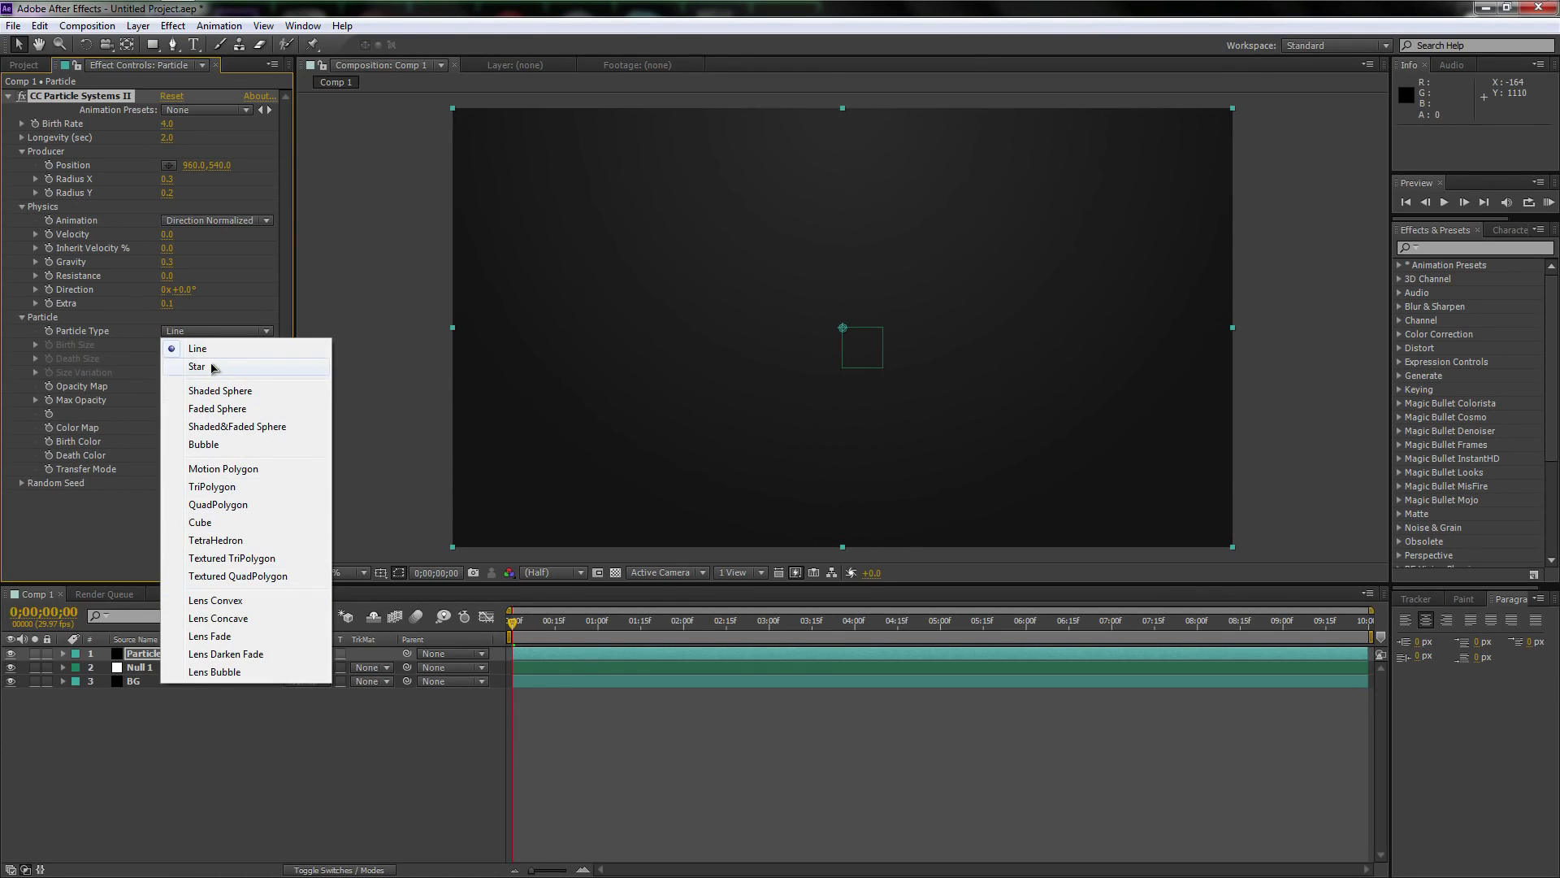
pyautogui.click(198, 339)
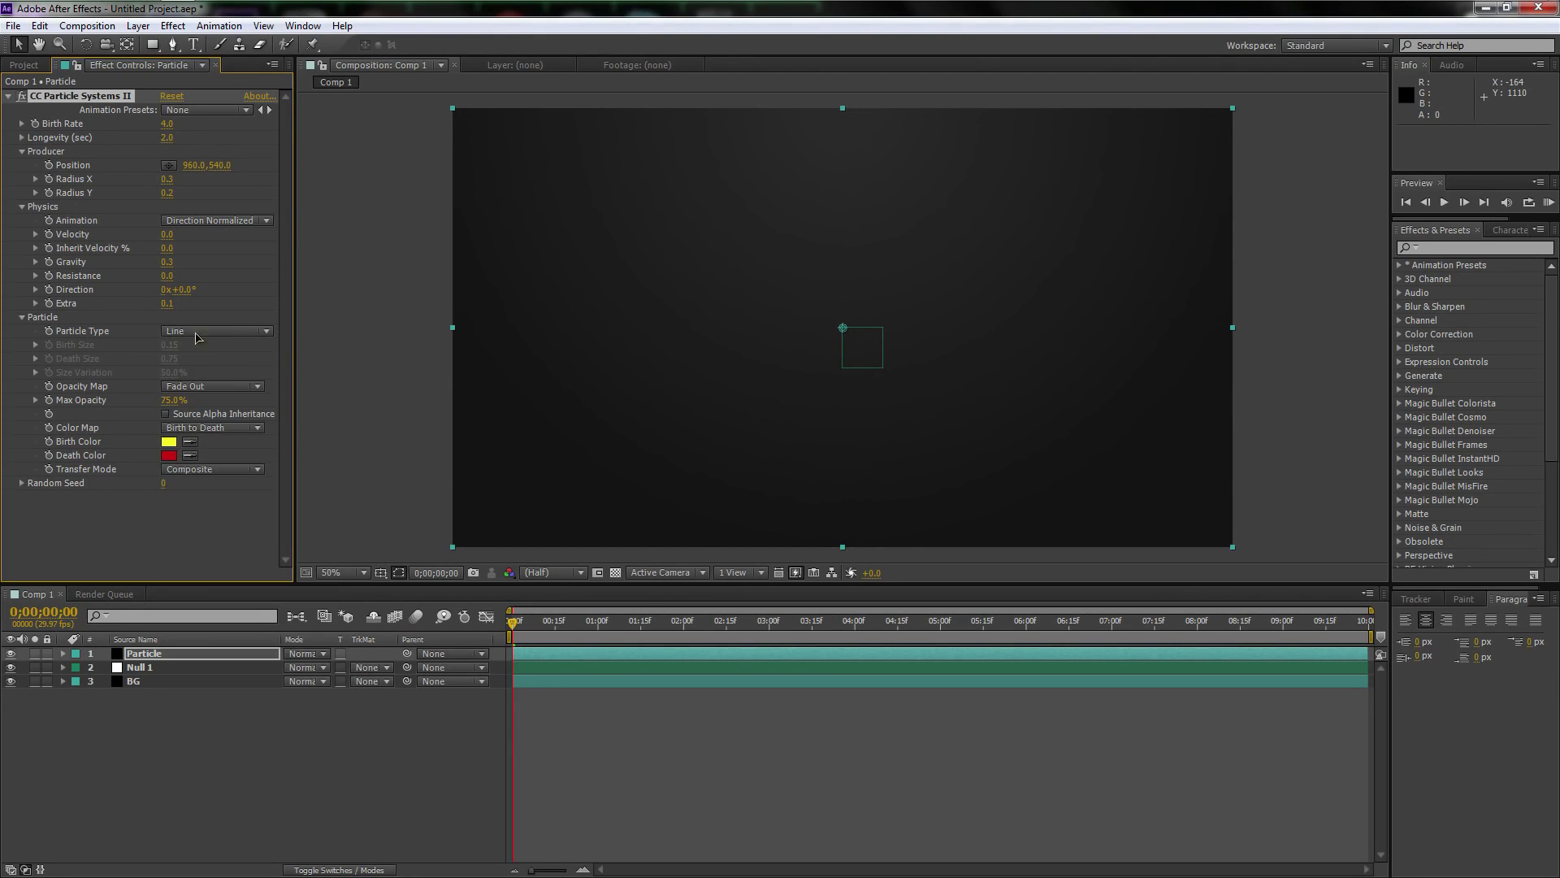
pyautogui.click(172, 400)
pyautogui.write('11')
pyautogui.press('Return')
# Change the particles' birth color to white
pyautogui.click(169, 442)
pyautogui.moveTo(827, 602); pyautogui.dragTo(635, 522)
pyautogui.click(1001, 536)
# Change the particles' death color to a light, saturated yellow and keep the transfer mode at Composite
pyautogui.click(169, 455)
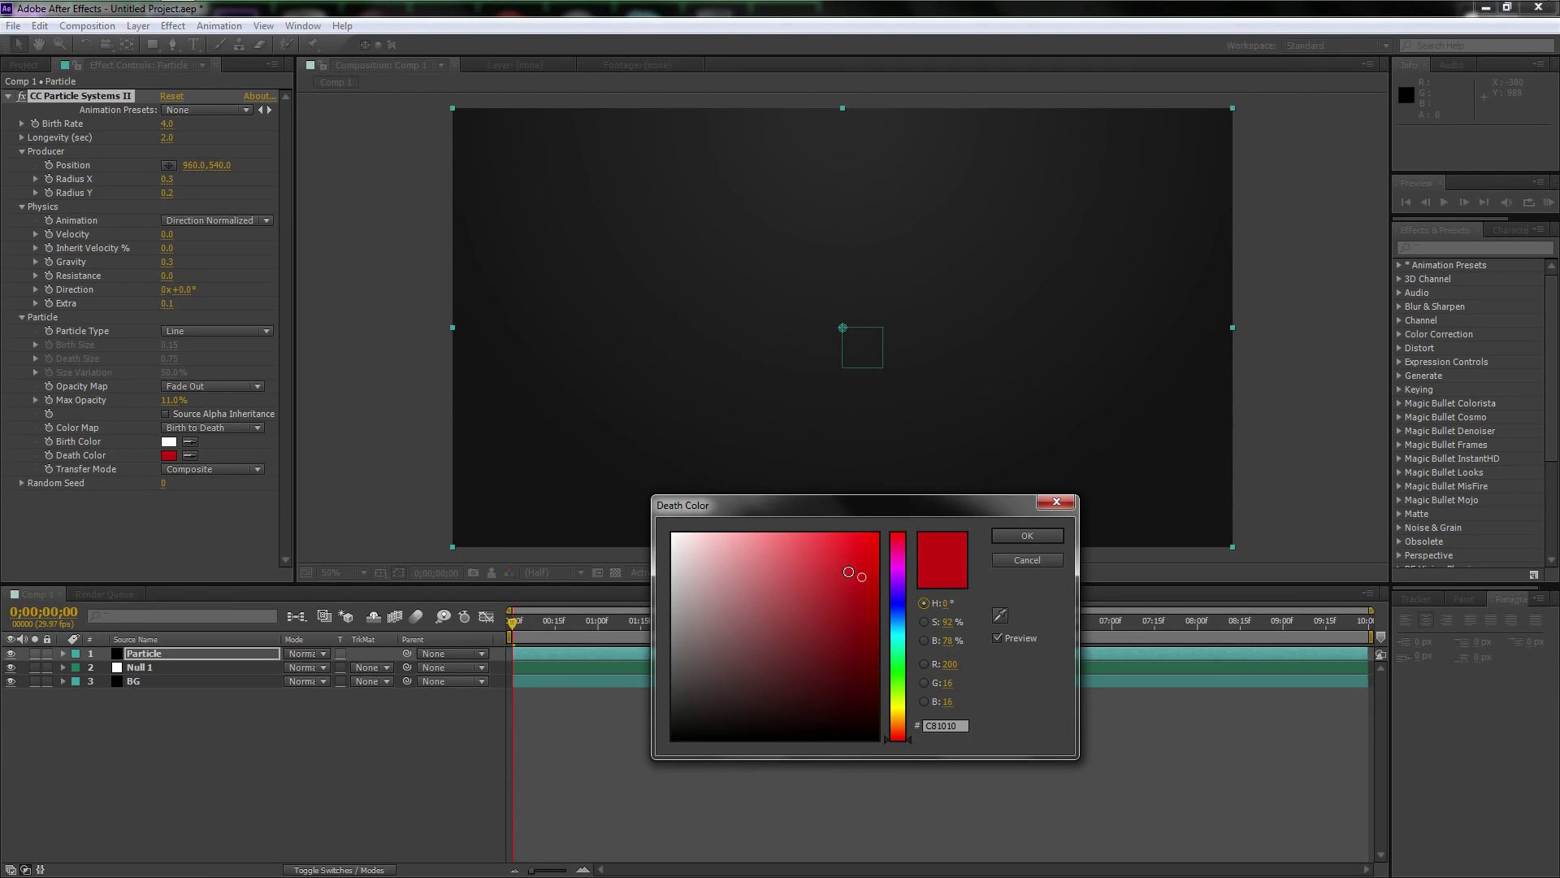
pyautogui.moveTo(898, 710); pyautogui.dragTo(897, 715)
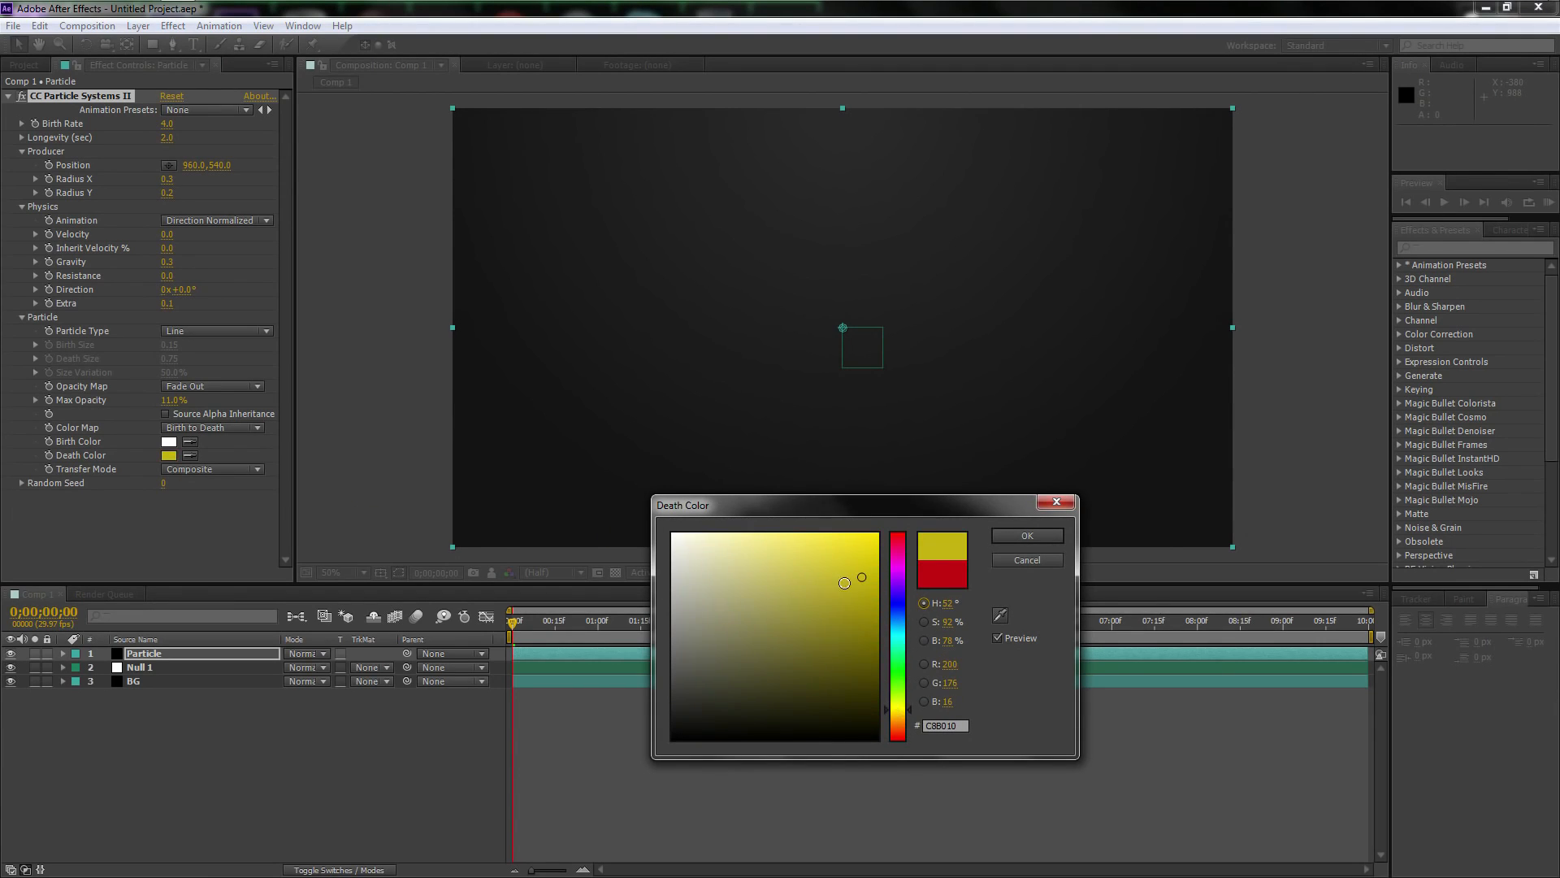
pyautogui.moveTo(785, 553)
pyautogui.mouseDown()
pyautogui.moveTo(770, 550)
pyautogui.moveTo(784, 555)
pyautogui.mouseUp()
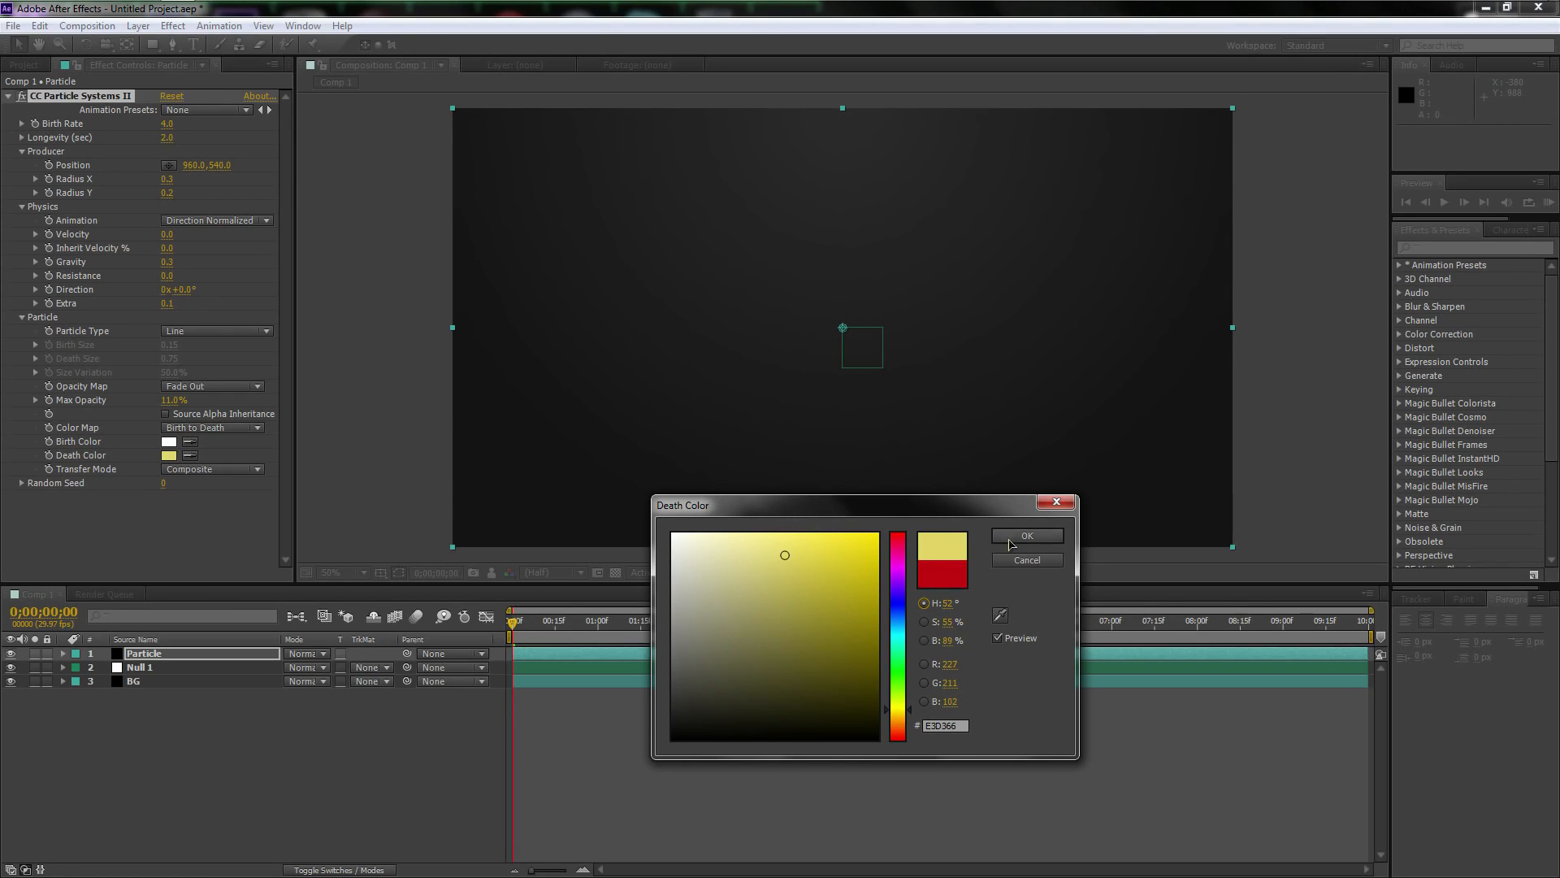
pyautogui.click(1010, 541)
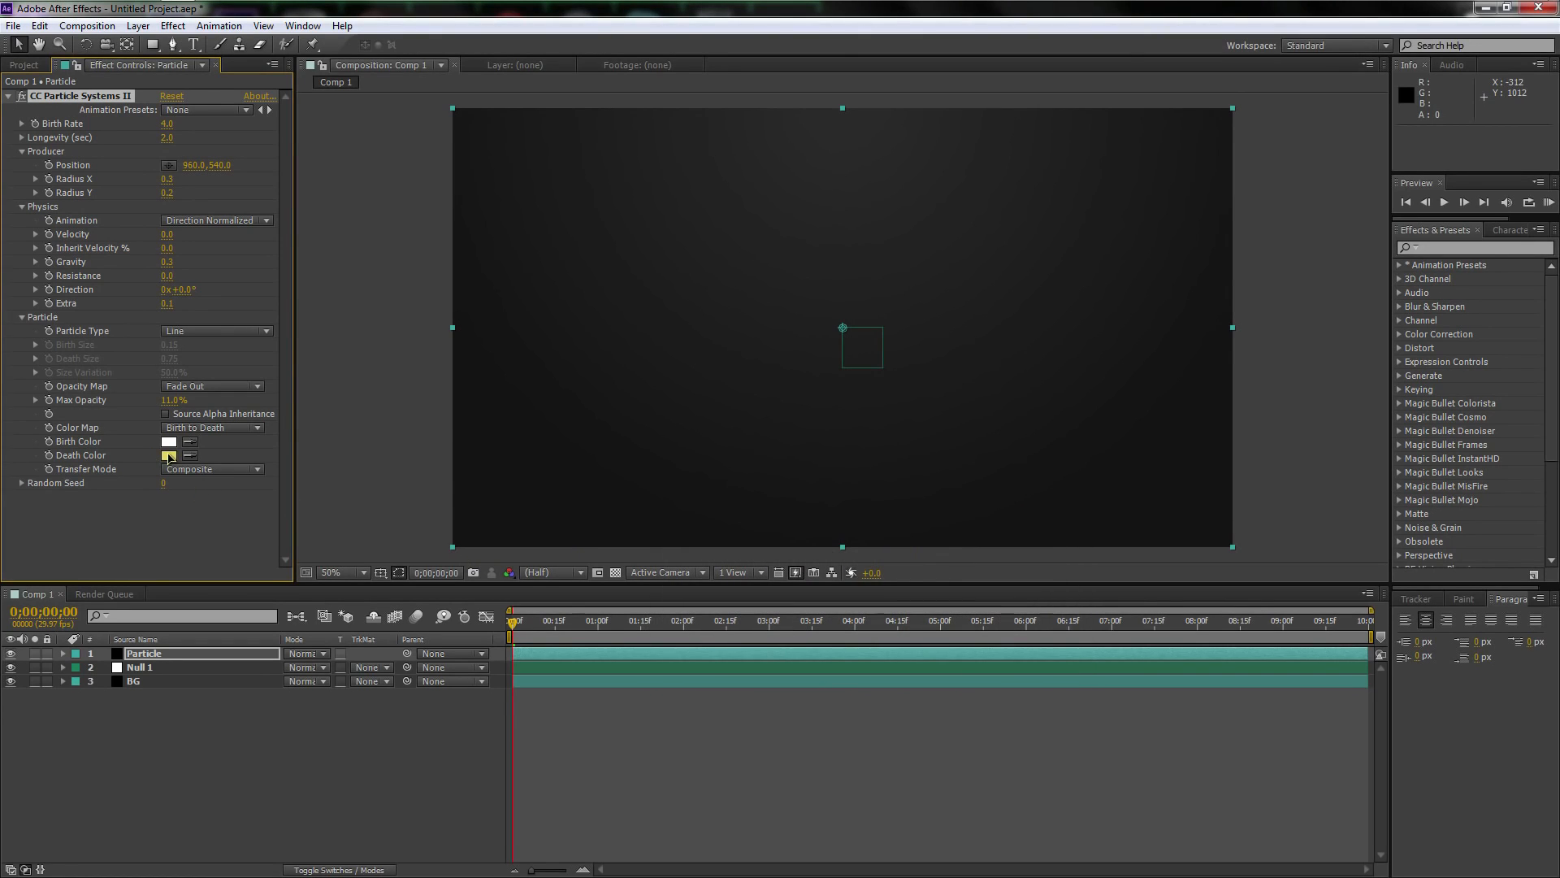
pyautogui.click(168, 456)
pyautogui.moveTo(808, 547); pyautogui.dragTo(812, 546)
pyautogui.click(1021, 542)
pyautogui.click(181, 470)
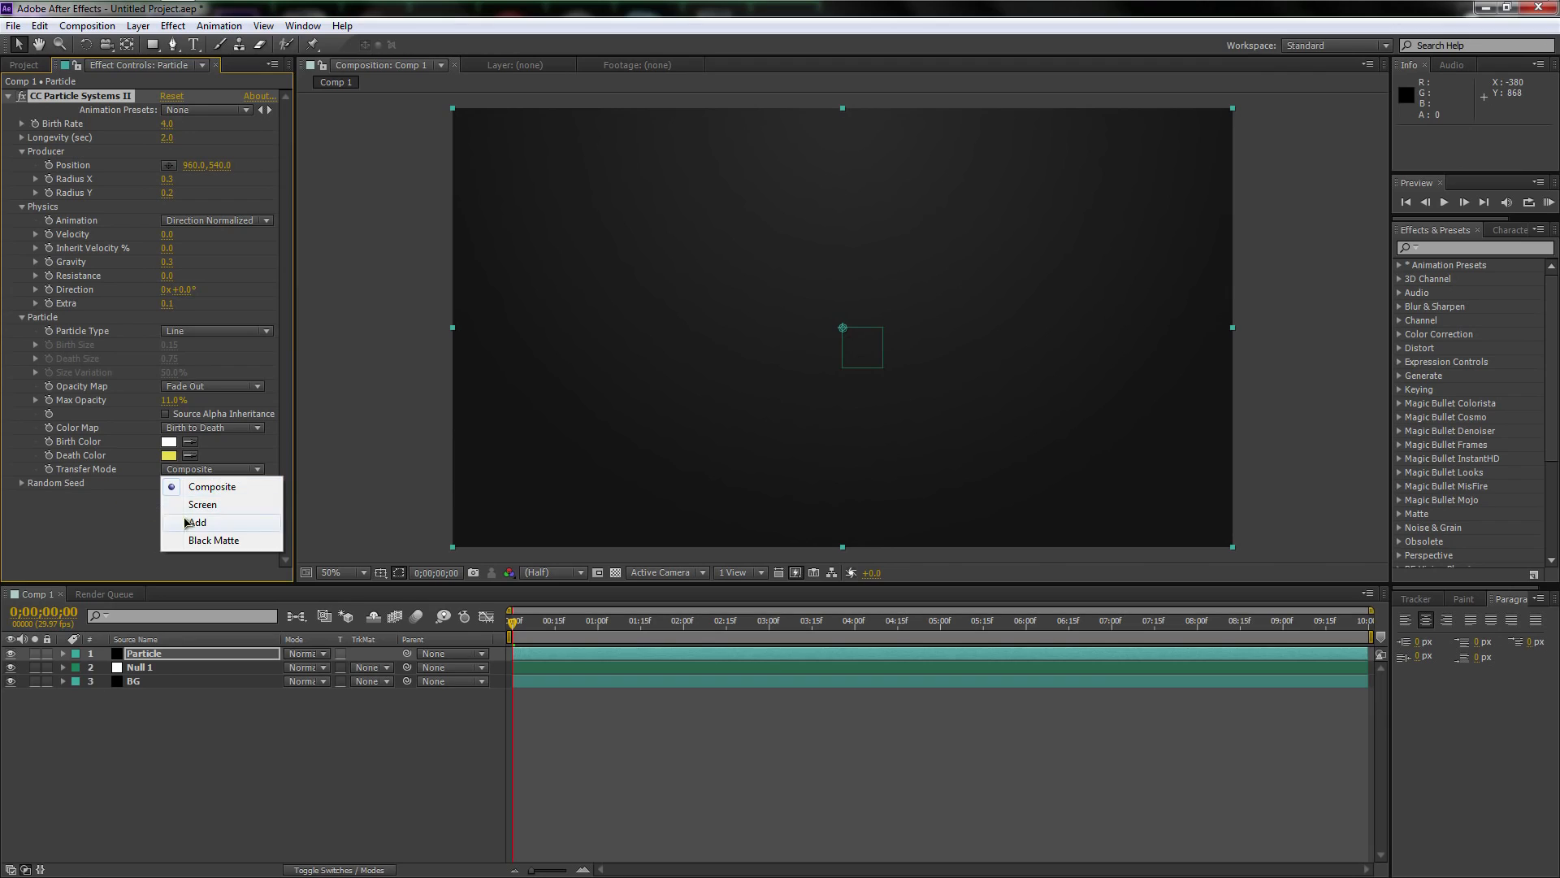
pyautogui.click(199, 487)
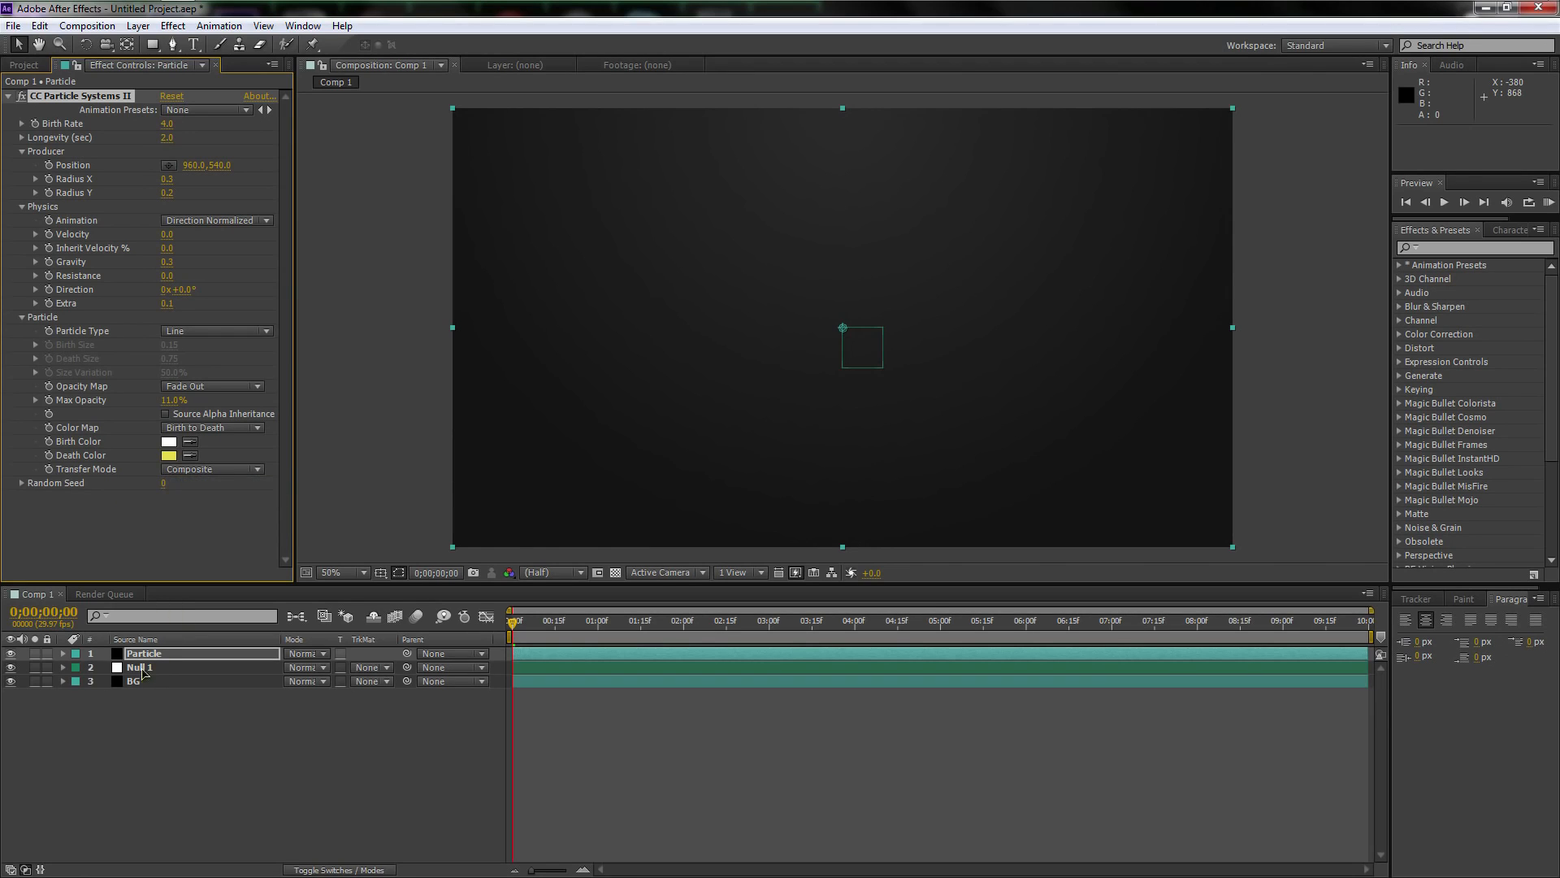
# Add an expression to the particle producer's Position that links it to Null 1 with the pick whip: thisComp.layer("Null 1").transform.position
pyautogui.click(170, 656)
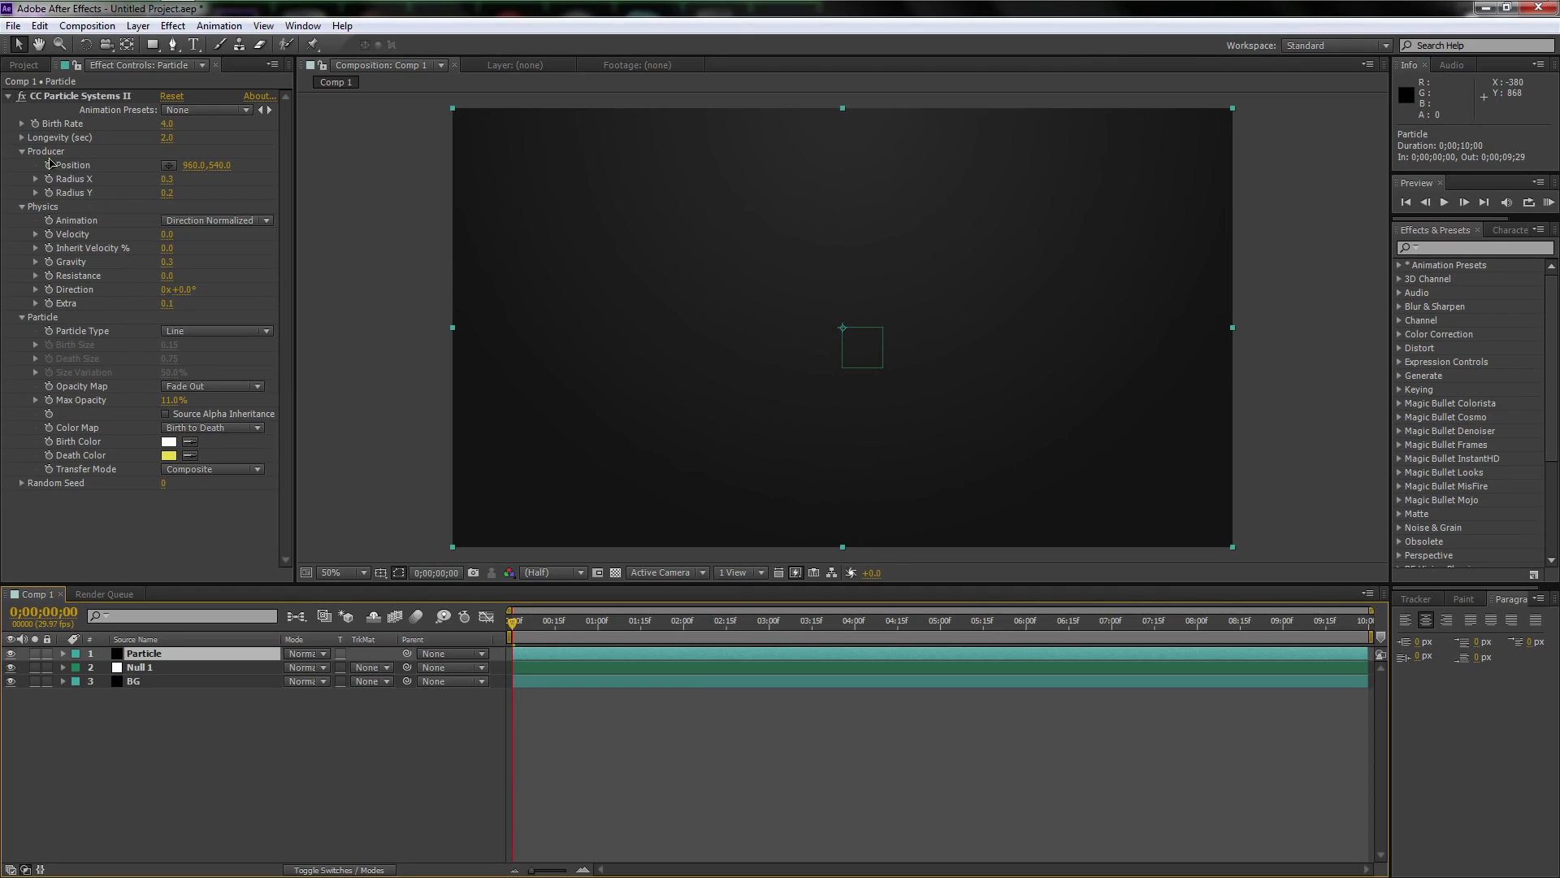
pyautogui.click(71, 168)
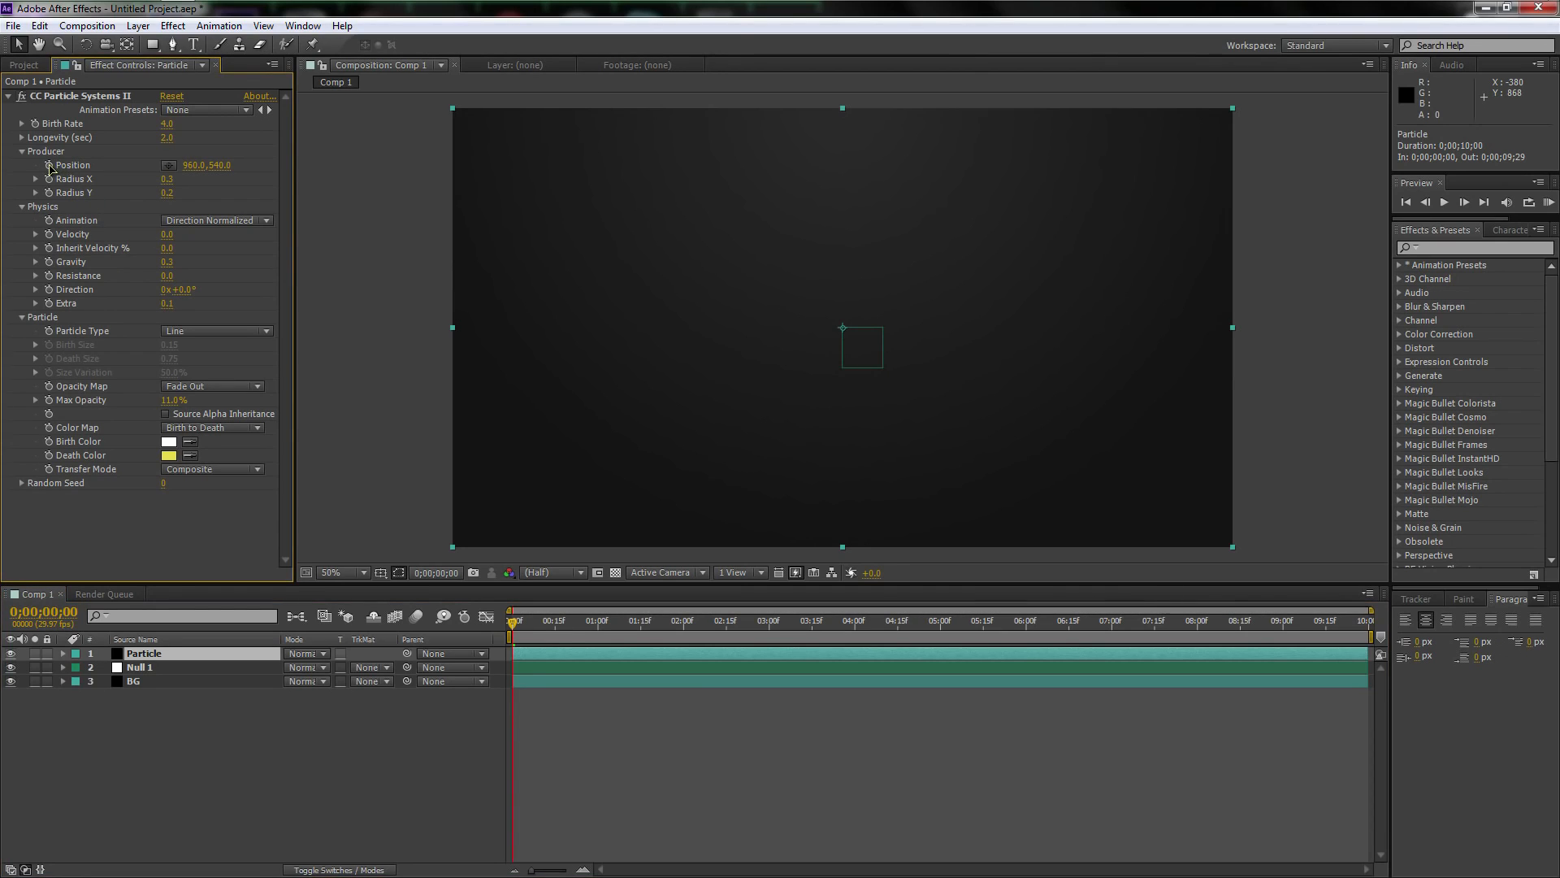
pyautogui.keyDown('alt'); pyautogui.click(49, 165); pyautogui.keyUp('alt')
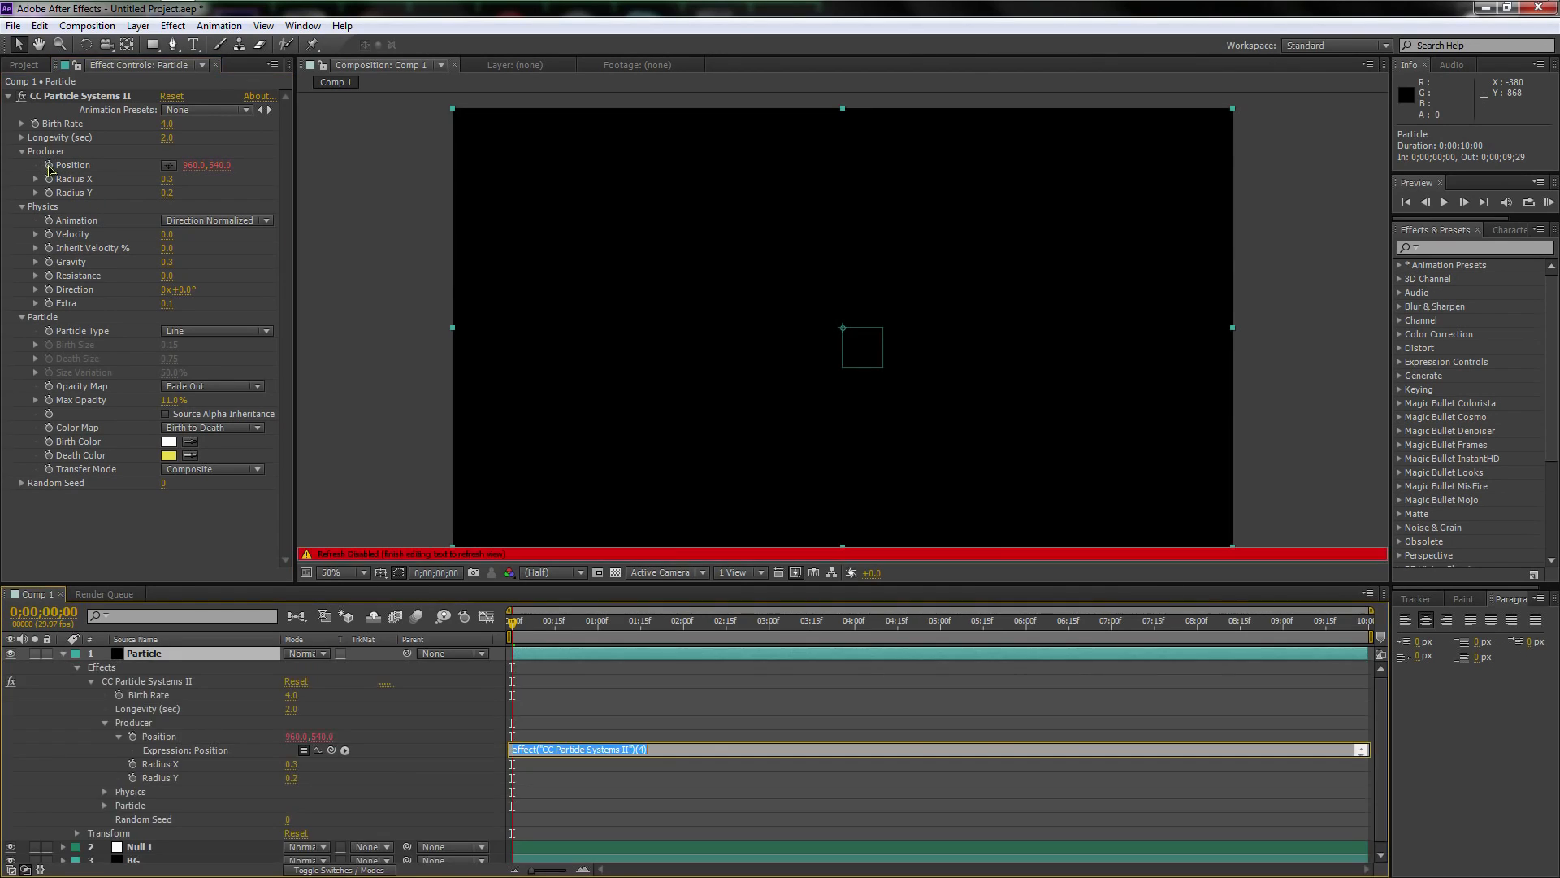
pyautogui.click(161, 848)
pyautogui.press('p')
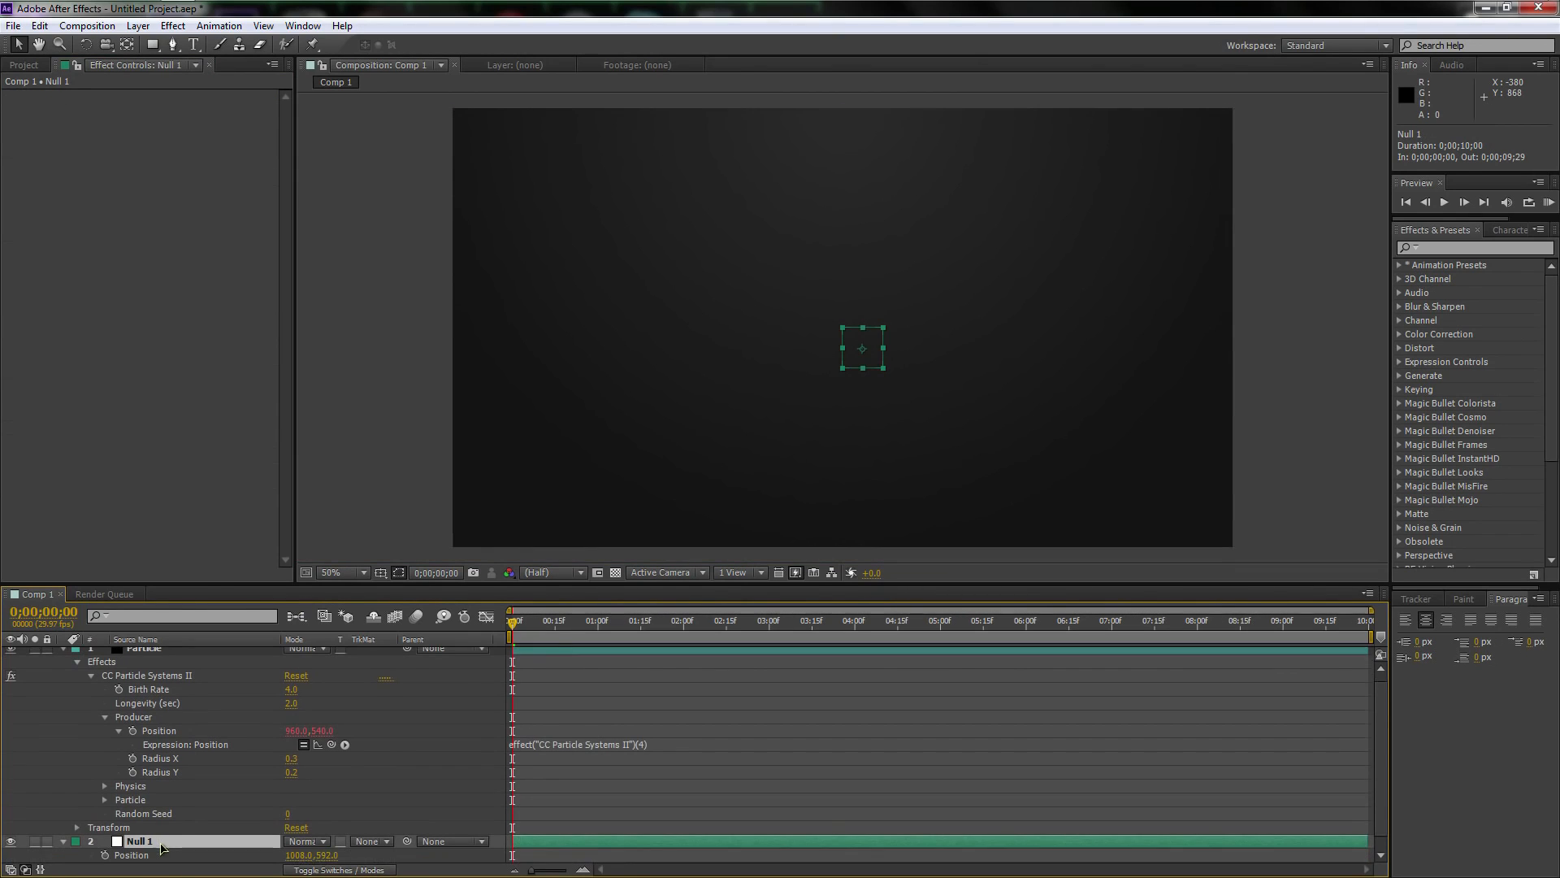
pyautogui.scroll(1, 165, 730)
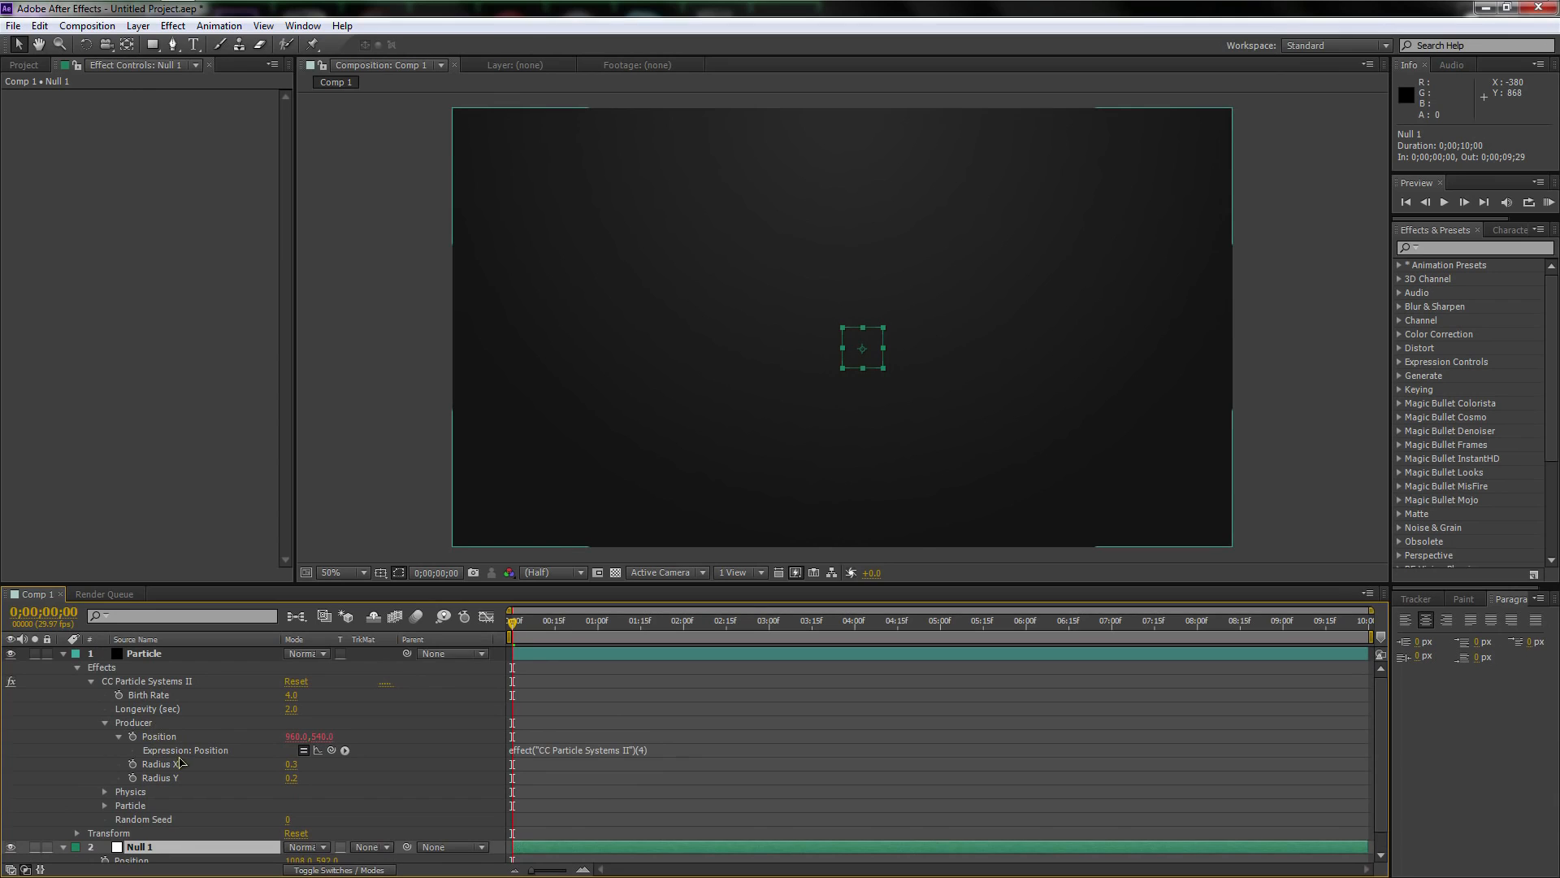
pyautogui.click(163, 736)
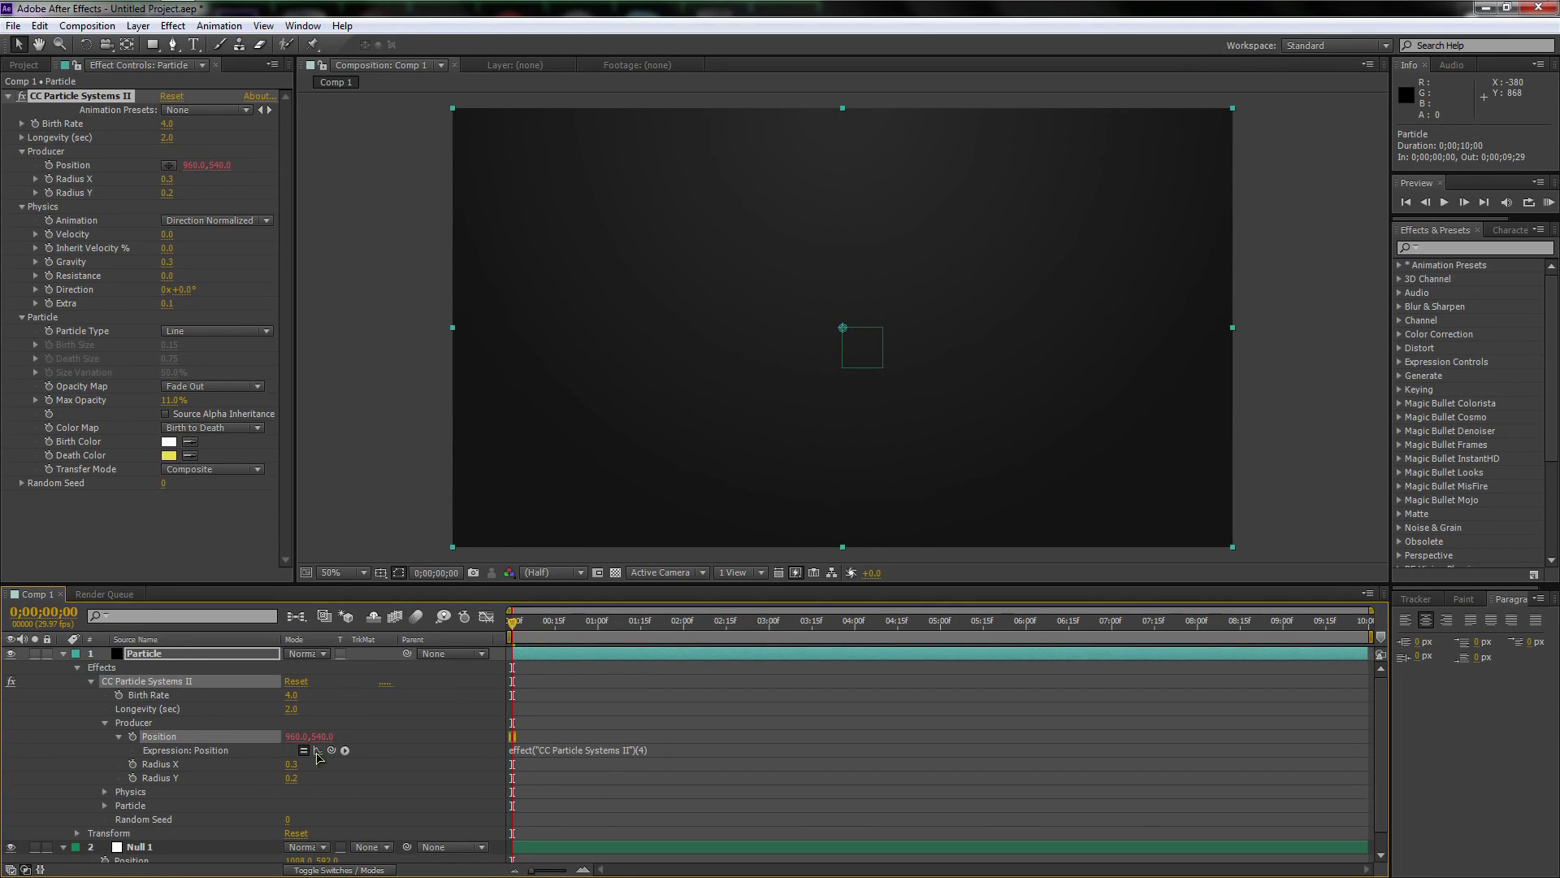
pyautogui.moveTo(331, 750); pyautogui.dragTo(151, 848)
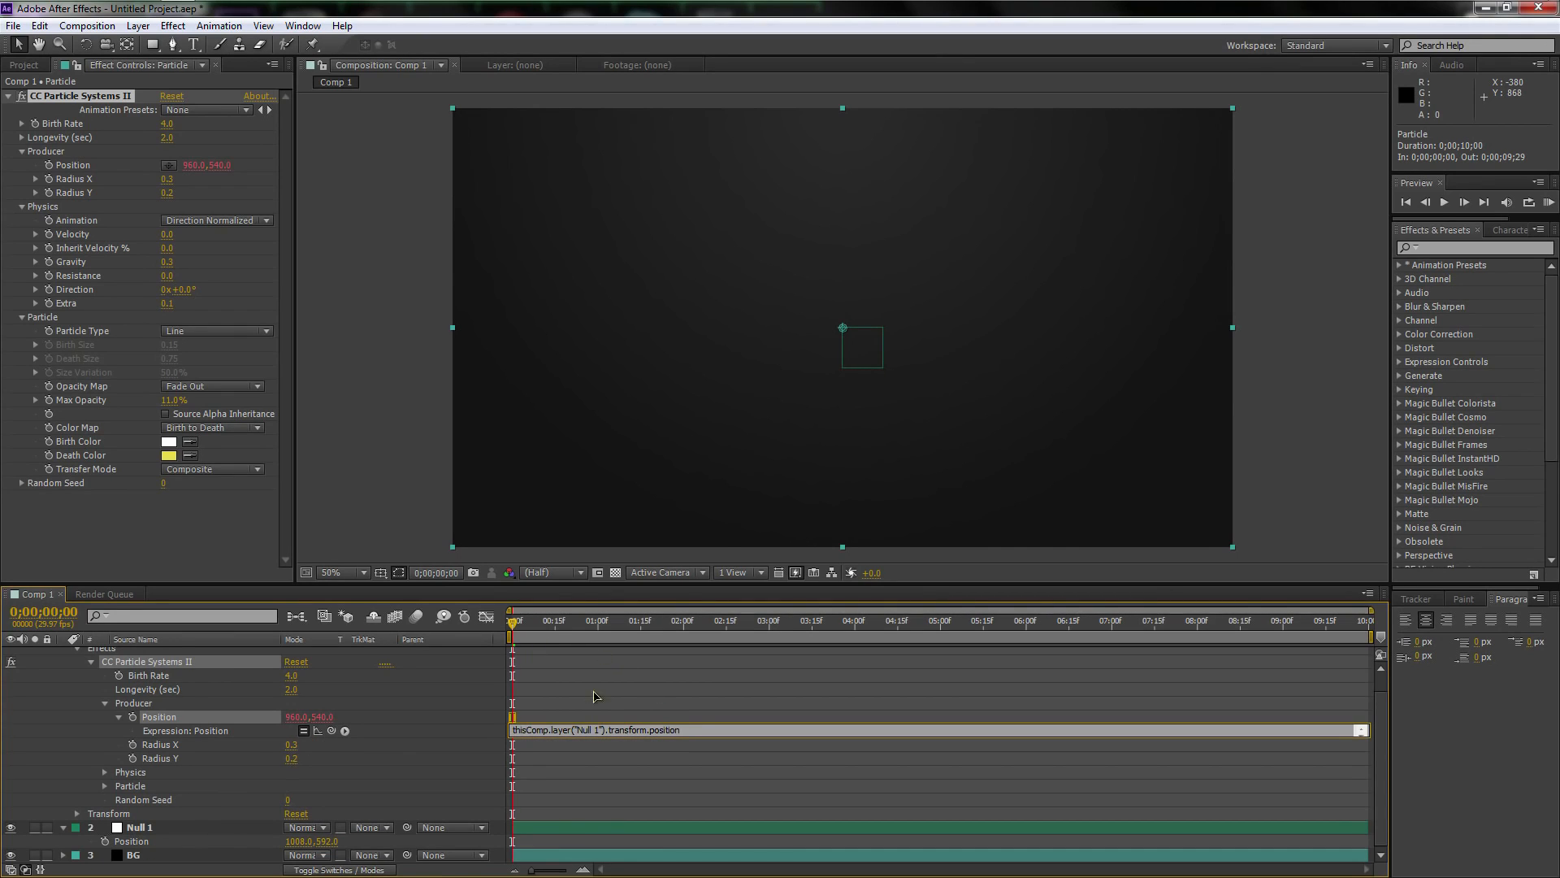
pyautogui.click(610, 623)
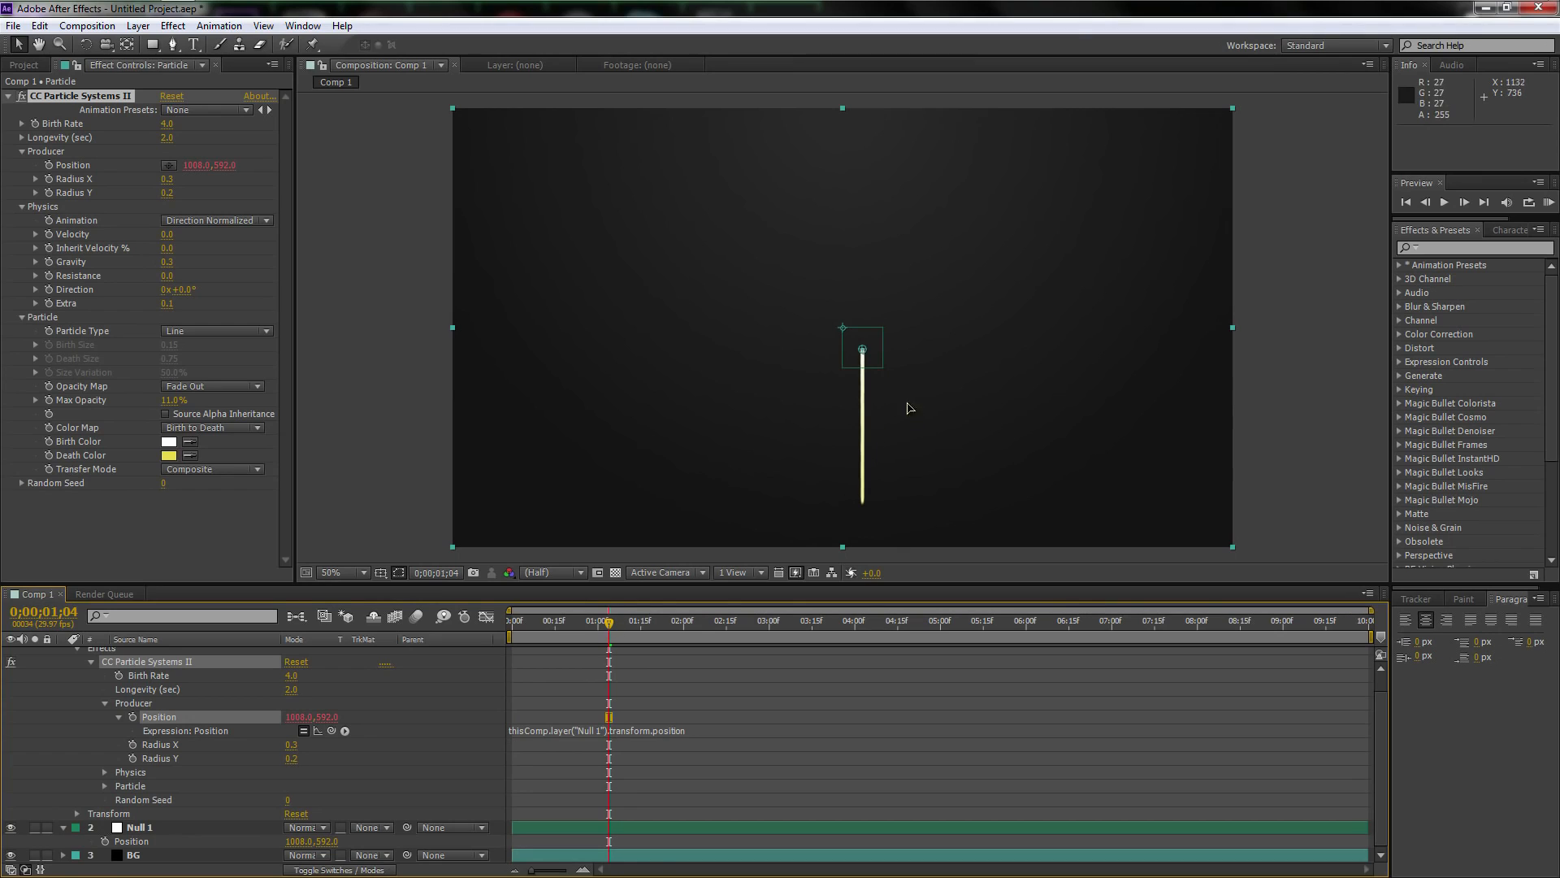
# Go to 0;00;03;29, collapse the Particle layer and move the null object up to about 980, 474, leaving it selected
pyautogui.moveTo(622, 611); pyautogui.dragTo(850, 623)
pyautogui.scroll(1, 122, 674)
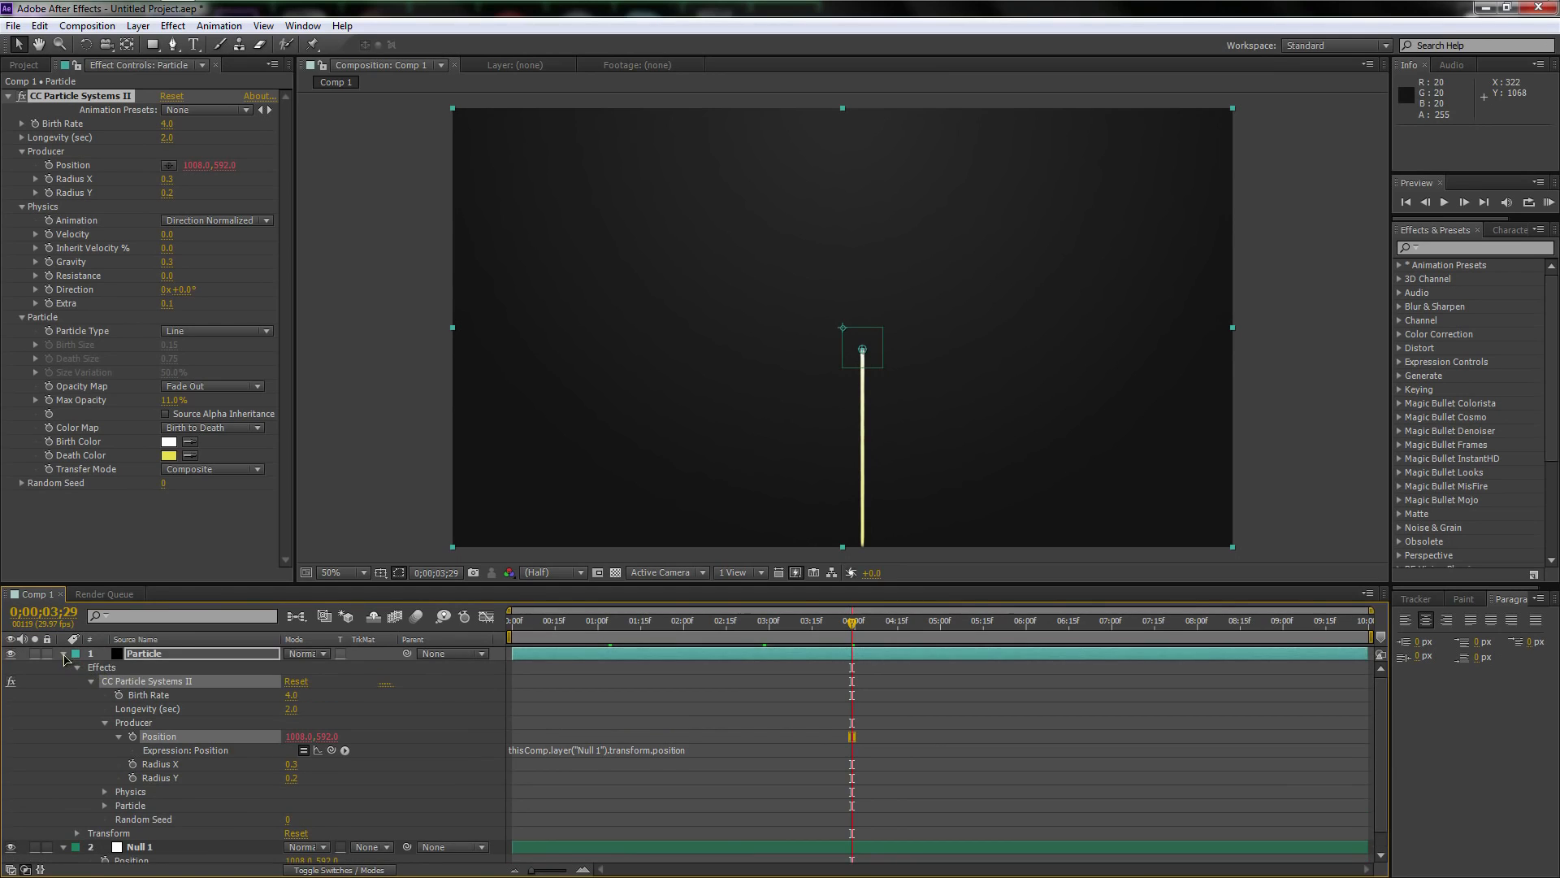
pyautogui.click(64, 655)
pyautogui.click(154, 668)
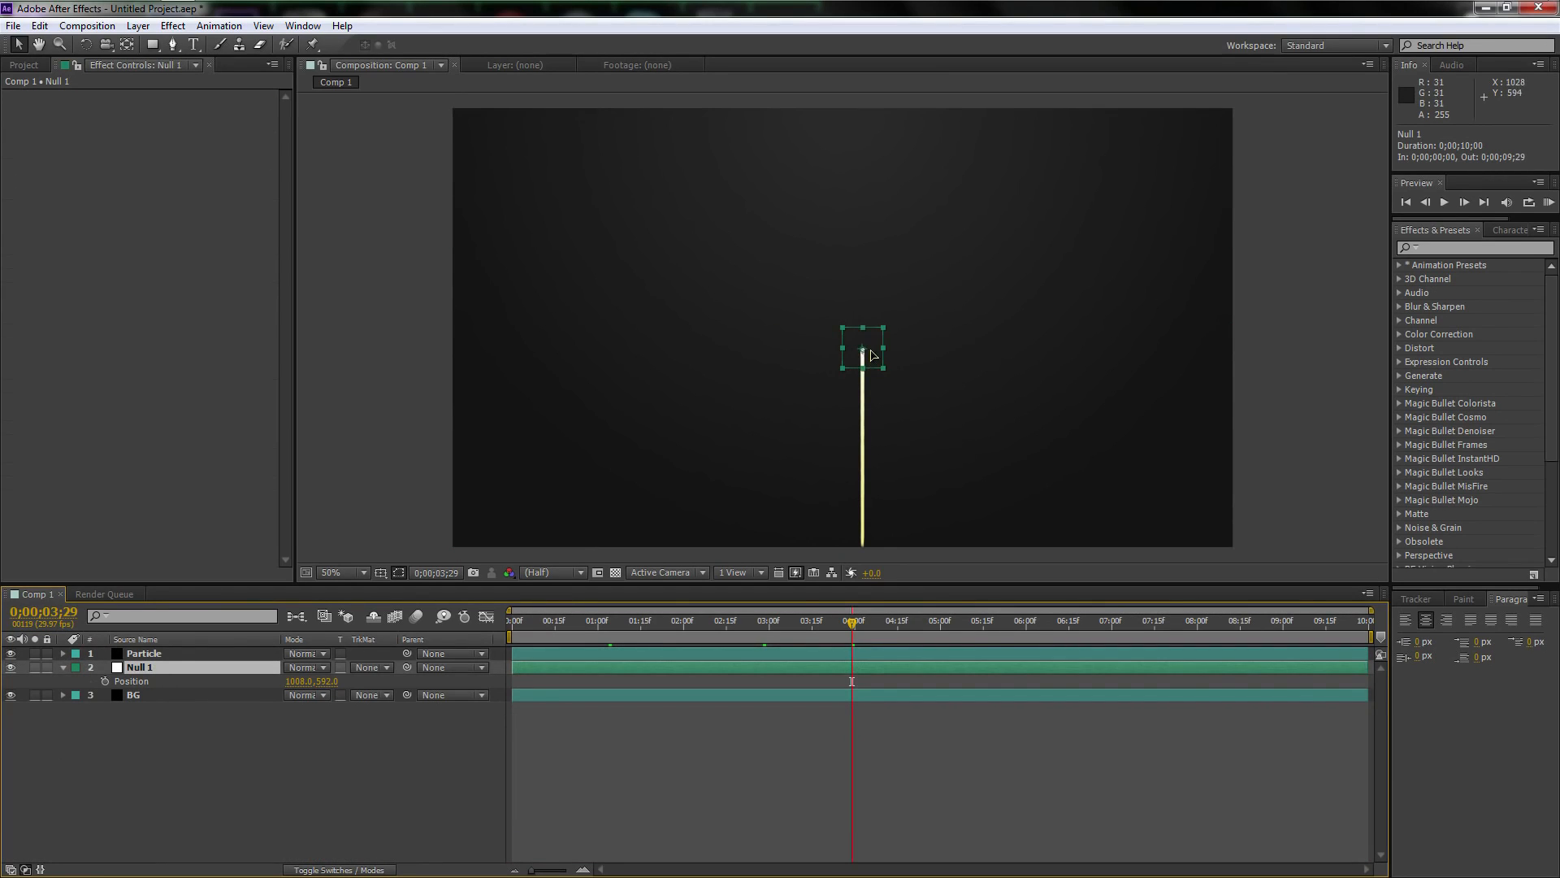
pyautogui.moveTo(871, 355); pyautogui.dragTo(861, 316)
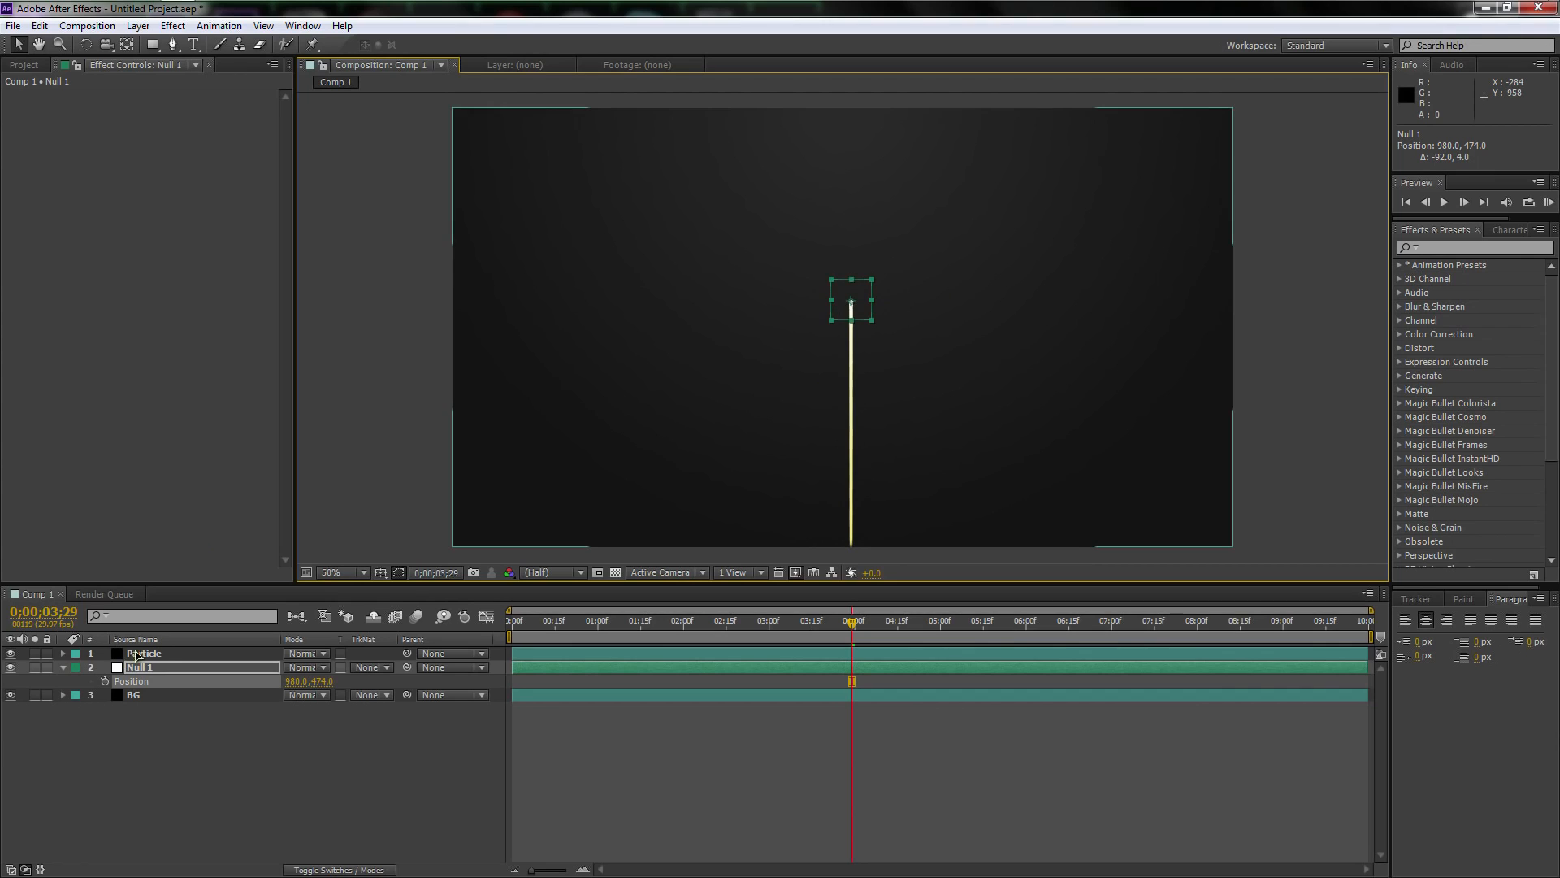
pyautogui.click(163, 655)
pyautogui.click(153, 668)
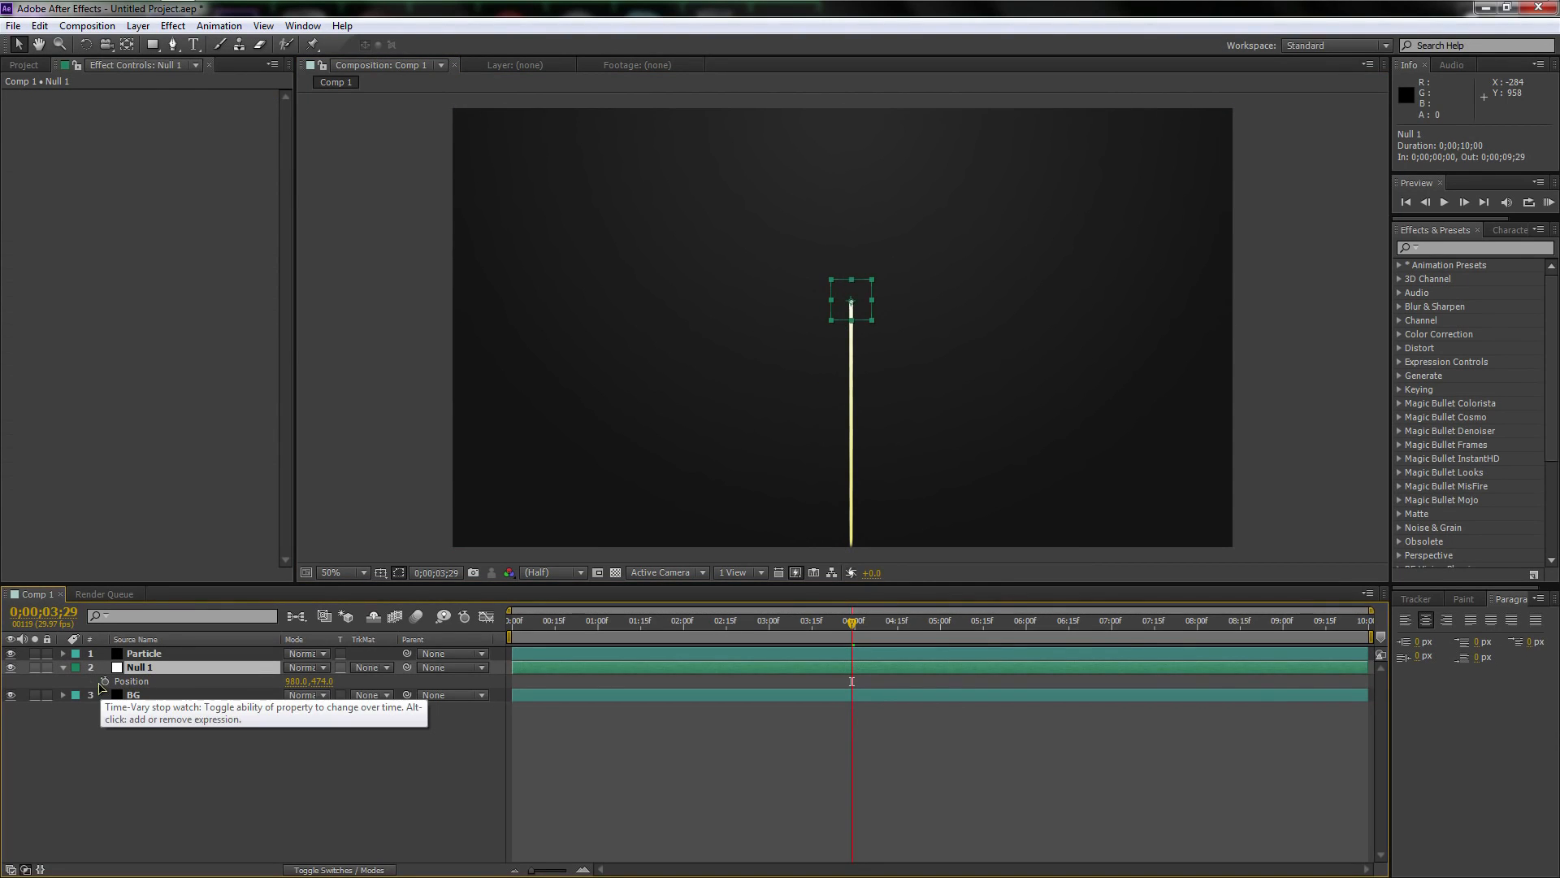
# Add the expression wiggle(1,600) to the Position property of Null 1
pyautogui.keyDown('alt'); pyautogui.click(104, 682); pyautogui.keyUp('alt')
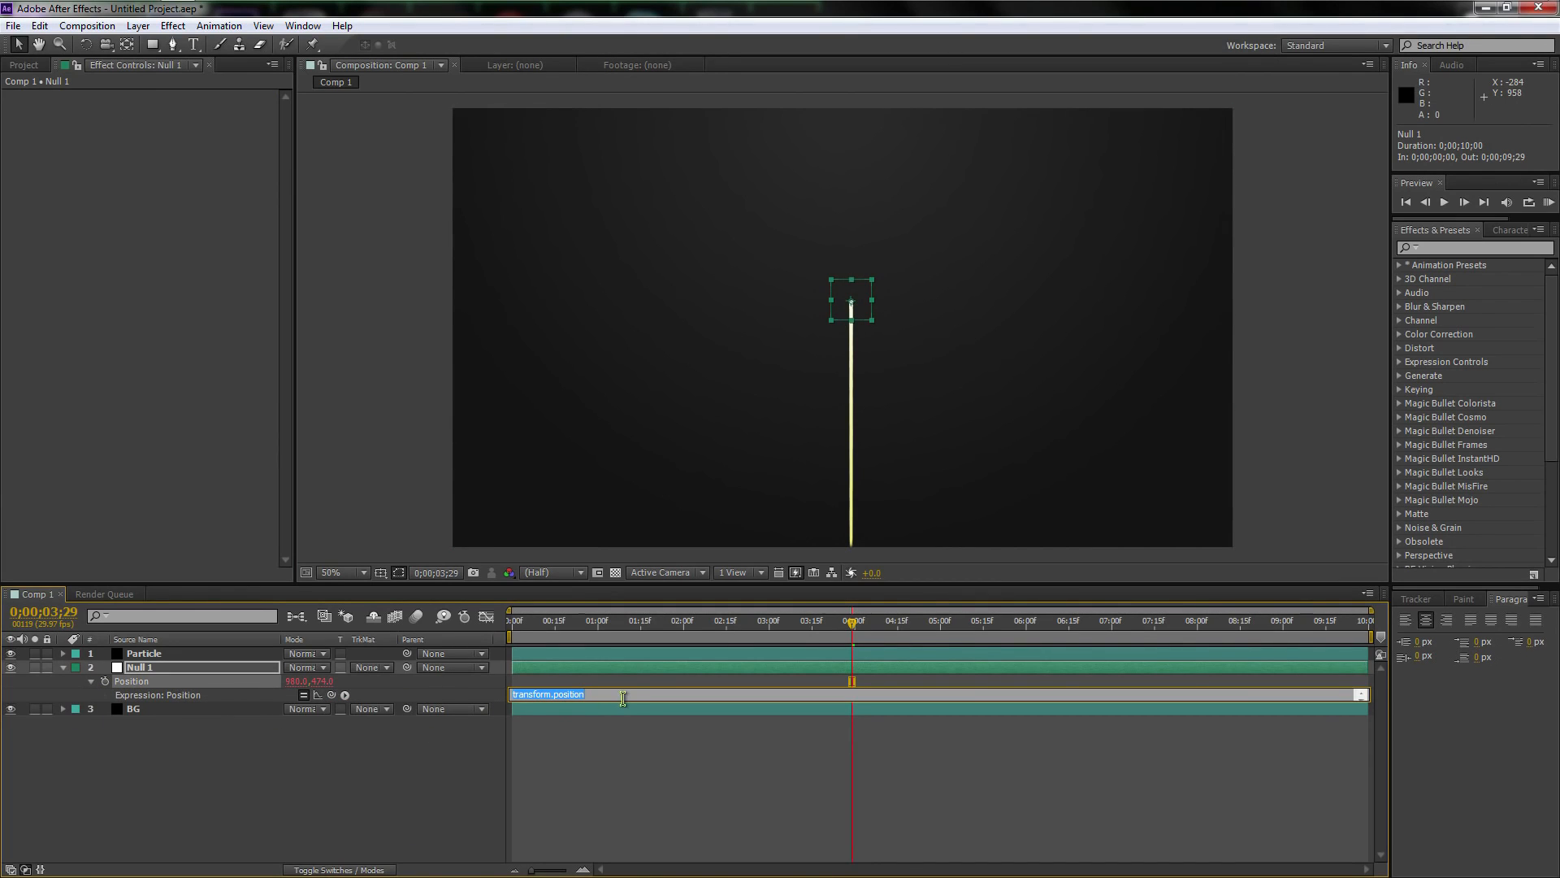
pyautogui.write('q')
pyautogui.click(185, 667)
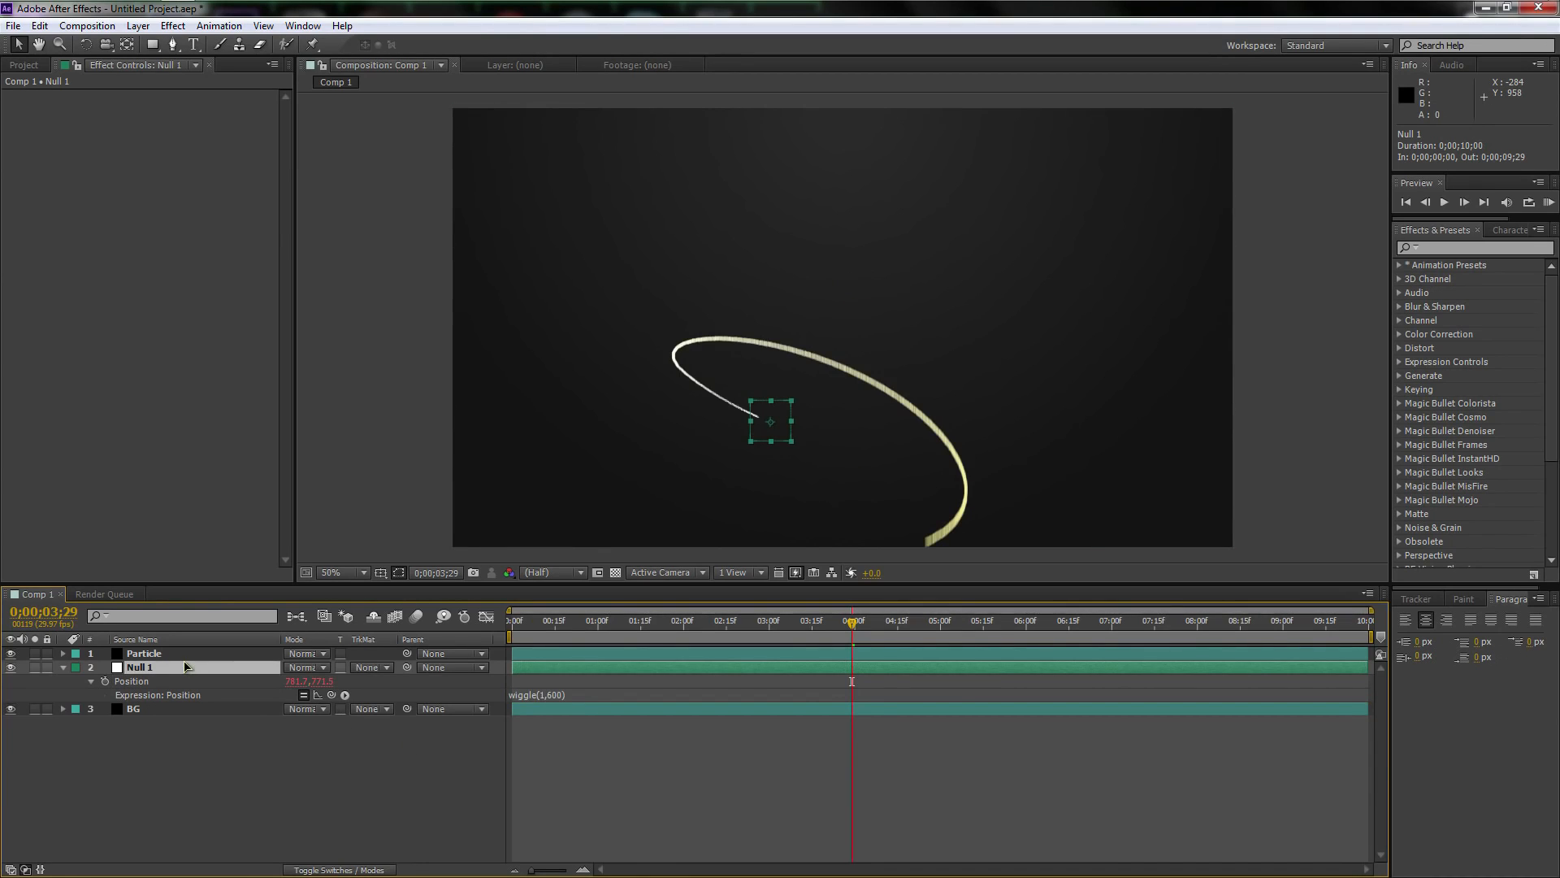
# Run a RAM preview of the wiggling streak, stop it, and collapse the Null 1 layer's properties
pyautogui.press('KP_0')
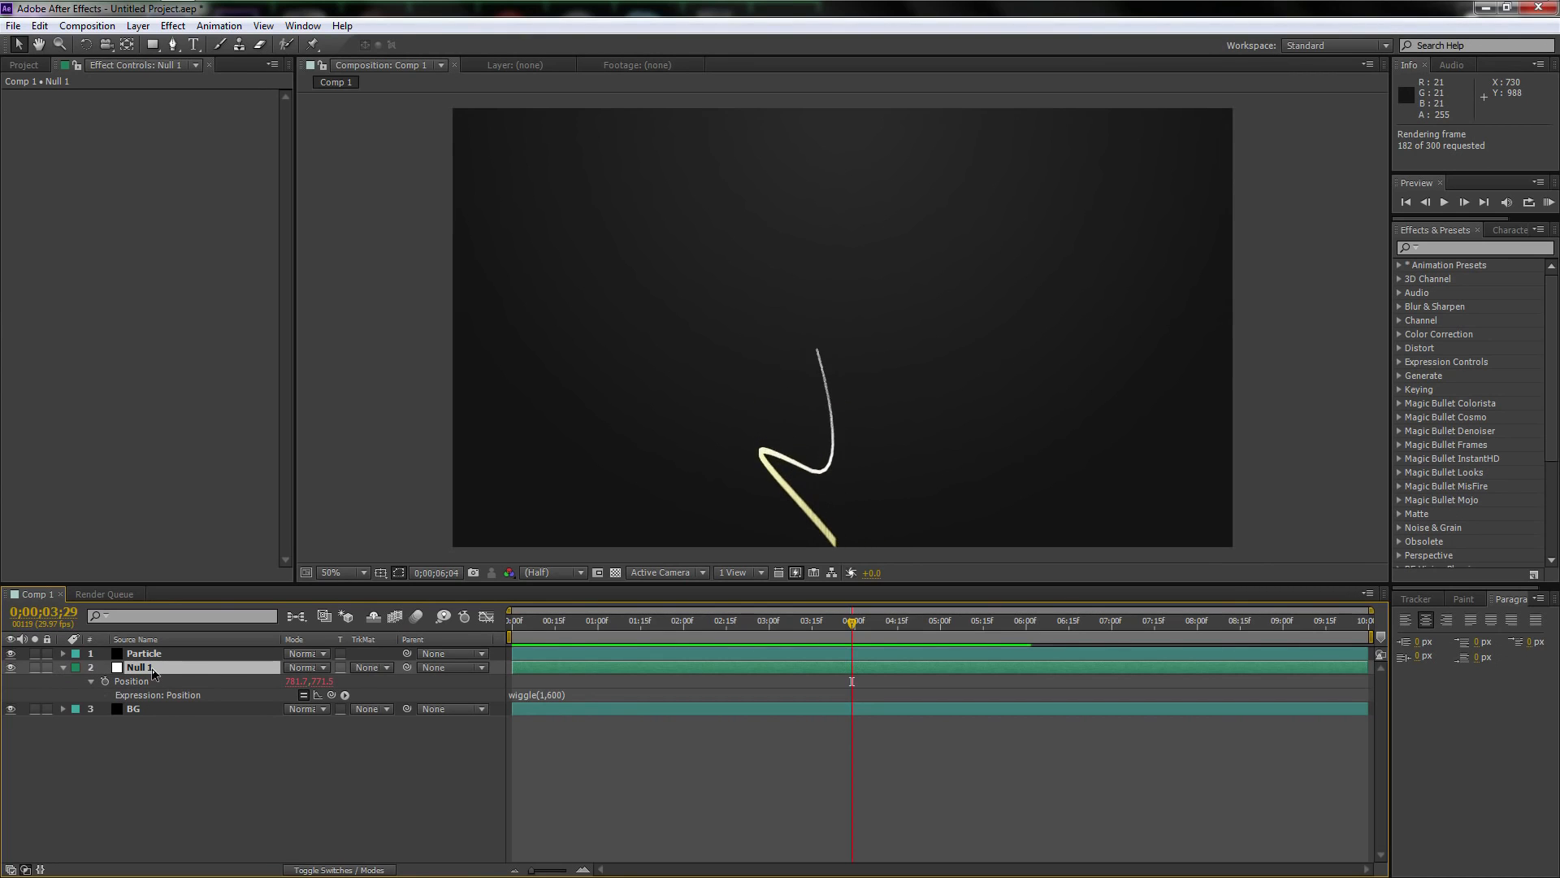
pyautogui.press('space')
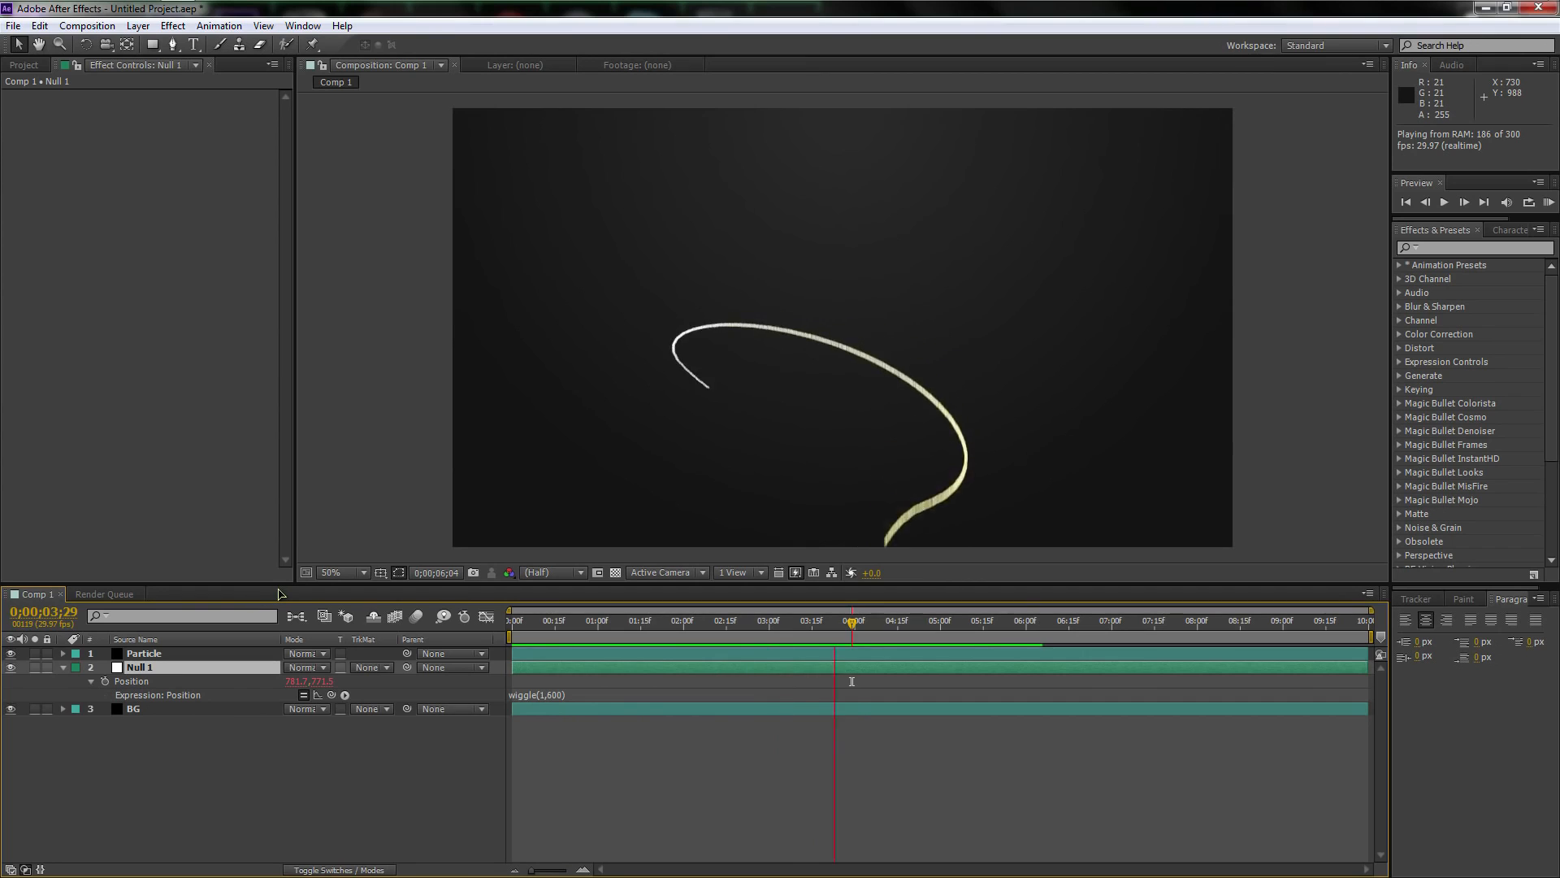
pyautogui.press('space')
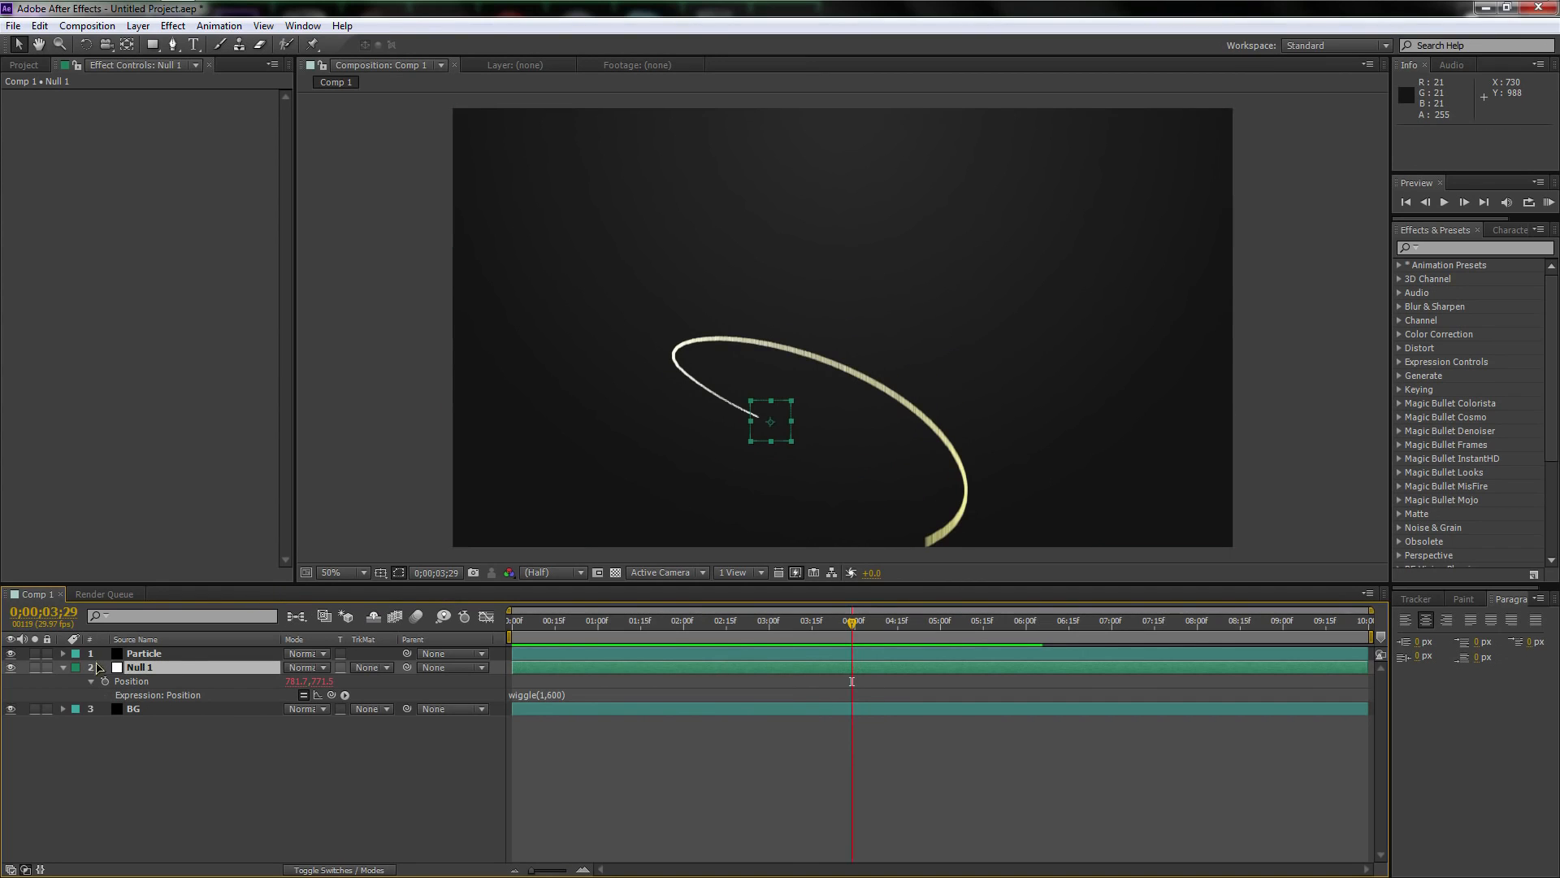
pyautogui.click(63, 667)
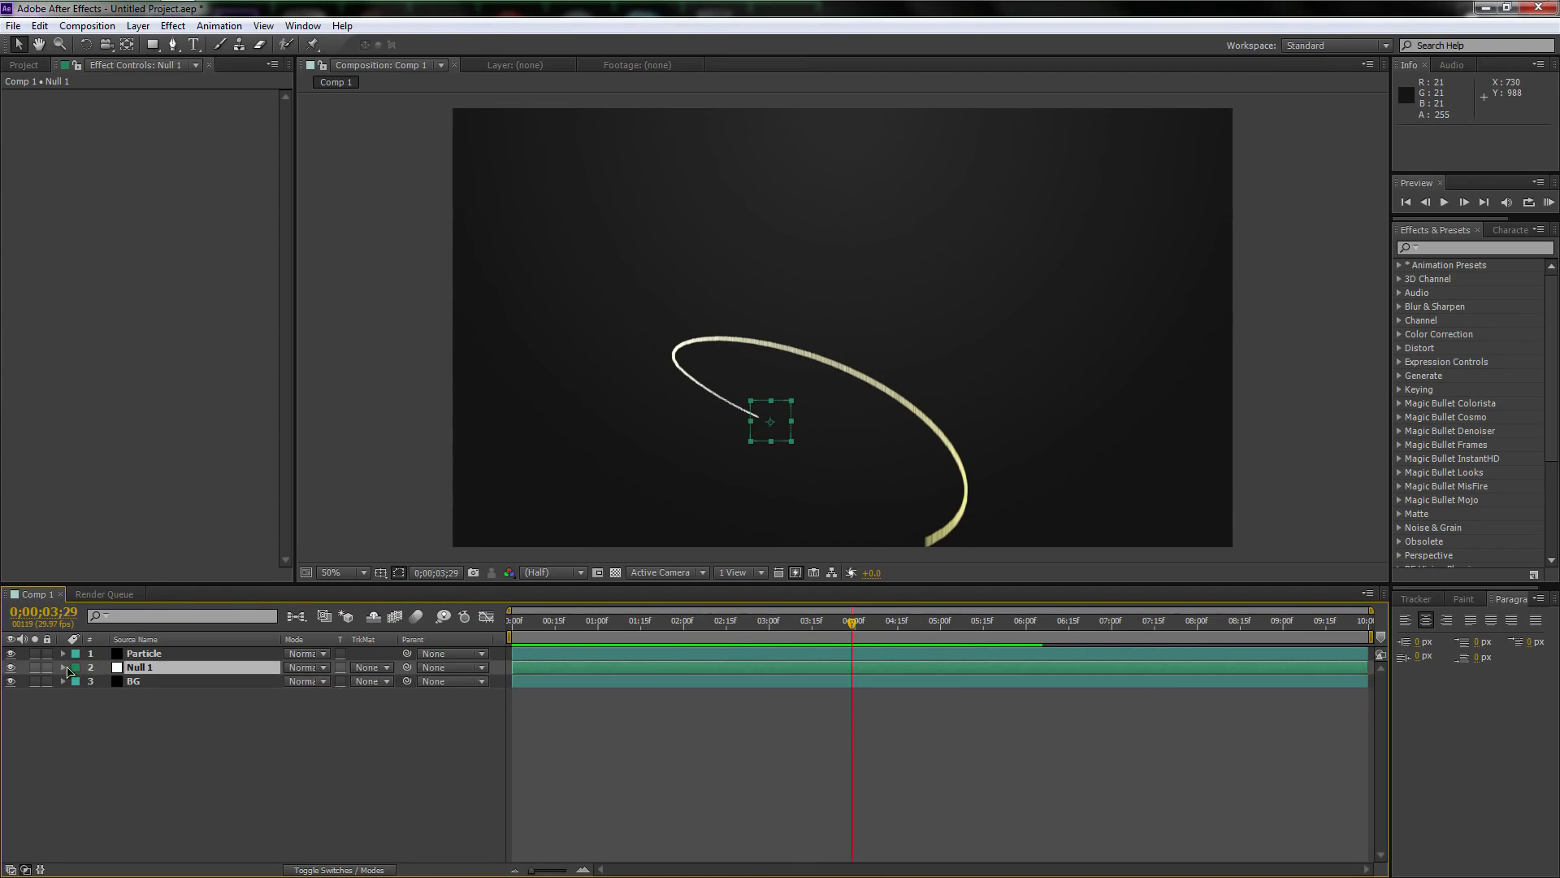
# Find the Stylize Glow effect by searching for "glow" and apply it to the Particle layer with its default settings
pyautogui.click(161, 654)
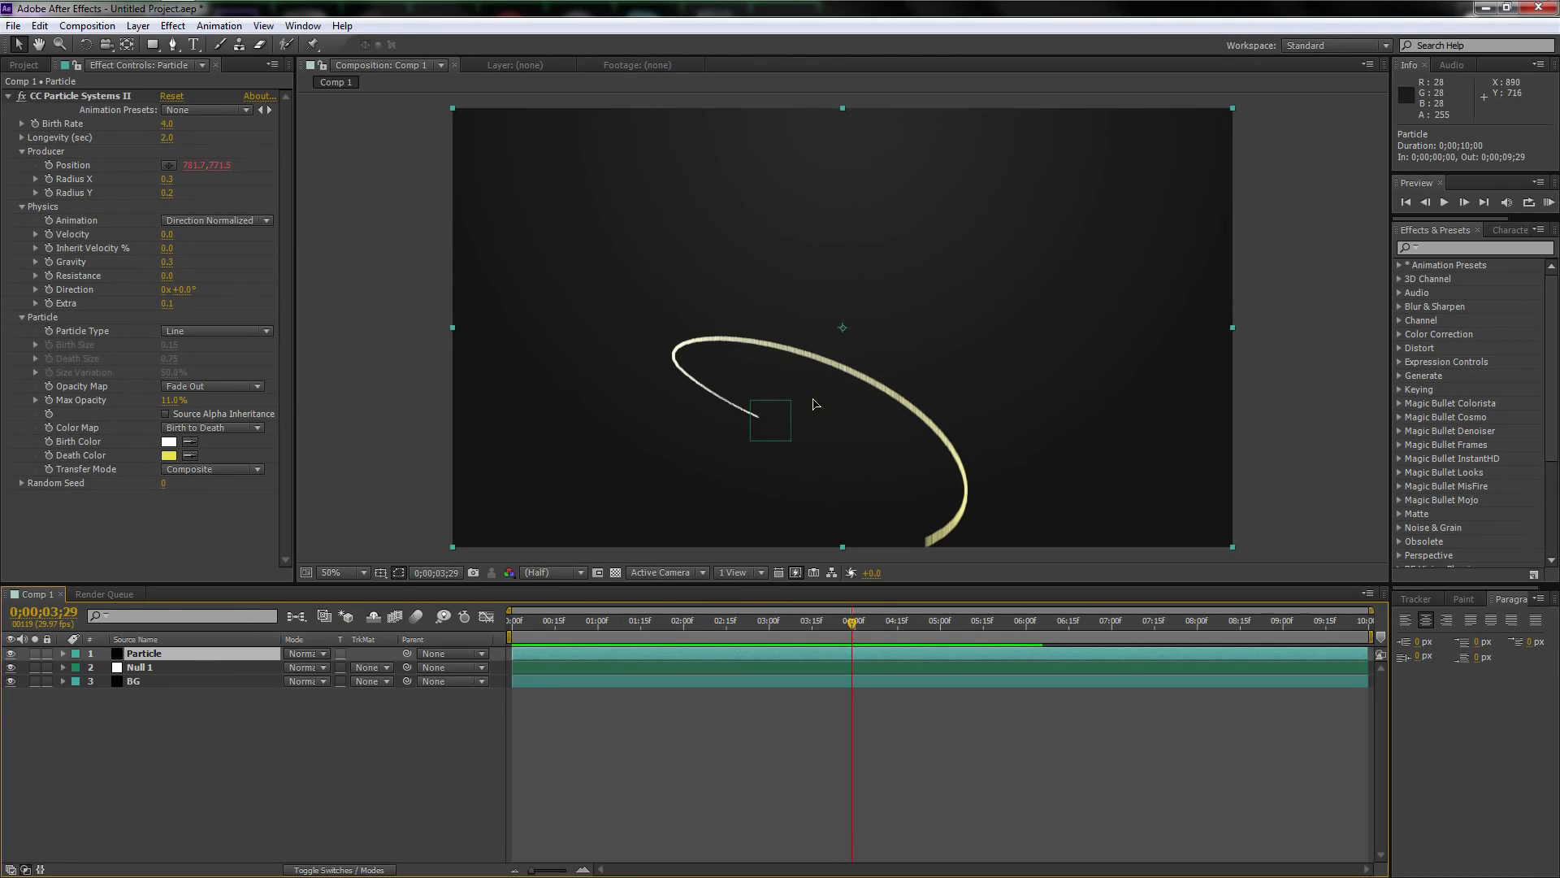
pyautogui.press('.')
pyautogui.press(',')
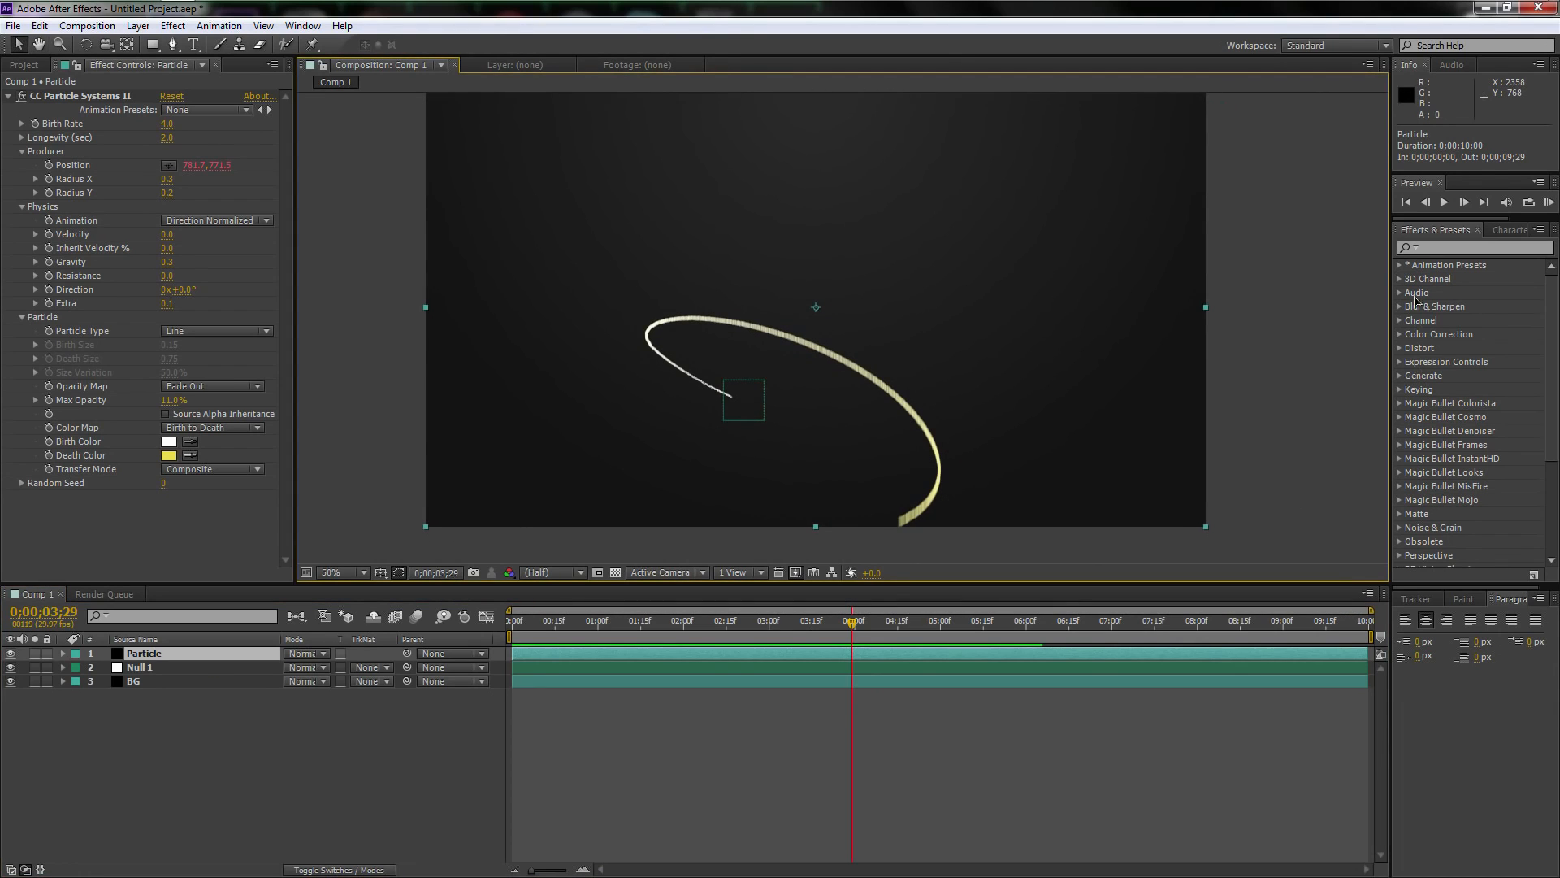
pyautogui.click(1440, 246)
pyautogui.write('glow')
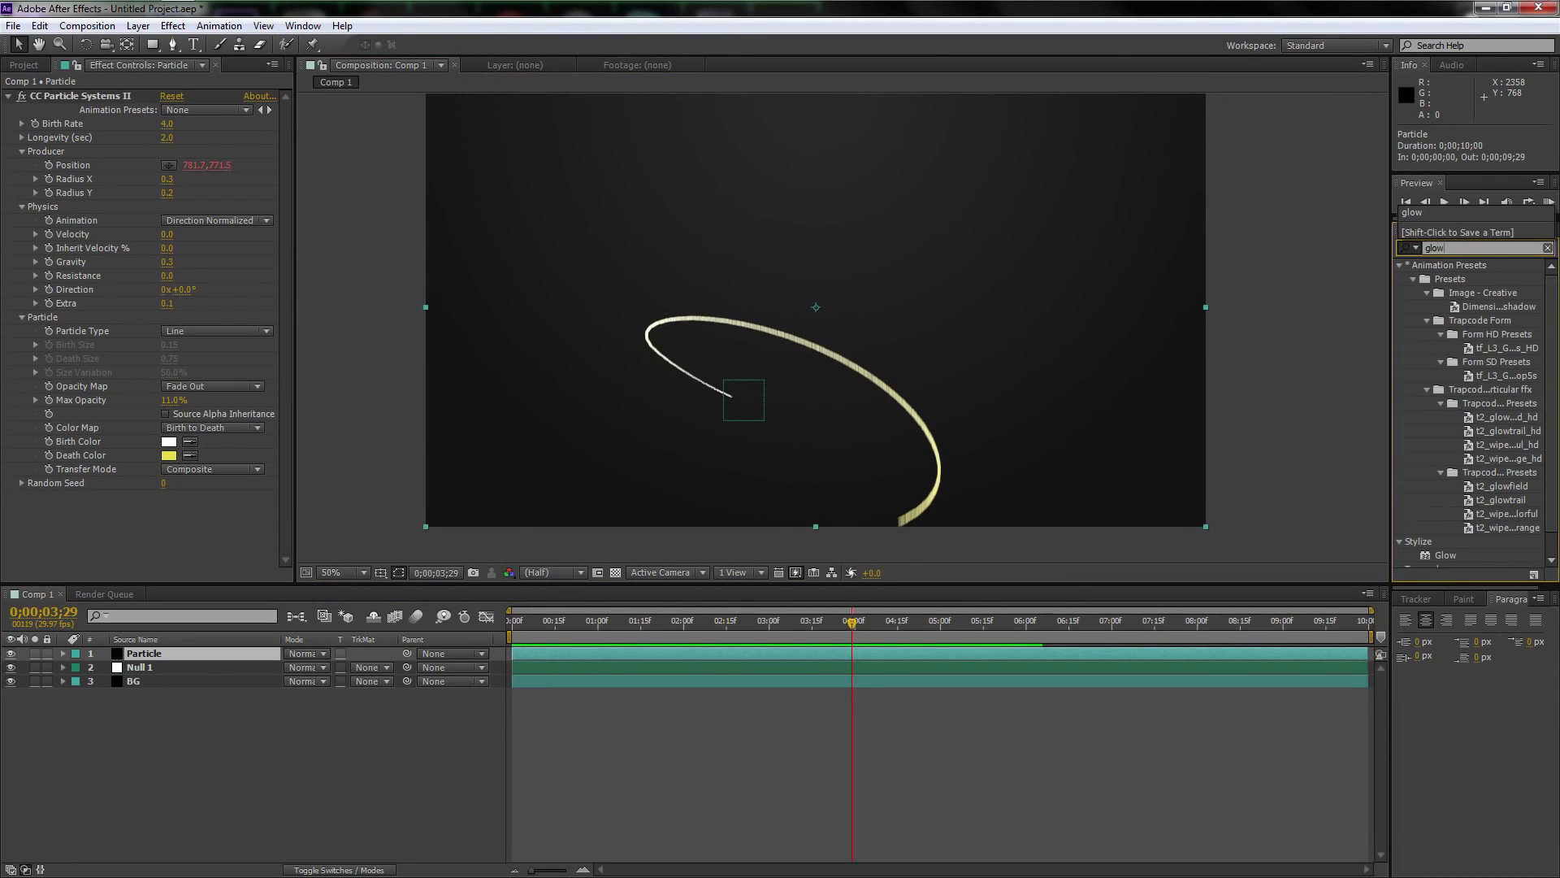
pyautogui.moveTo(1552, 390); pyautogui.dragTo(1552, 427)
pyautogui.click(1448, 533)
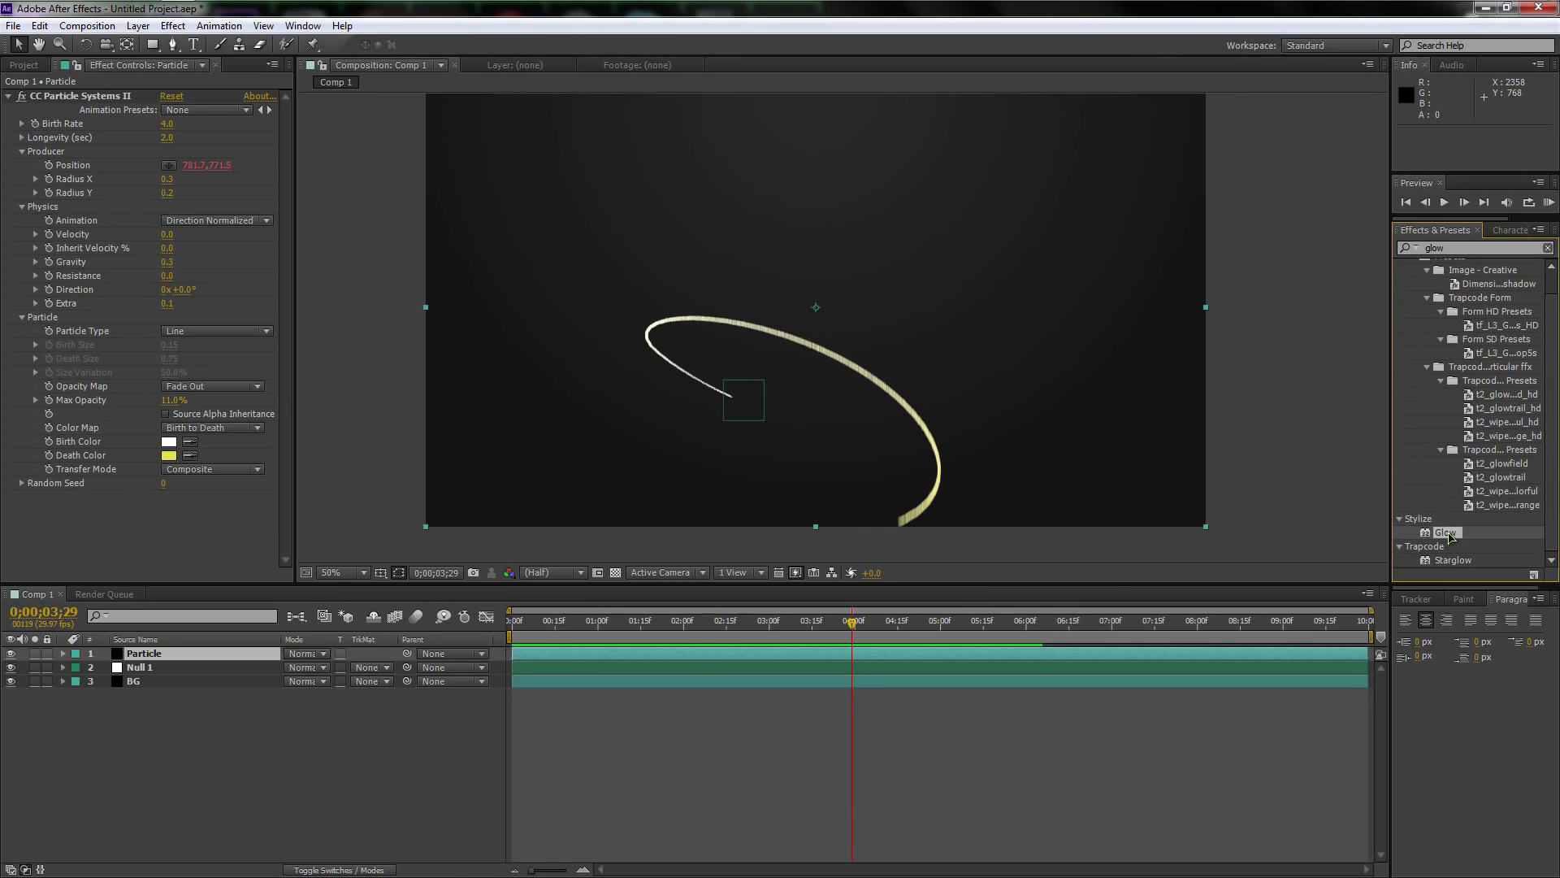
pyautogui.doubleClick(1447, 532)
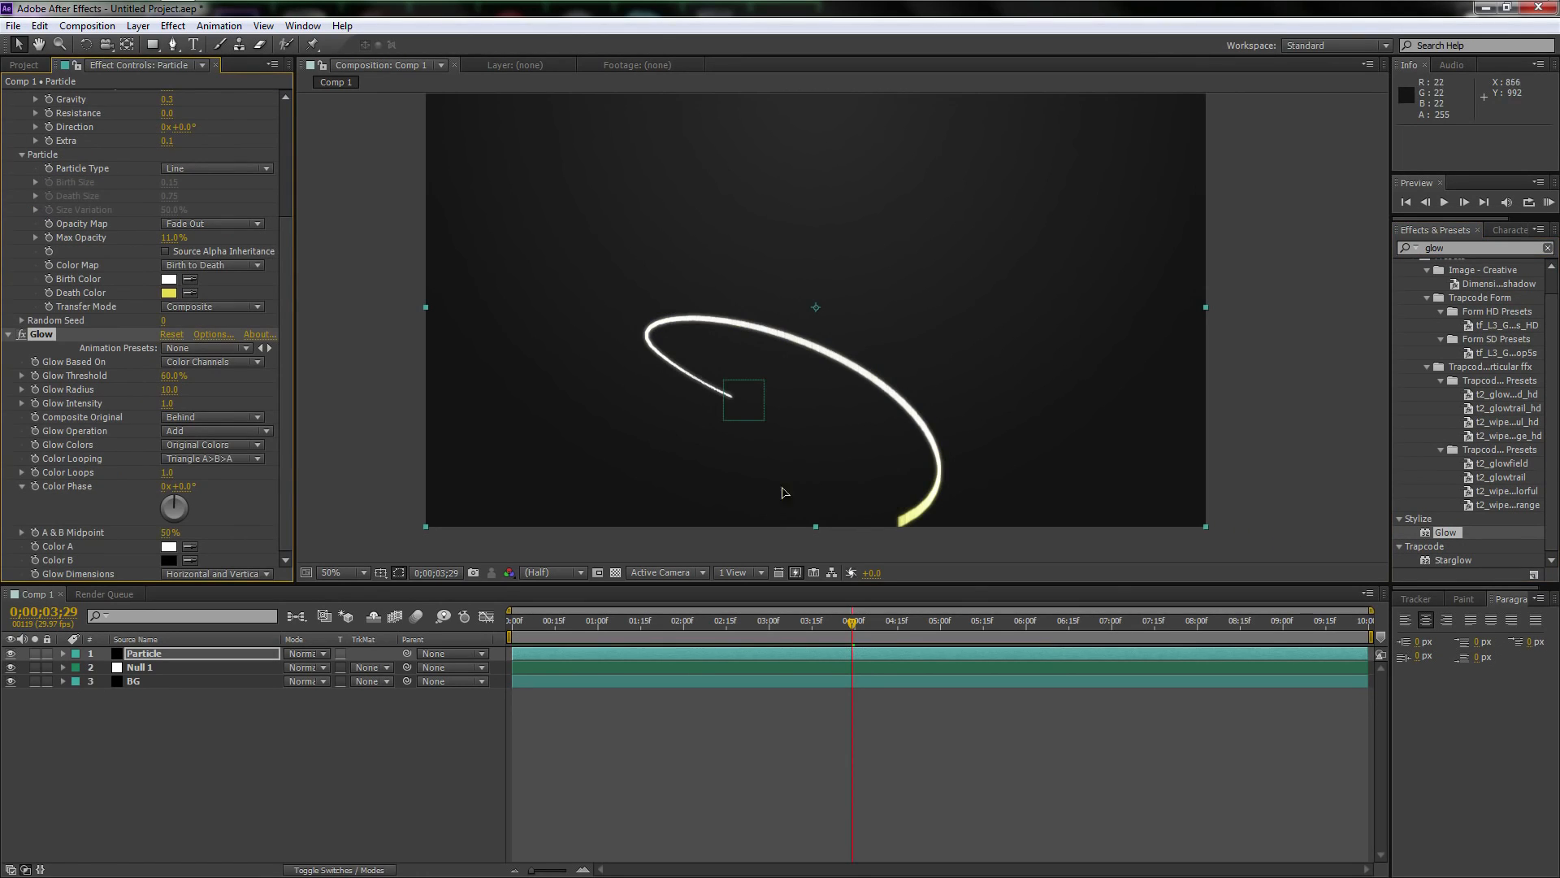
pyautogui.scroll(2, 829, 416)
pyautogui.scroll(-2, 813, 418)
pyautogui.moveTo(848, 366)
pyautogui.mouseDown()
pyautogui.moveTo(827, 407)
pyautogui.moveTo(827, 386)
pyautogui.mouseUp()
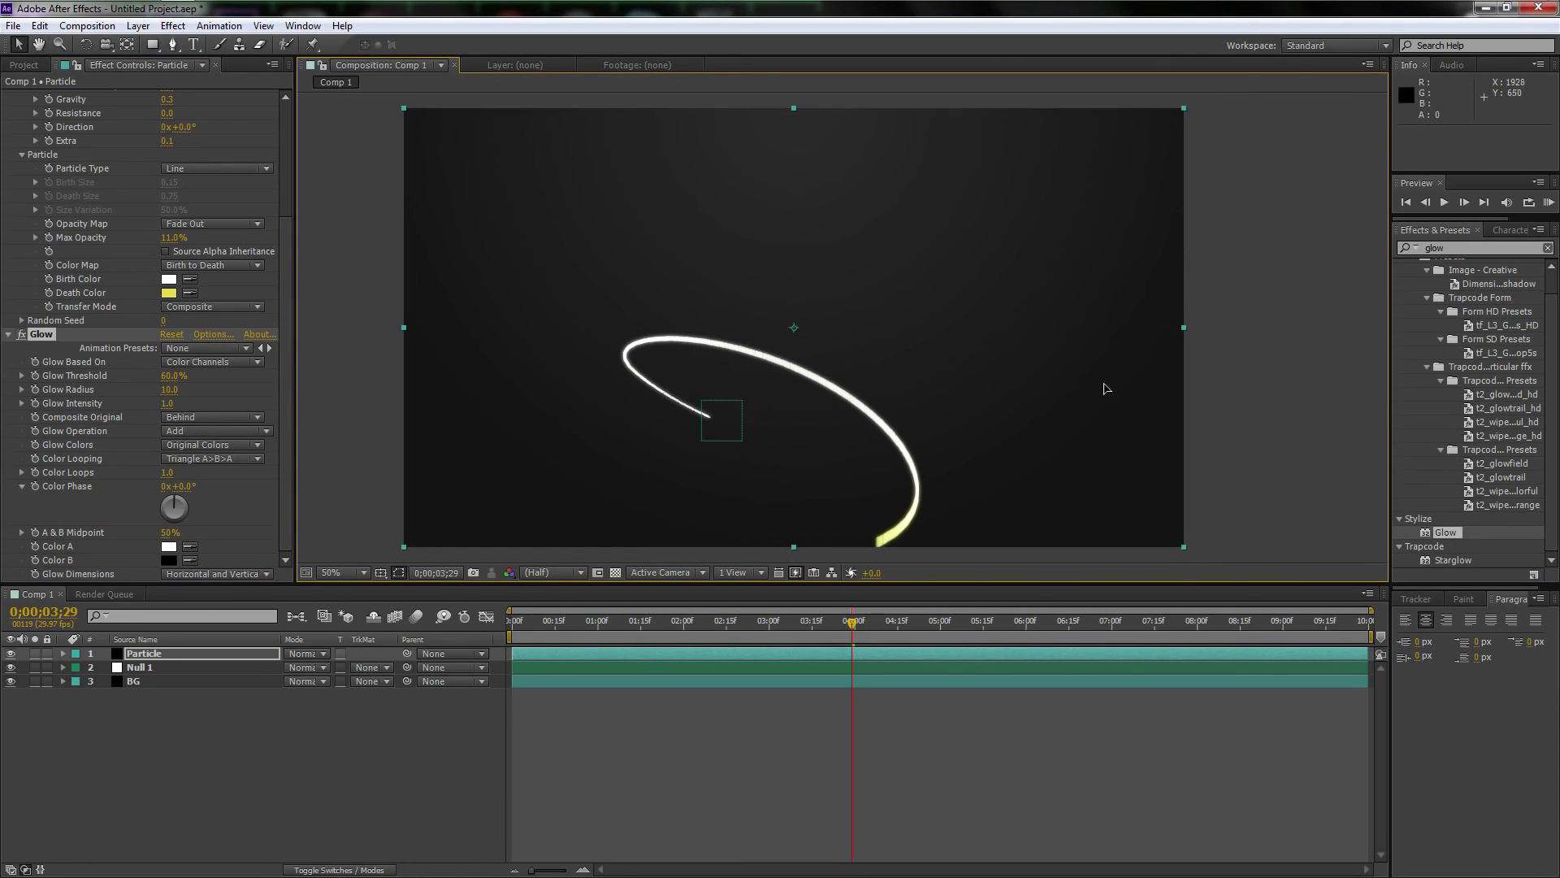
# Collapse the CC Particle Systems II and Glow settings of the Particle layer
pyautogui.click(209, 660)
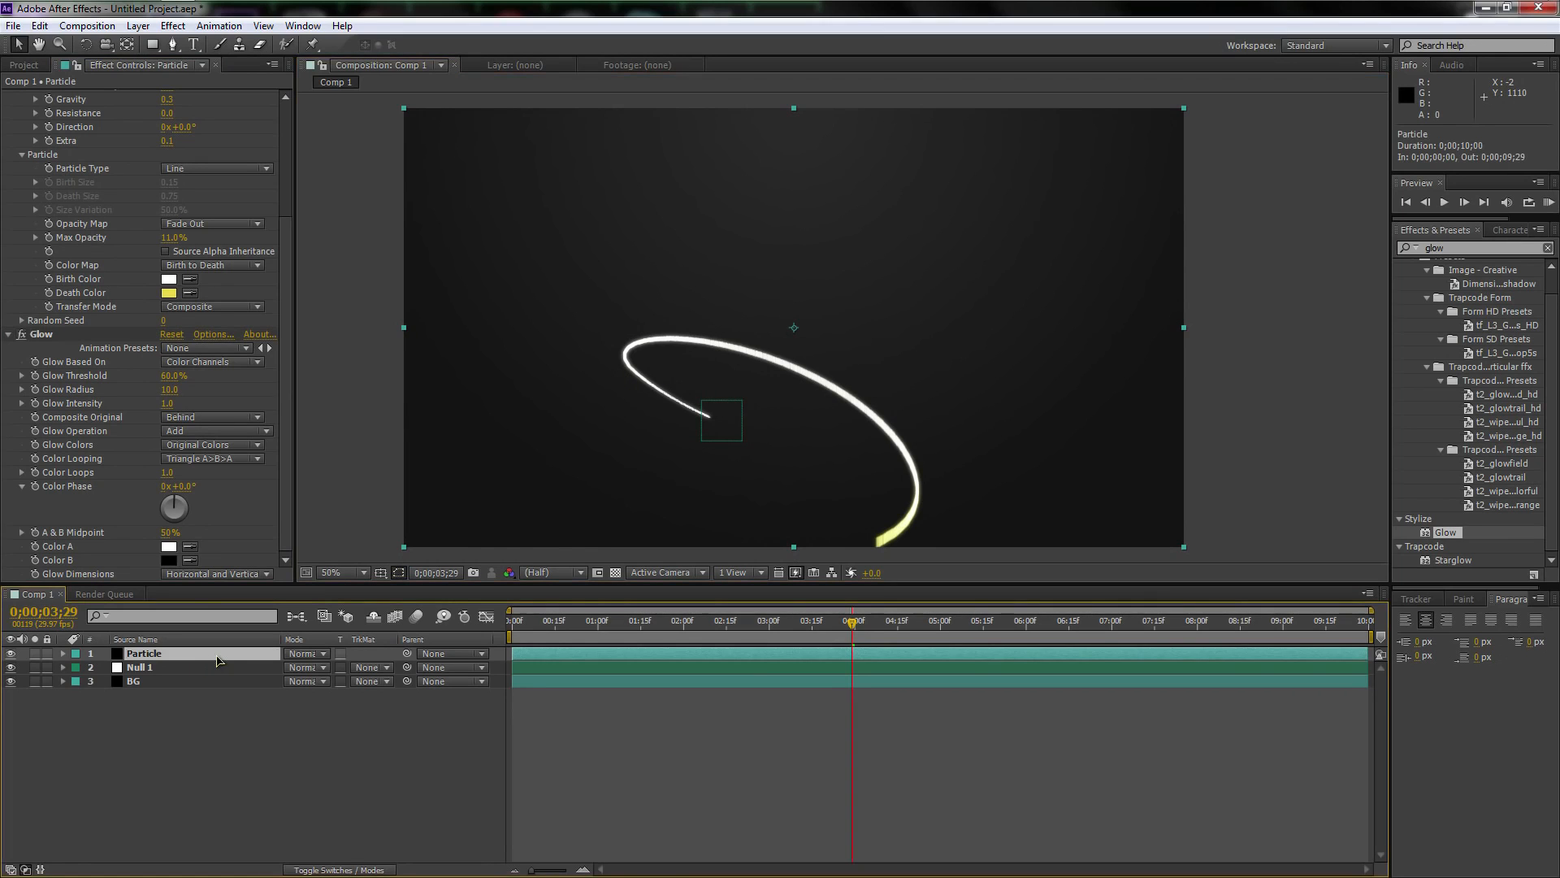
pyautogui.scroll(5, 111, 294)
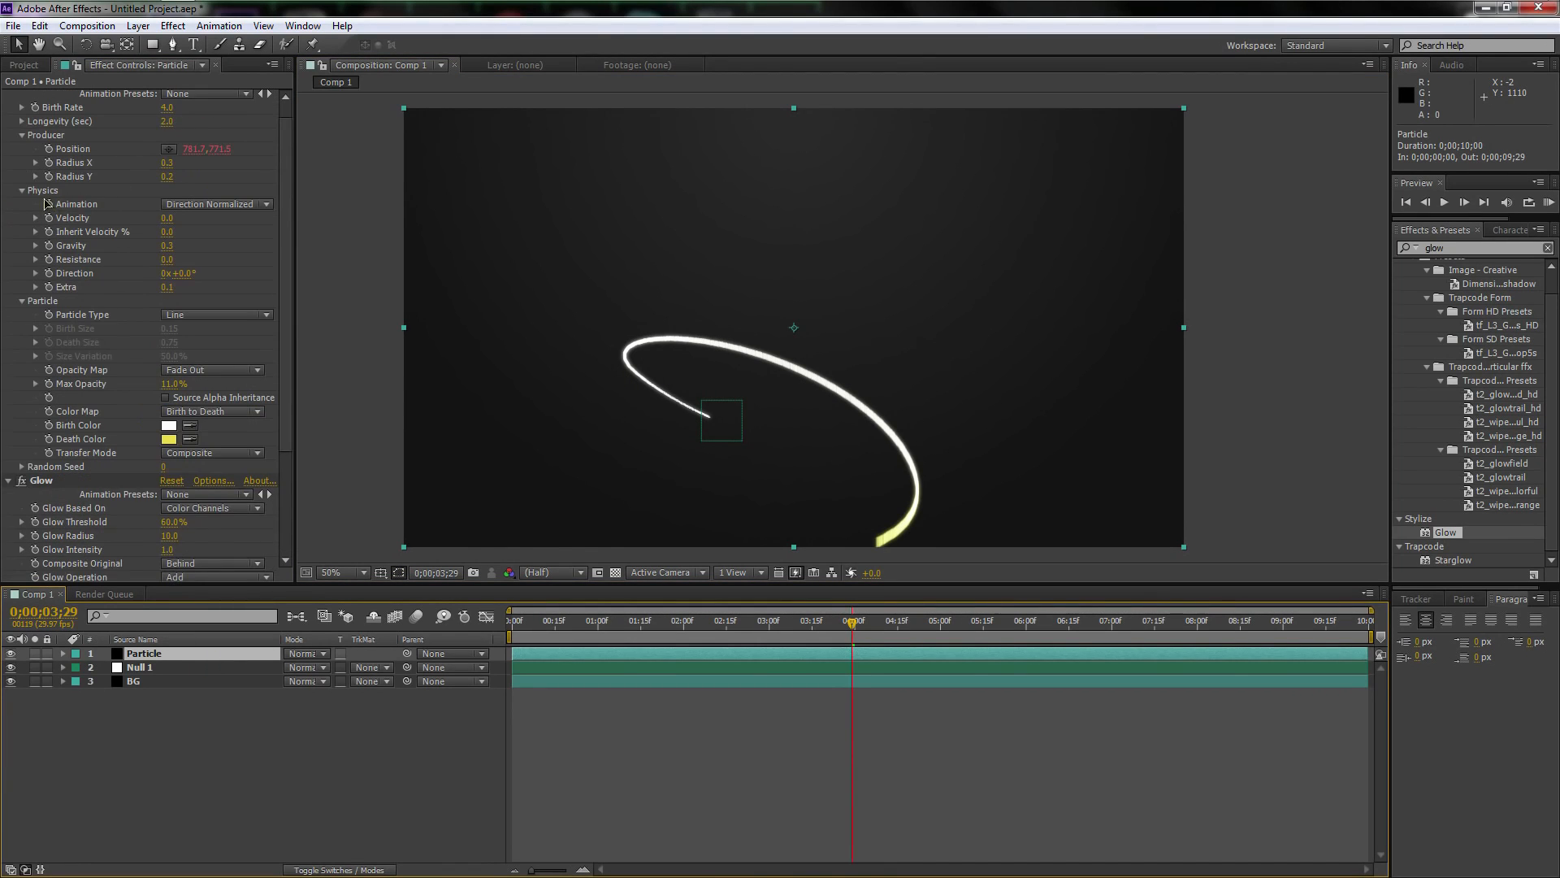
pyautogui.scroll(-4, 93, 277)
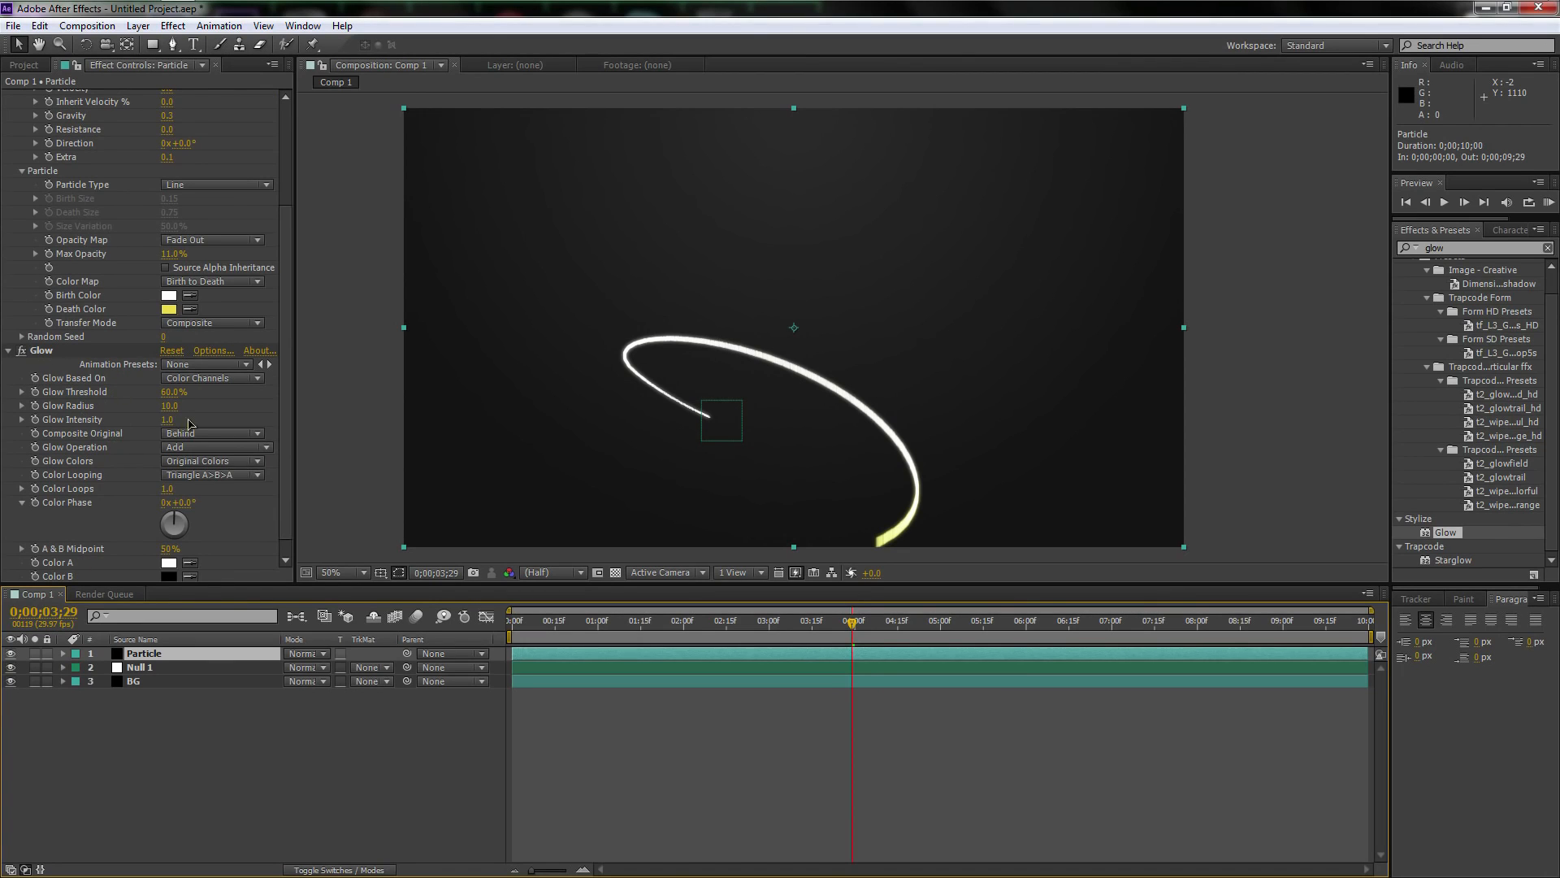
pyautogui.scroll(1, 687, 384)
pyautogui.scroll(-1, 687, 383)
pyautogui.scroll(4, 173, 261)
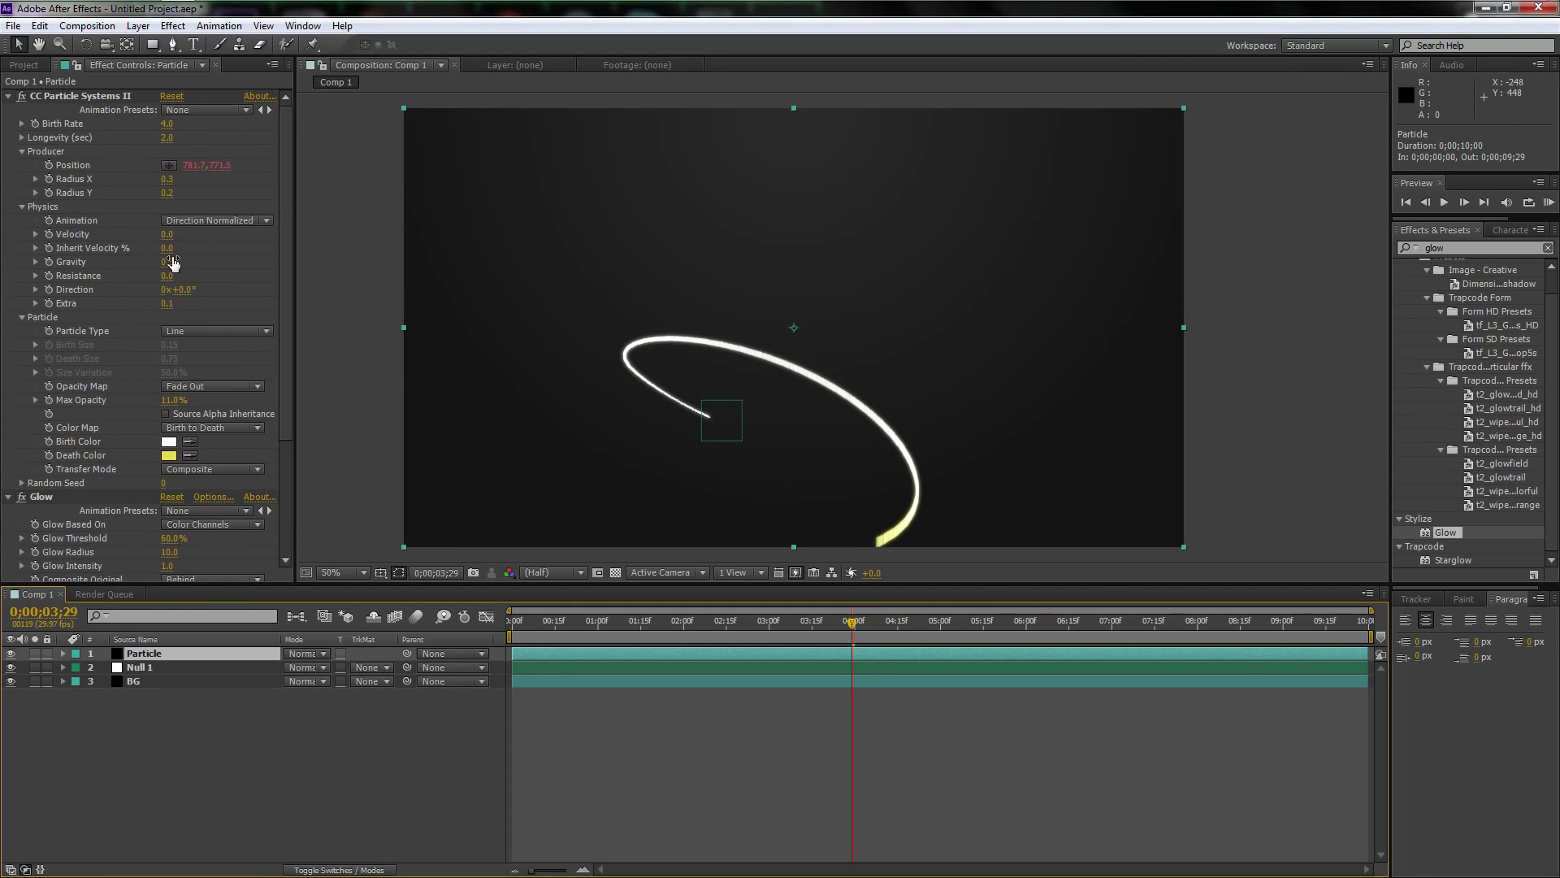
pyautogui.click(9, 97)
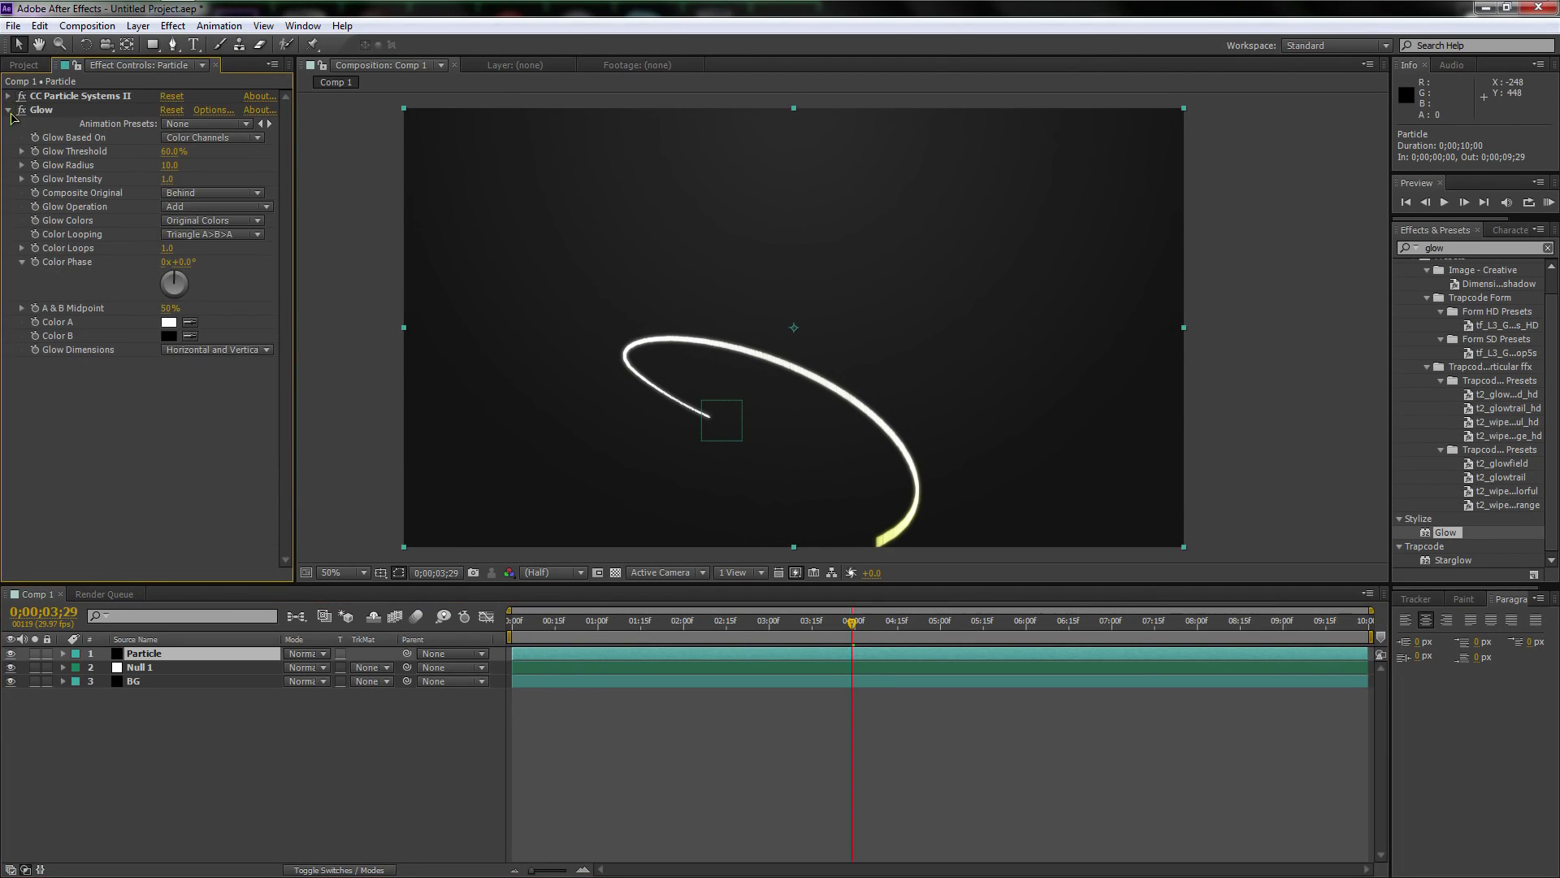
pyautogui.click(9, 111)
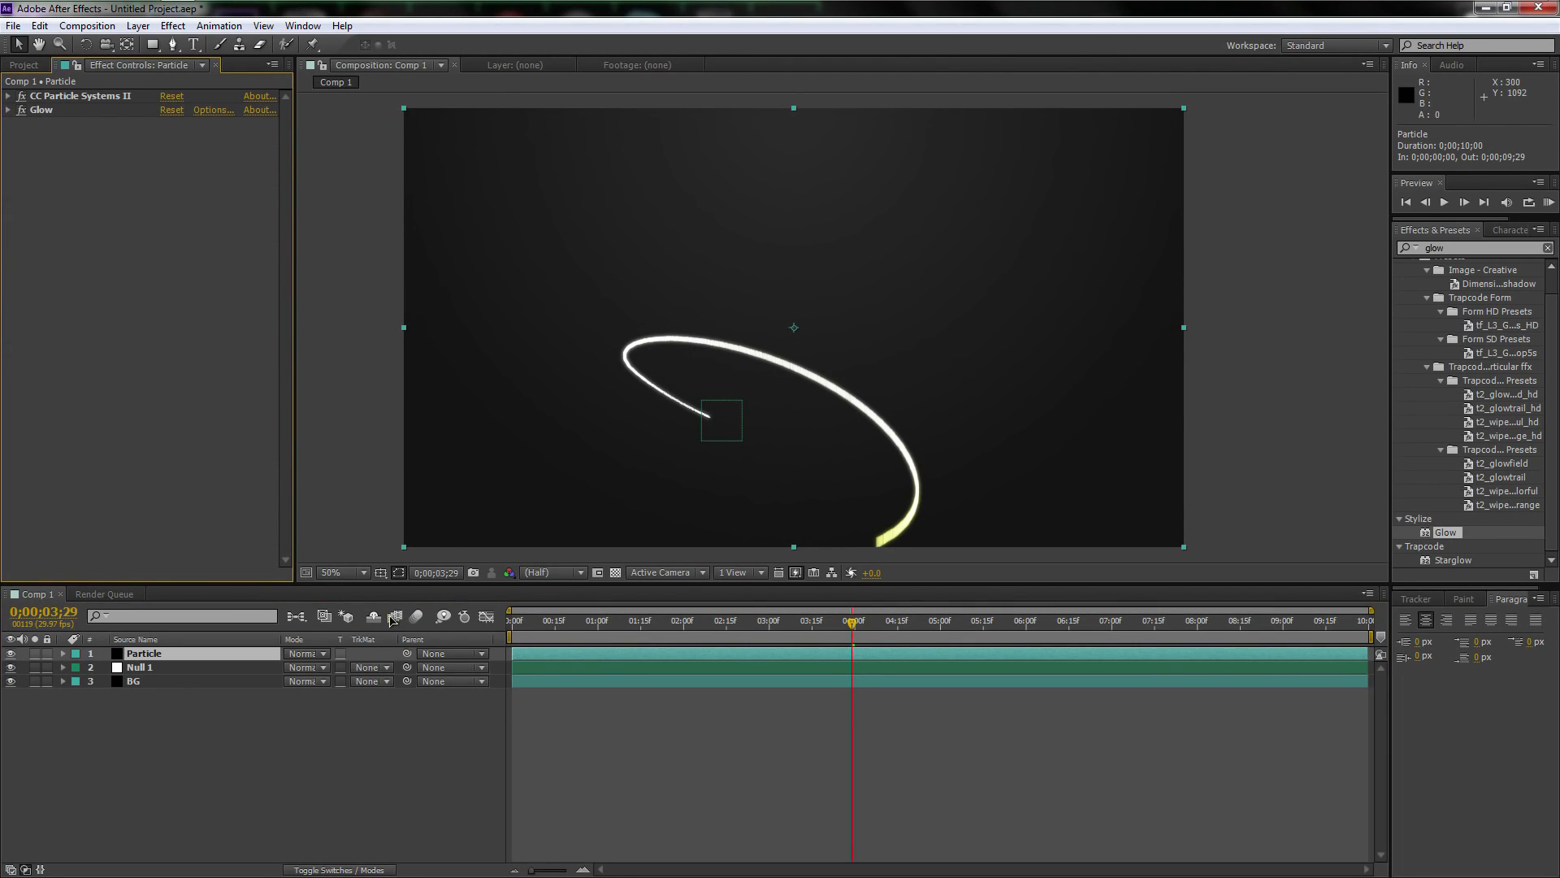
# Duplicate the Particle layer twice to stack three copies, and select the middle one
pyautogui.click(195, 655)
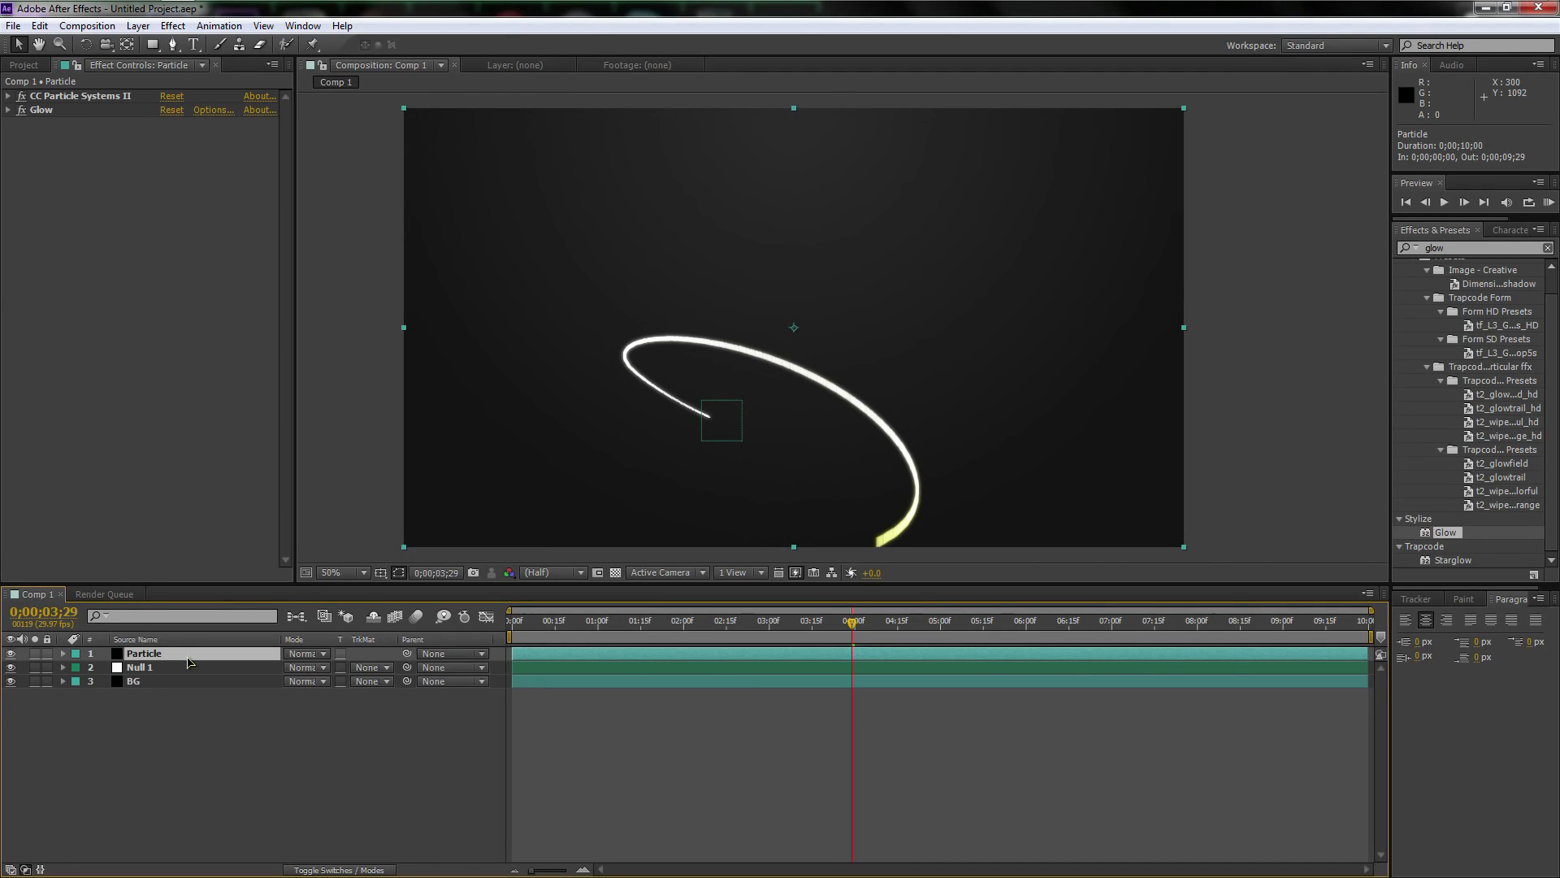
pyautogui.hotkey('ctrl', 'd')
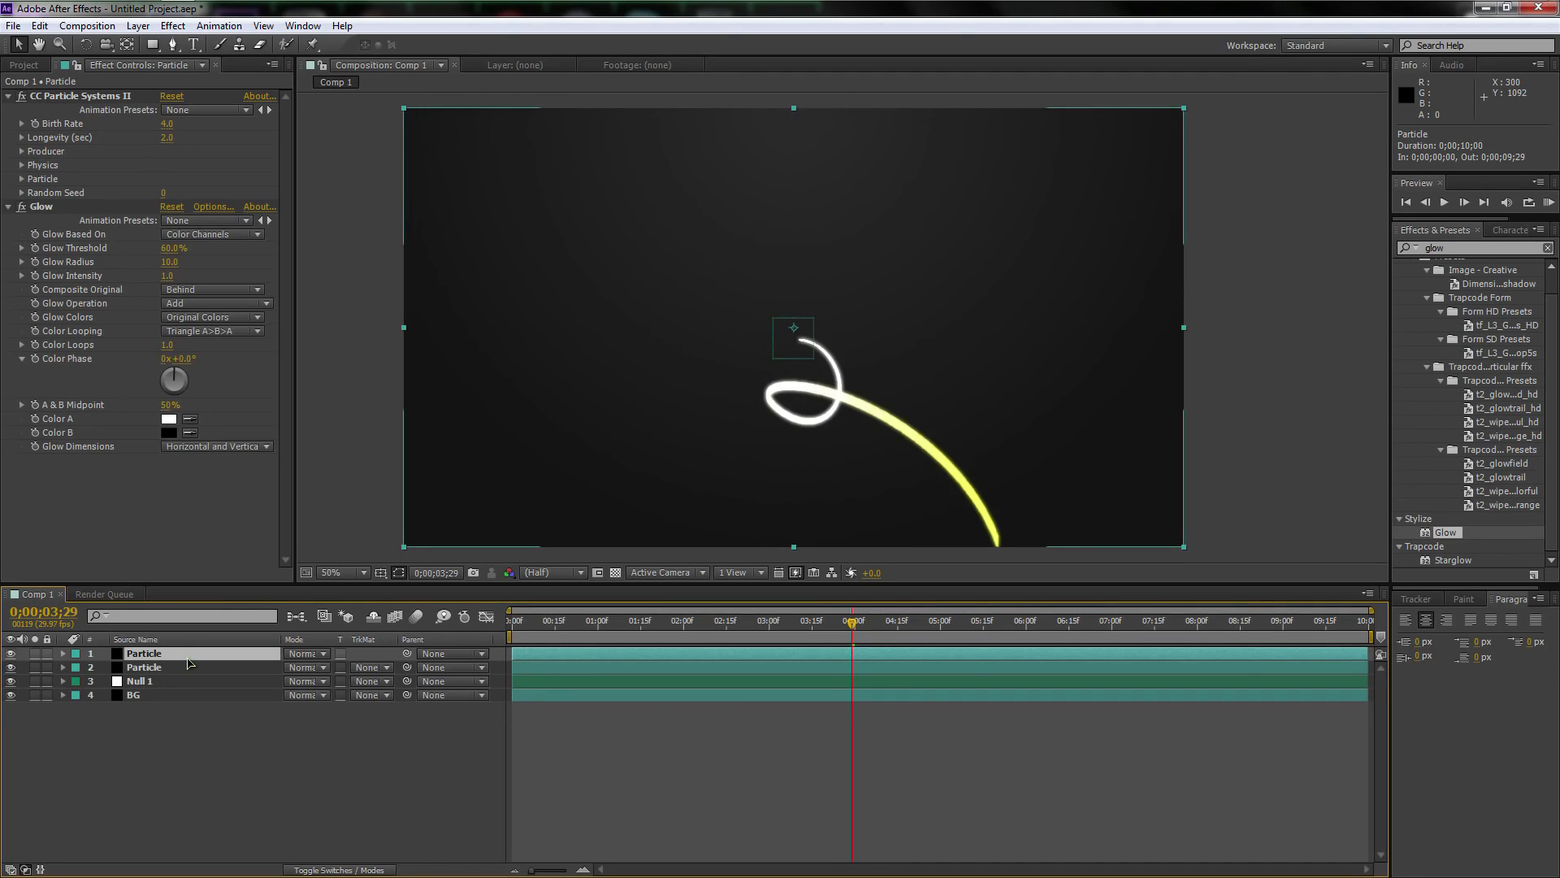
pyautogui.hotkey('ctrl', 'd')
pyautogui.click(179, 670)
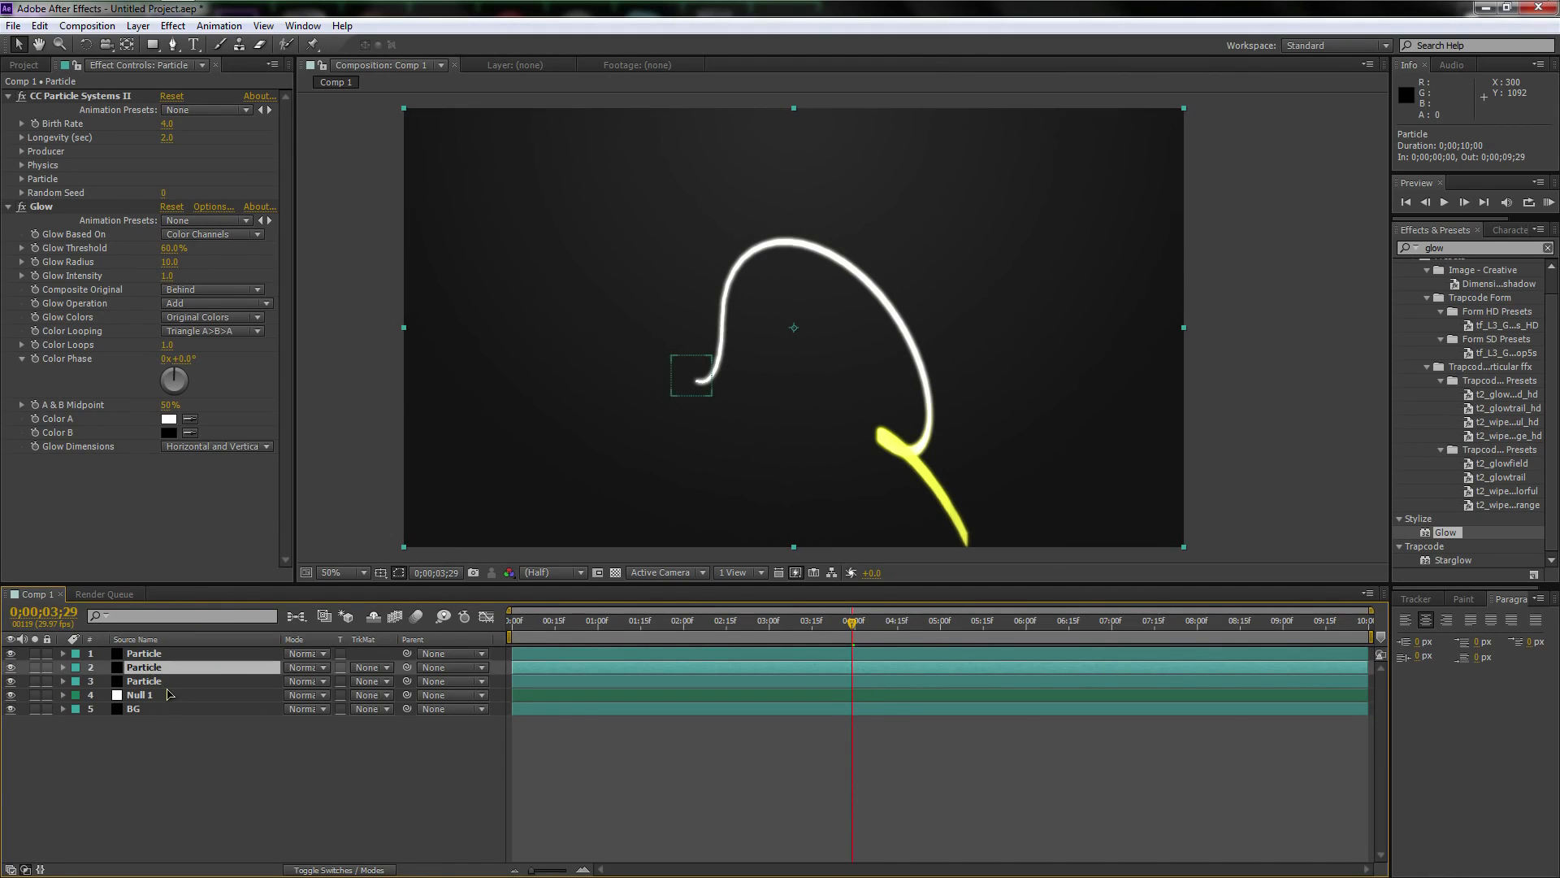
# Examine the stacked streaks at different times, ending at 0;00;01;12, and select the Particle layer directly above Null 1
pyautogui.moveTo(852, 622); pyautogui.dragTo(726, 621)
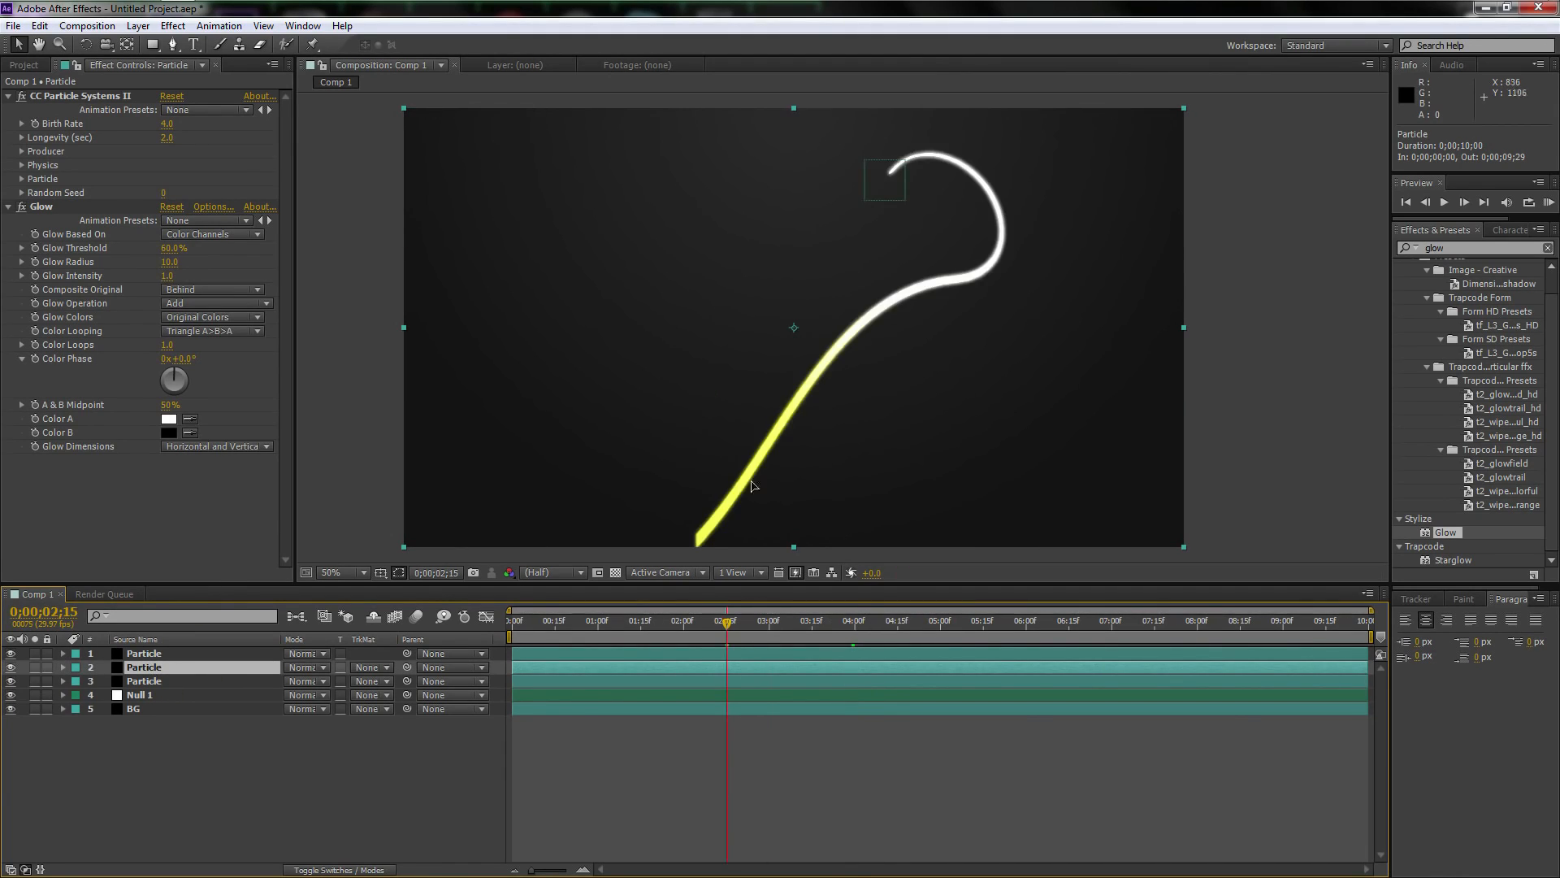
pyautogui.click(827, 622)
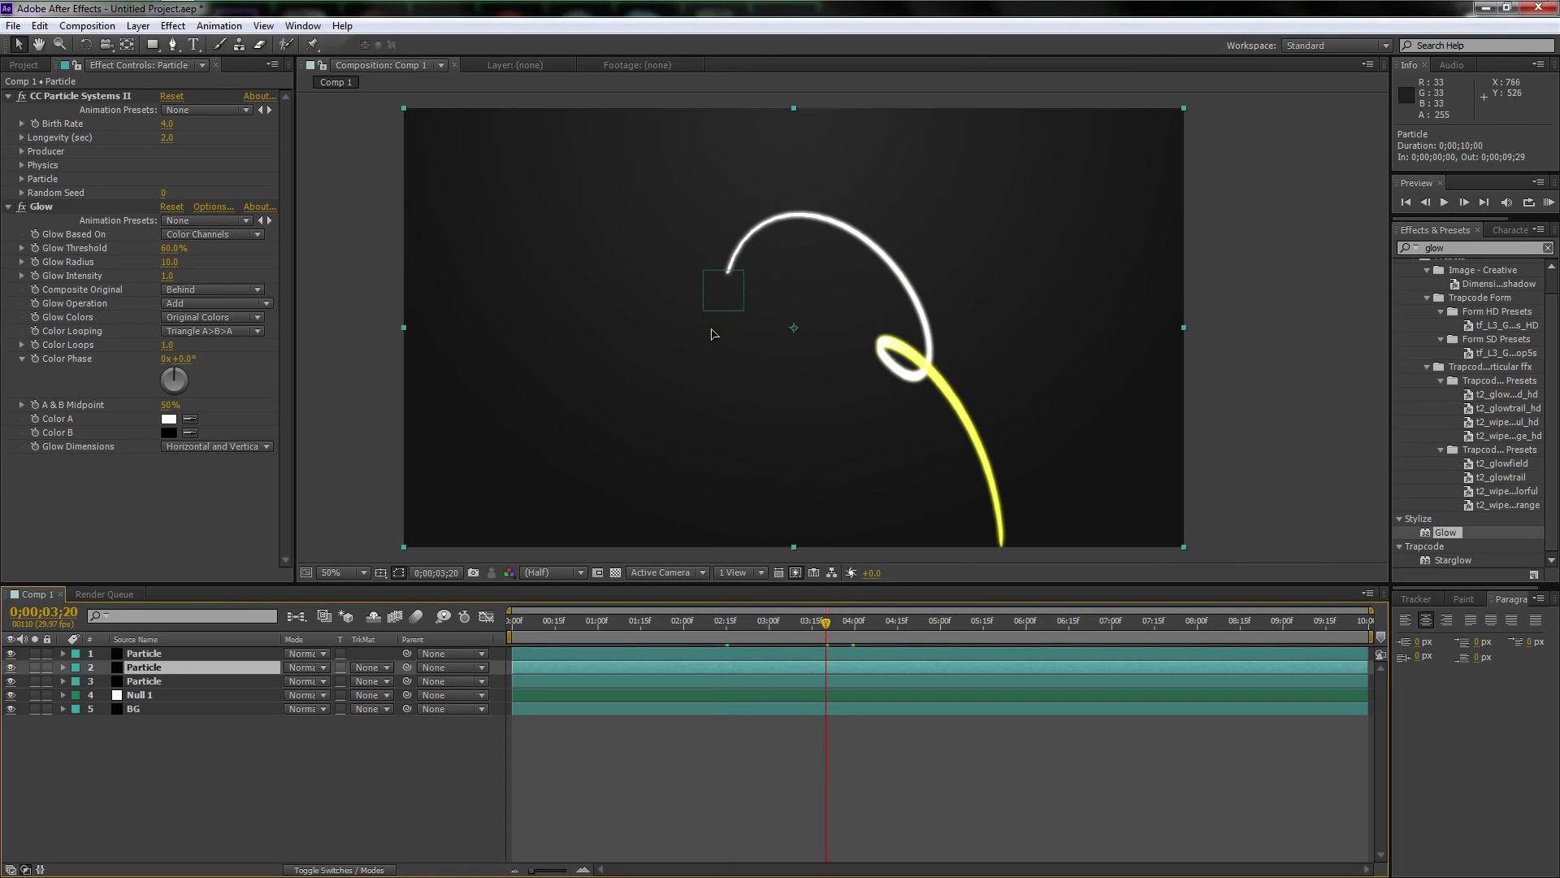
pyautogui.click(151, 696)
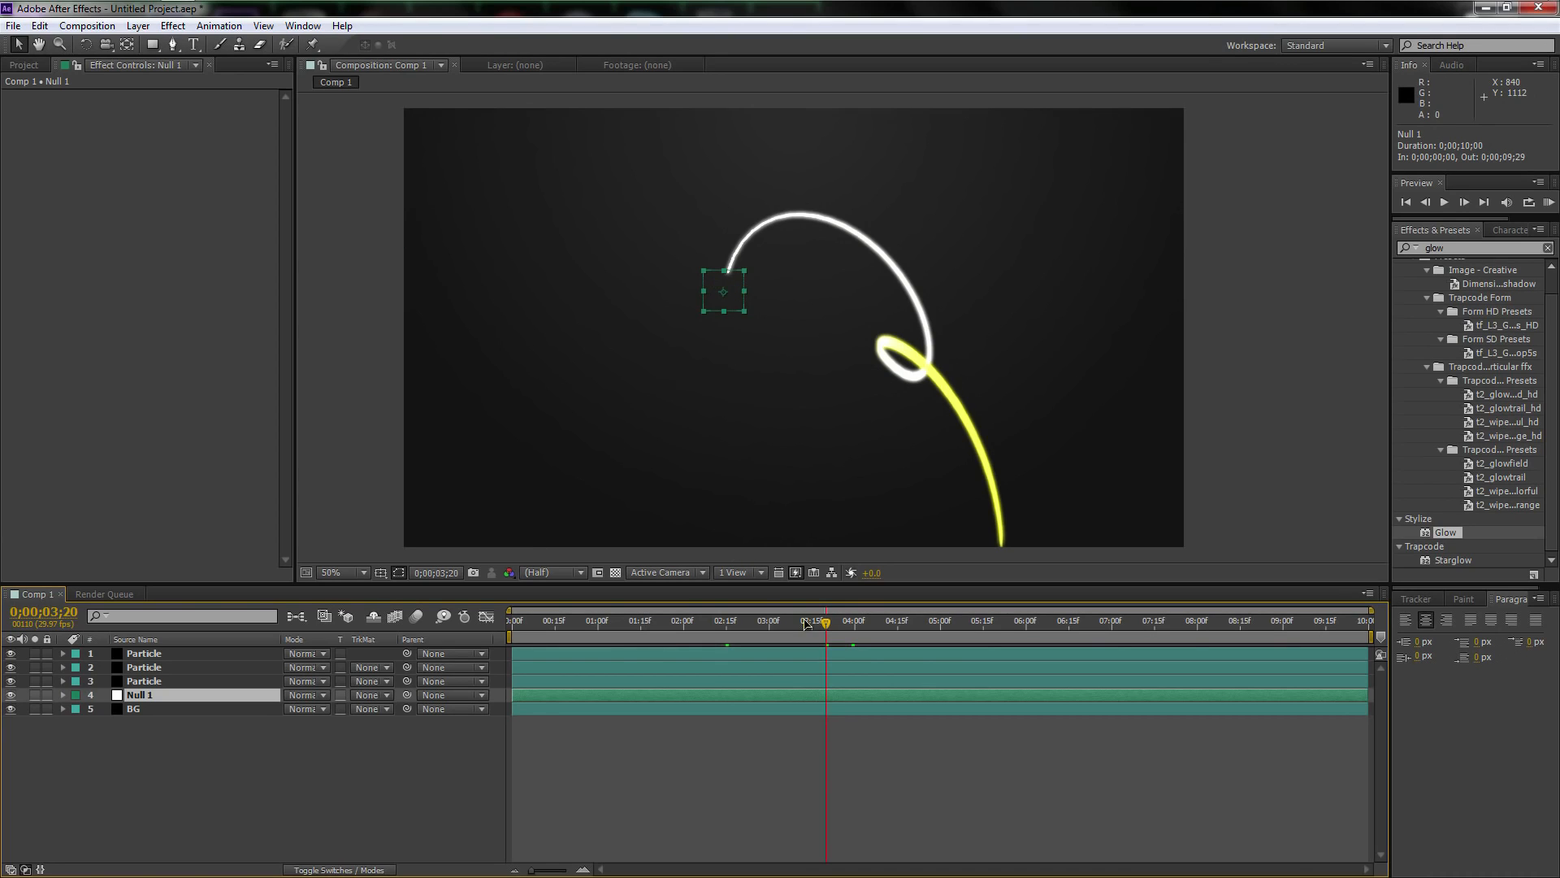
pyautogui.moveTo(809, 625); pyautogui.dragTo(628, 632)
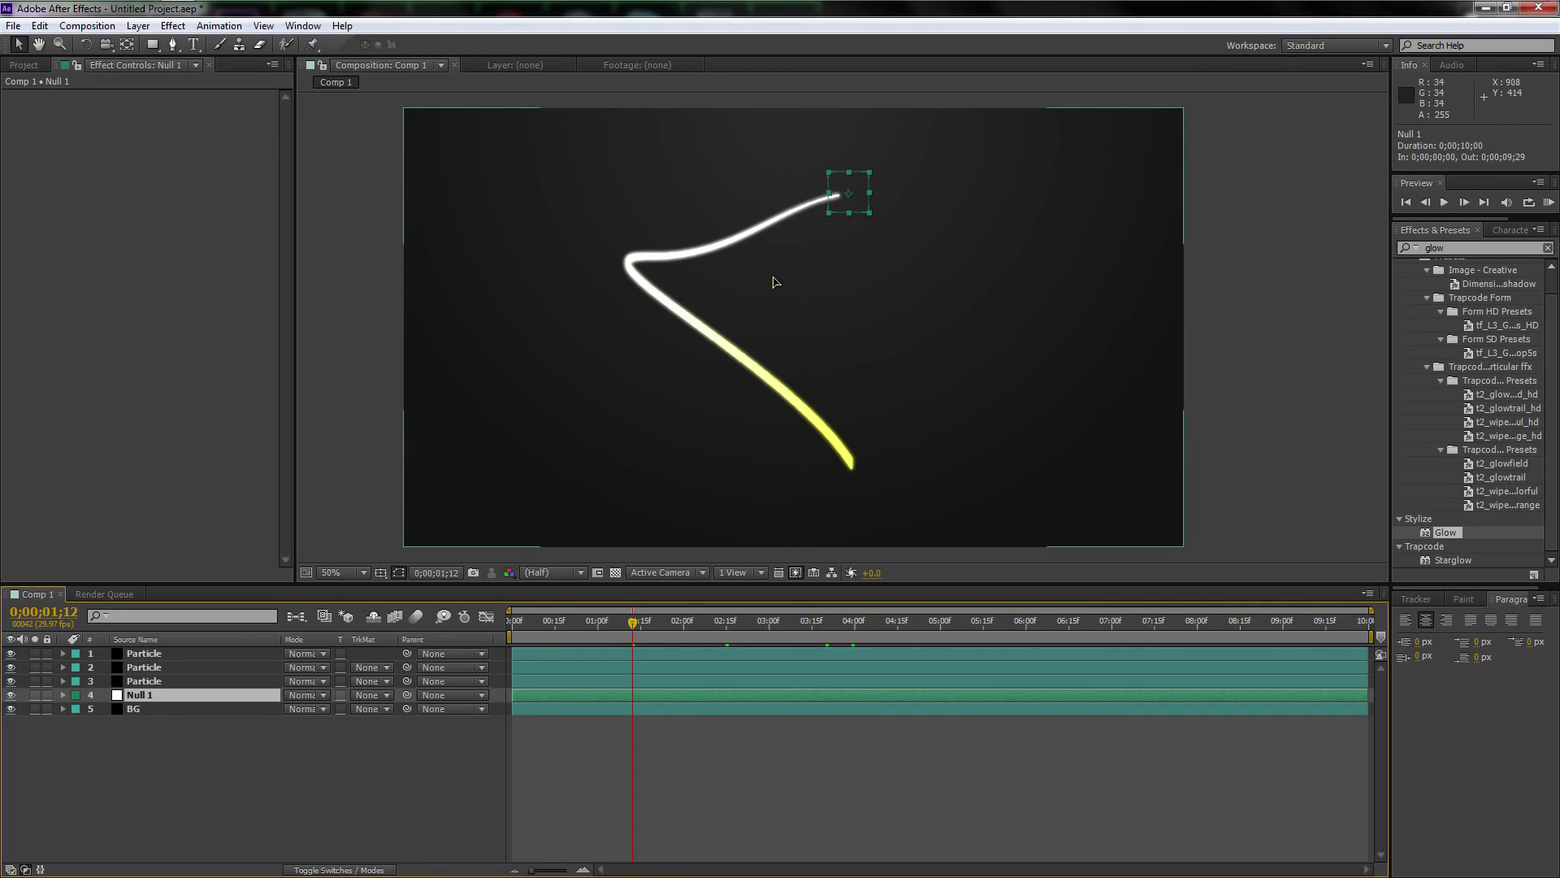
pyautogui.click(180, 681)
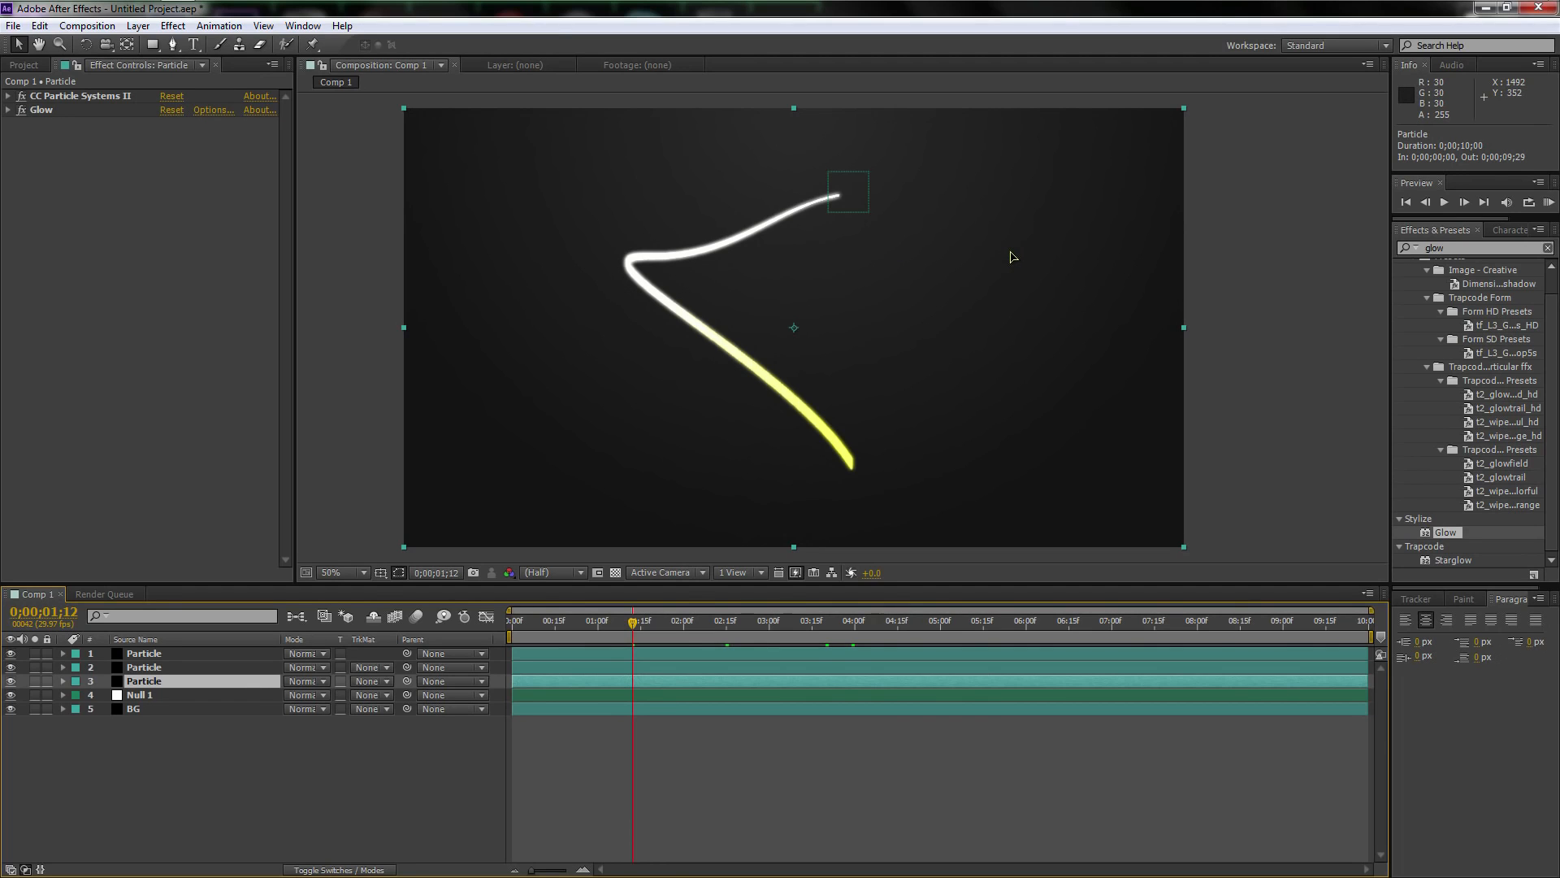
# Save the project to the Desktop as "Elegant Streaks Yo"
pyautogui.hotkey('ctrl', 's')
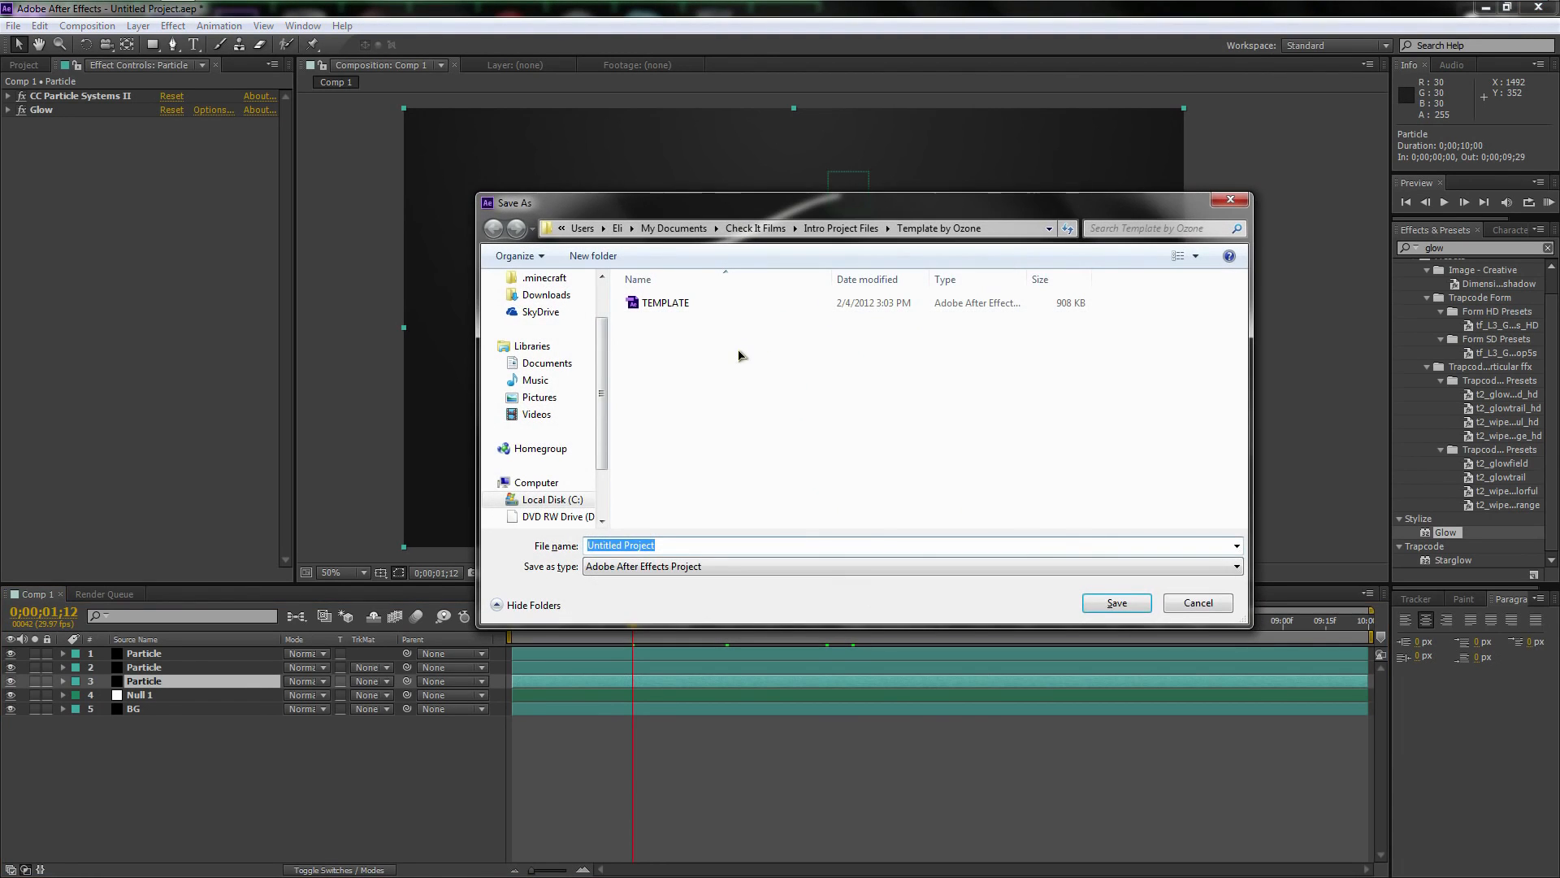
pyautogui.click(540, 301)
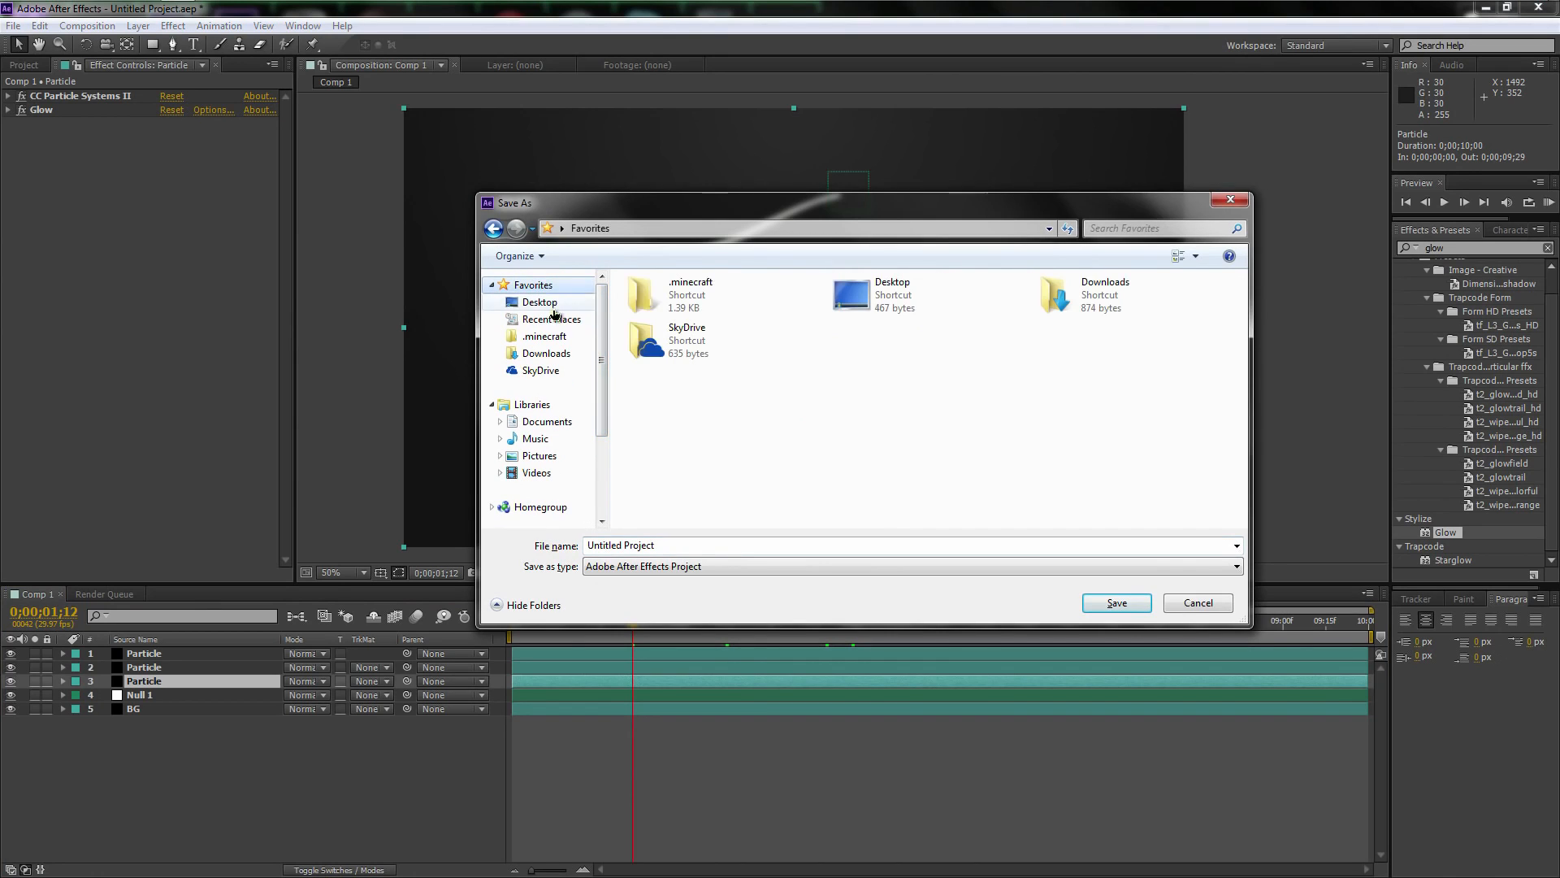
pyautogui.click(680, 543)
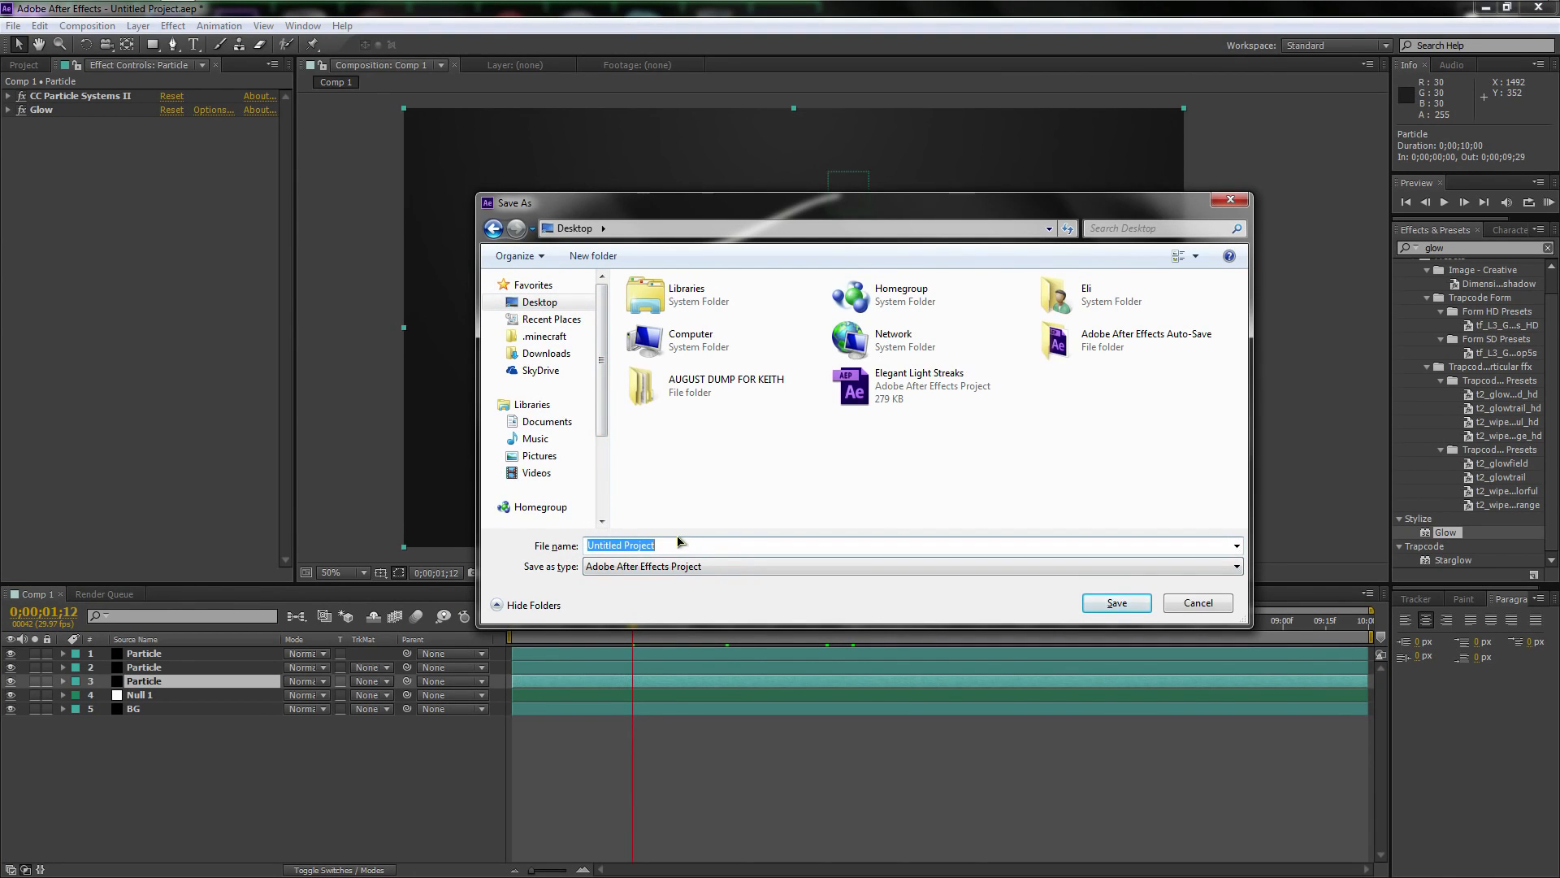
pyautogui.write('El')
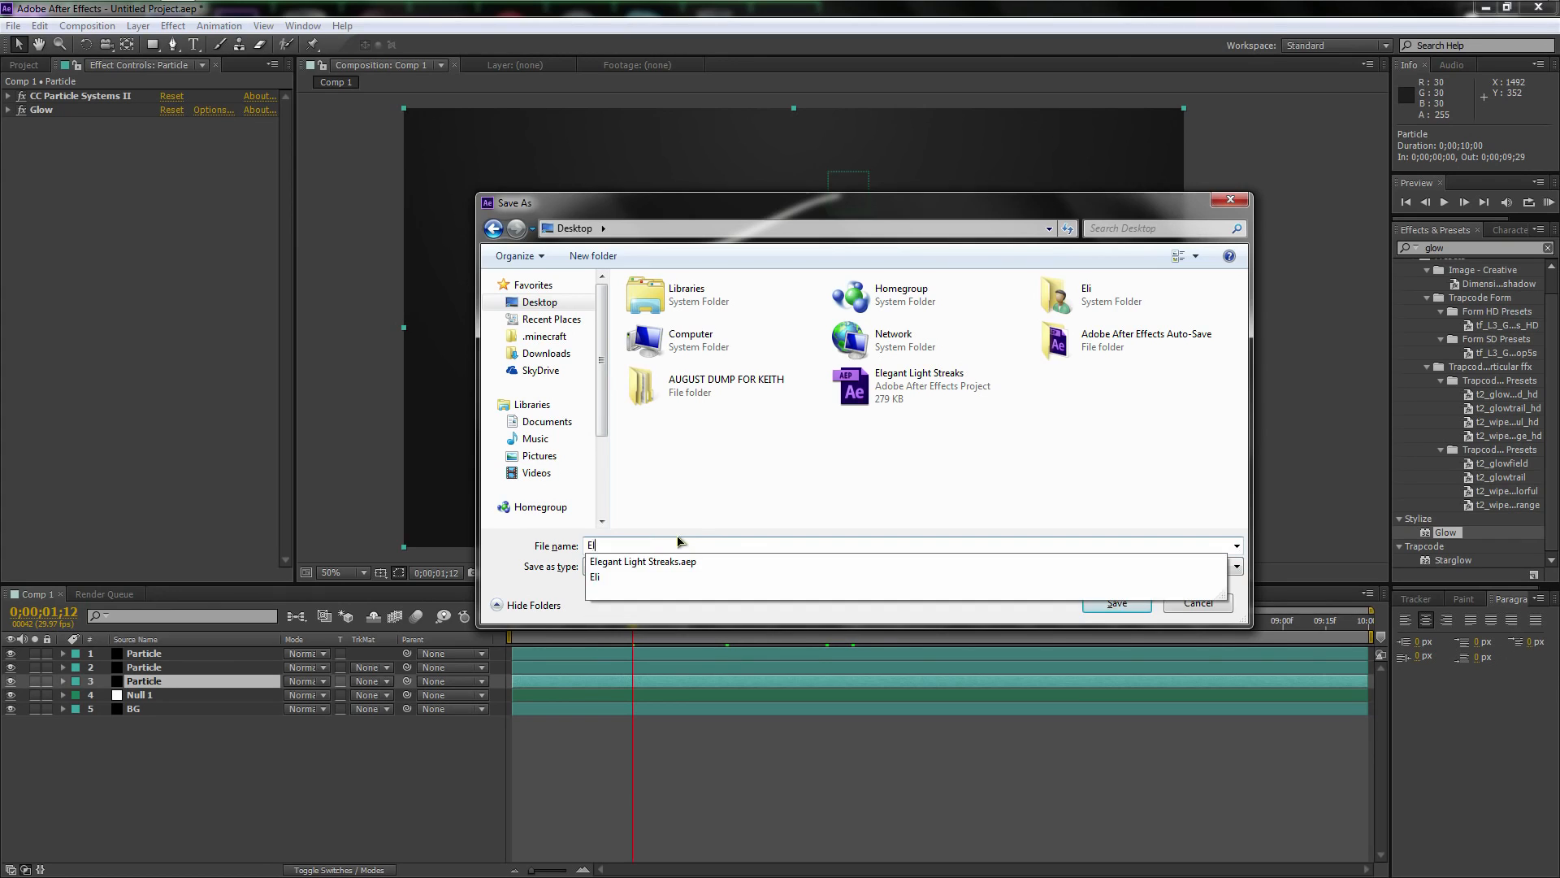
pyautogui.write('egant')
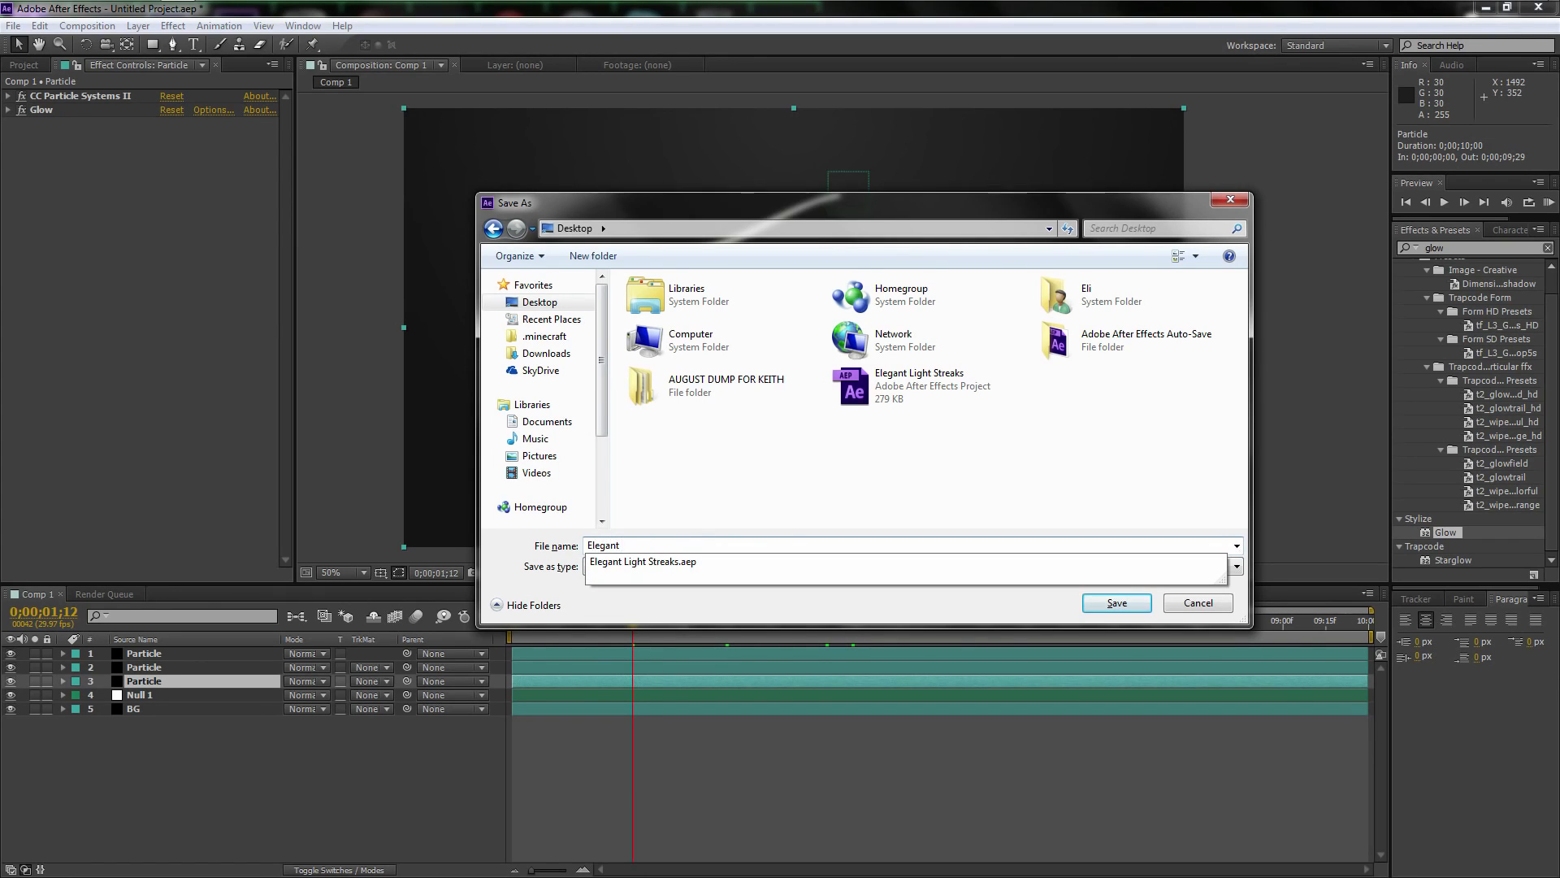
pyautogui.write(' Streaks')
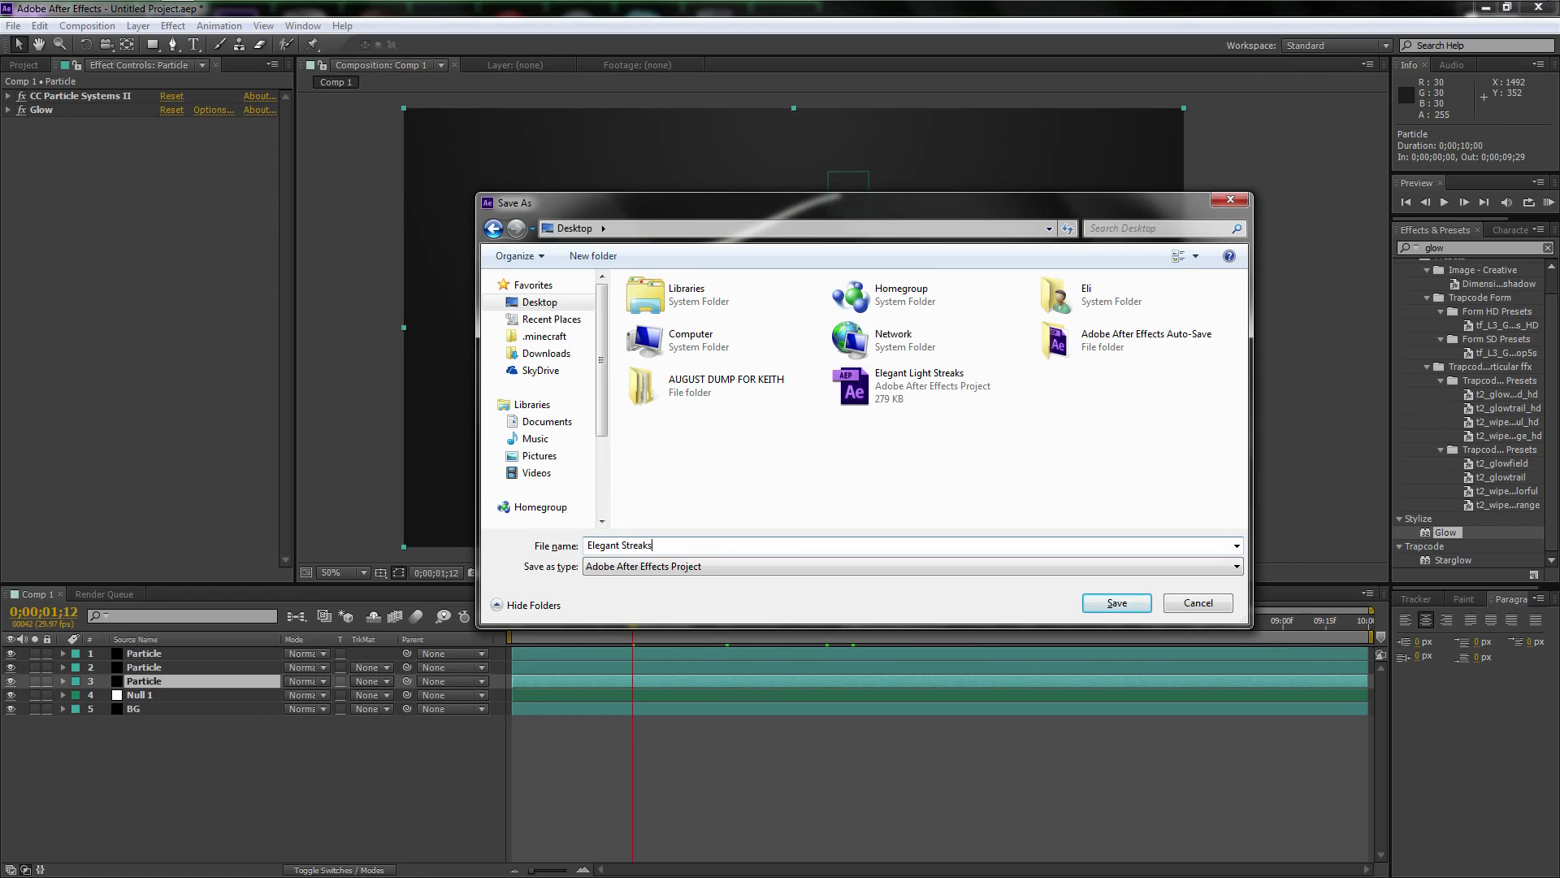
pyautogui.write(' Yo')
pyautogui.press('Return')
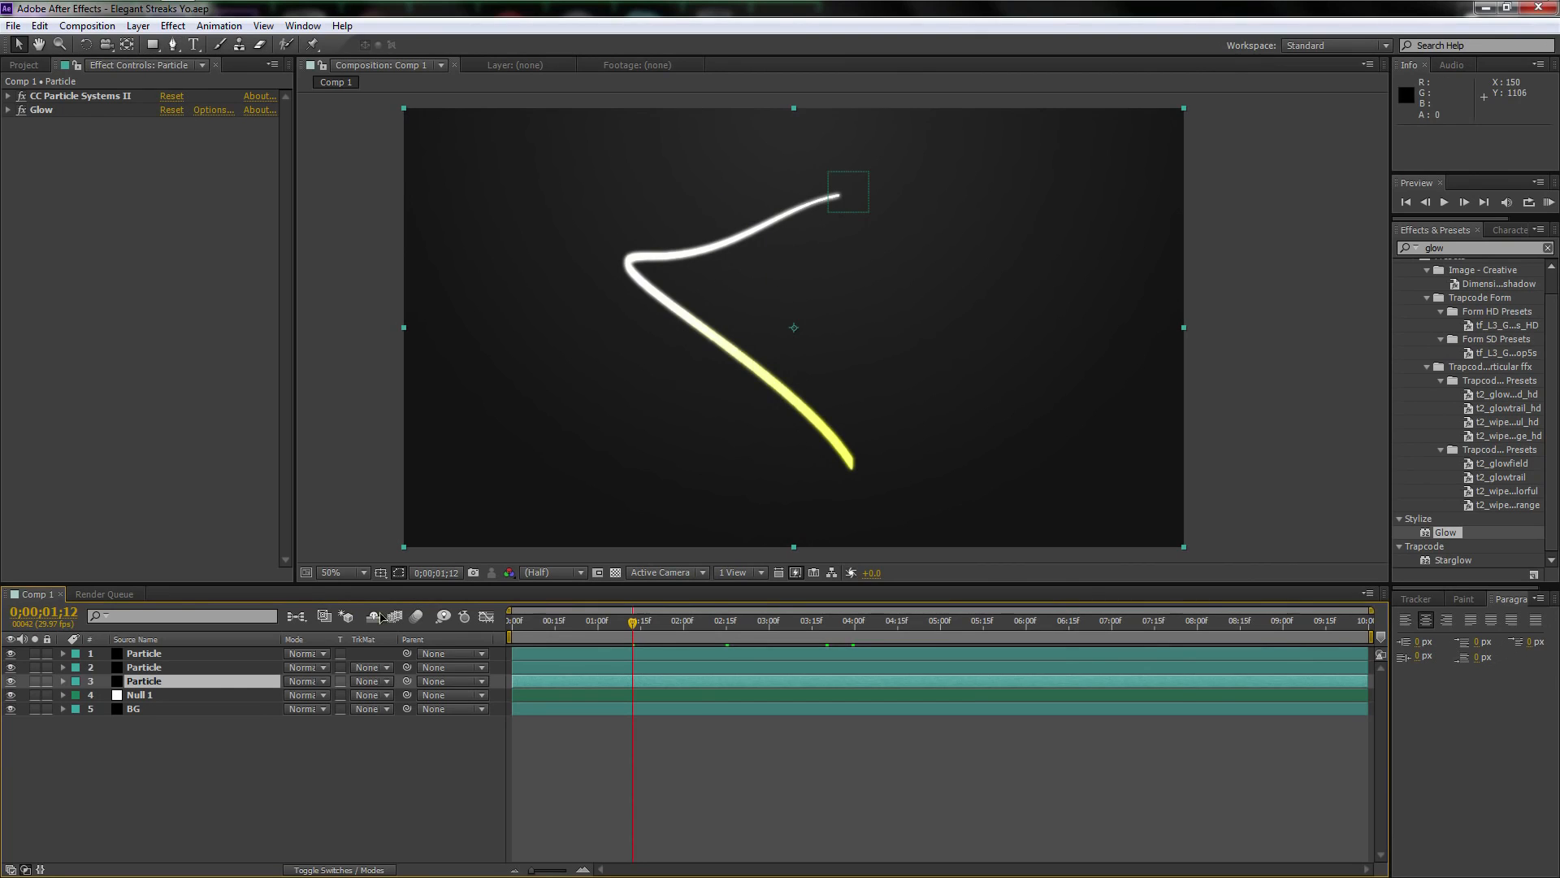
# Scrub the animation forward to 0;00;04;17 to examine the streaks, and go back to 0;00;01;04
pyautogui.moveTo(633, 622); pyautogui.dragTo(903, 626)
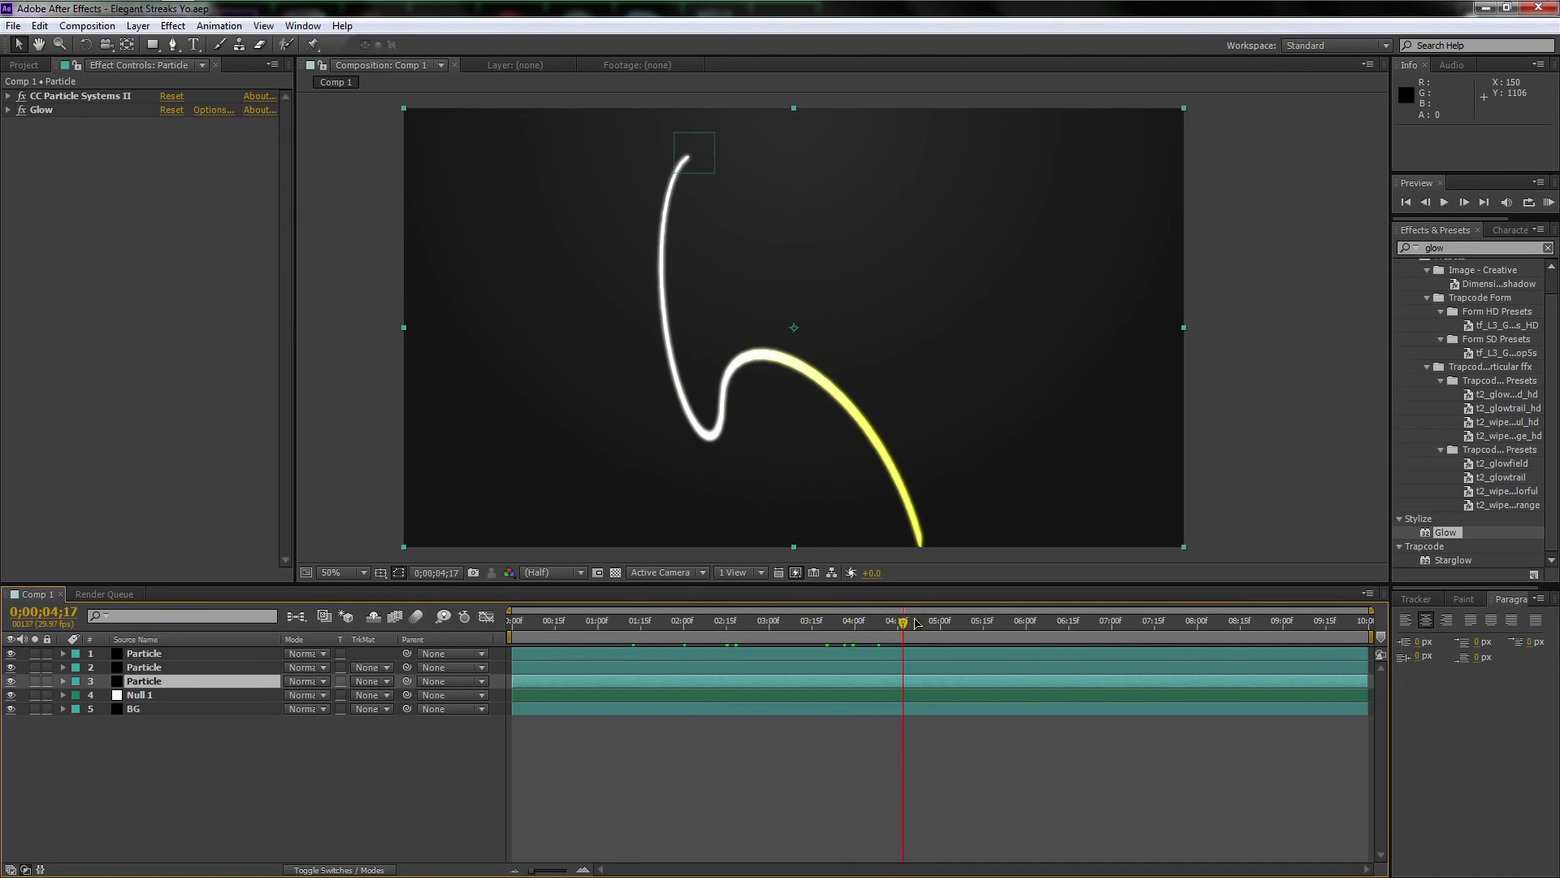
pyautogui.click(608, 626)
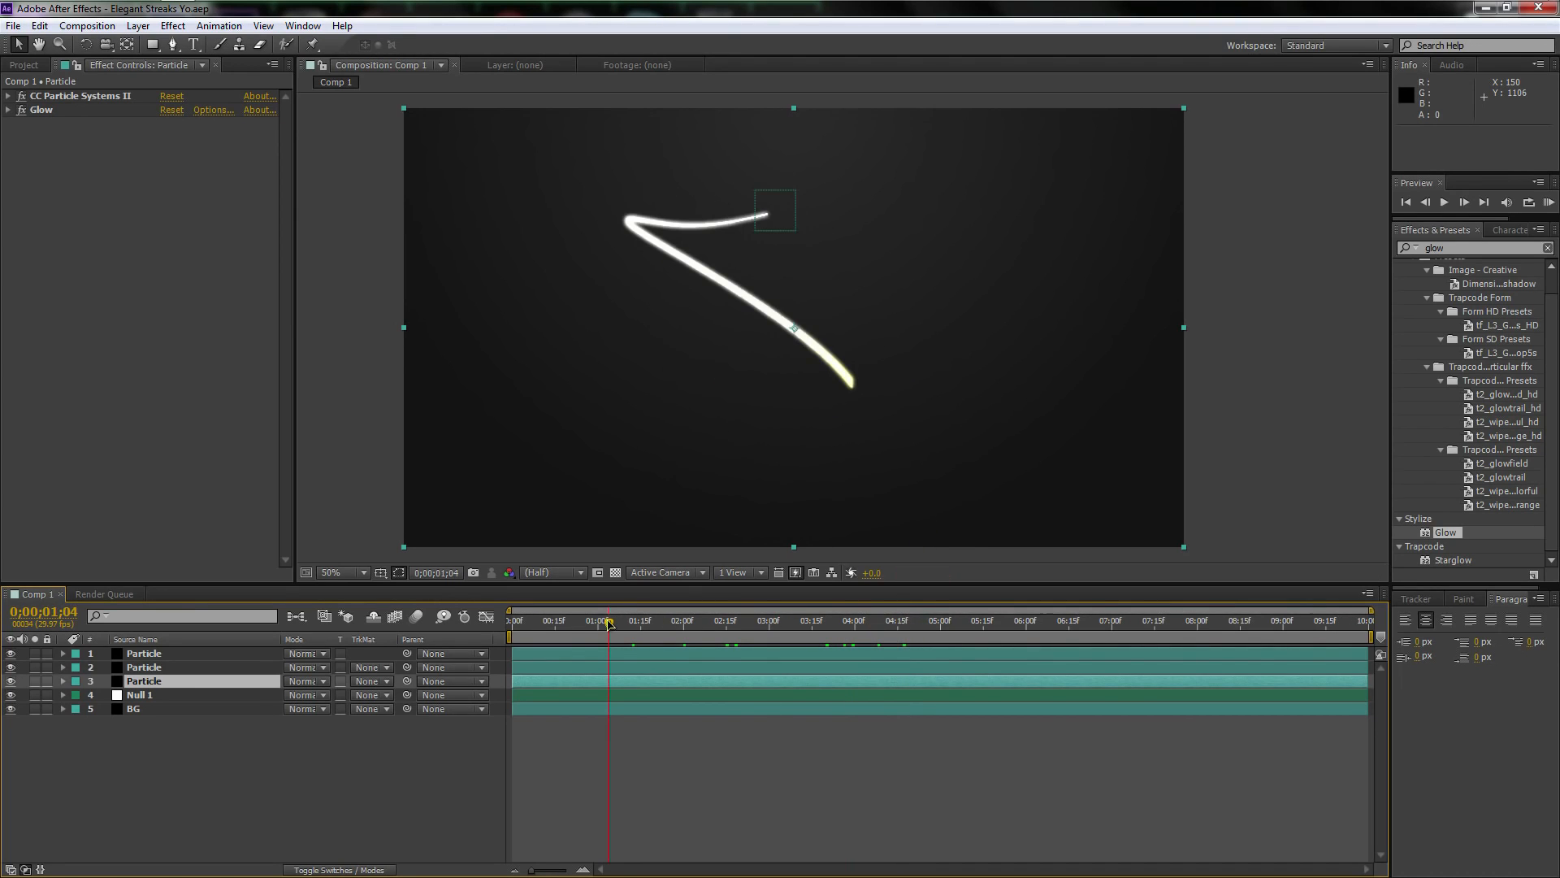
# At 0;00;02;01, offset the middle Particle layer slightly by setting its Position to 965, 533
pyautogui.click(687, 624)
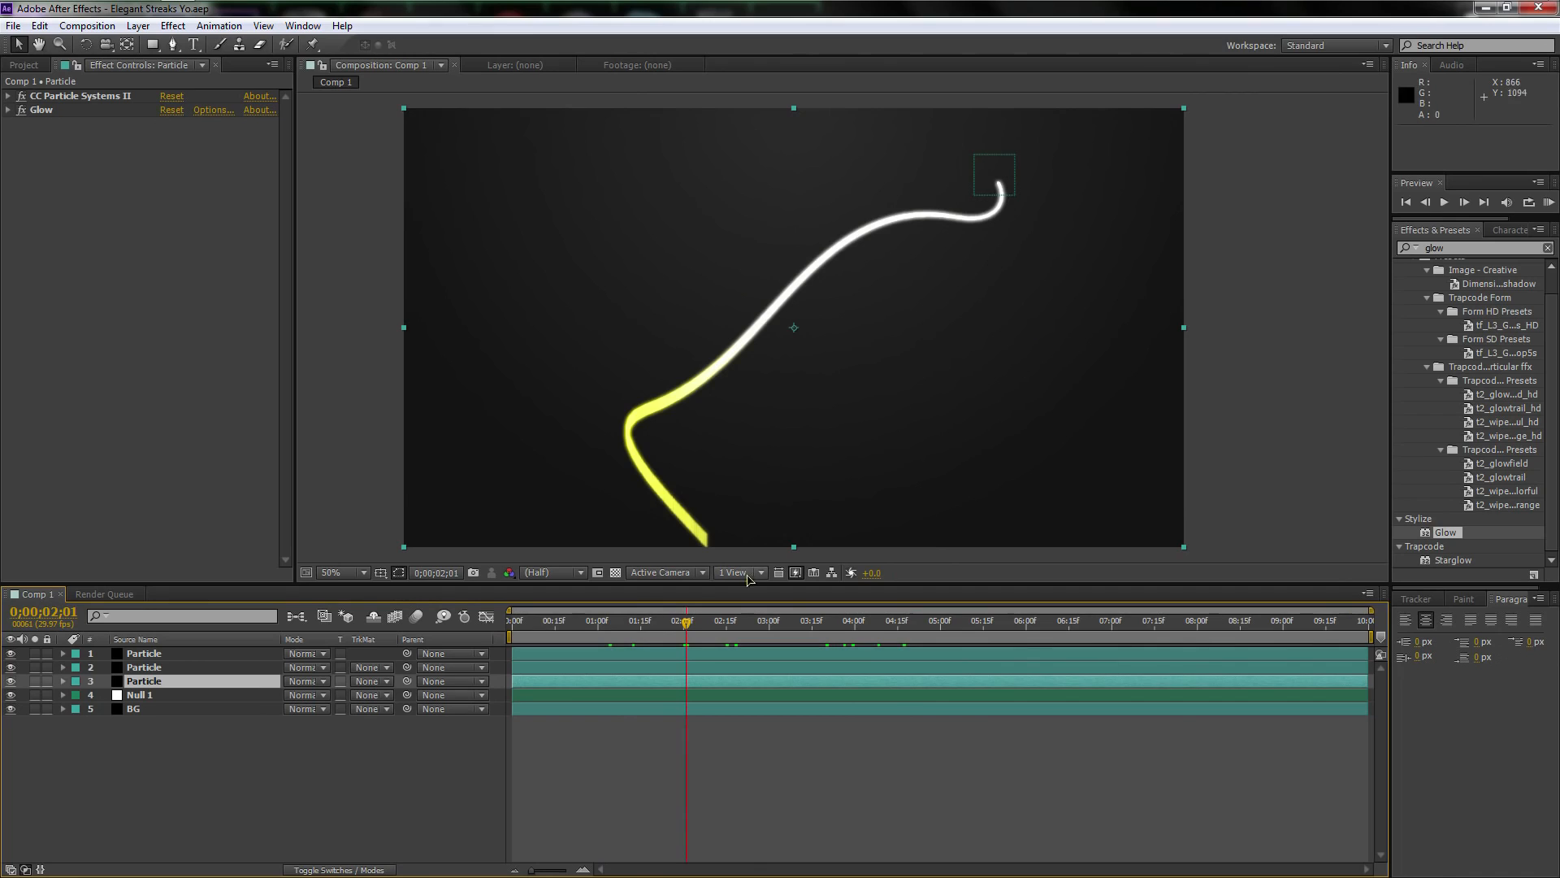
pyautogui.click(176, 670)
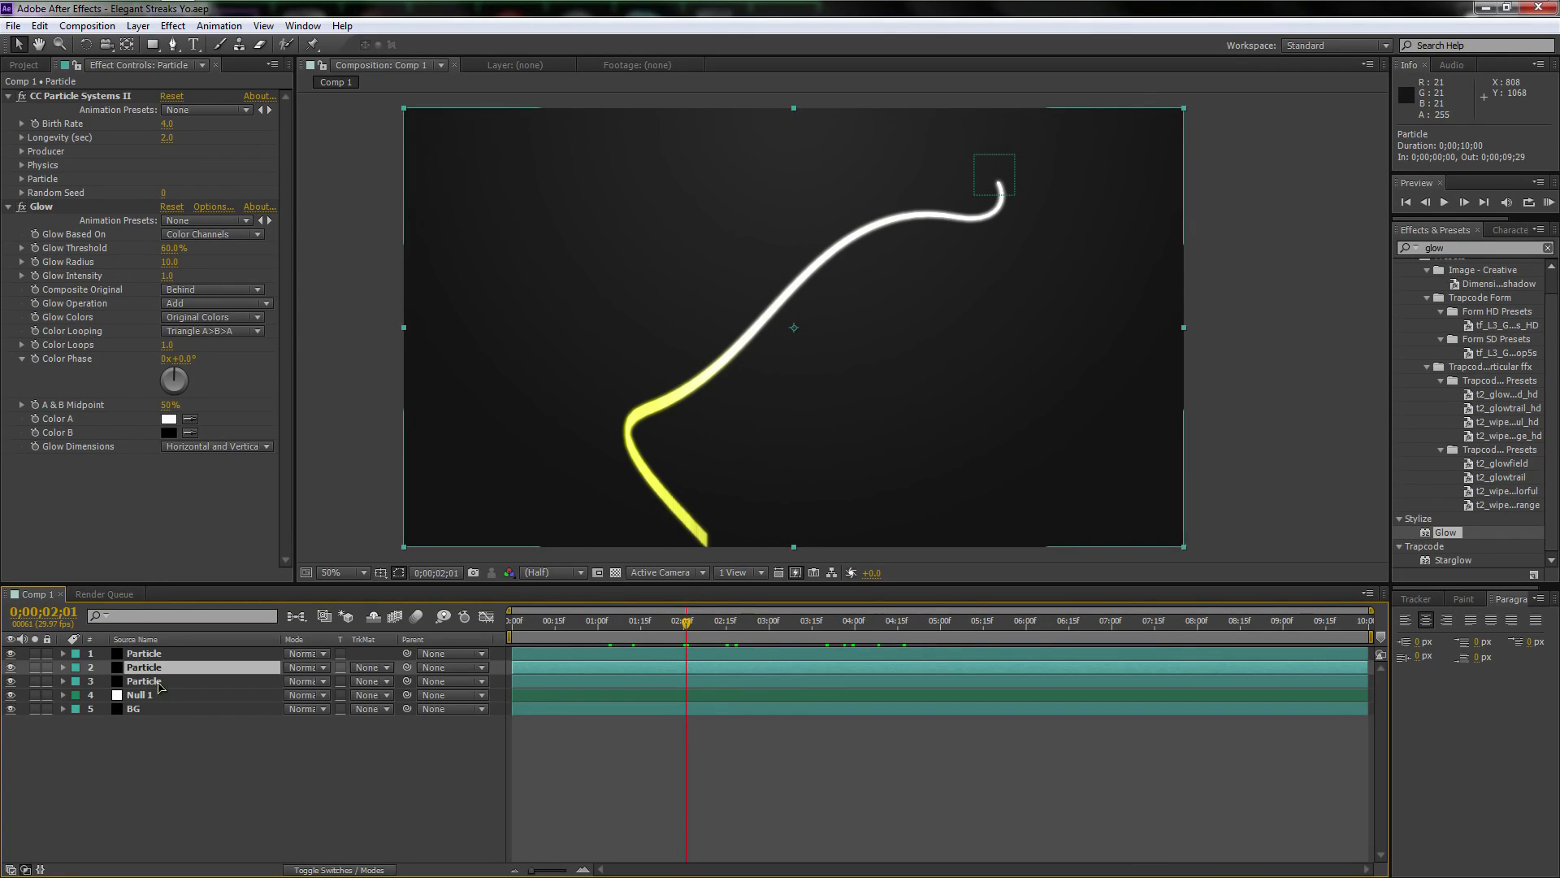
pyautogui.press('p')
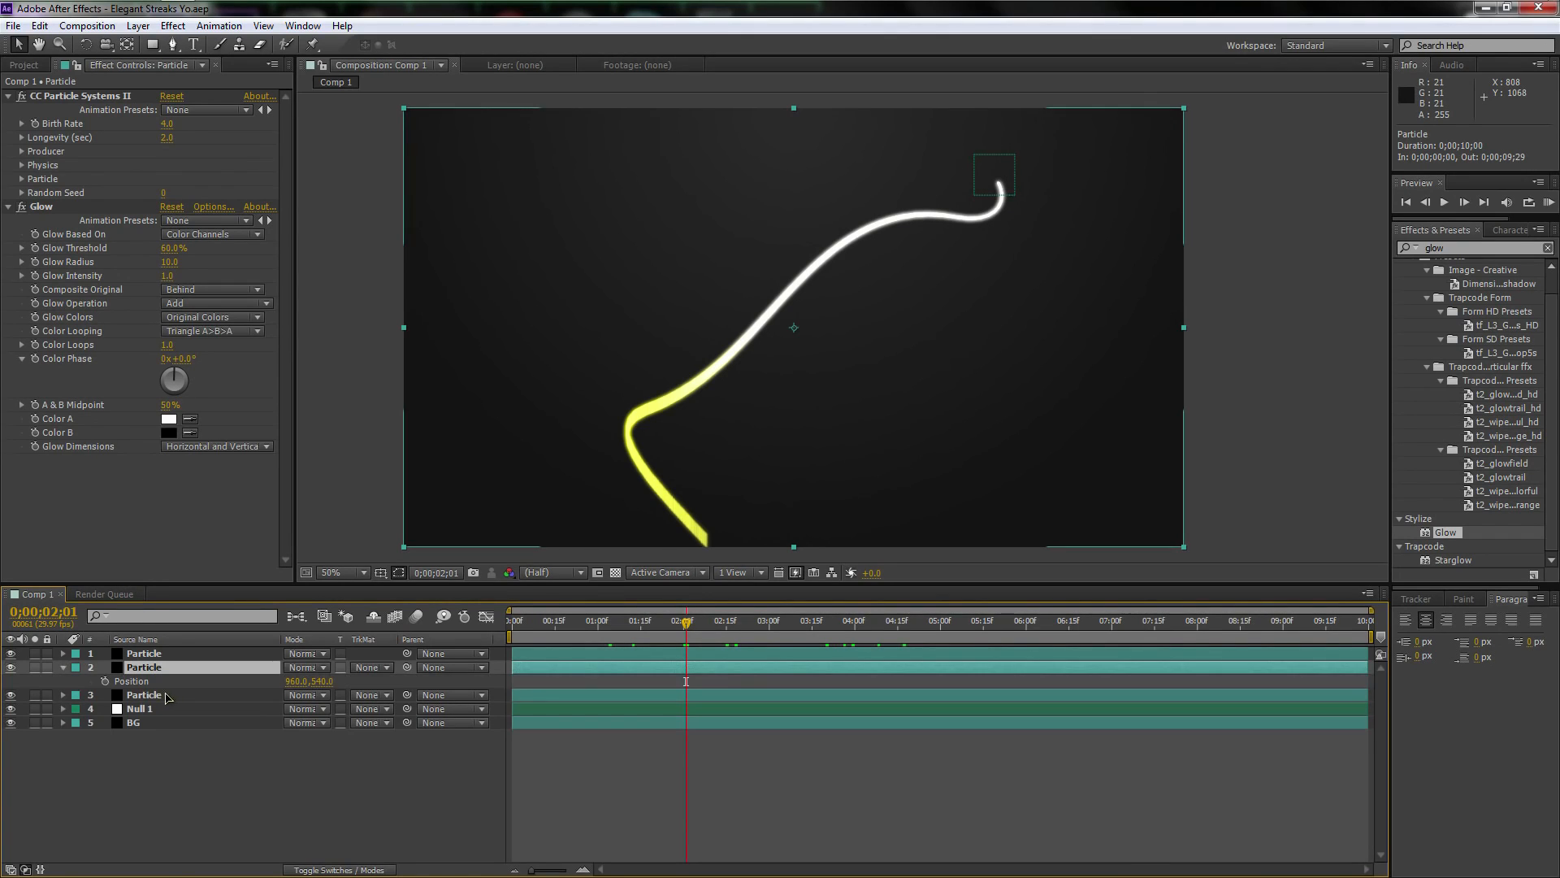
pyautogui.moveTo(322, 688); pyautogui.dragTo(302, 684)
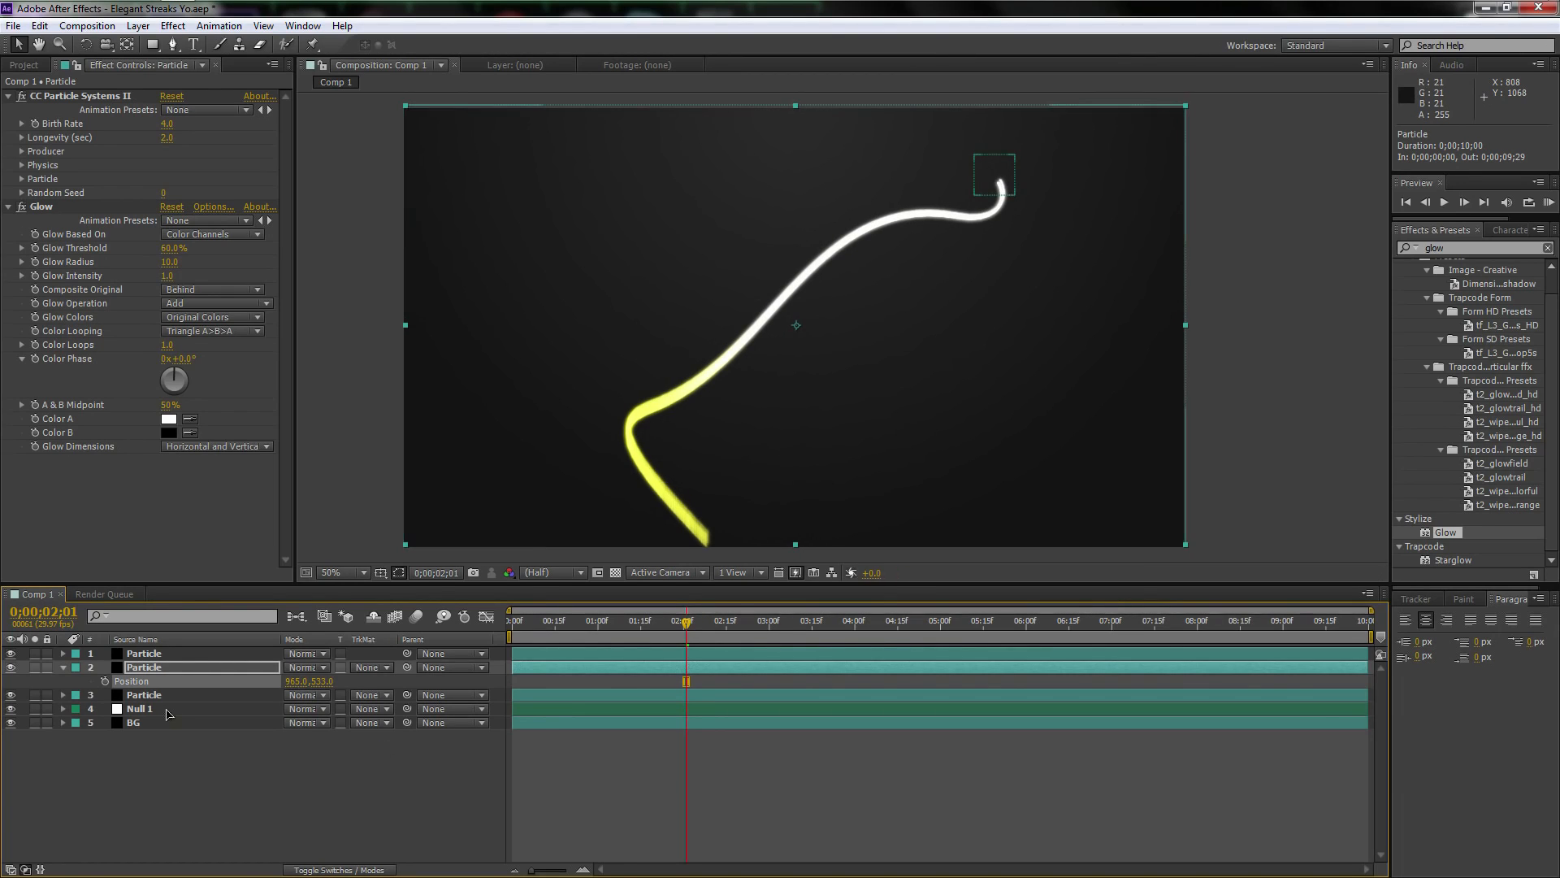
# Set the topmost Particle layer's Position to 952, 545 and inspect the offset streaks up close
pyautogui.click(152, 655)
pyautogui.press('p')
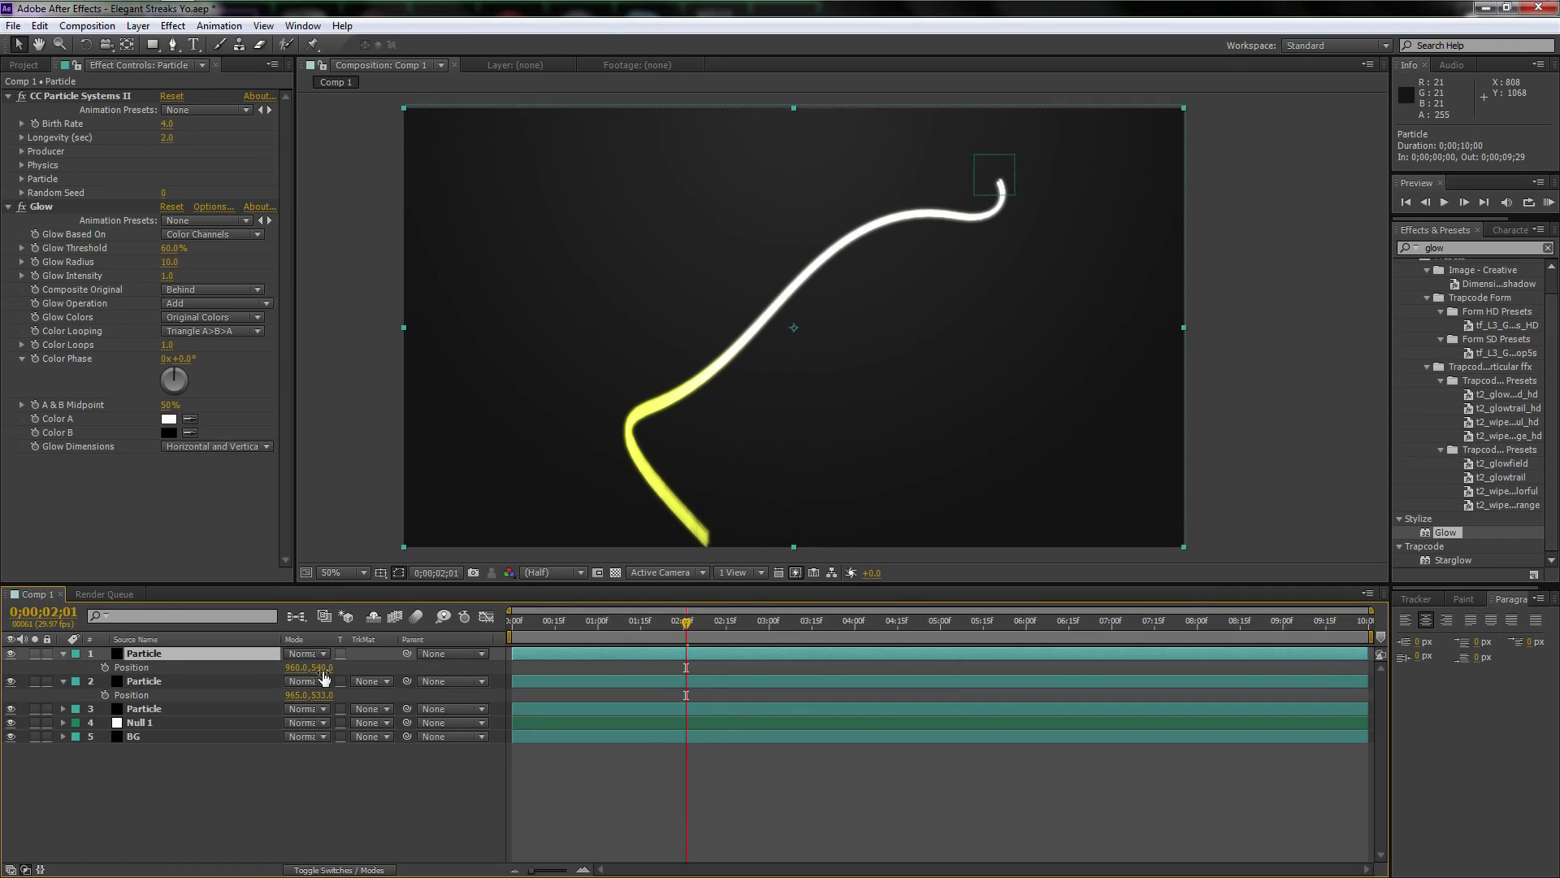
pyautogui.moveTo(321, 668); pyautogui.dragTo(306, 690)
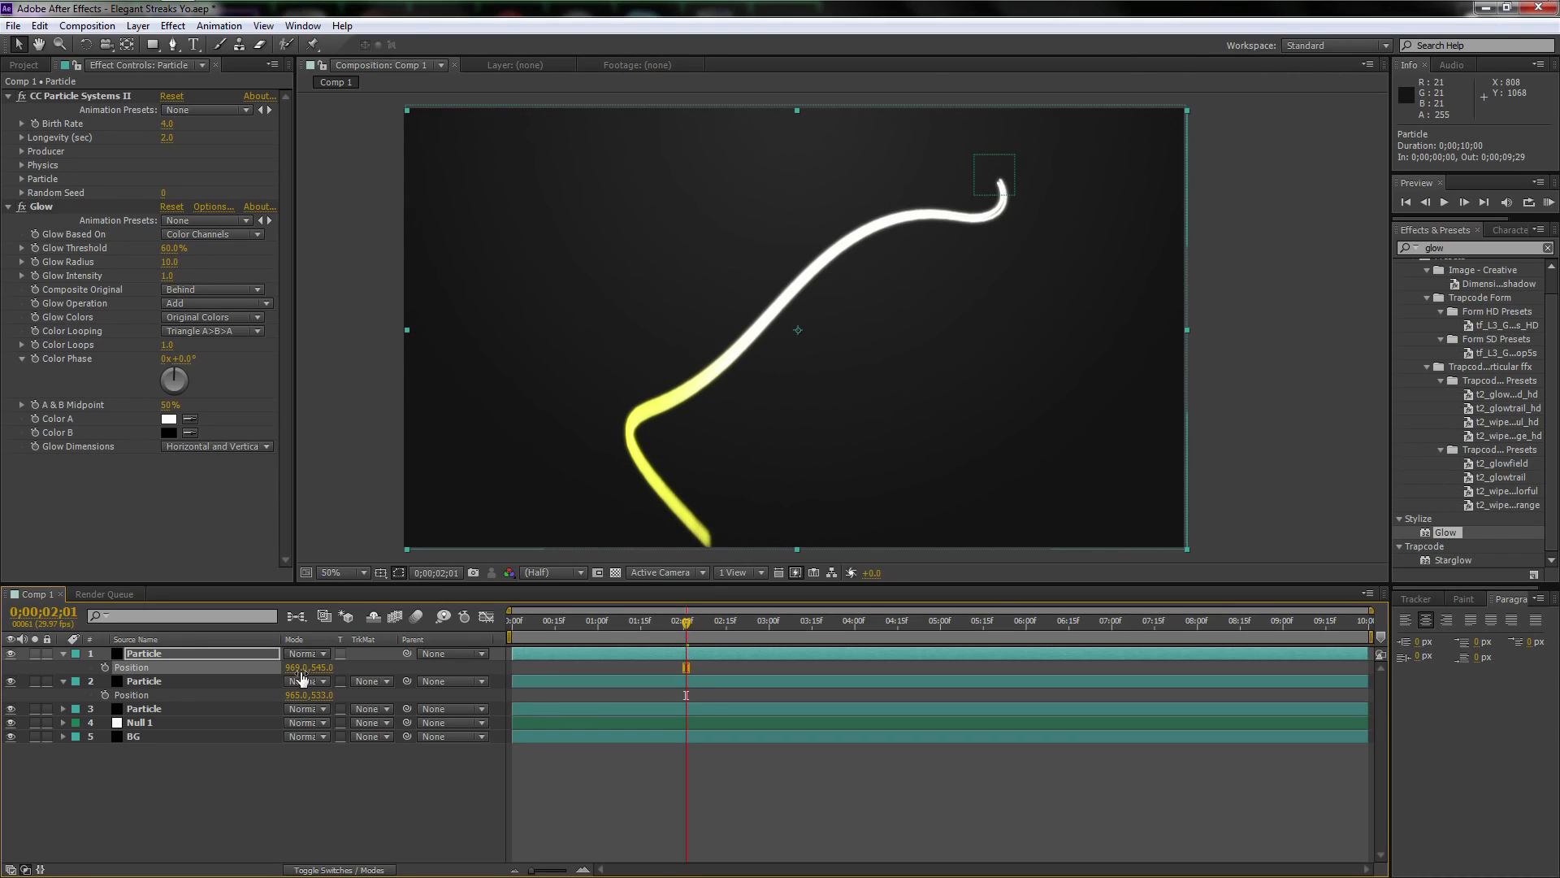
pyautogui.moveTo(279, 667); pyautogui.dragTo(277, 672)
pyautogui.press('.')
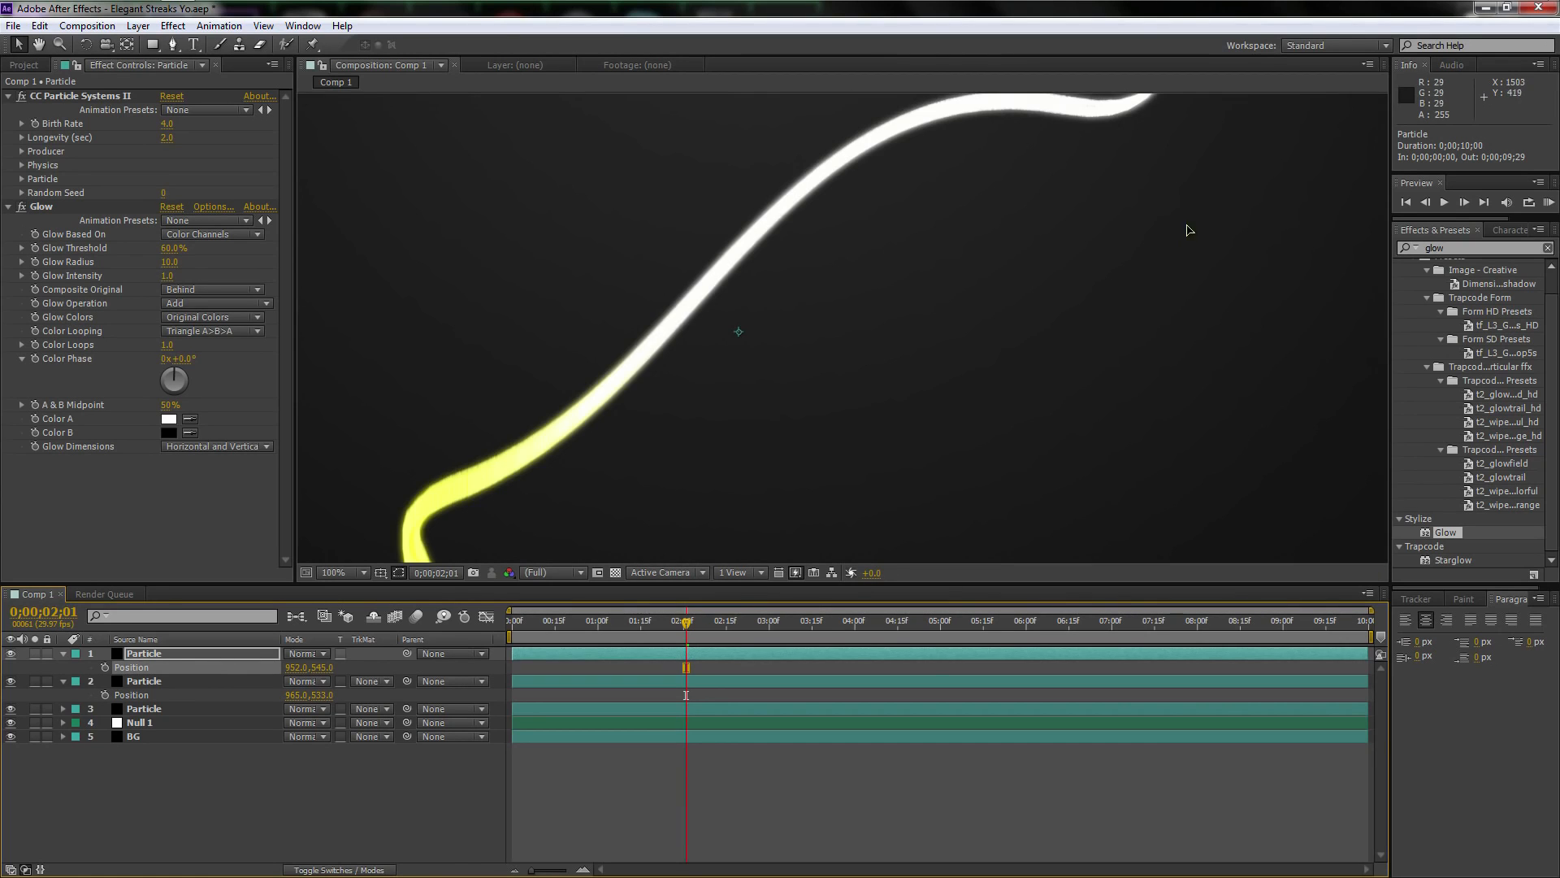
pyautogui.moveTo(1186, 230)
pyautogui.mouseDown()
pyautogui.moveTo(1055, 355)
pyautogui.moveTo(1000, 467)
pyautogui.mouseUp()
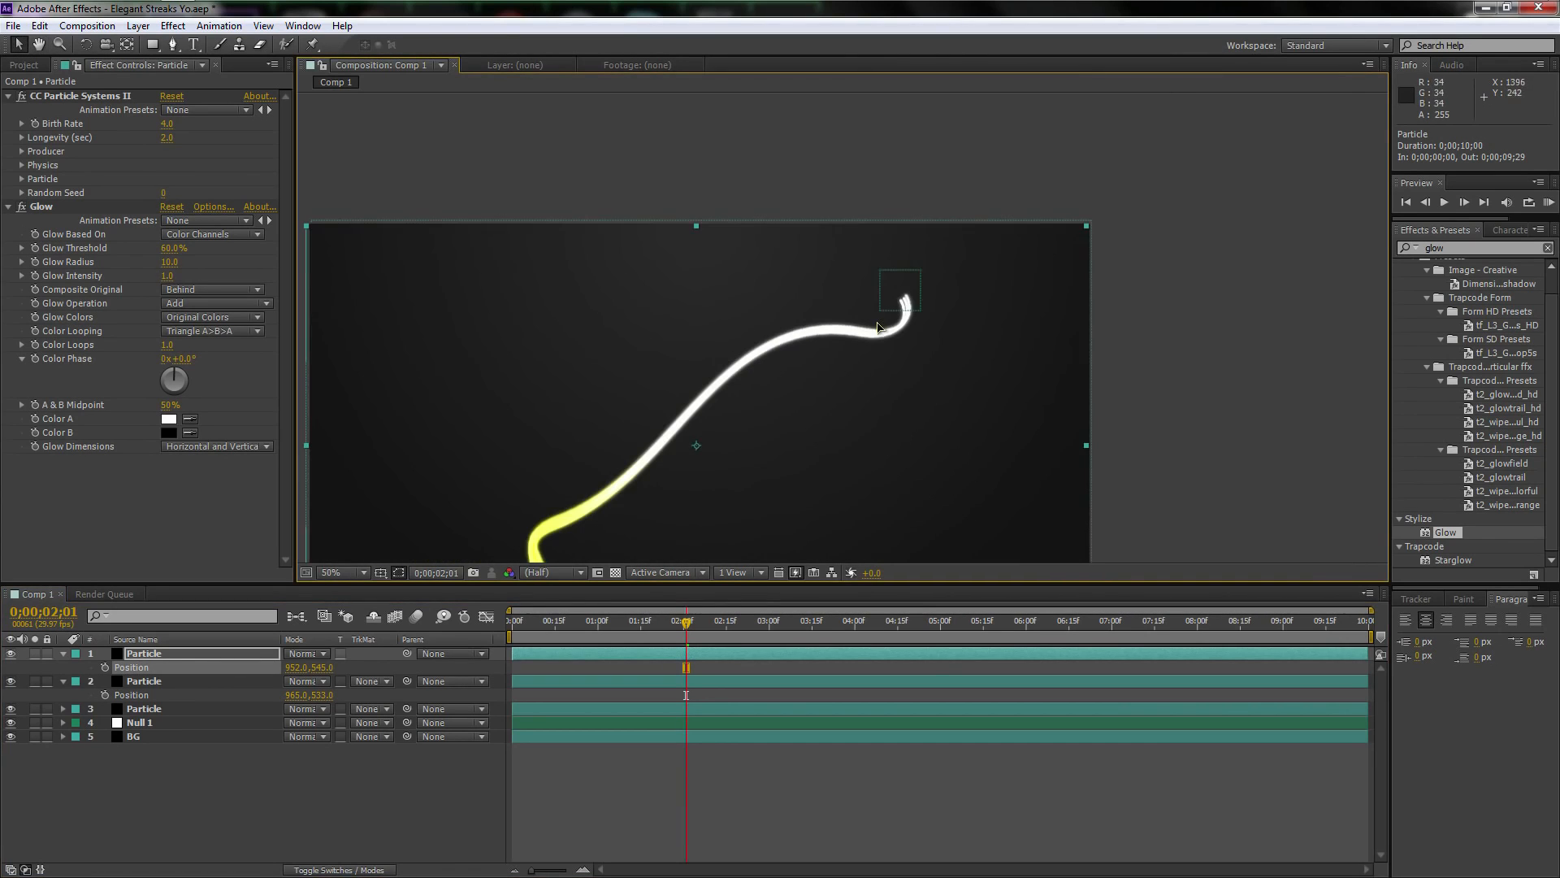
pyautogui.press(',')
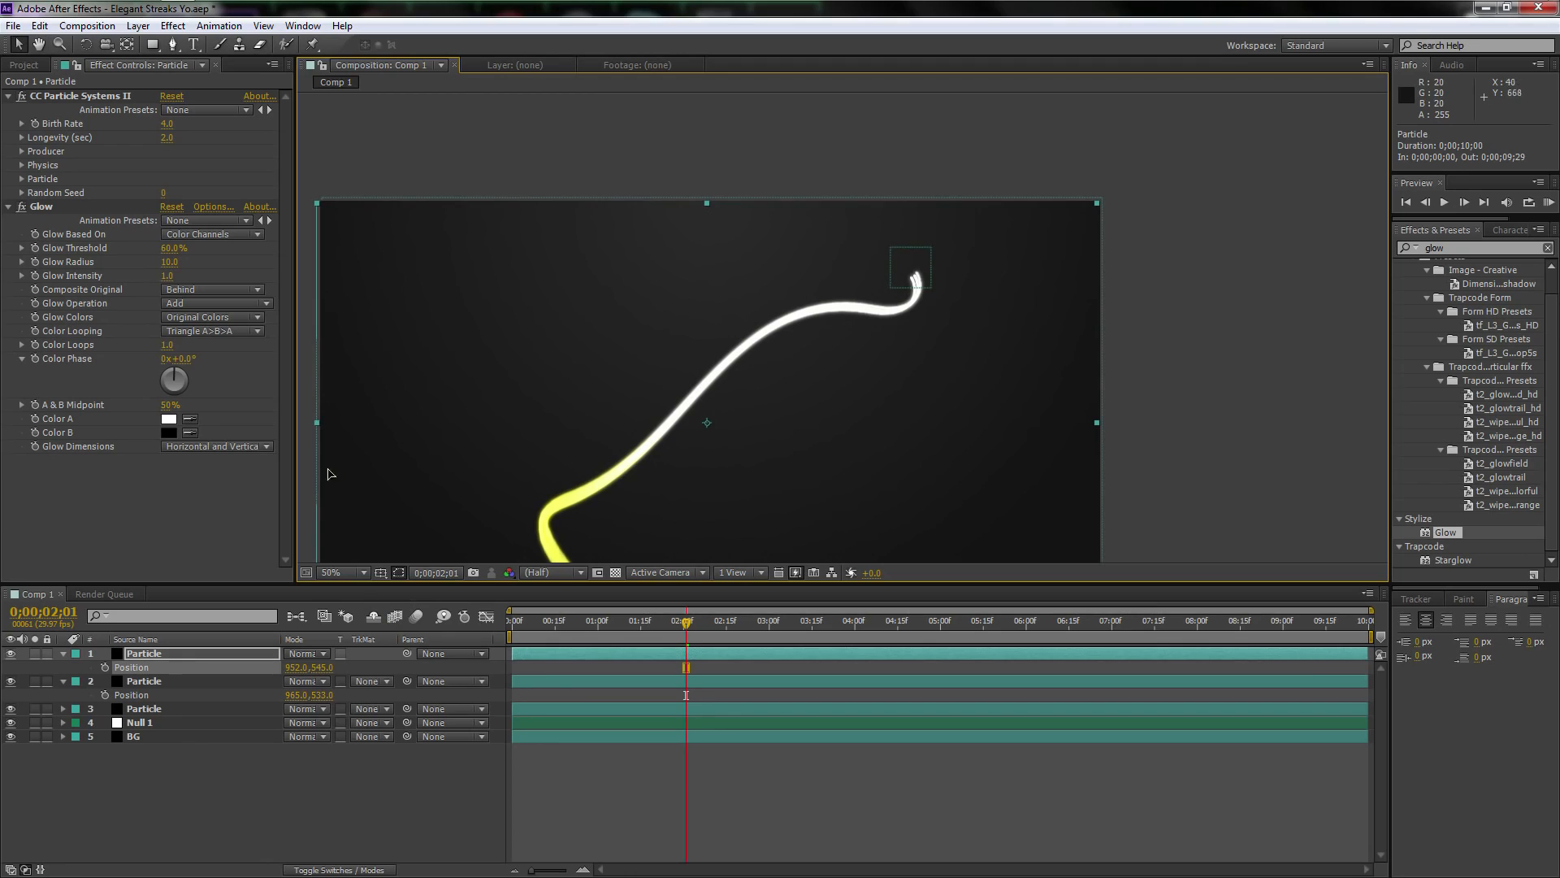
# Try a Physics Gravity of 0.2 on the middle Particle layer's CC Particle Systems II effect, and settle on 0.4
pyautogui.click(167, 655)
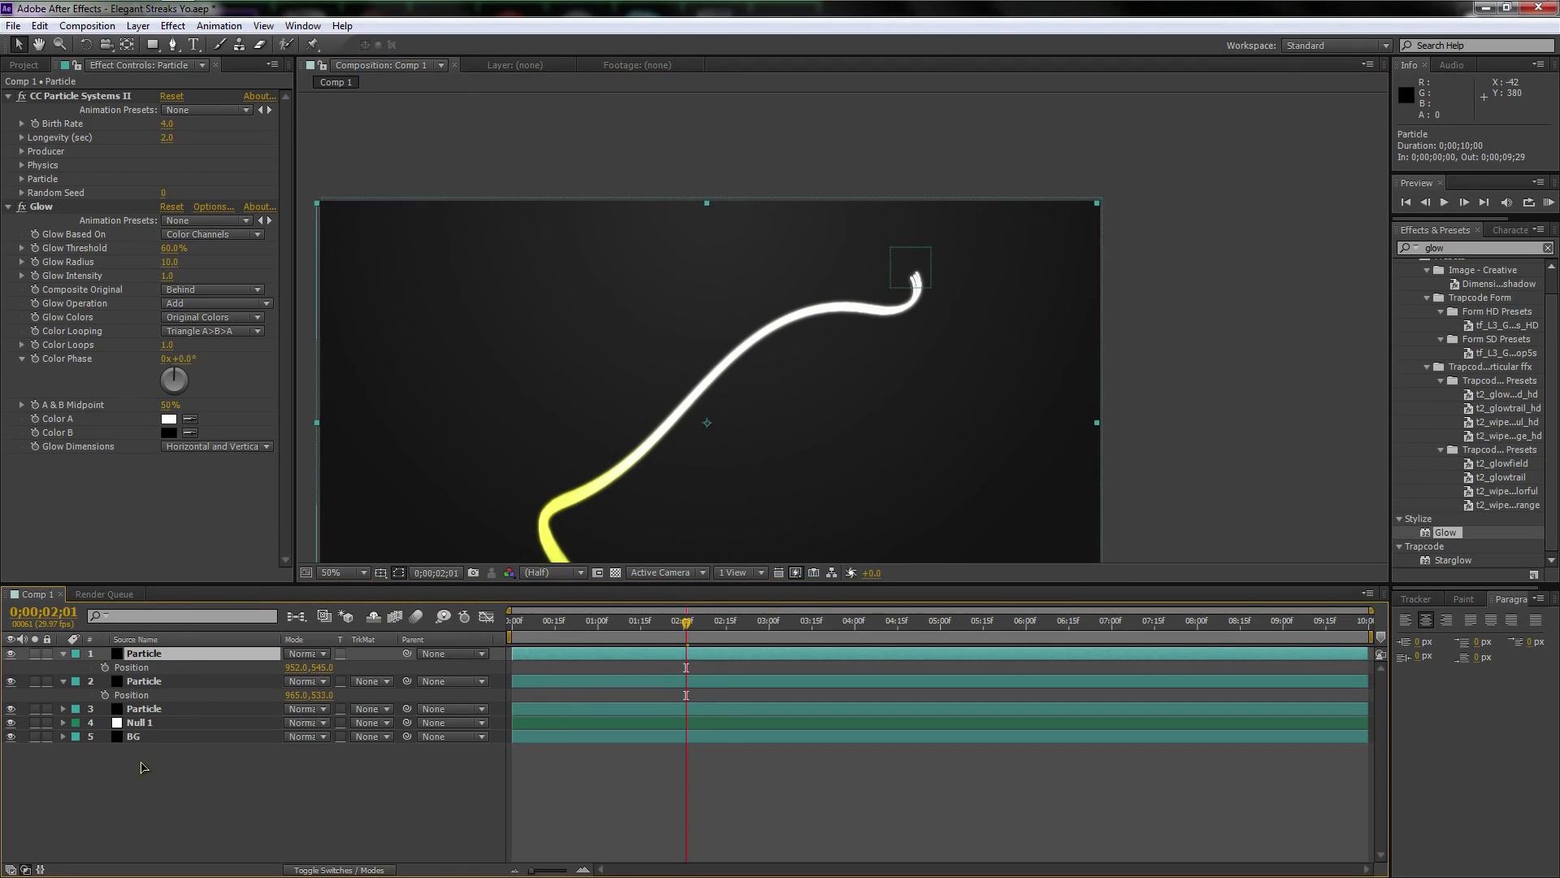
pyautogui.click(156, 682)
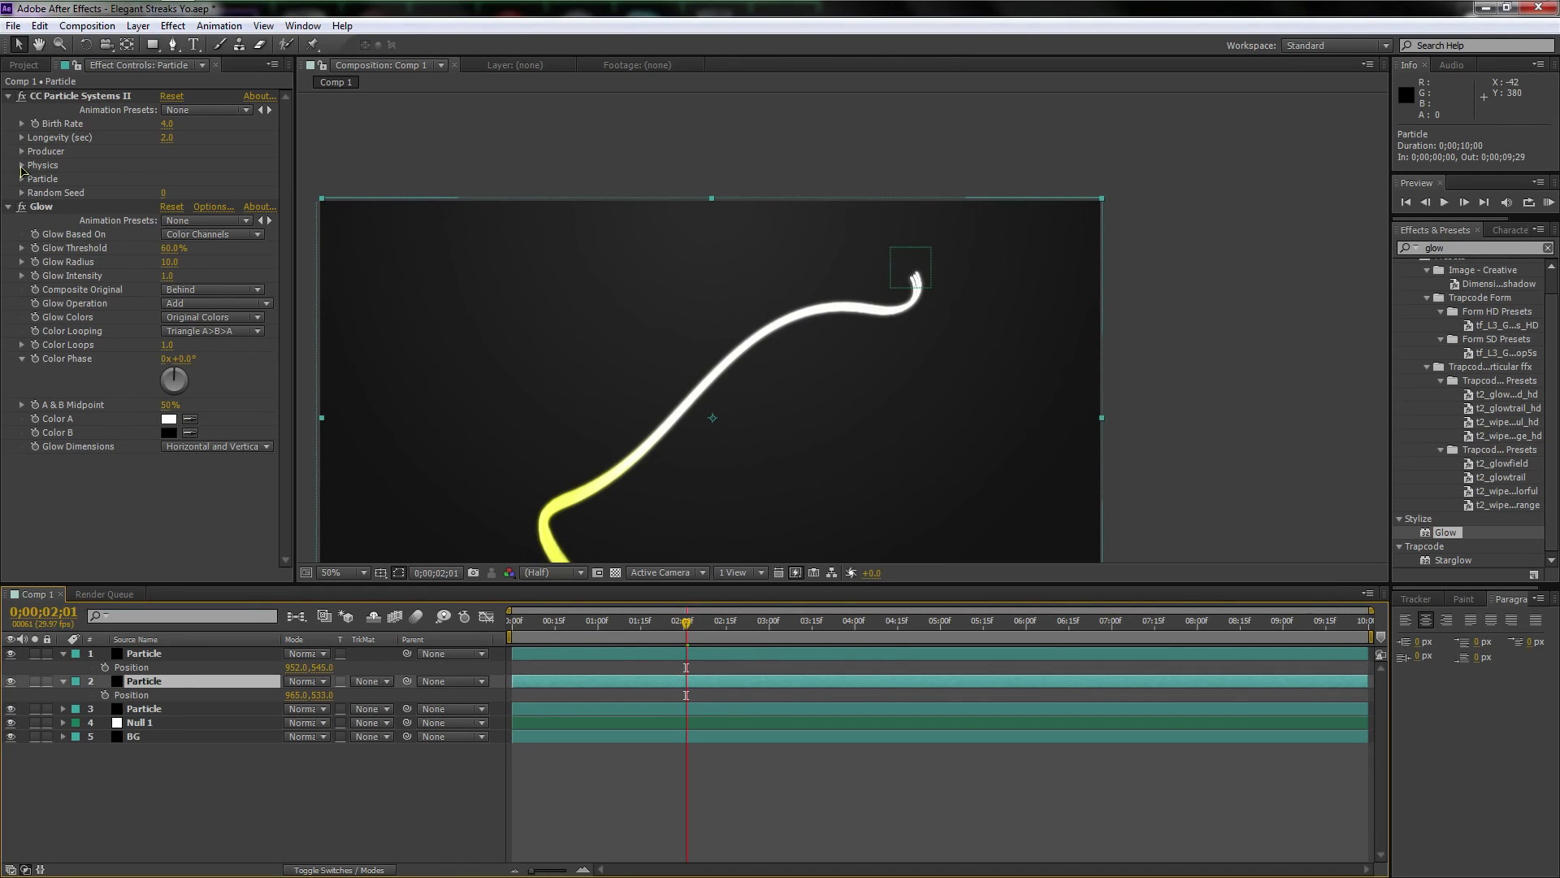
pyautogui.click(22, 165)
pyautogui.click(167, 220)
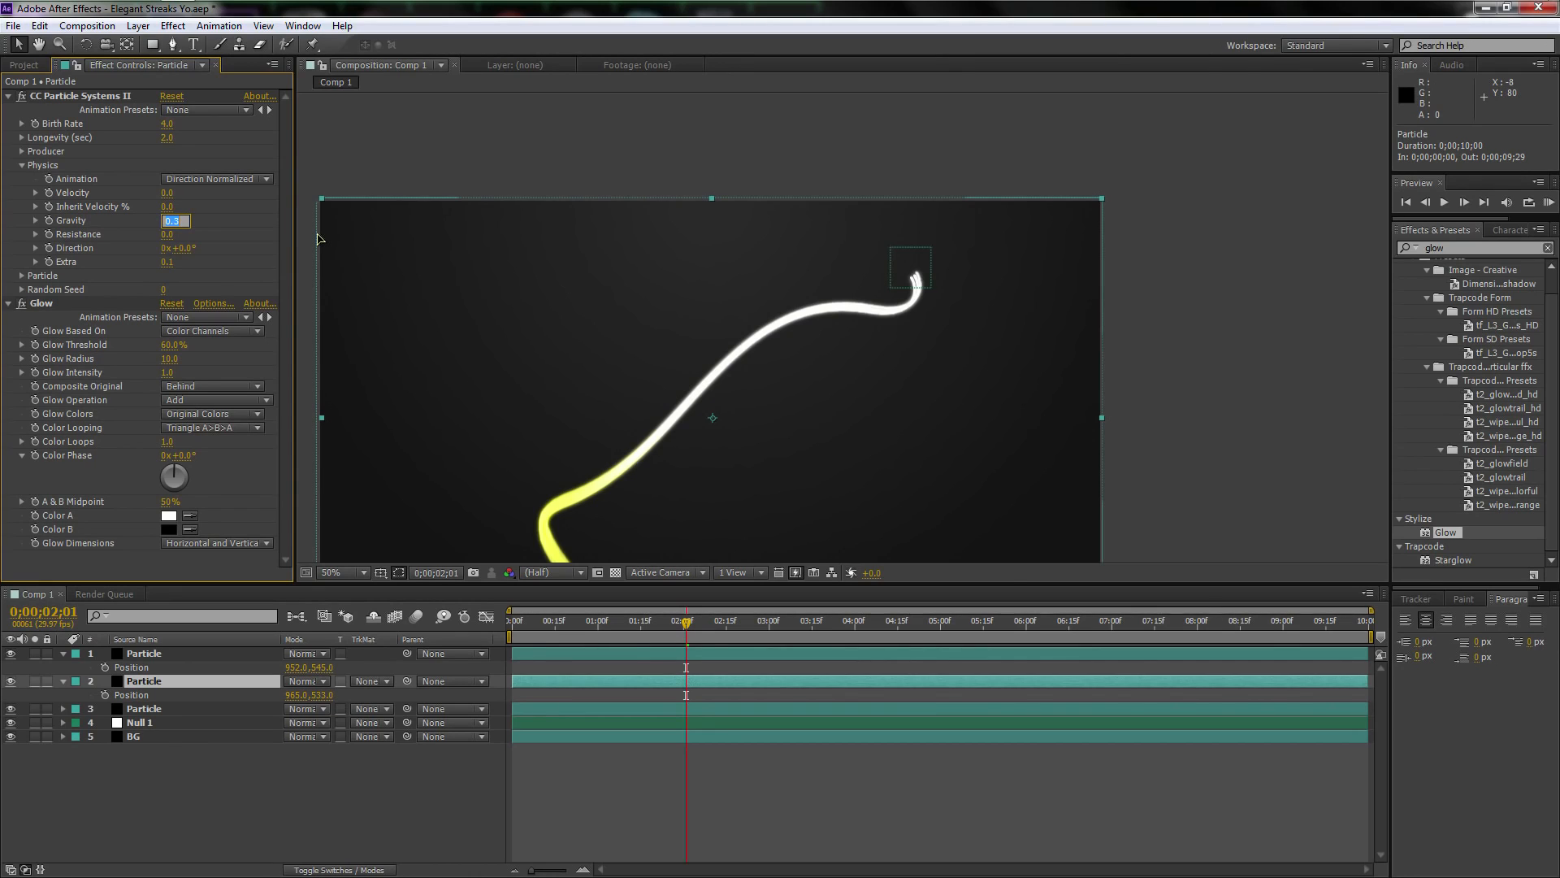
pyautogui.press('Return')
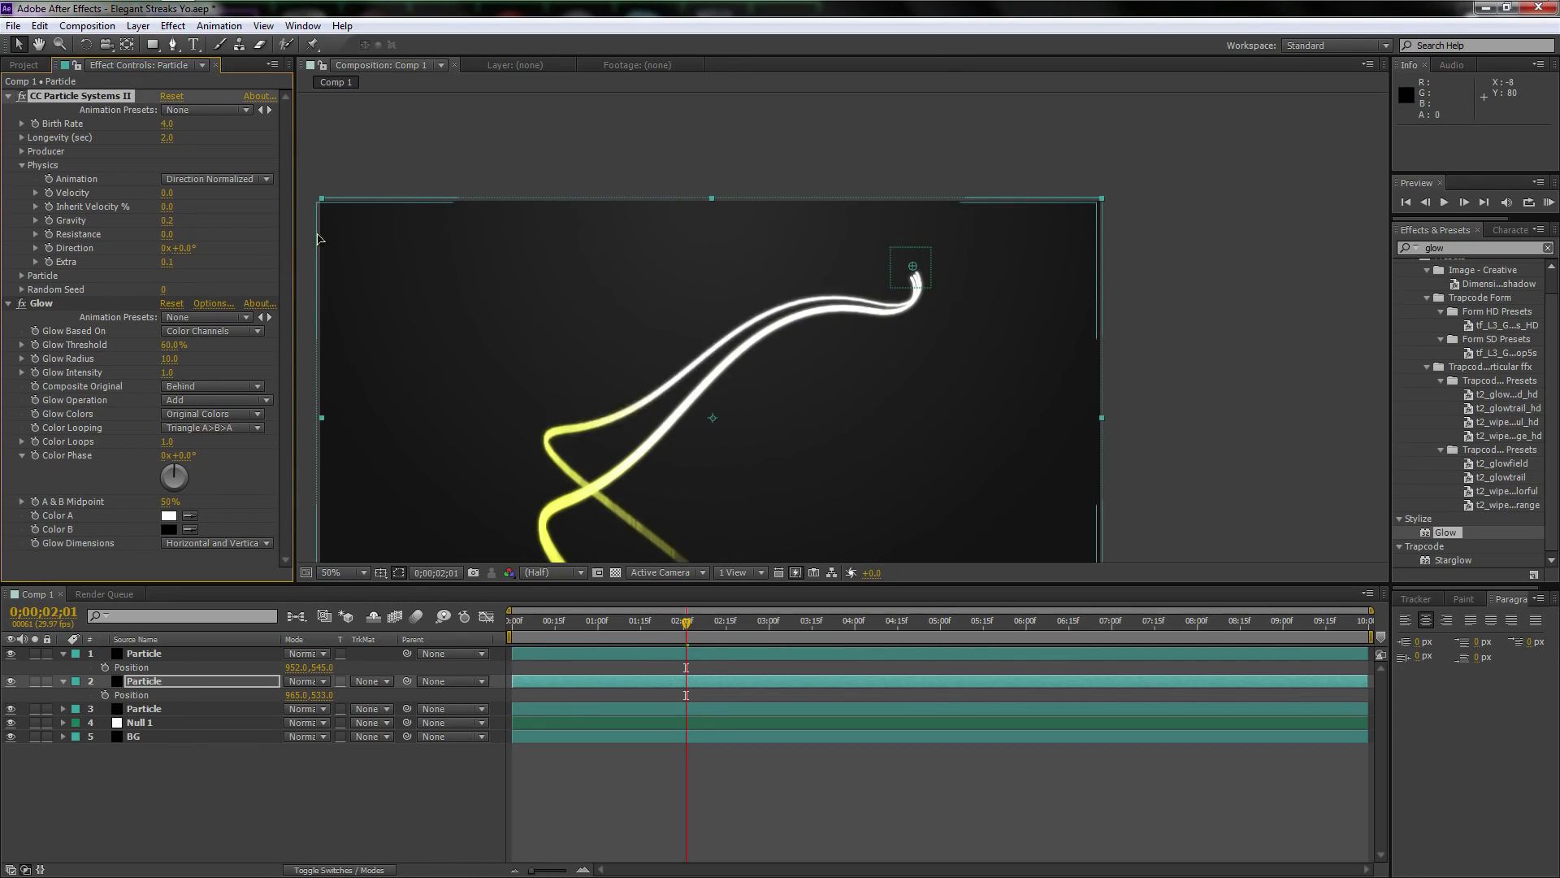
pyautogui.click(167, 221)
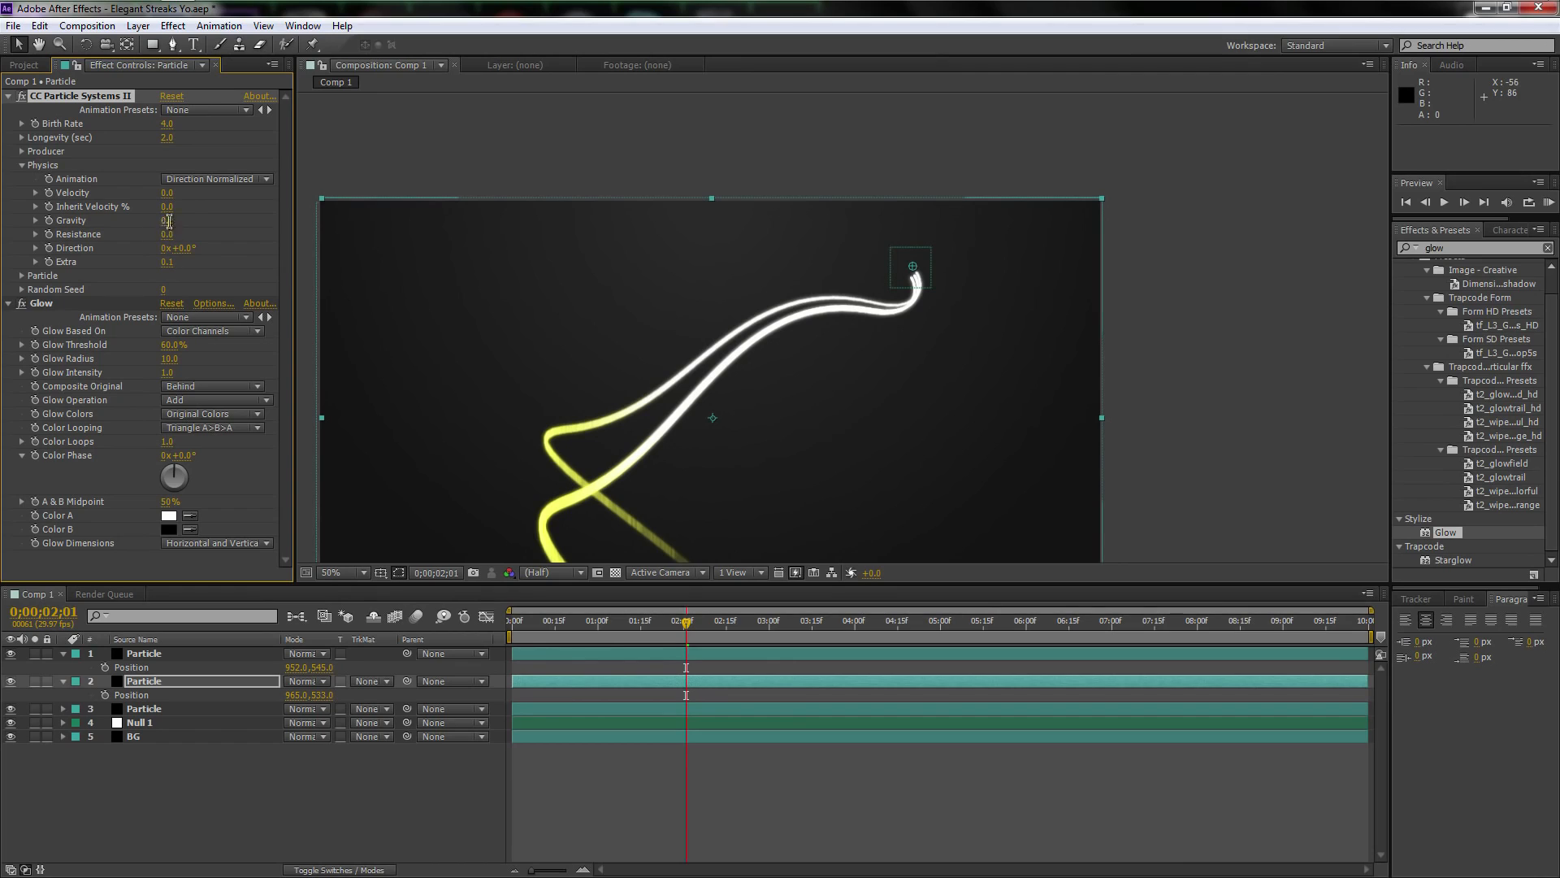
pyautogui.write('.4')
pyautogui.press('Return')
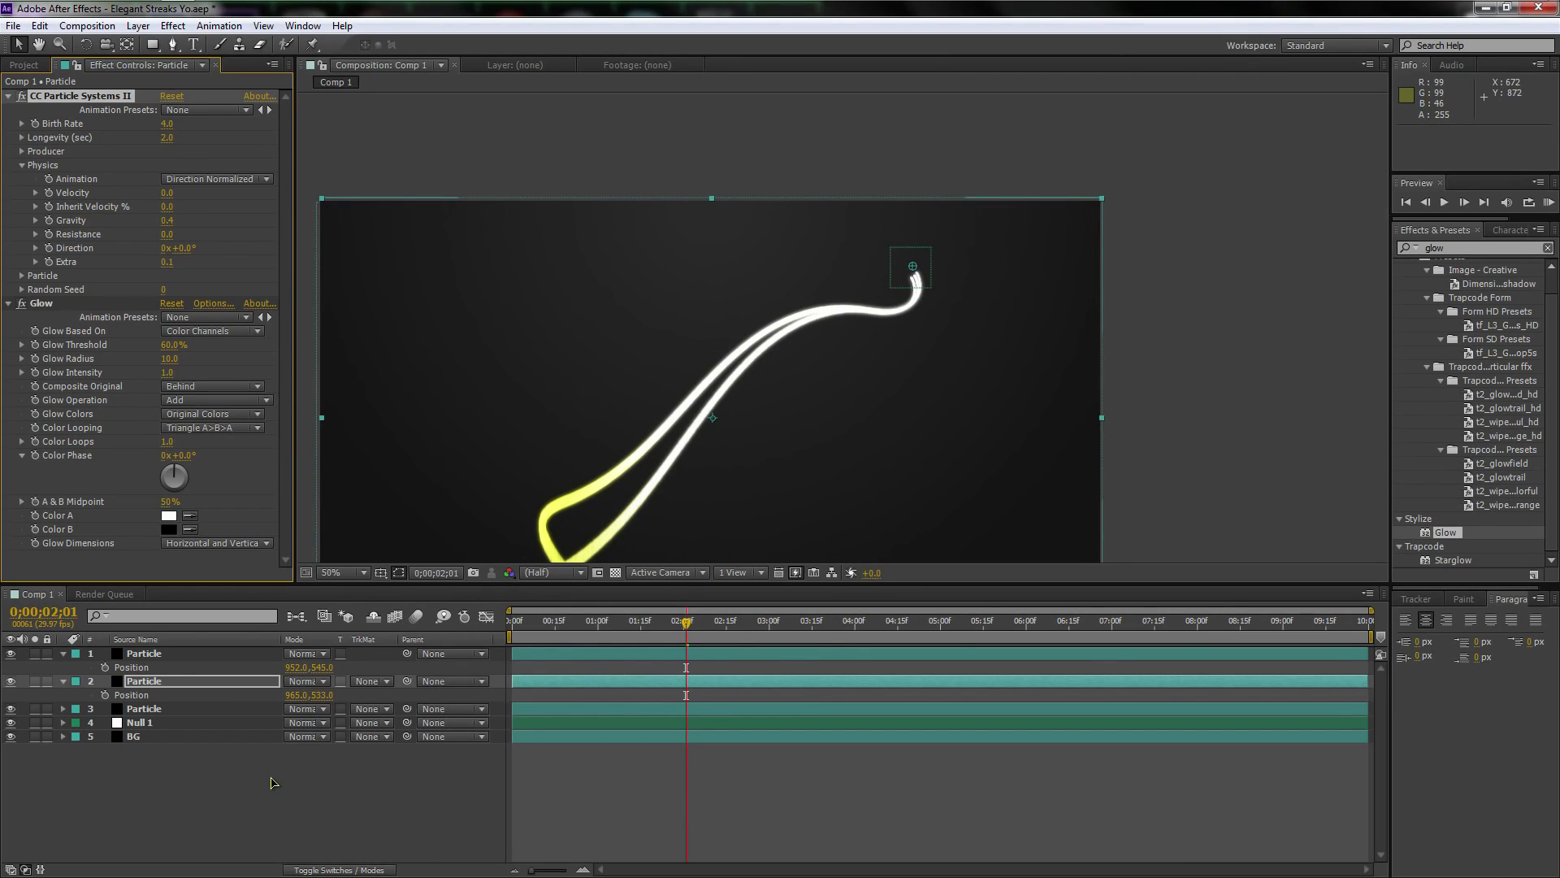
# Run a RAM preview of the composition to examine how the separated streaks move
pyautogui.press('KP_0')
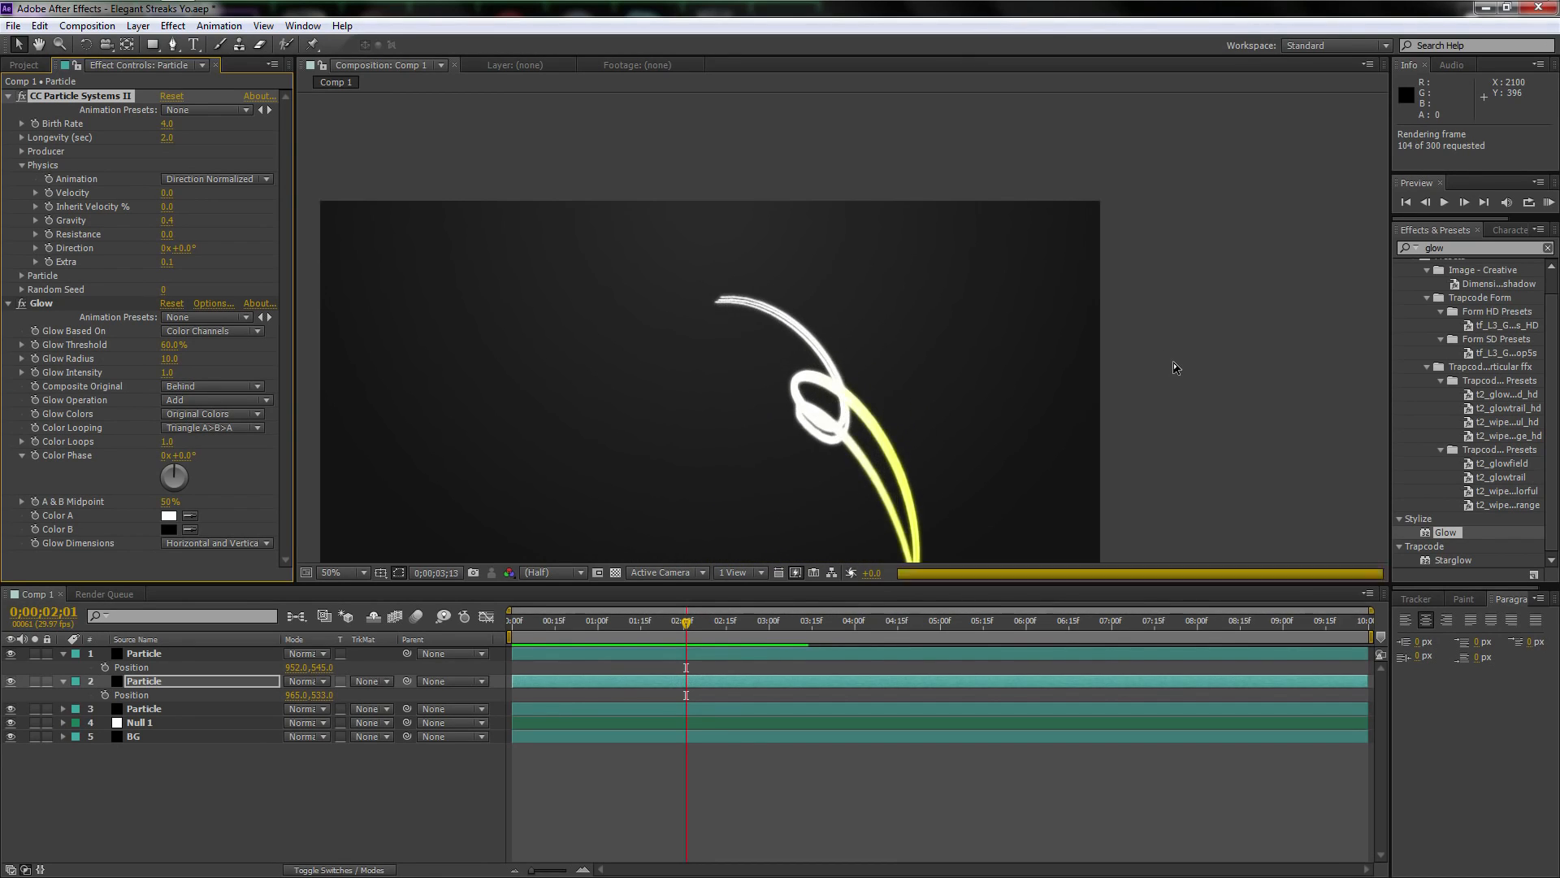
pyautogui.press('space')
pyautogui.press('space')
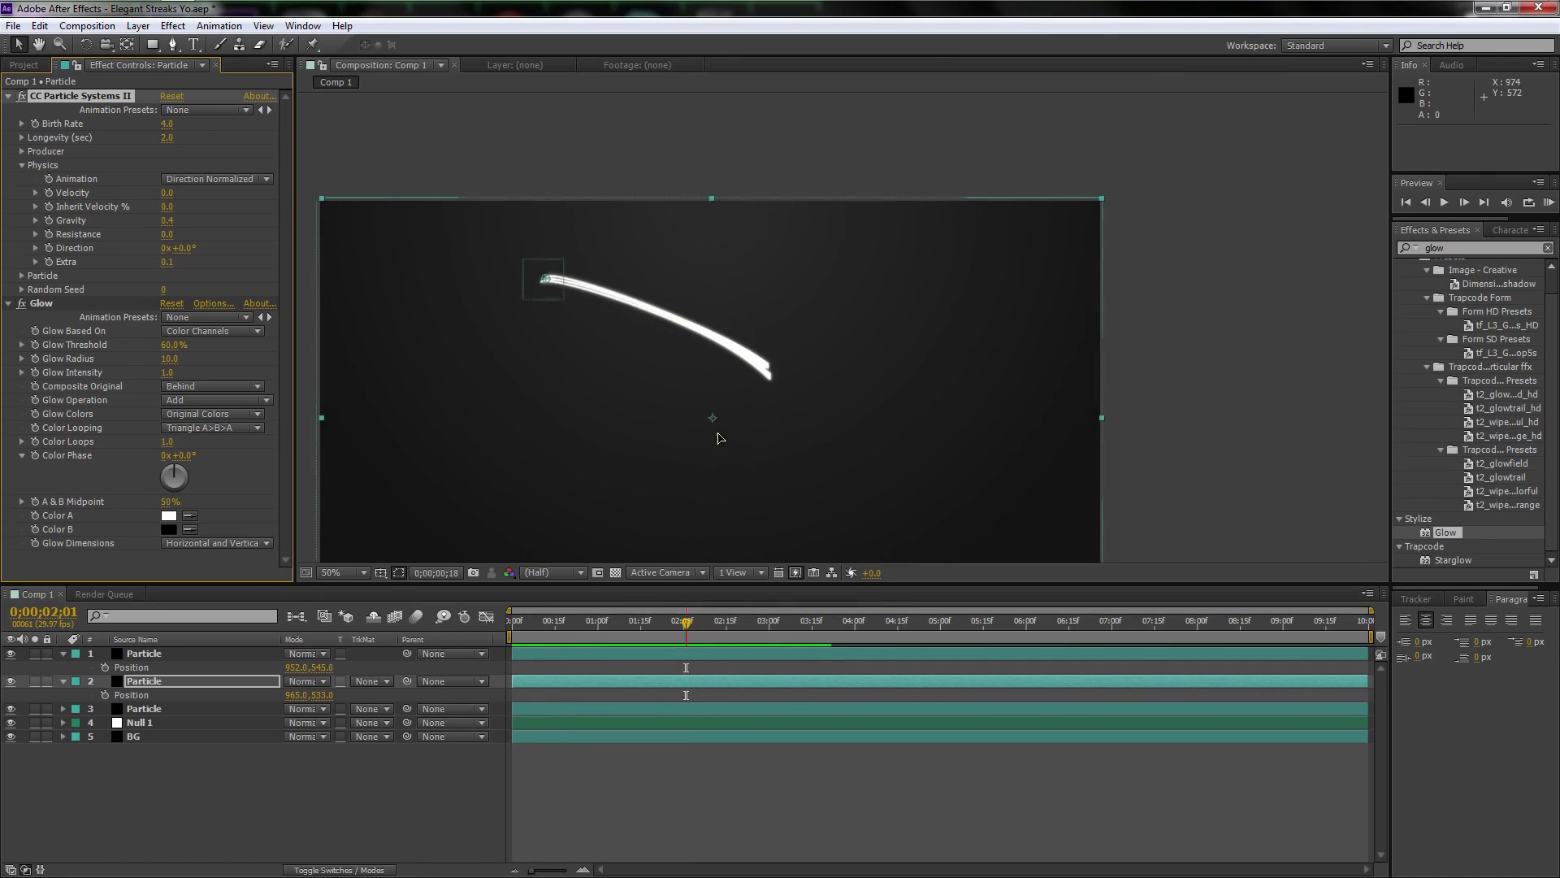
pyautogui.press('space')
pyautogui.moveTo(840, 436); pyautogui.dragTo(894, 349)
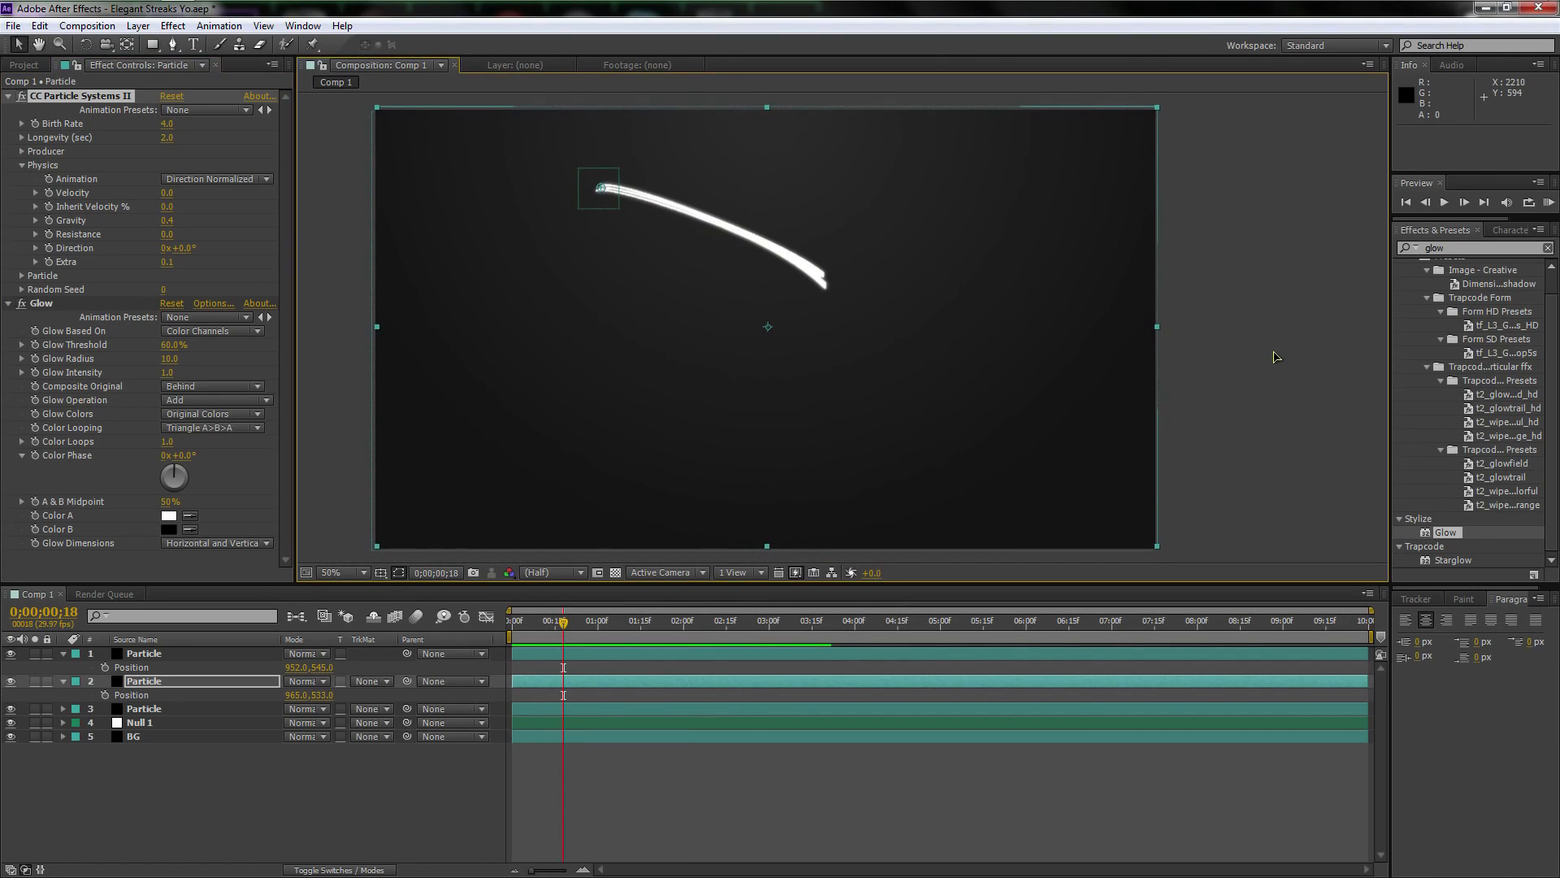
pyautogui.press('space')
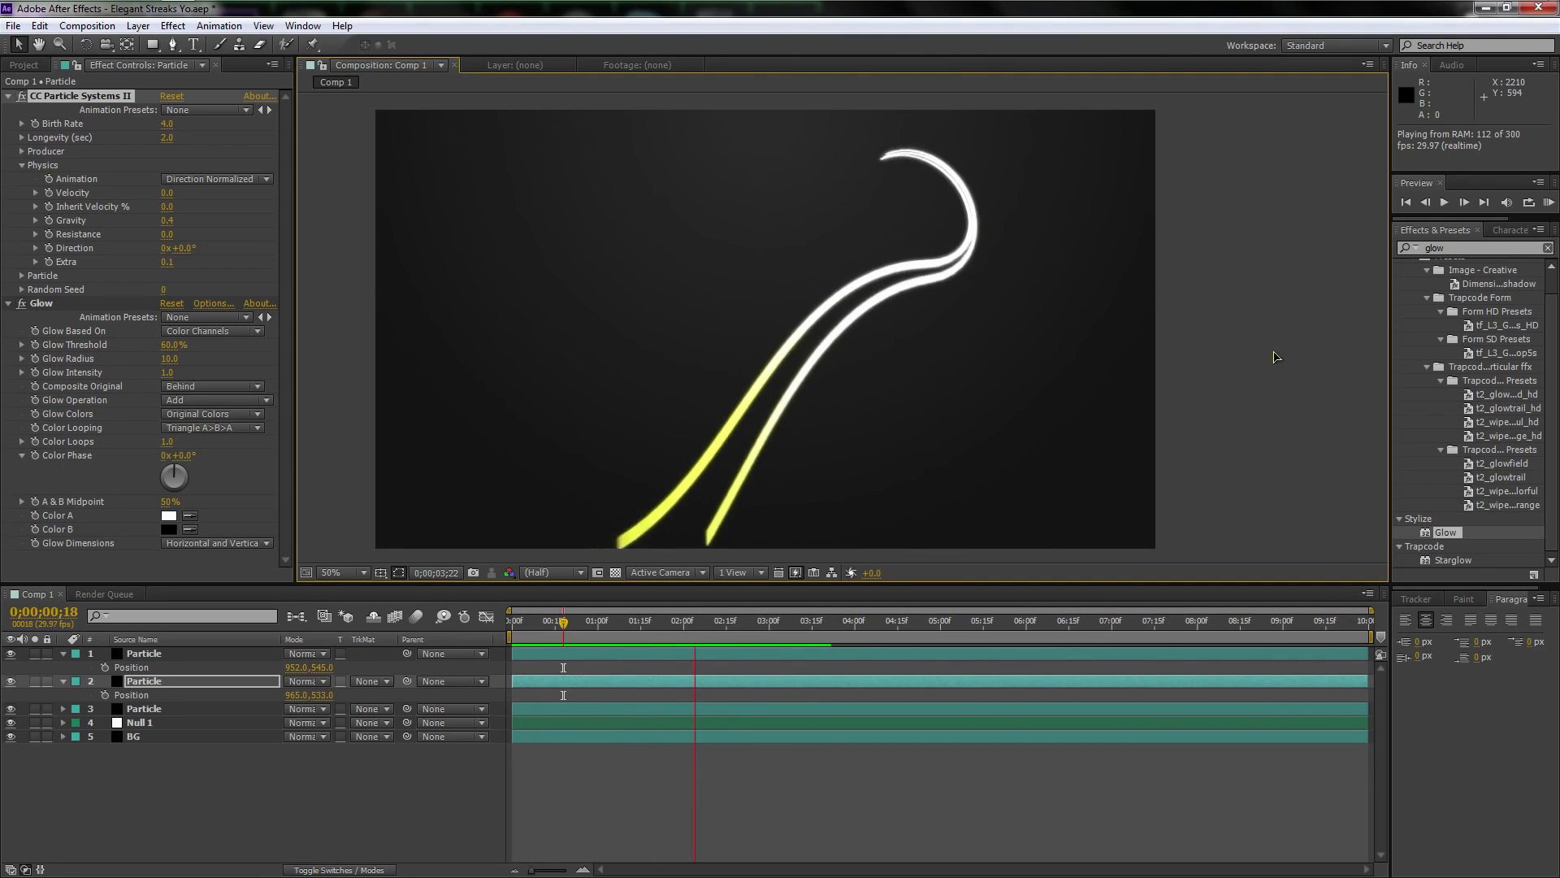
pyautogui.press('space')
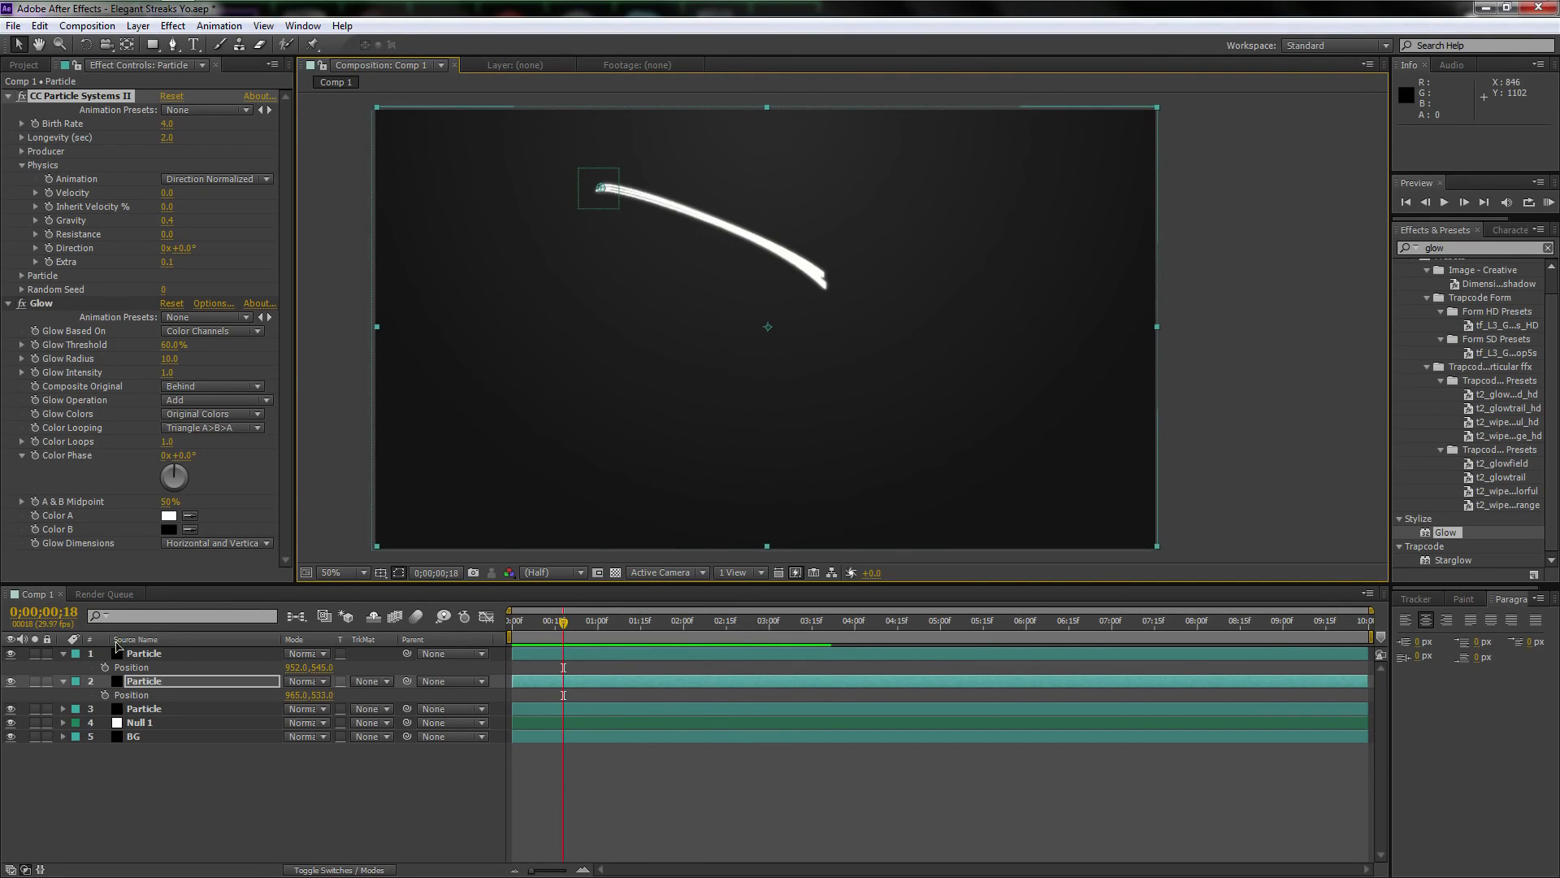
# Collapse the Particle layers' properties and create a black 1920 x 1080 px solid named "Flare"
pyautogui.click(64, 654)
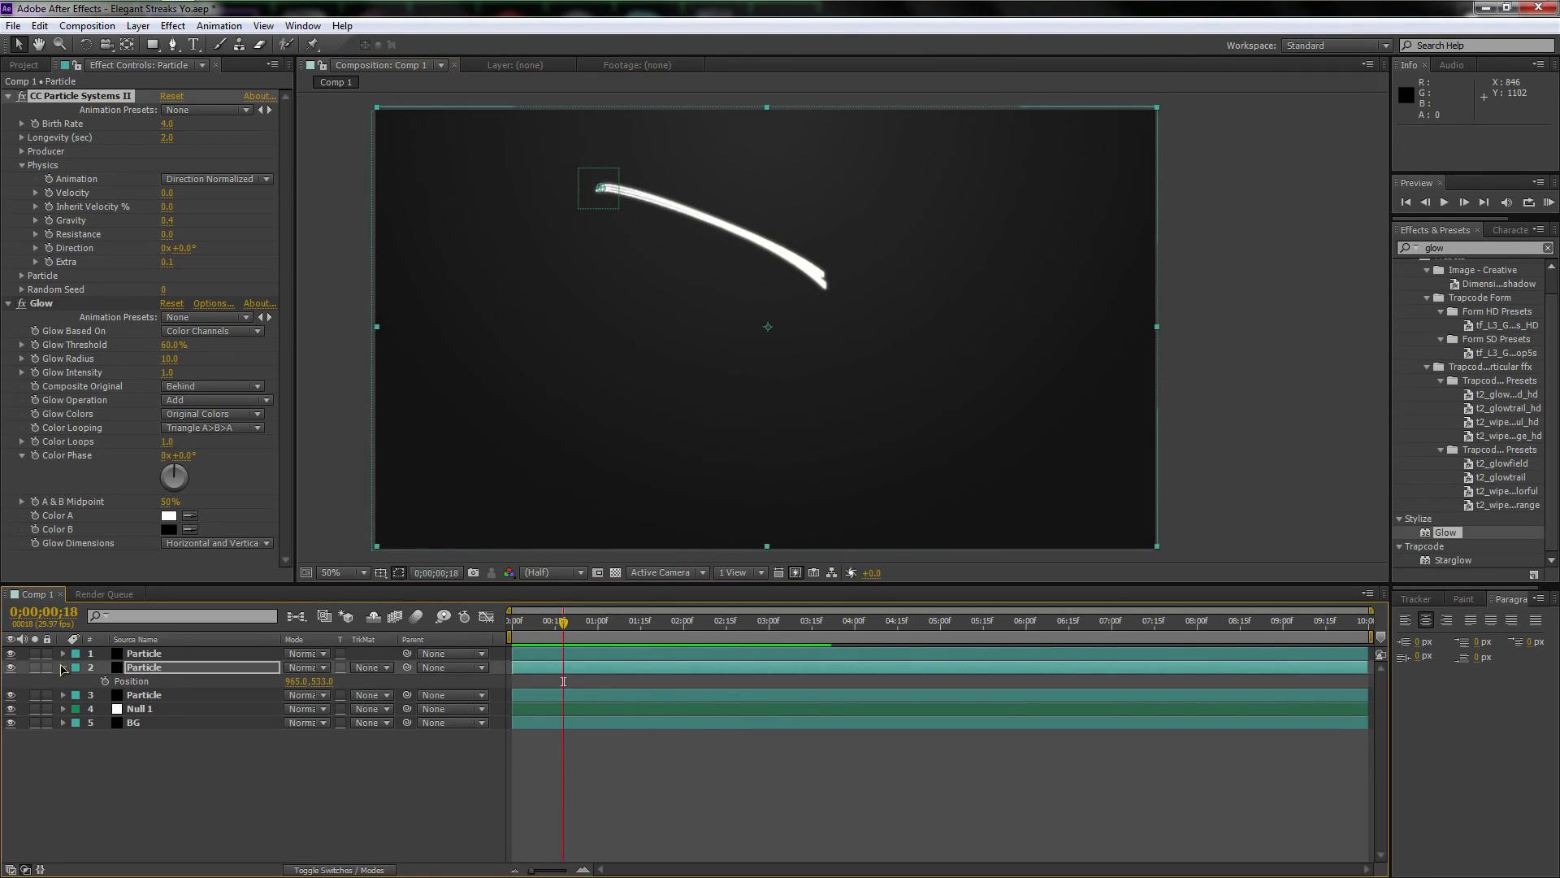
pyautogui.click(63, 668)
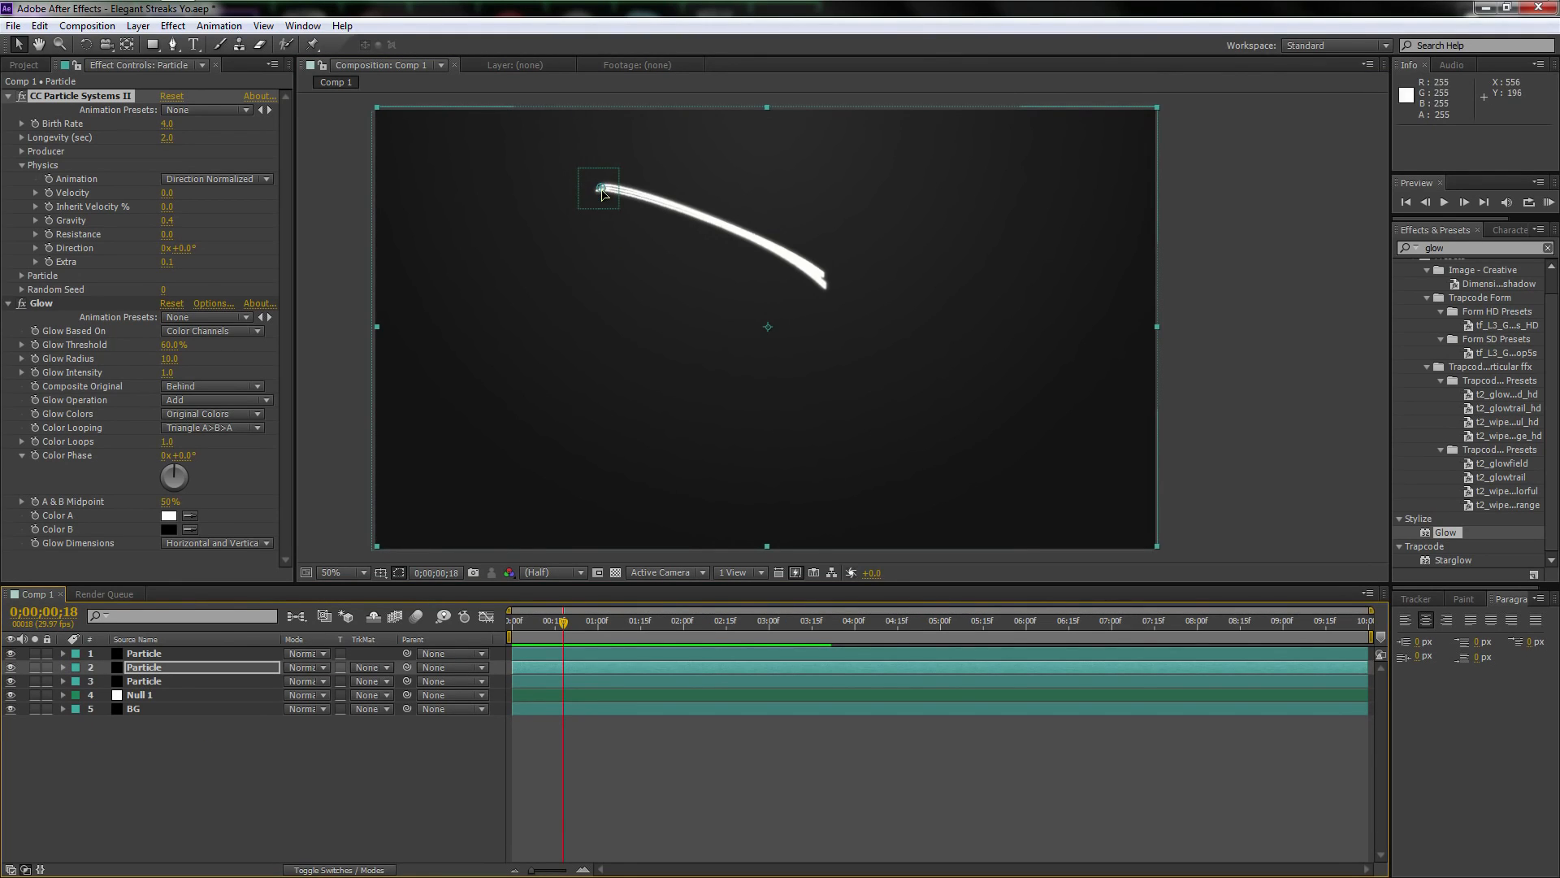
pyautogui.rightClick(195, 744)
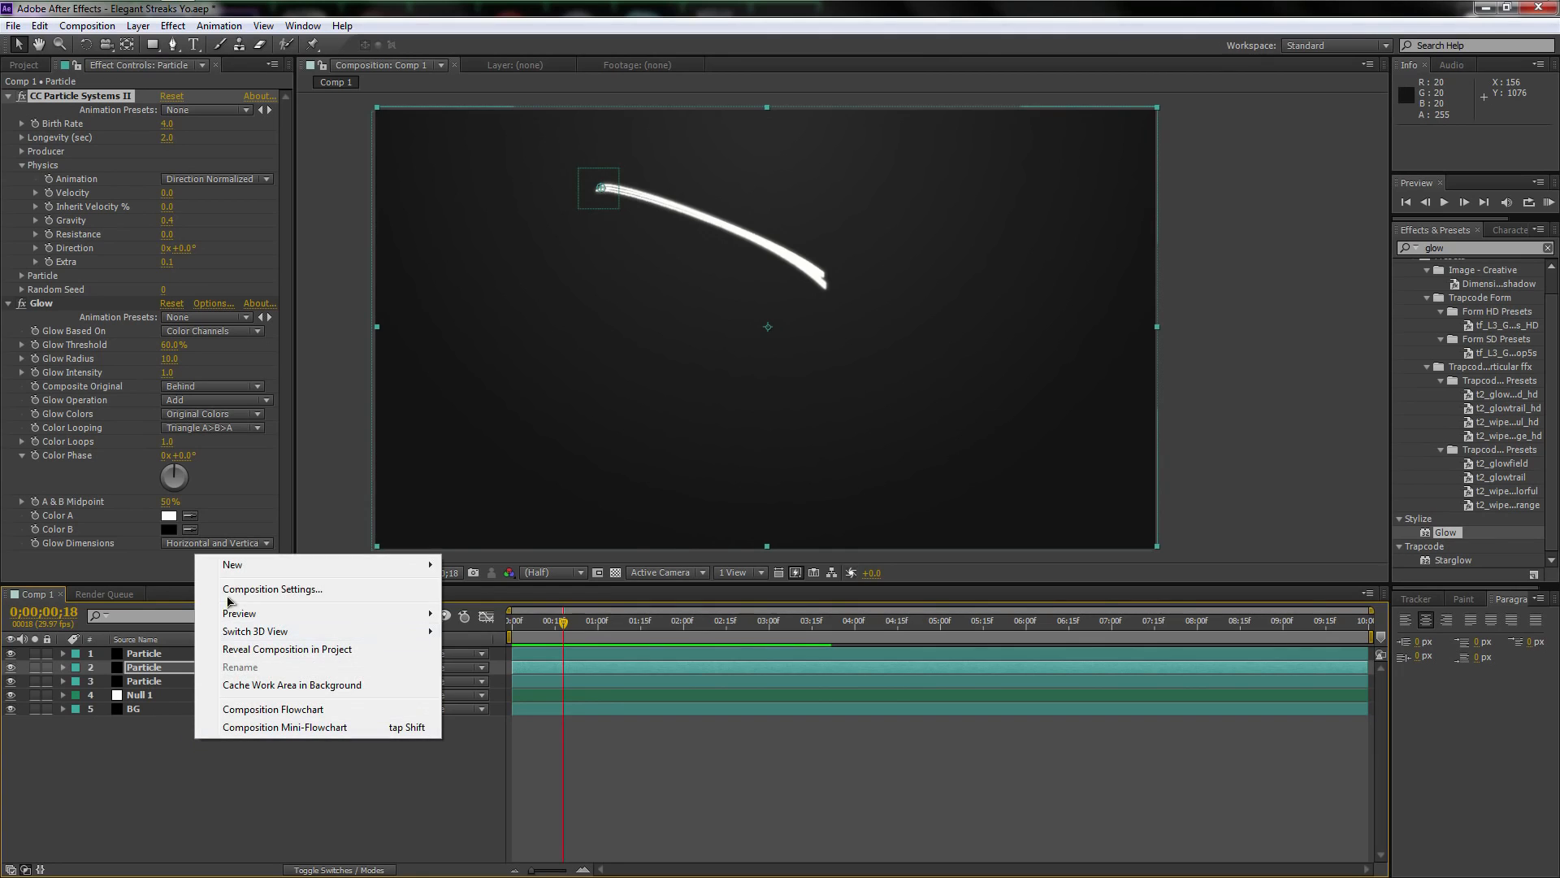
pyautogui.moveTo(410, 566)
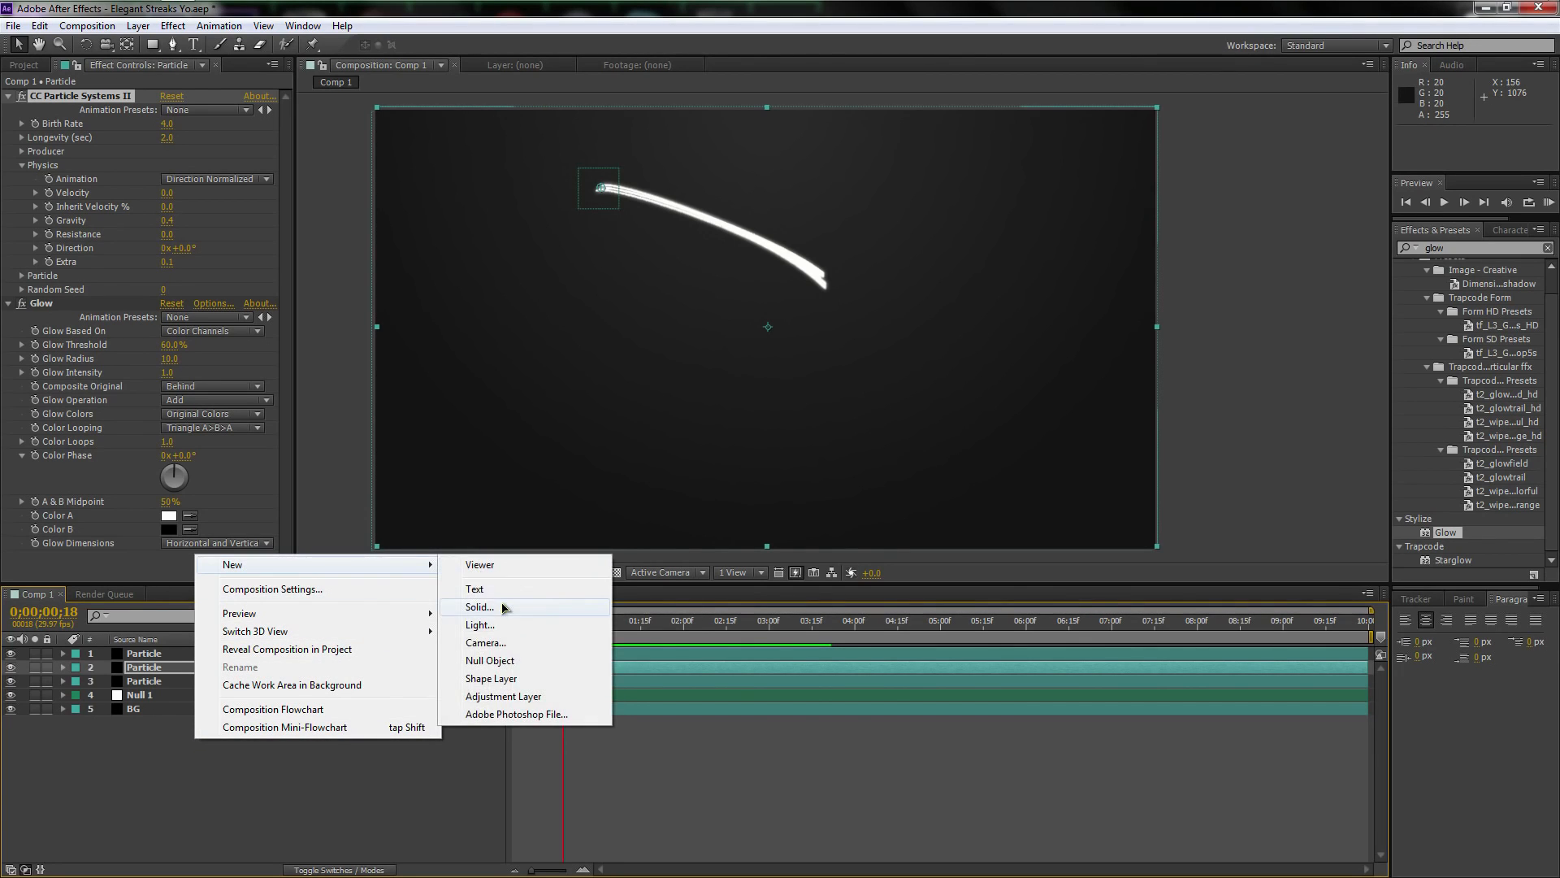
pyautogui.click(597, 606)
pyautogui.write('Fl')
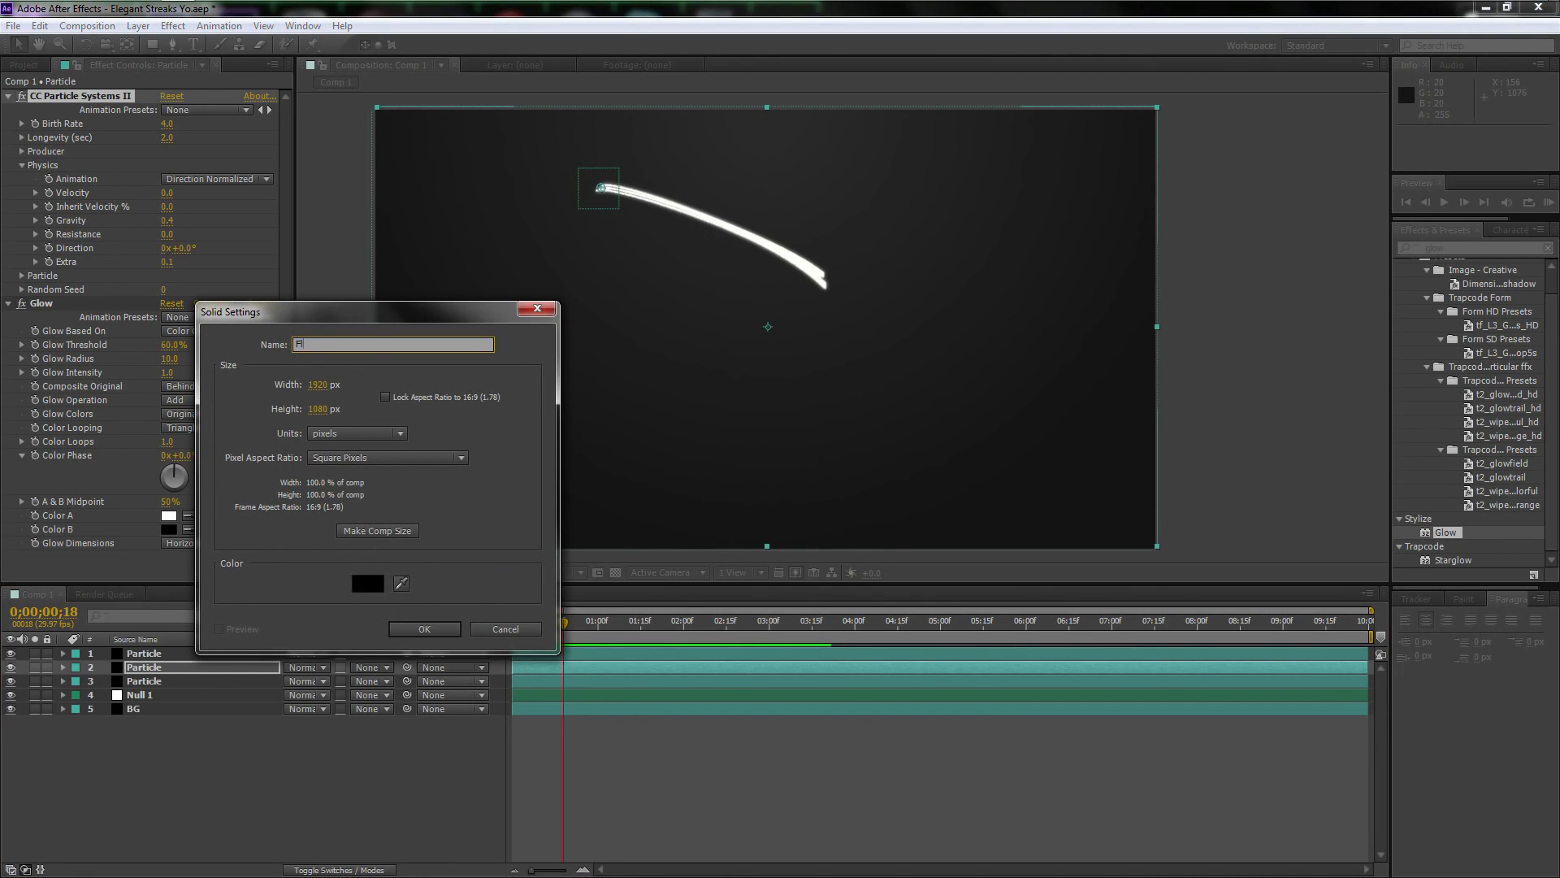
pyautogui.write('are')
pyautogui.press('Return')
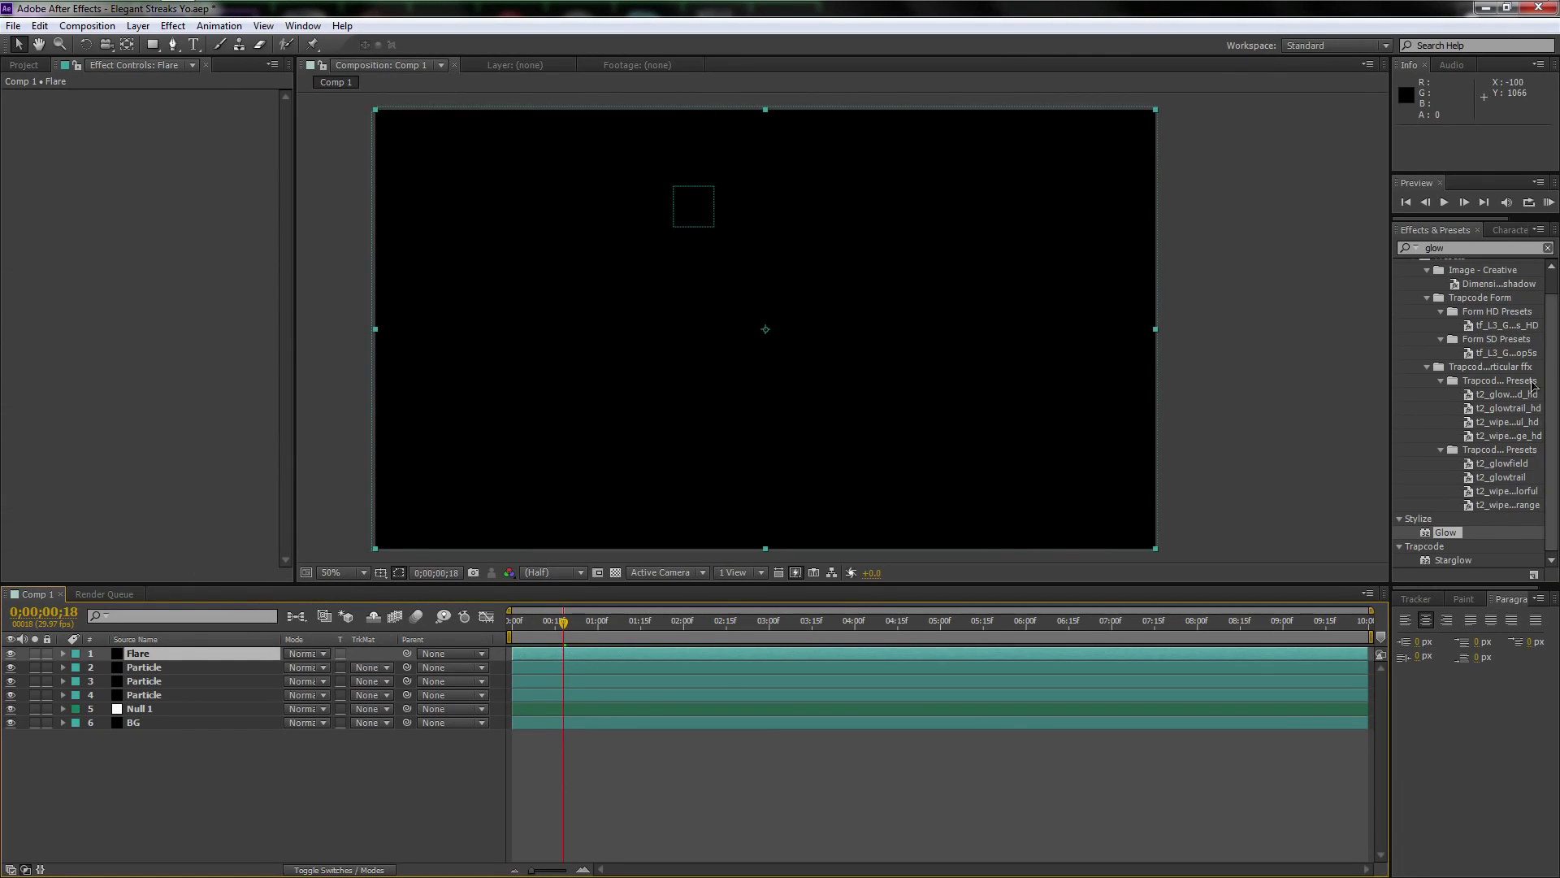
# Clear the effects search and apply the Video Copilot Optical Flares effect to the Flare layer
pyautogui.moveTo(1473, 247); pyautogui.dragTo(1380, 246)
pyautogui.press('BackSpace')
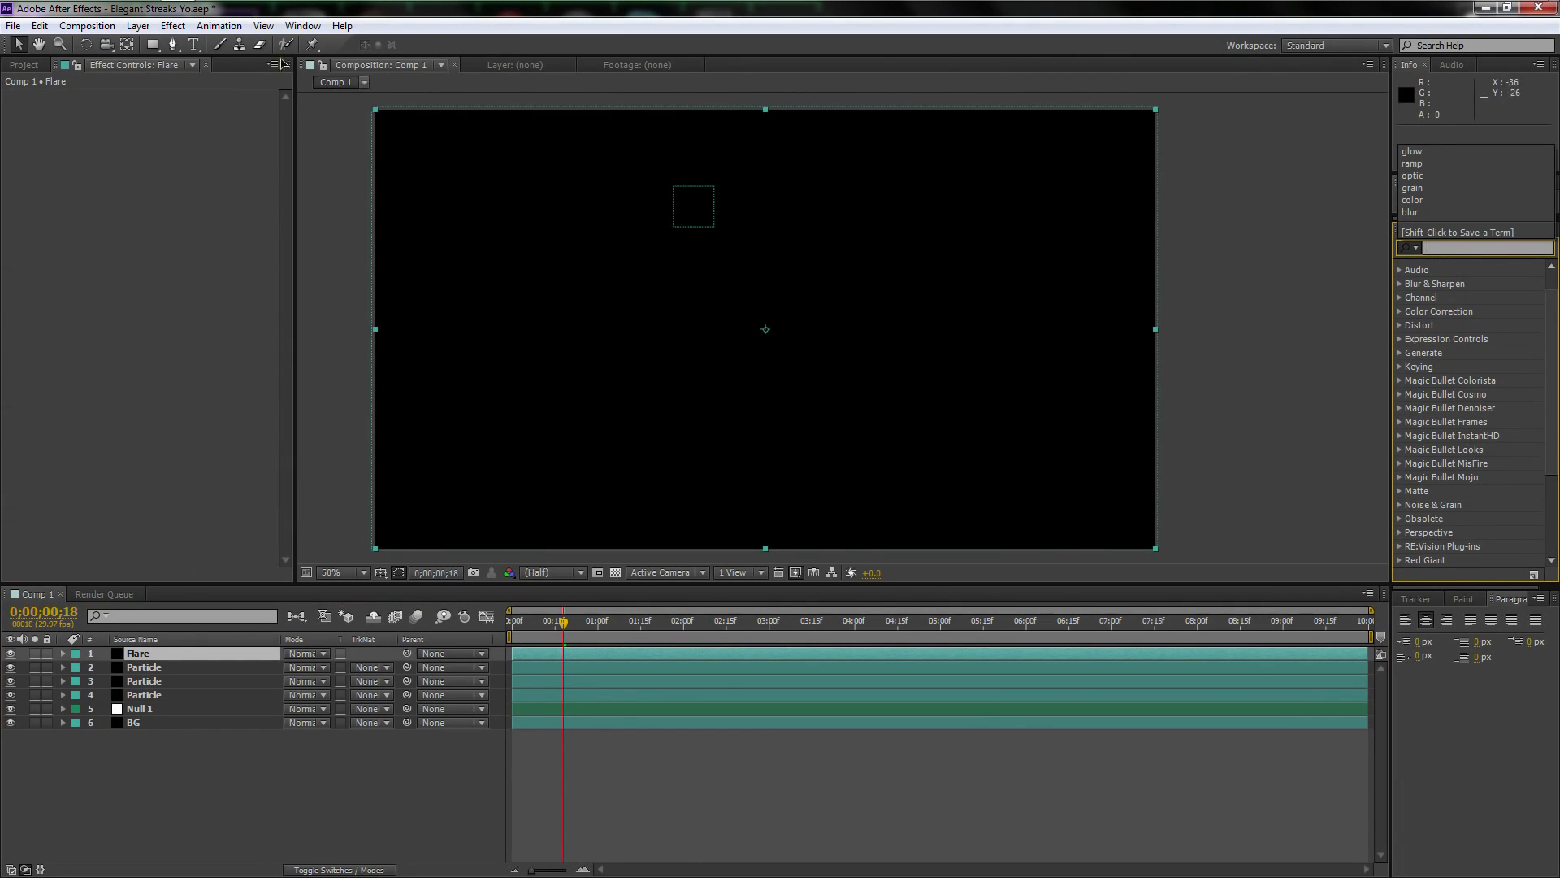
pyautogui.click(169, 652)
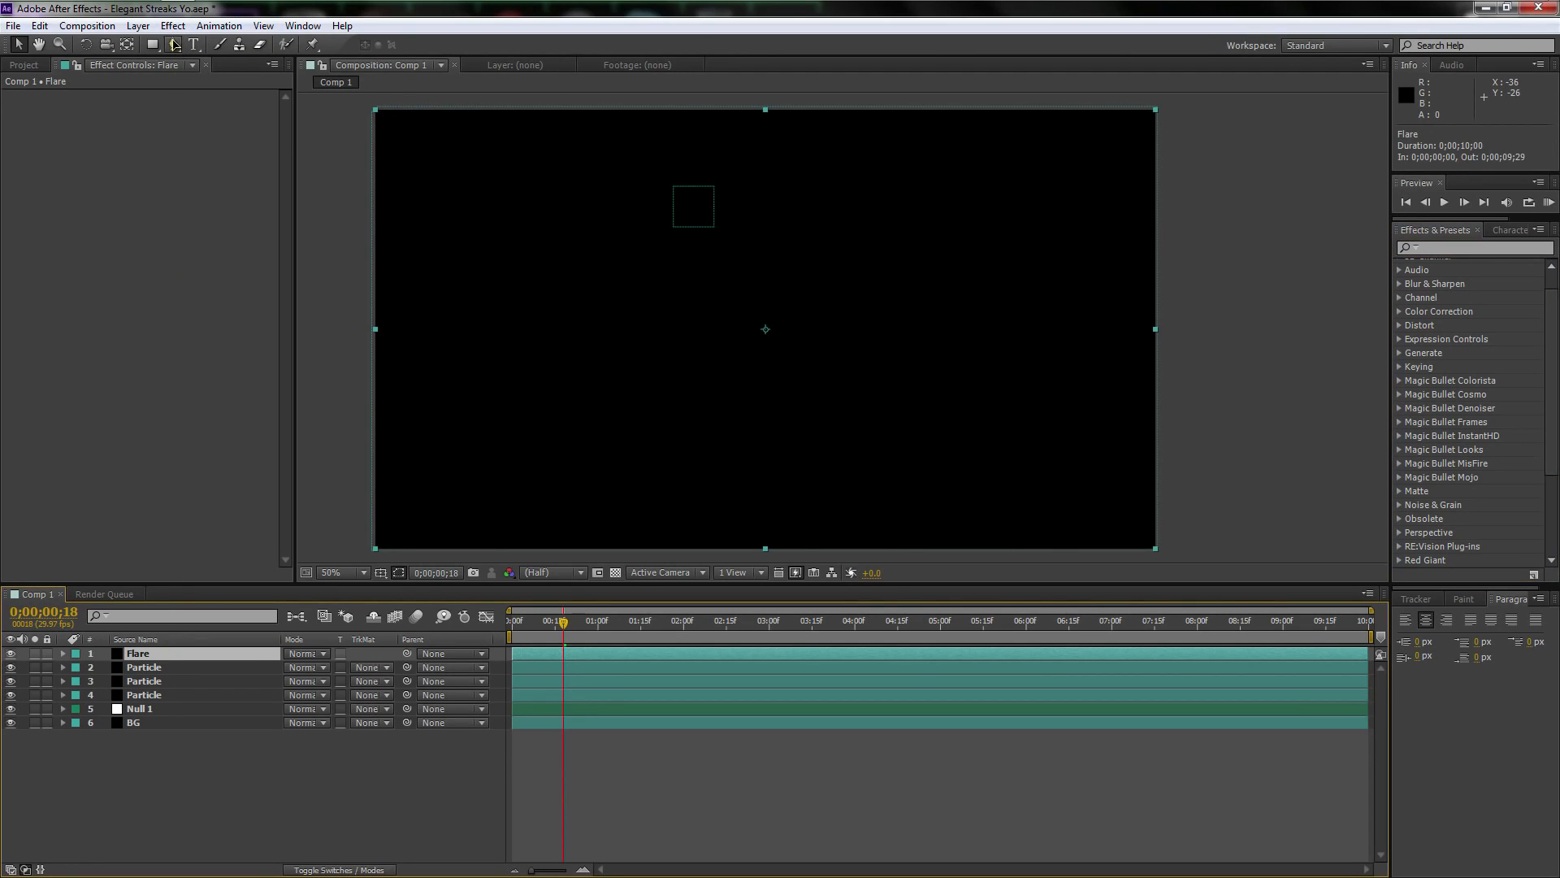
pyautogui.click(172, 25)
pyautogui.moveTo(267, 660)
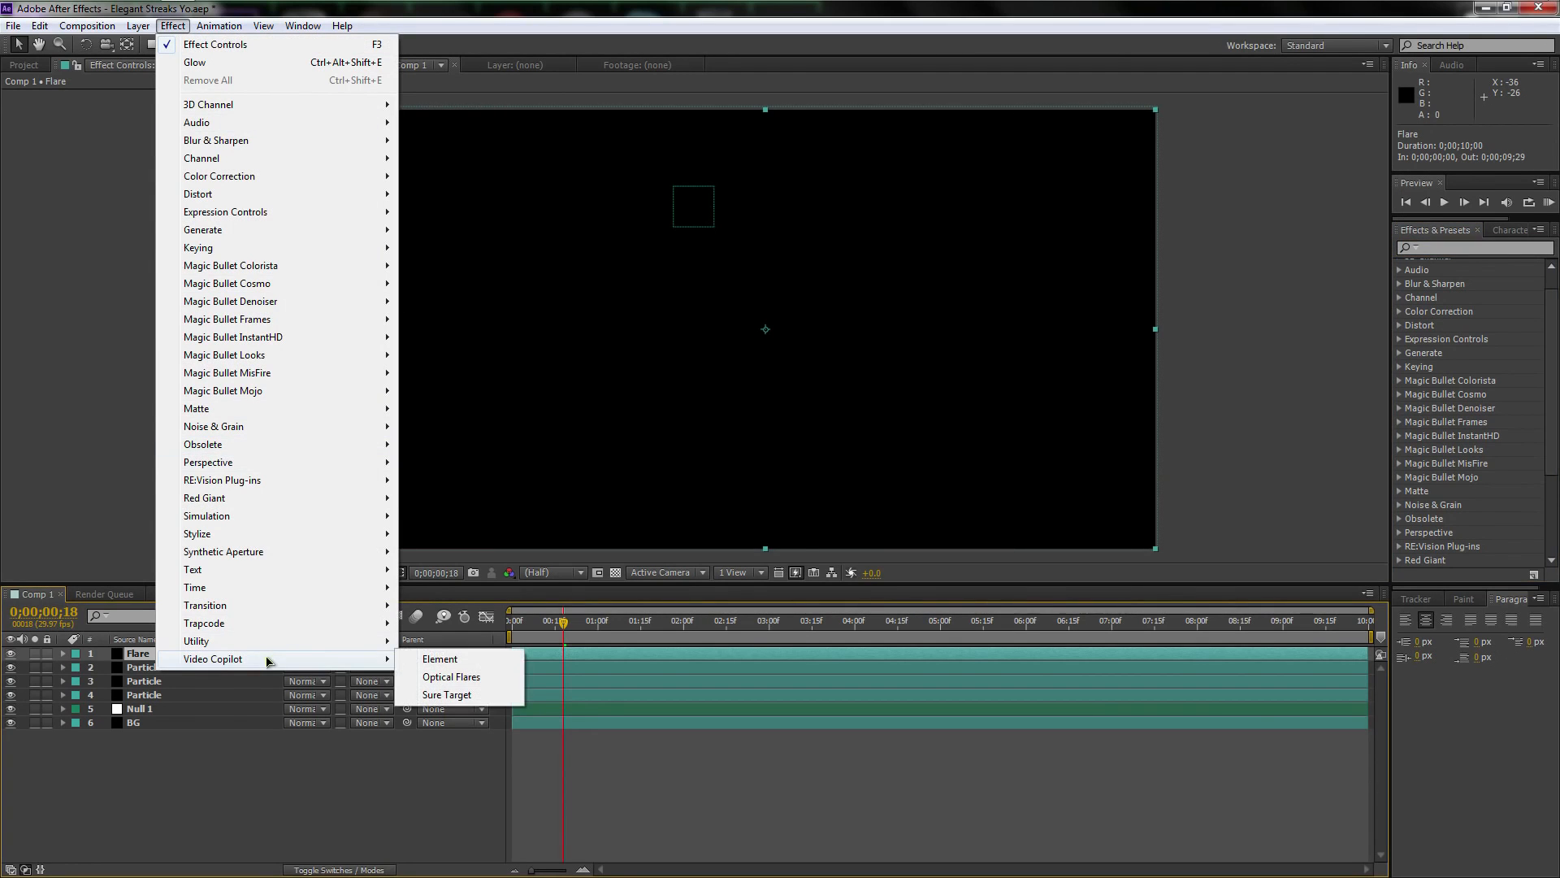
pyautogui.click(467, 677)
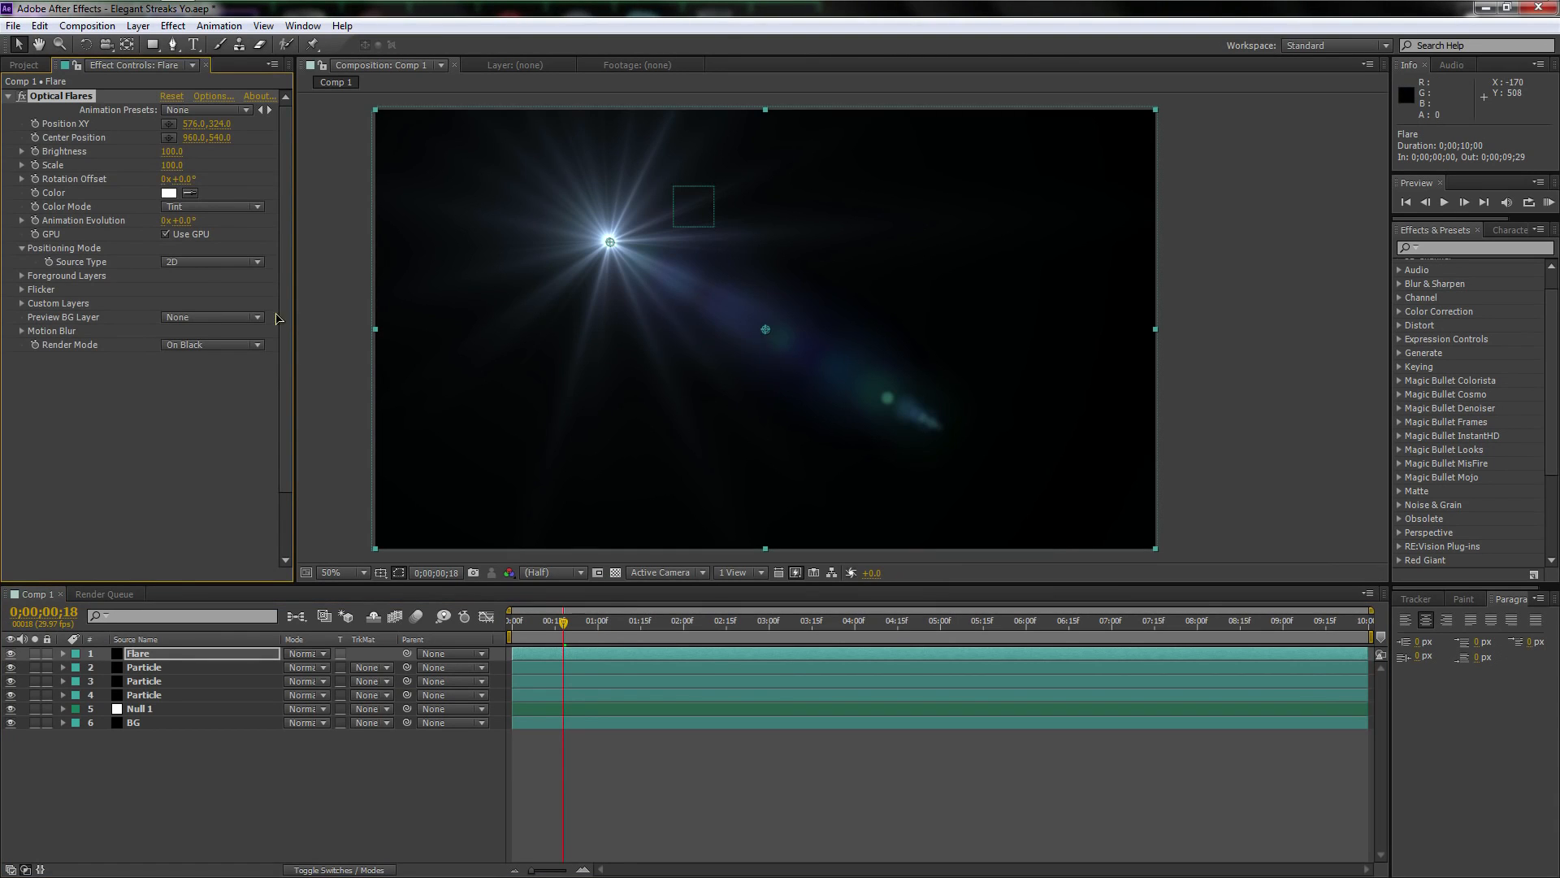
# Add an expression to the Optical Flares Position XY that links it to the Position of Null 1
pyautogui.keyDown('alt'); pyautogui.click(34, 126); pyautogui.keyUp('alt')
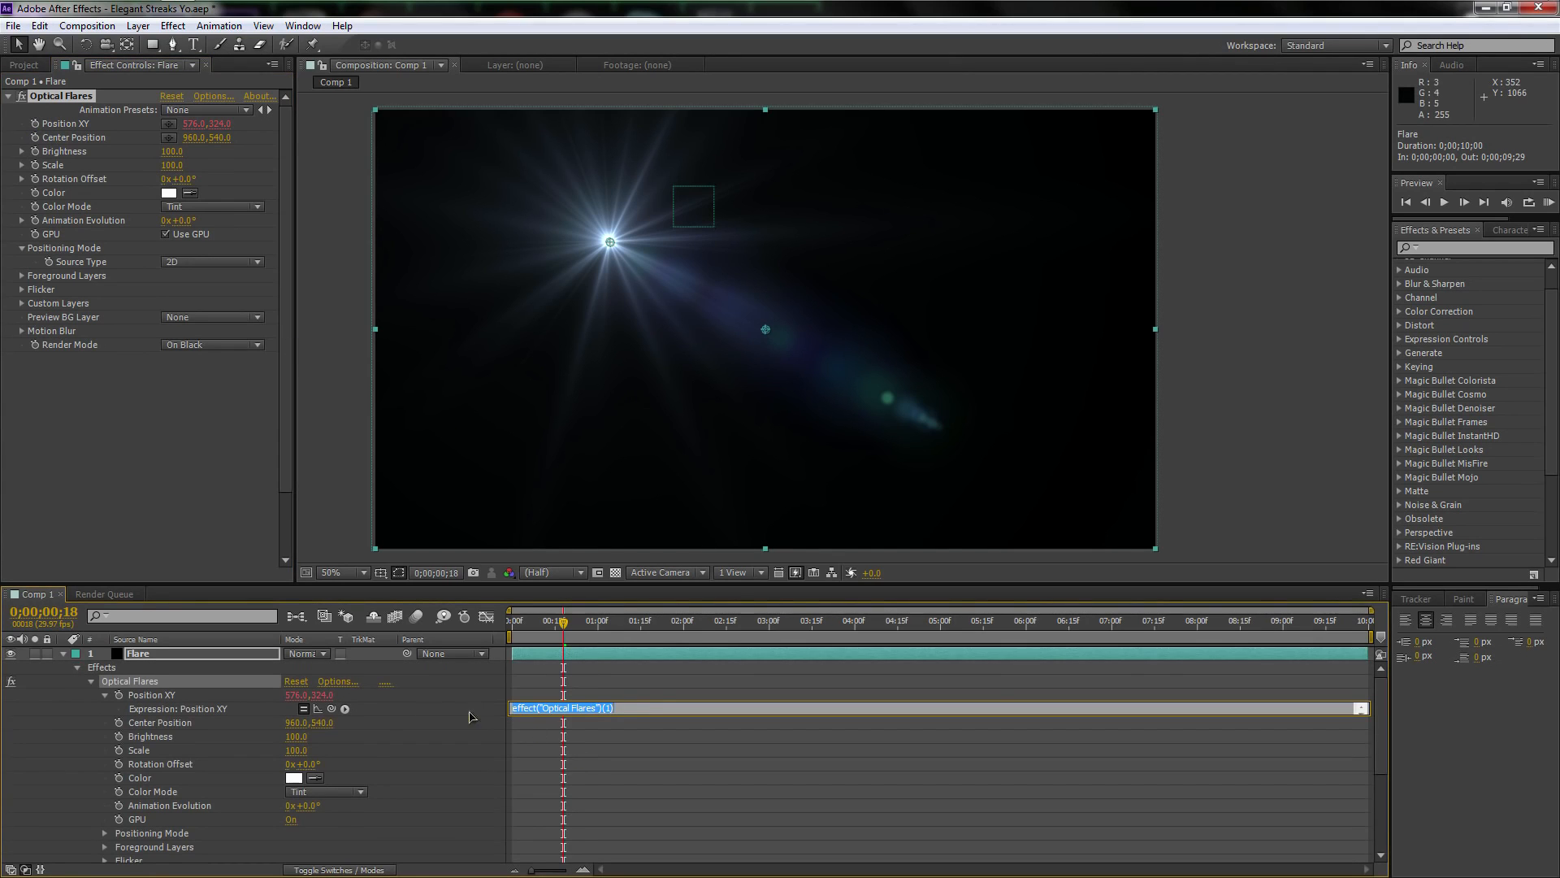
pyautogui.click(173, 685)
pyautogui.scroll(-4, 174, 691)
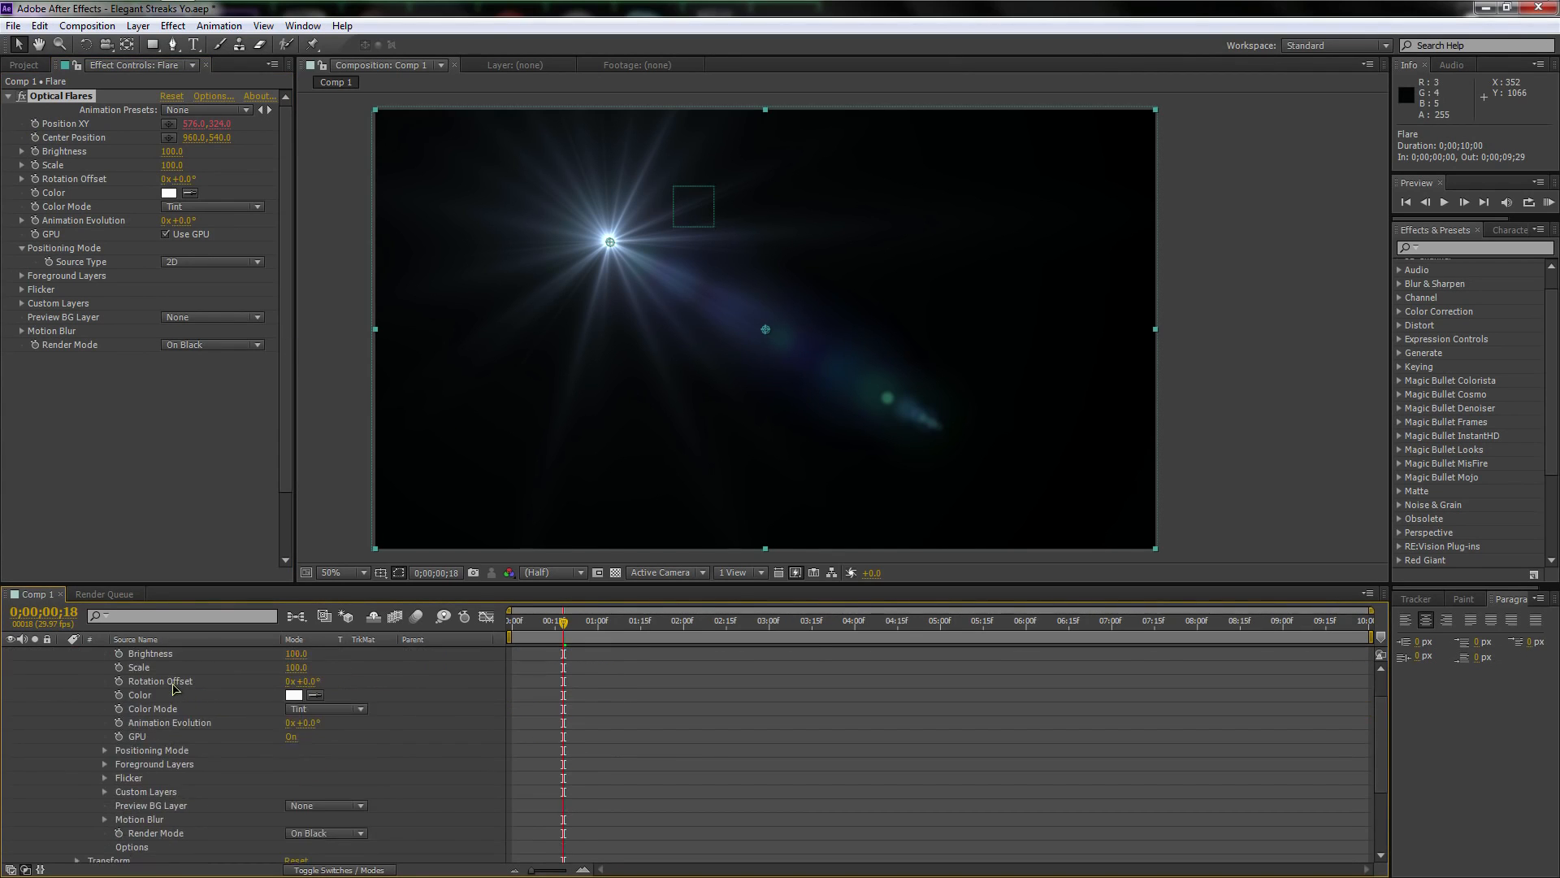
pyautogui.click(147, 842)
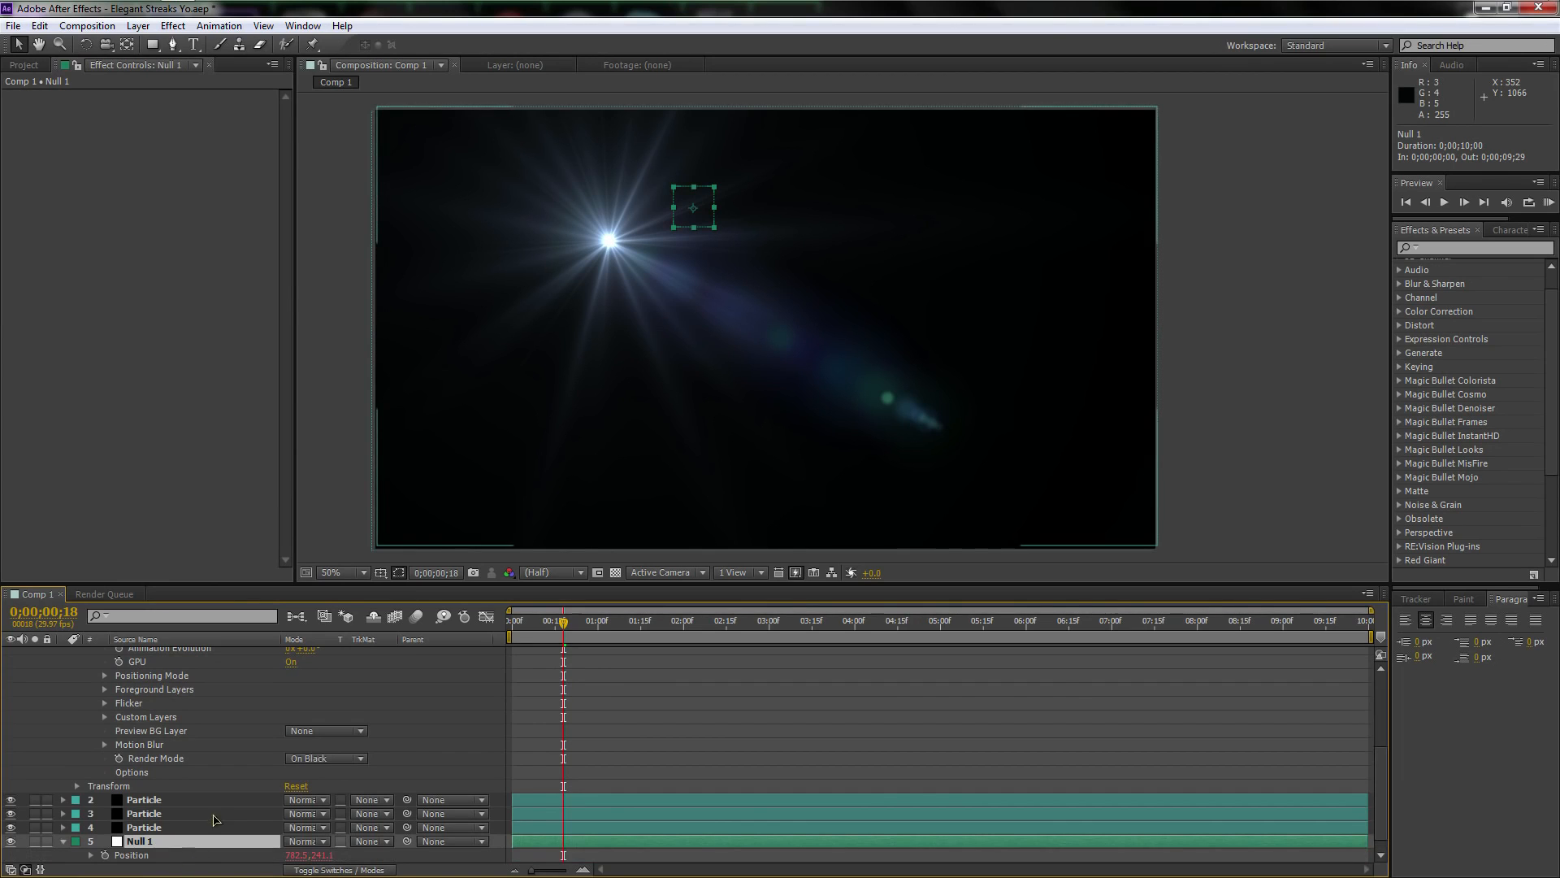
pyautogui.scroll(6, 213, 804)
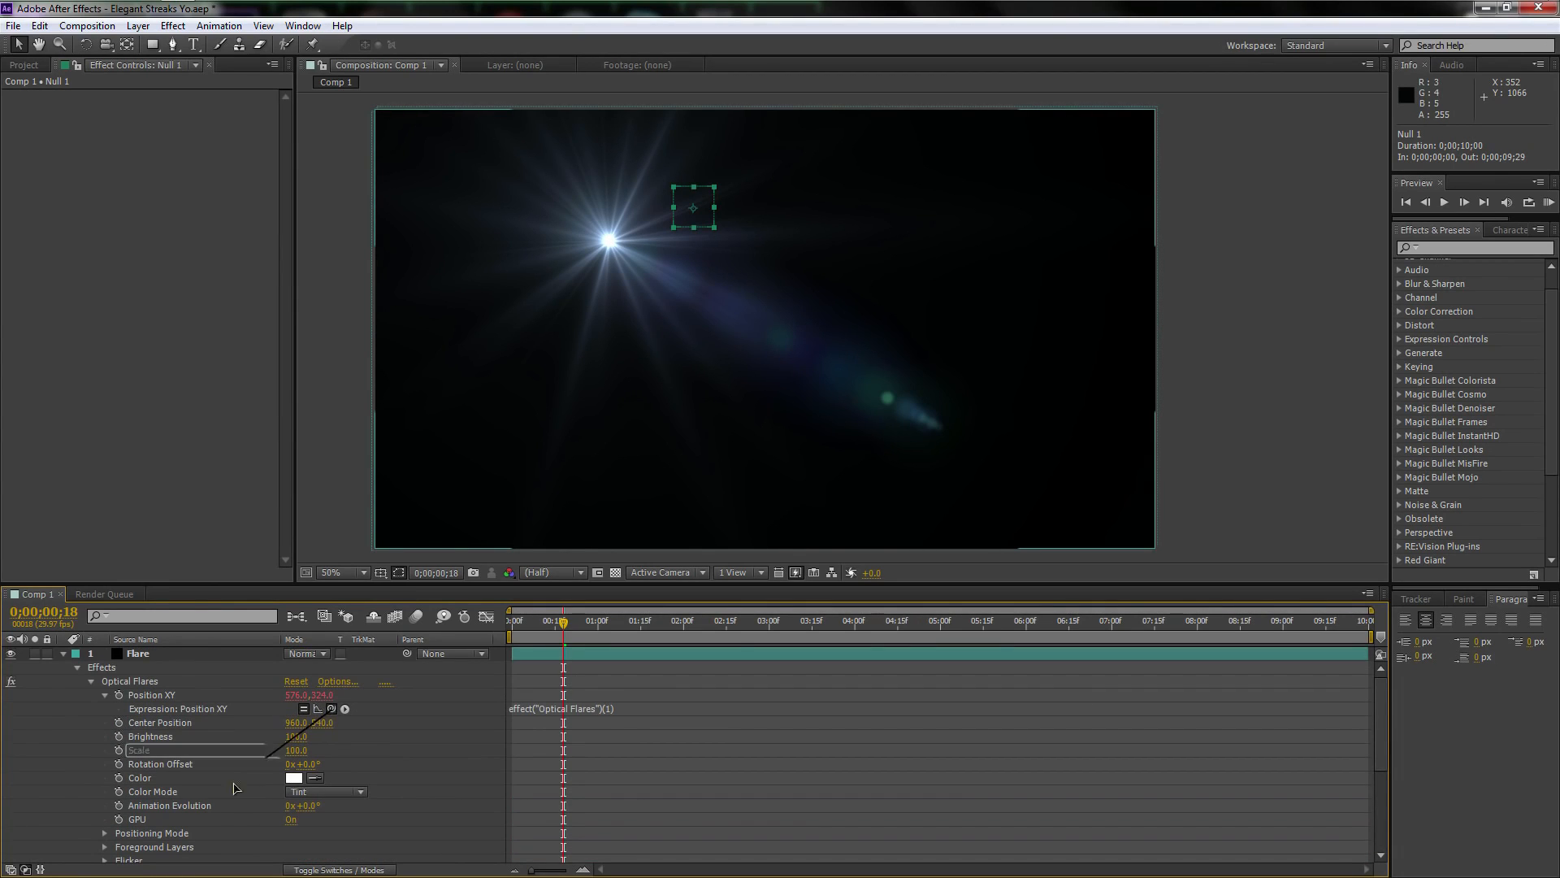
pyautogui.moveTo(234, 787); pyautogui.dragTo(152, 844)
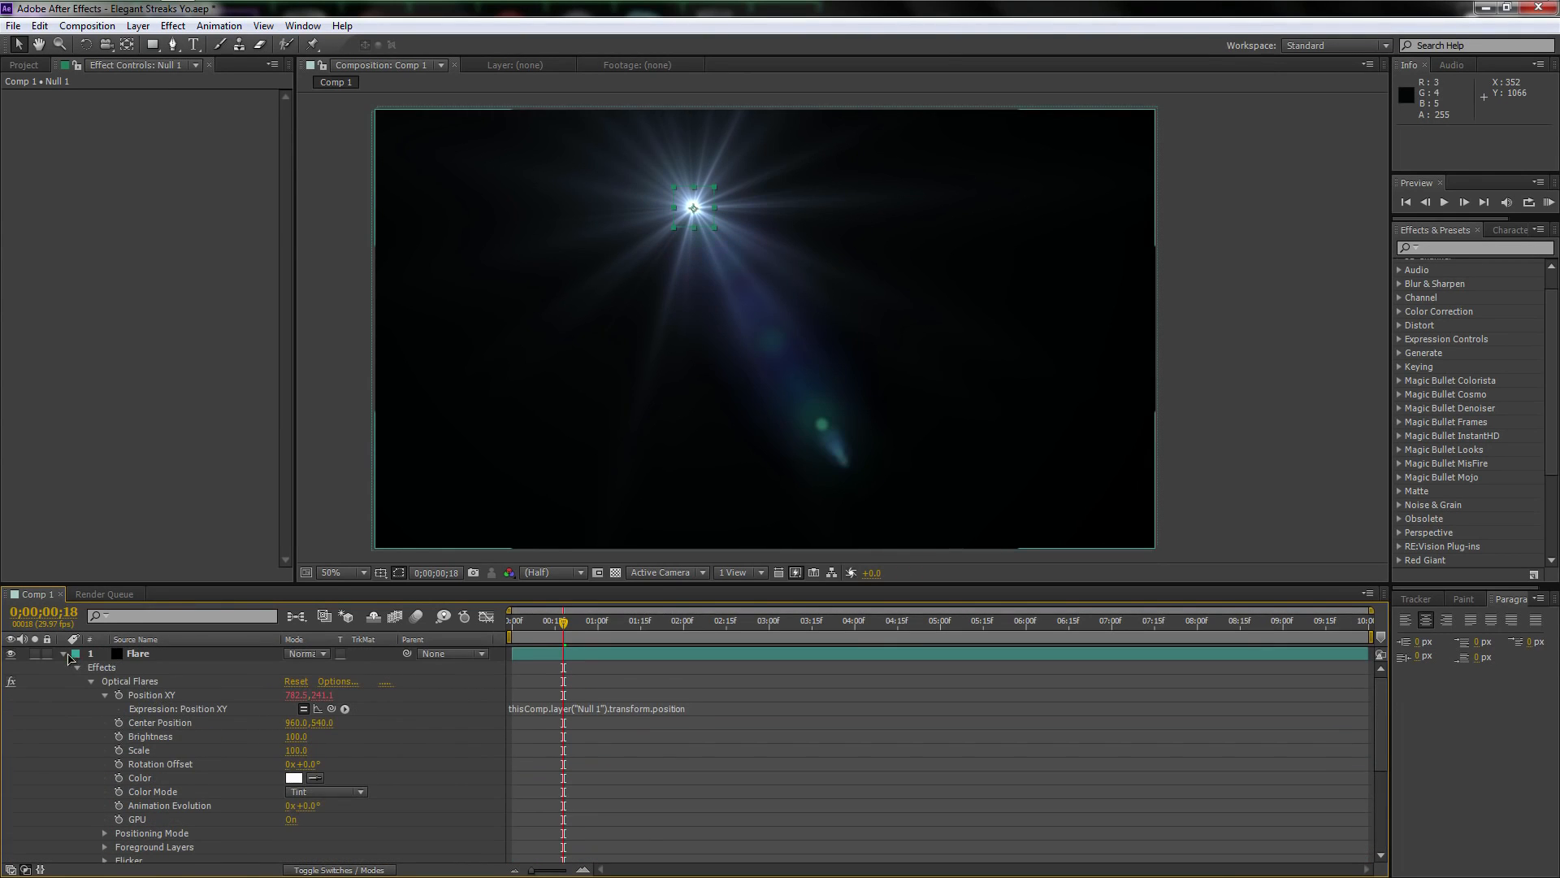
# Collapse the Flare layer's properties and set its Optical Flares Render Mode to On Transparent
pyautogui.click(62, 654)
pyautogui.click(166, 655)
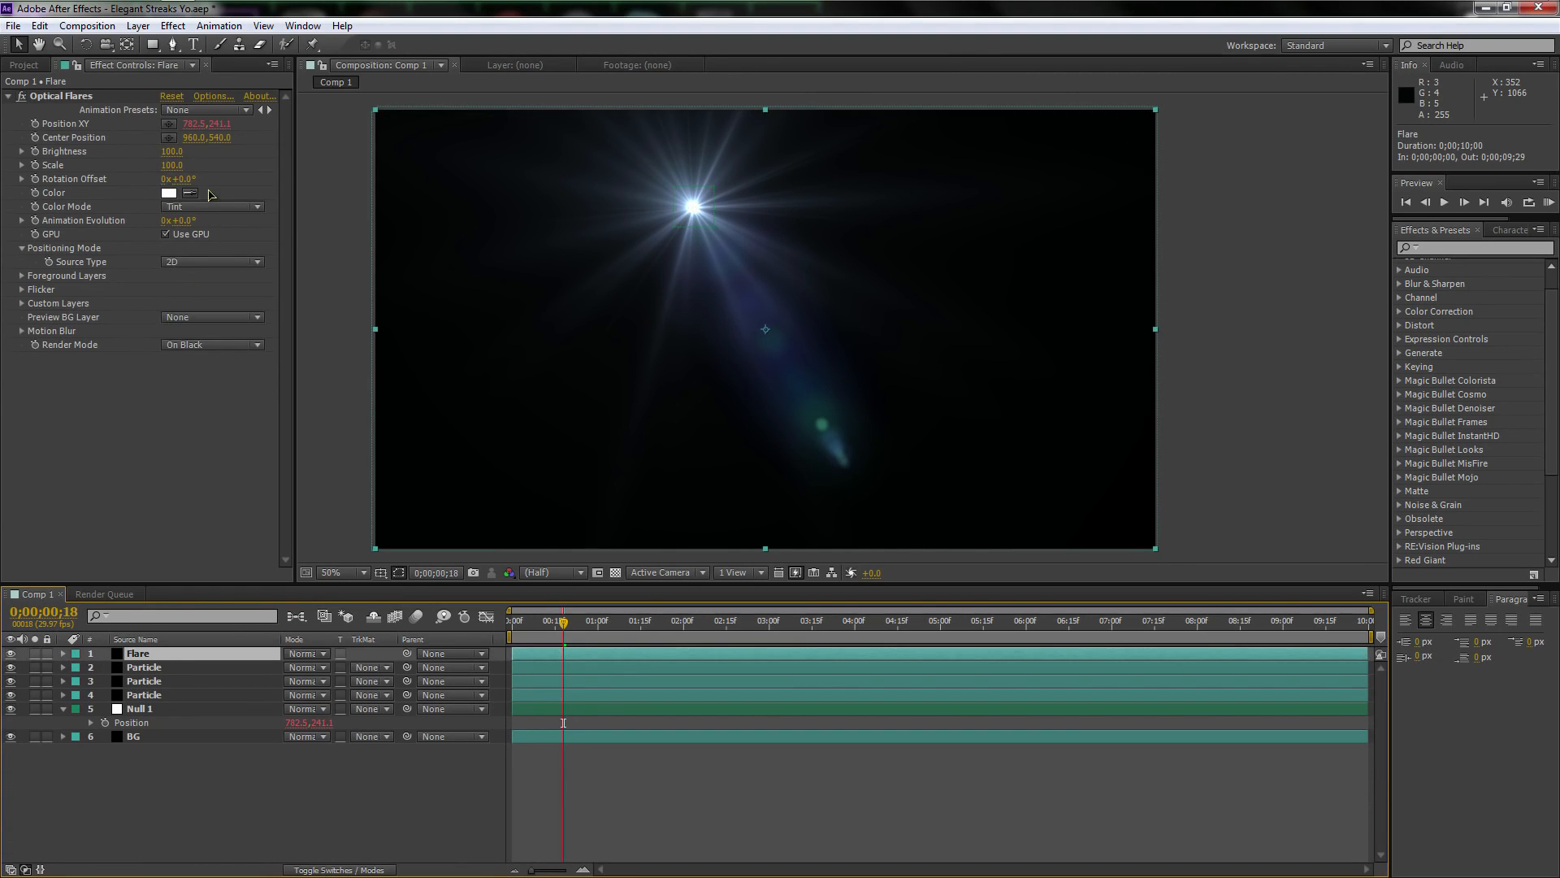
pyautogui.click(213, 345)
pyautogui.click(221, 384)
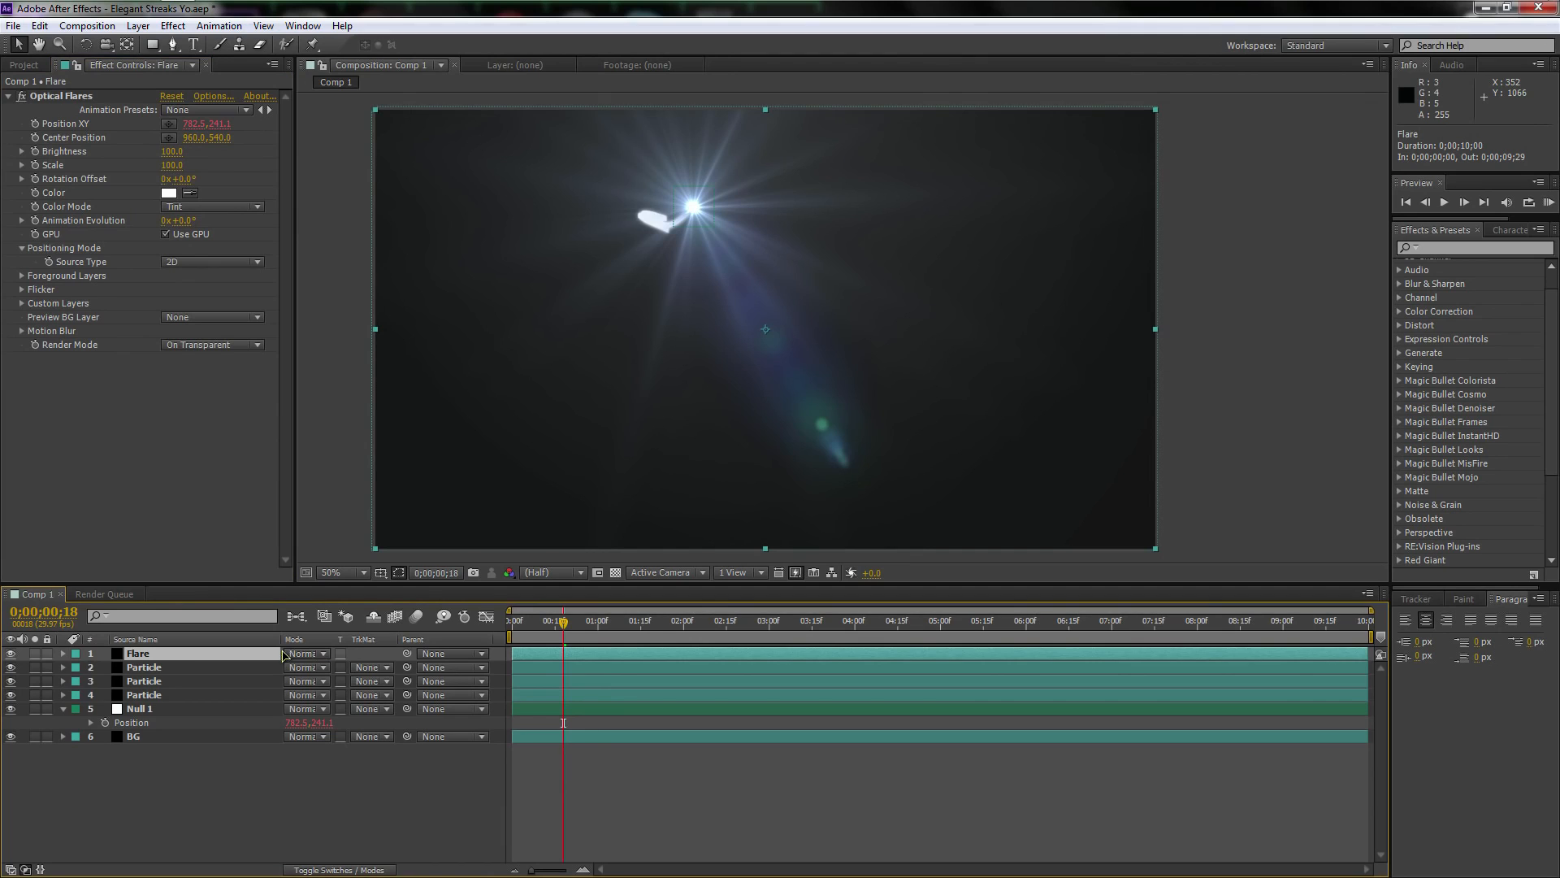
# Set the Flare layer's blending mode to Screen
pyautogui.press('F4')
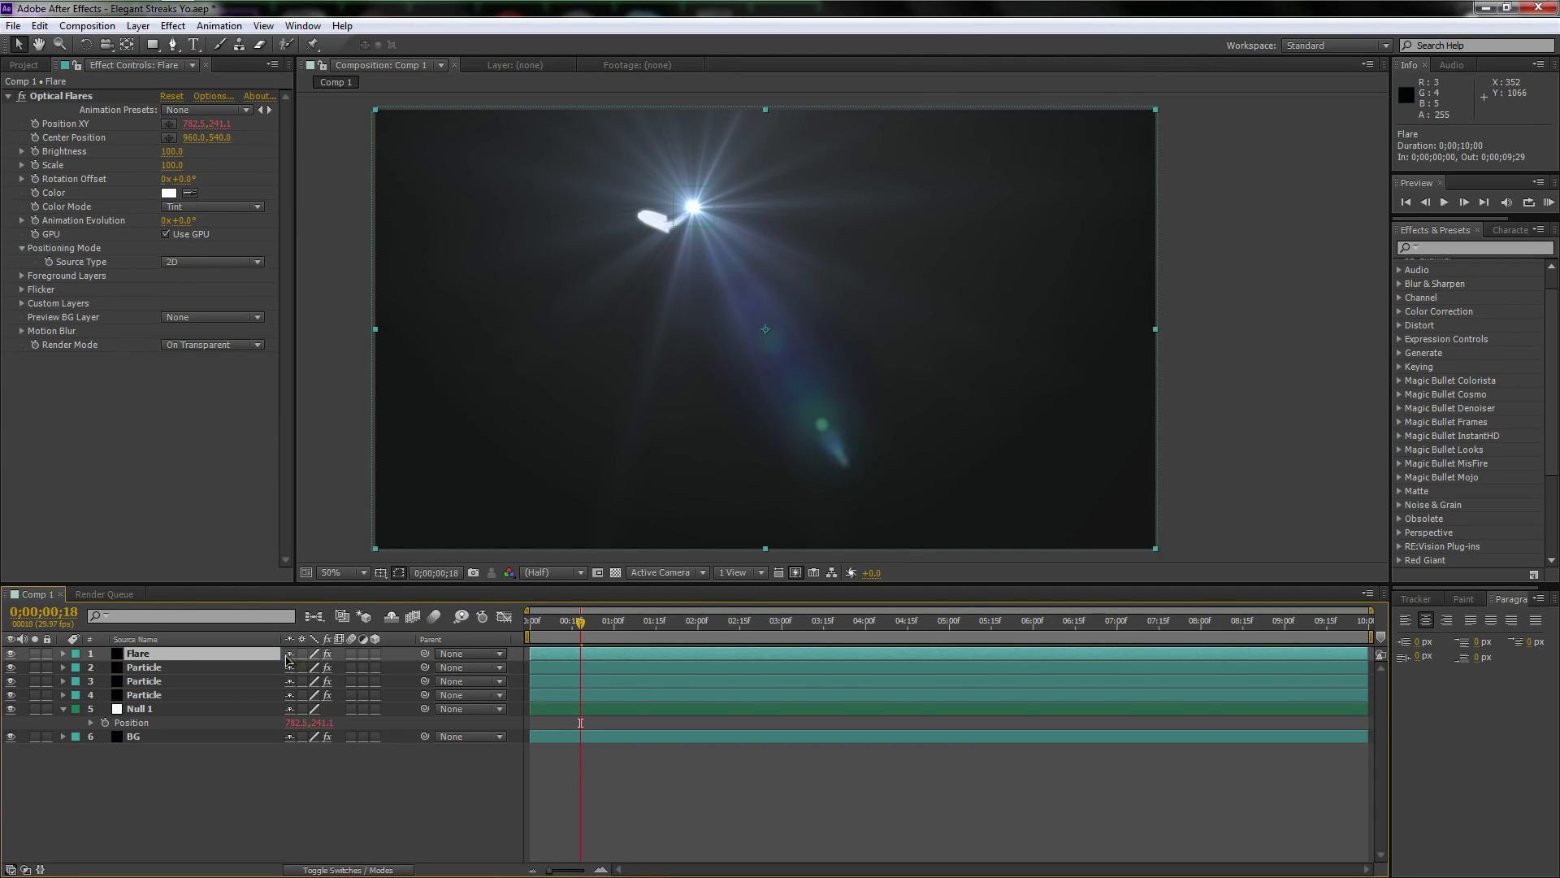
pyautogui.press('F4')
pyautogui.click(300, 655)
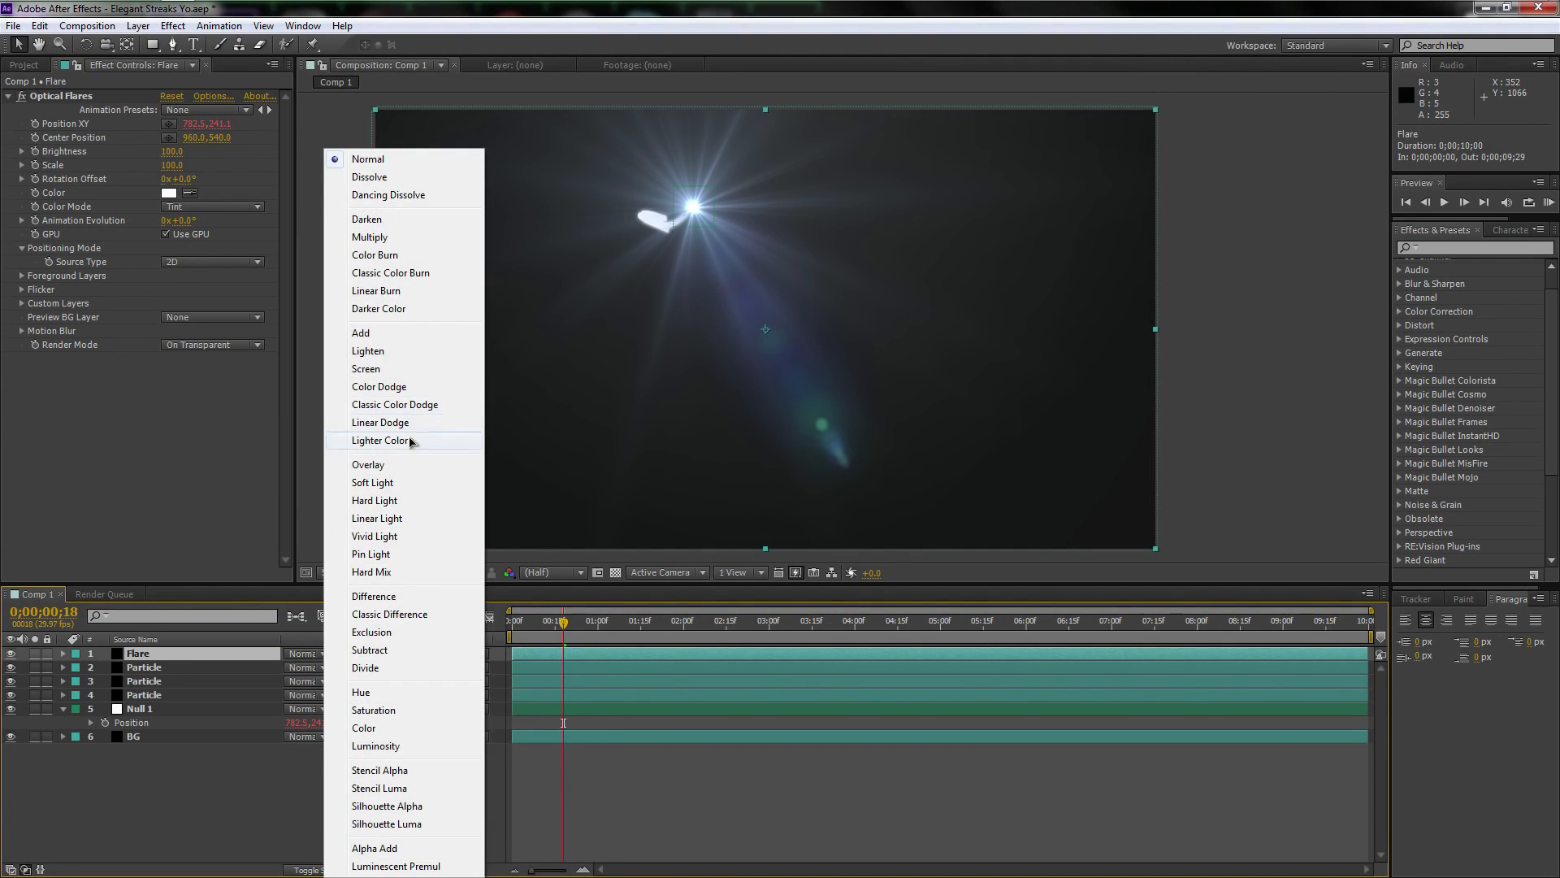
pyautogui.click(399, 375)
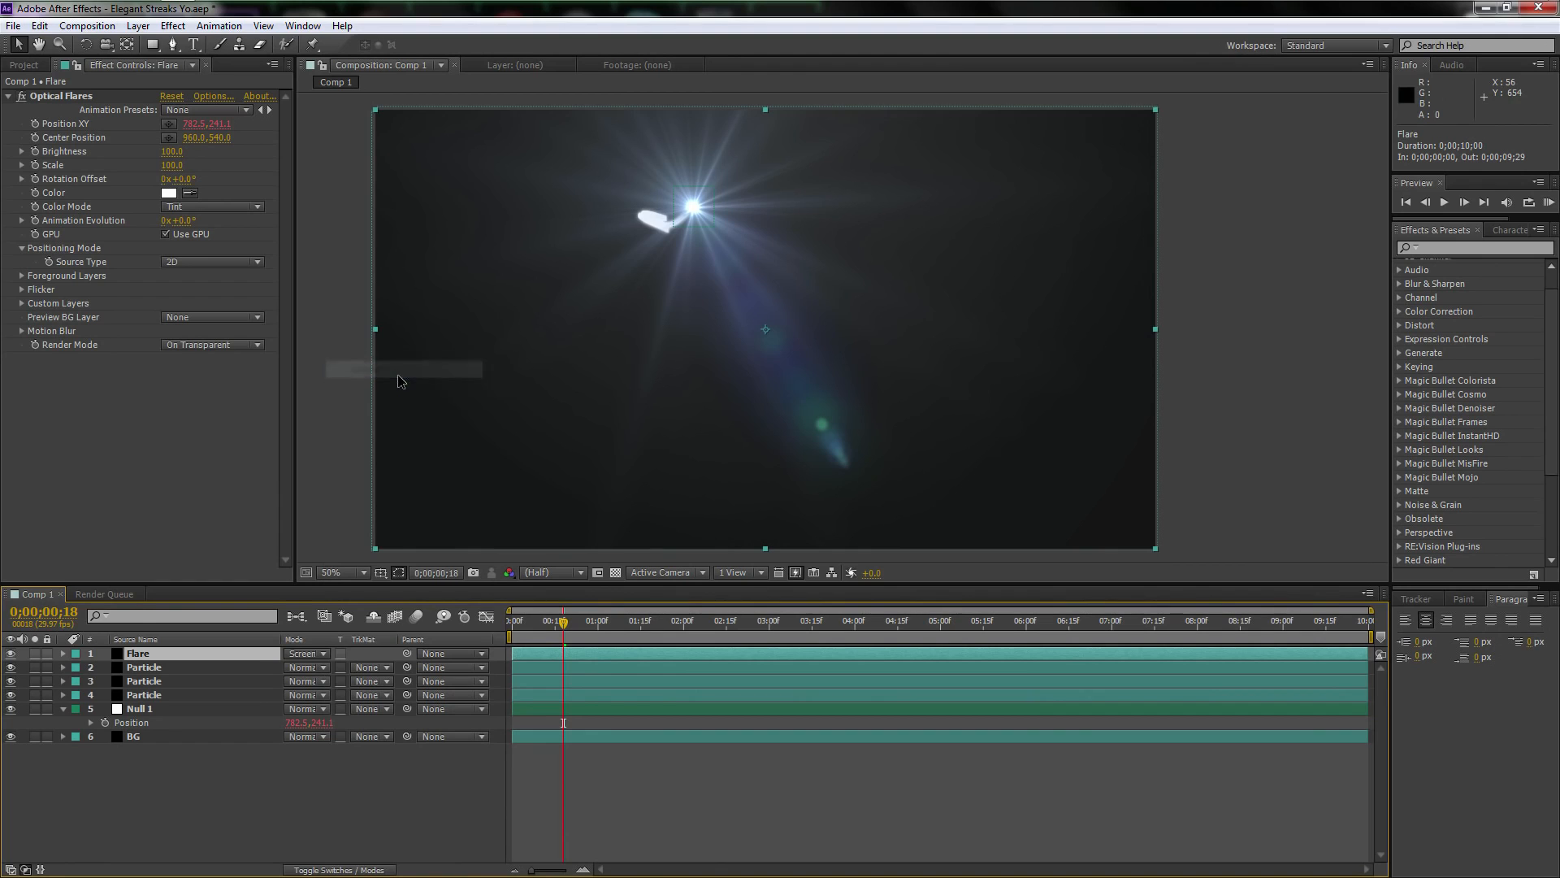
# Load the Organica preset from the Pro Presets 2 folder into the Flare layer's Optical Flares effect
pyautogui.click(210, 113)
pyautogui.click(212, 97)
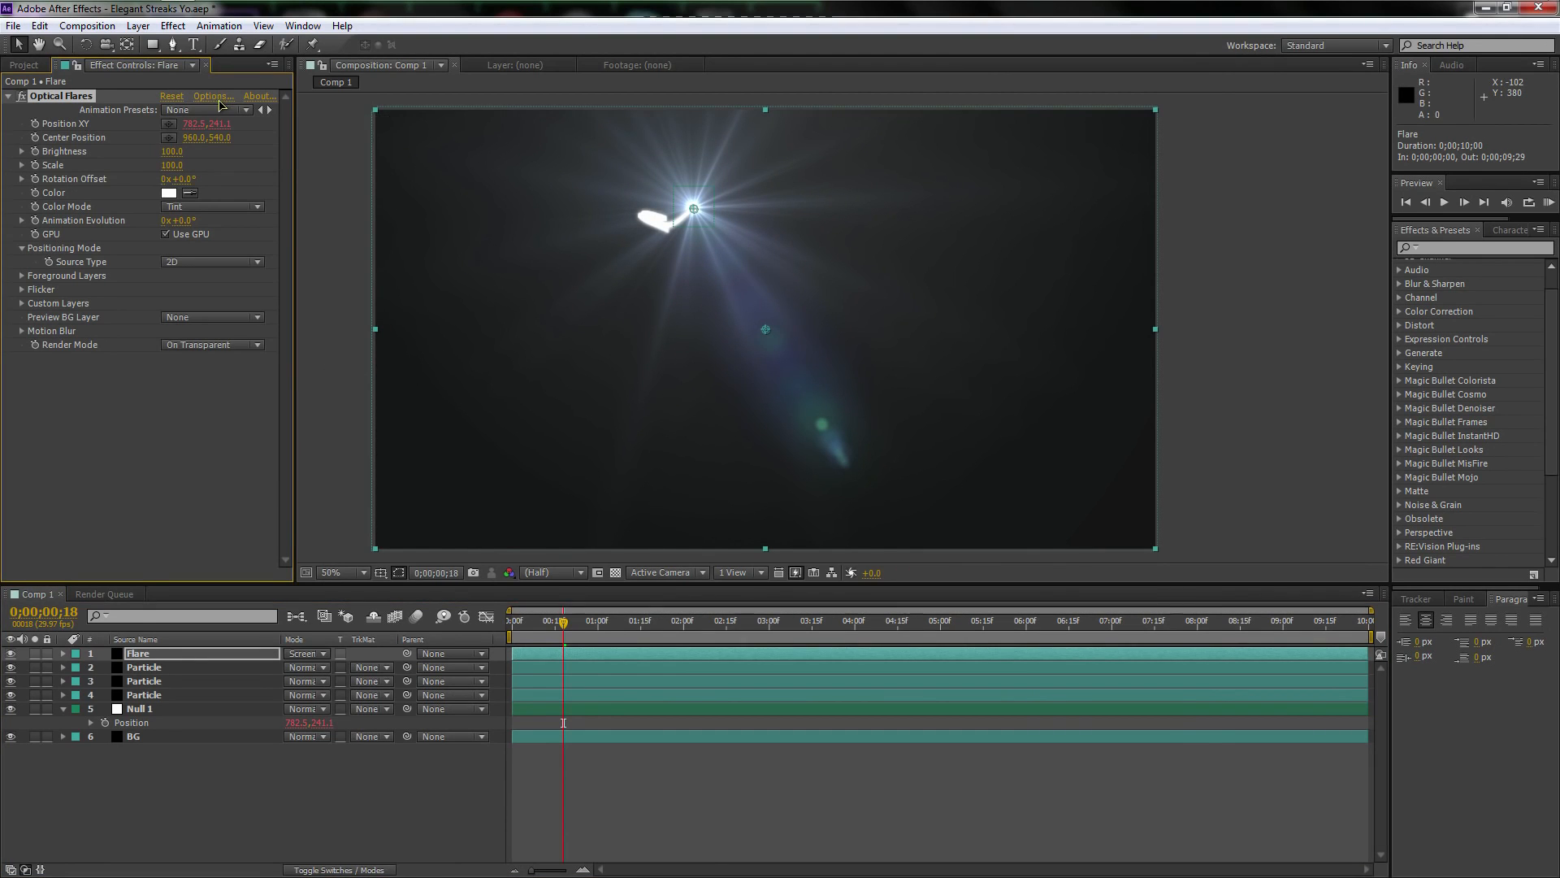
pyautogui.scroll(-2, 1056, 650)
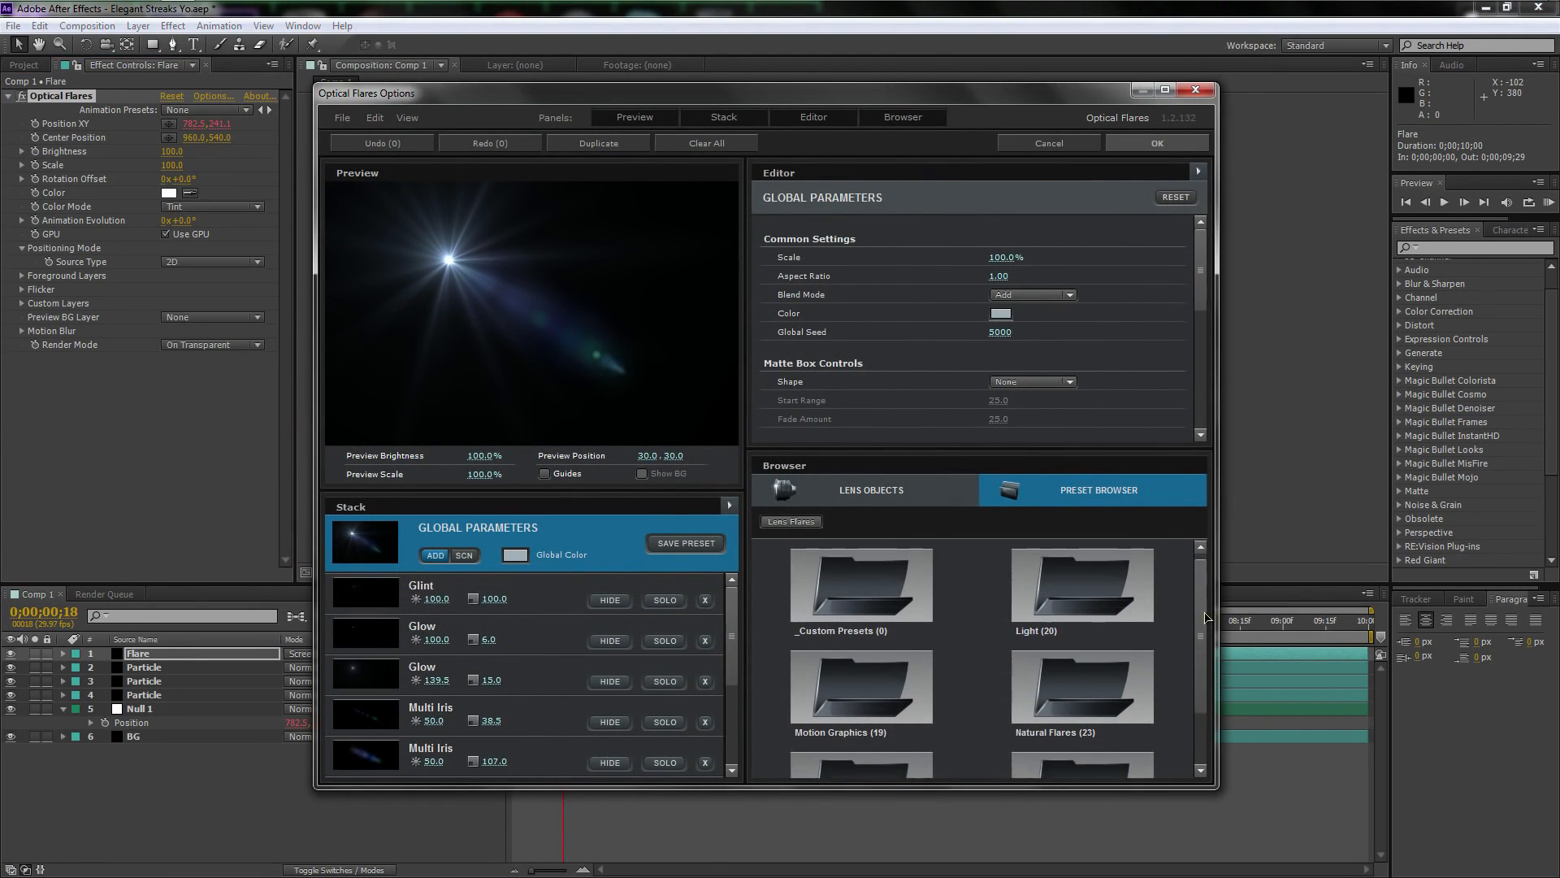
pyautogui.click(1106, 719)
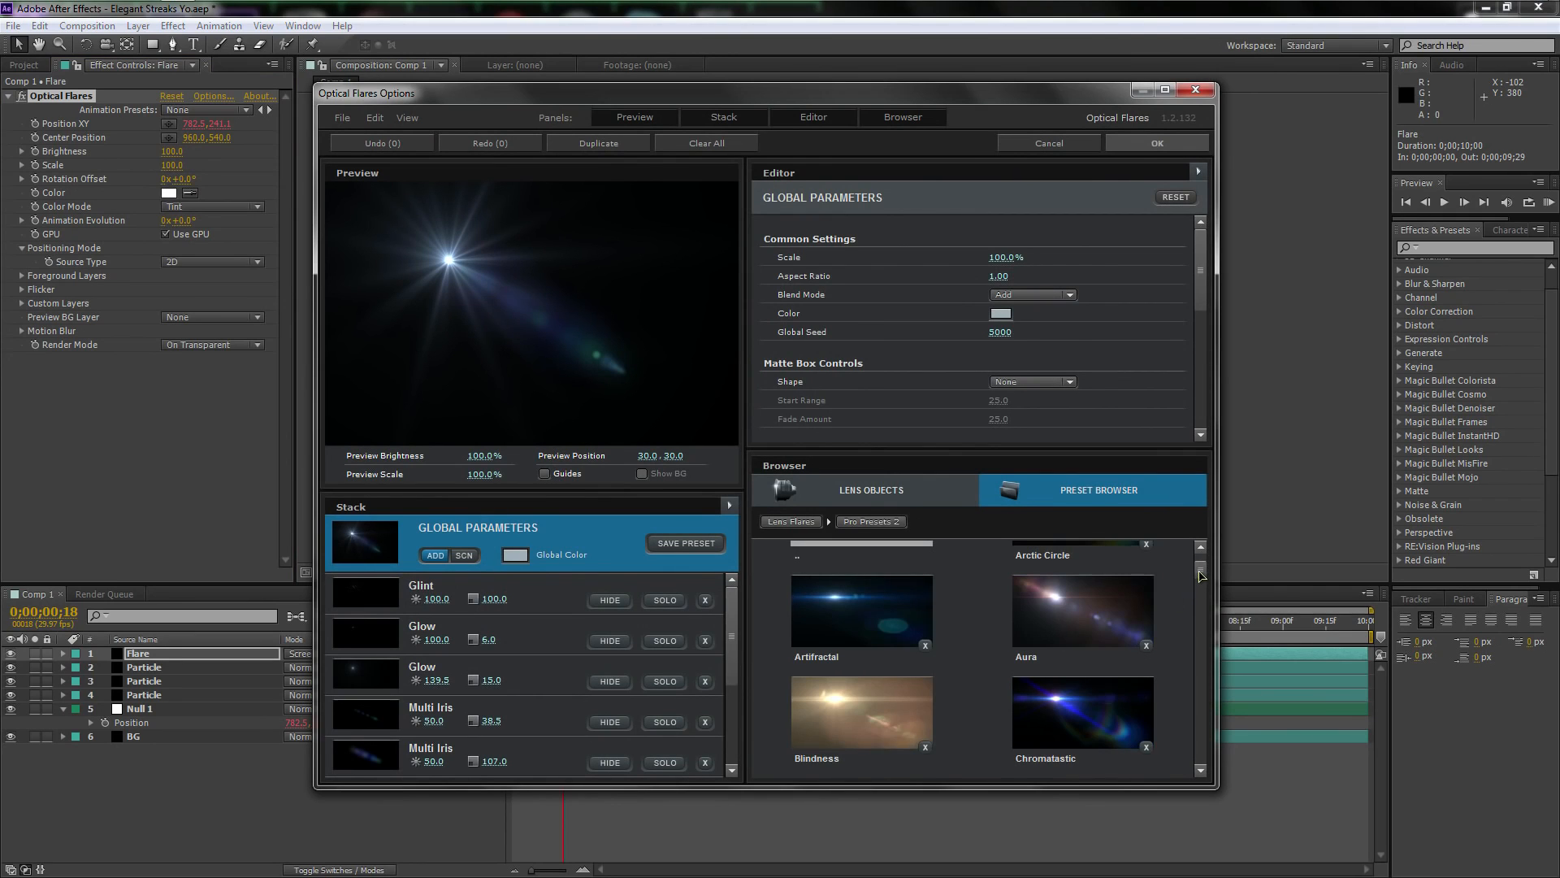
pyautogui.moveTo(1202, 577); pyautogui.dragTo(1204, 654)
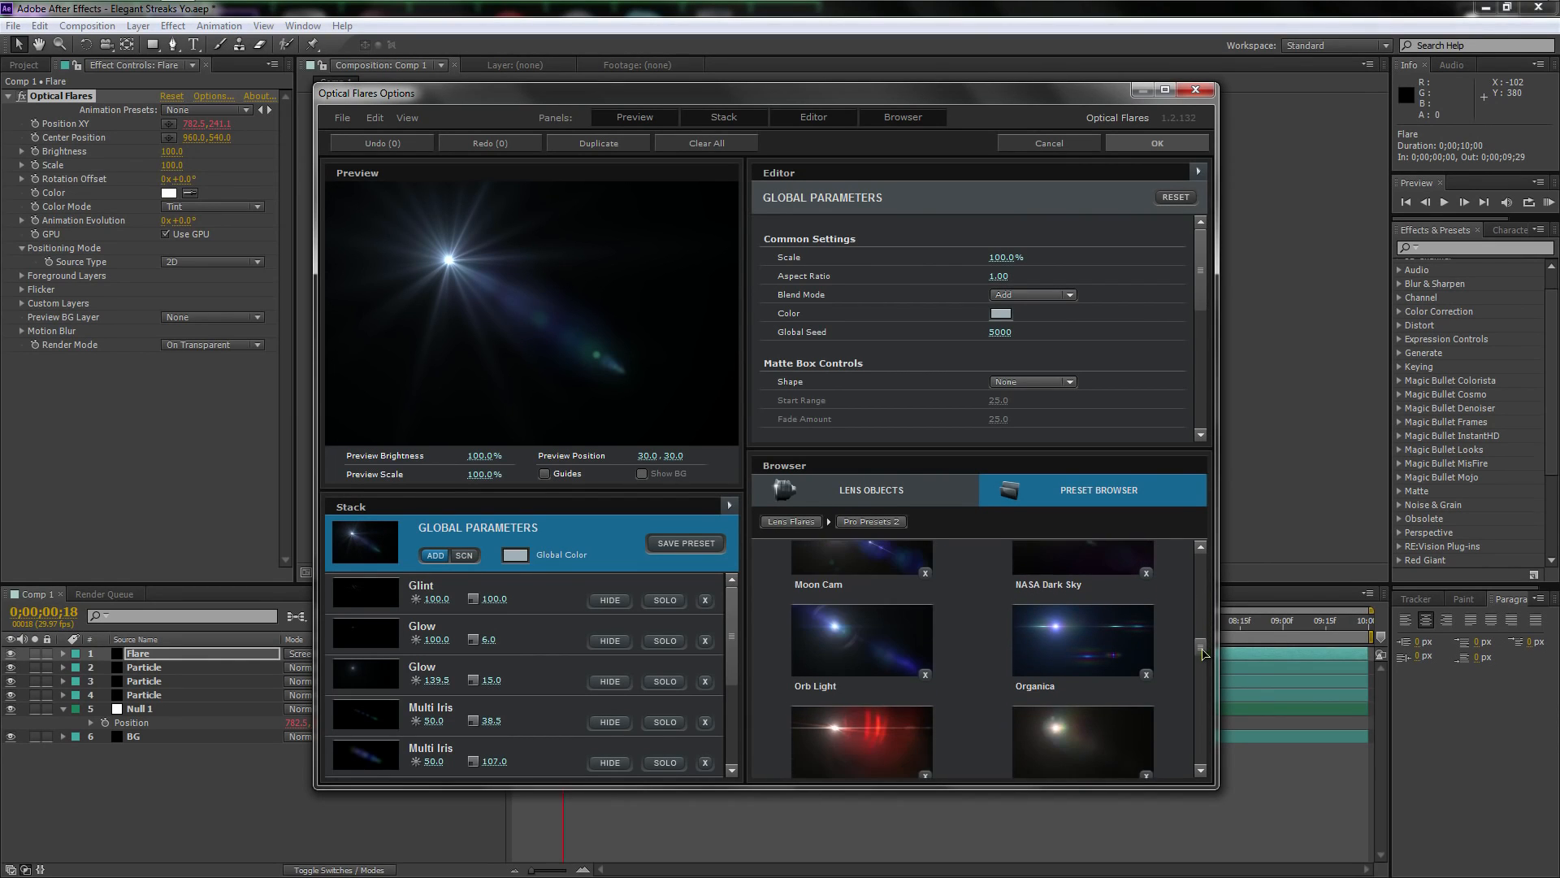
pyautogui.click(1111, 655)
pyautogui.click(1158, 144)
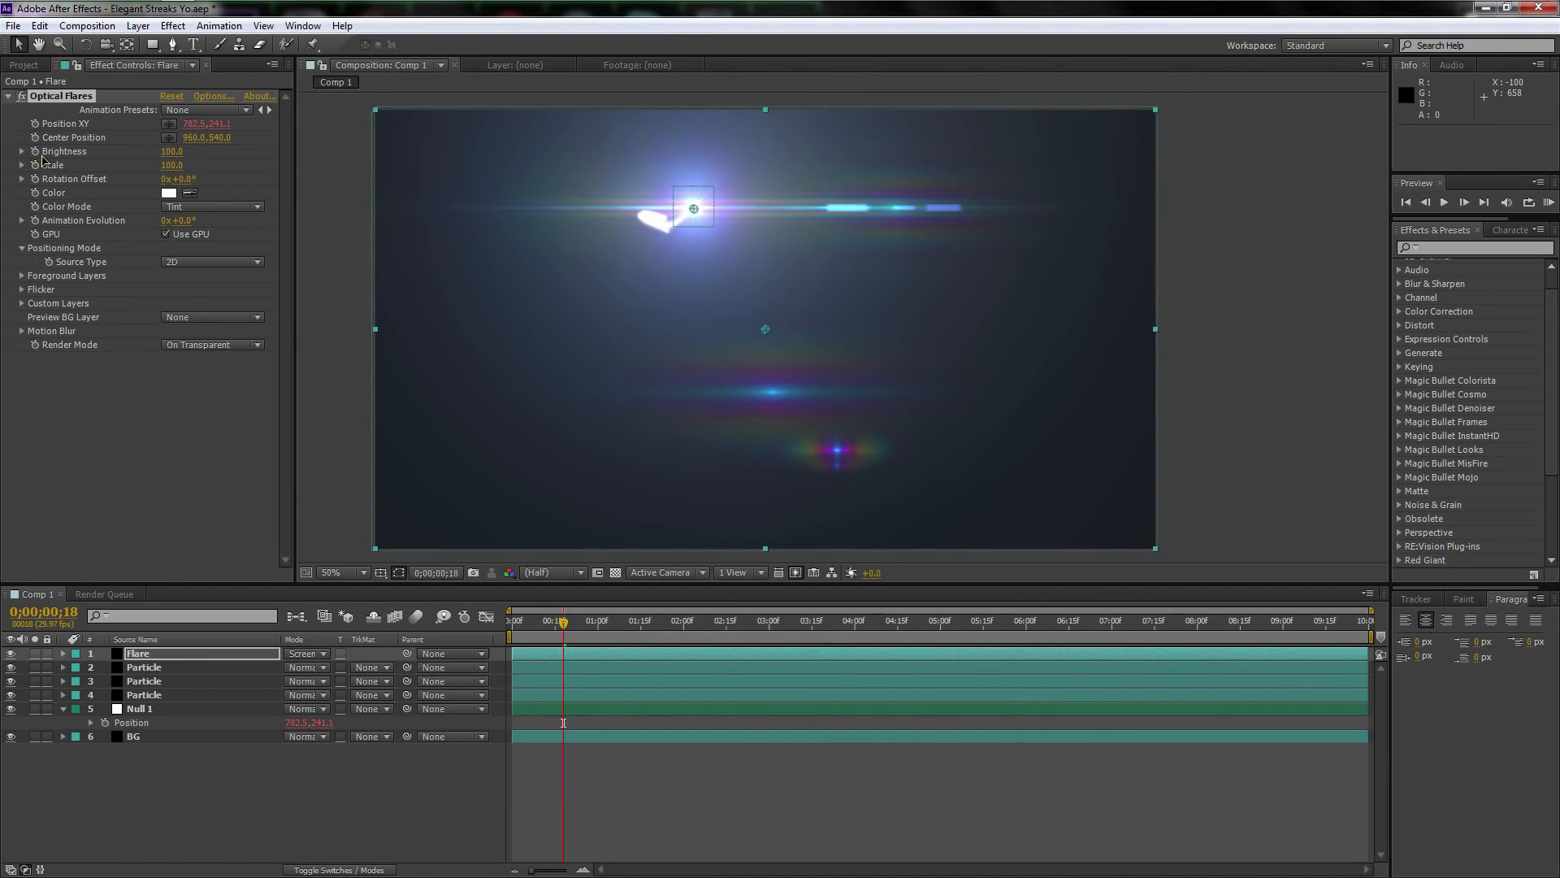
# Add the expression wiggle(5,15) to the Optical Flares Brightness and set its Flicker Speed to 8 and Amount to 37
pyautogui.keyDown('alt'); pyautogui.click(35, 152); pyautogui.keyUp('alt')
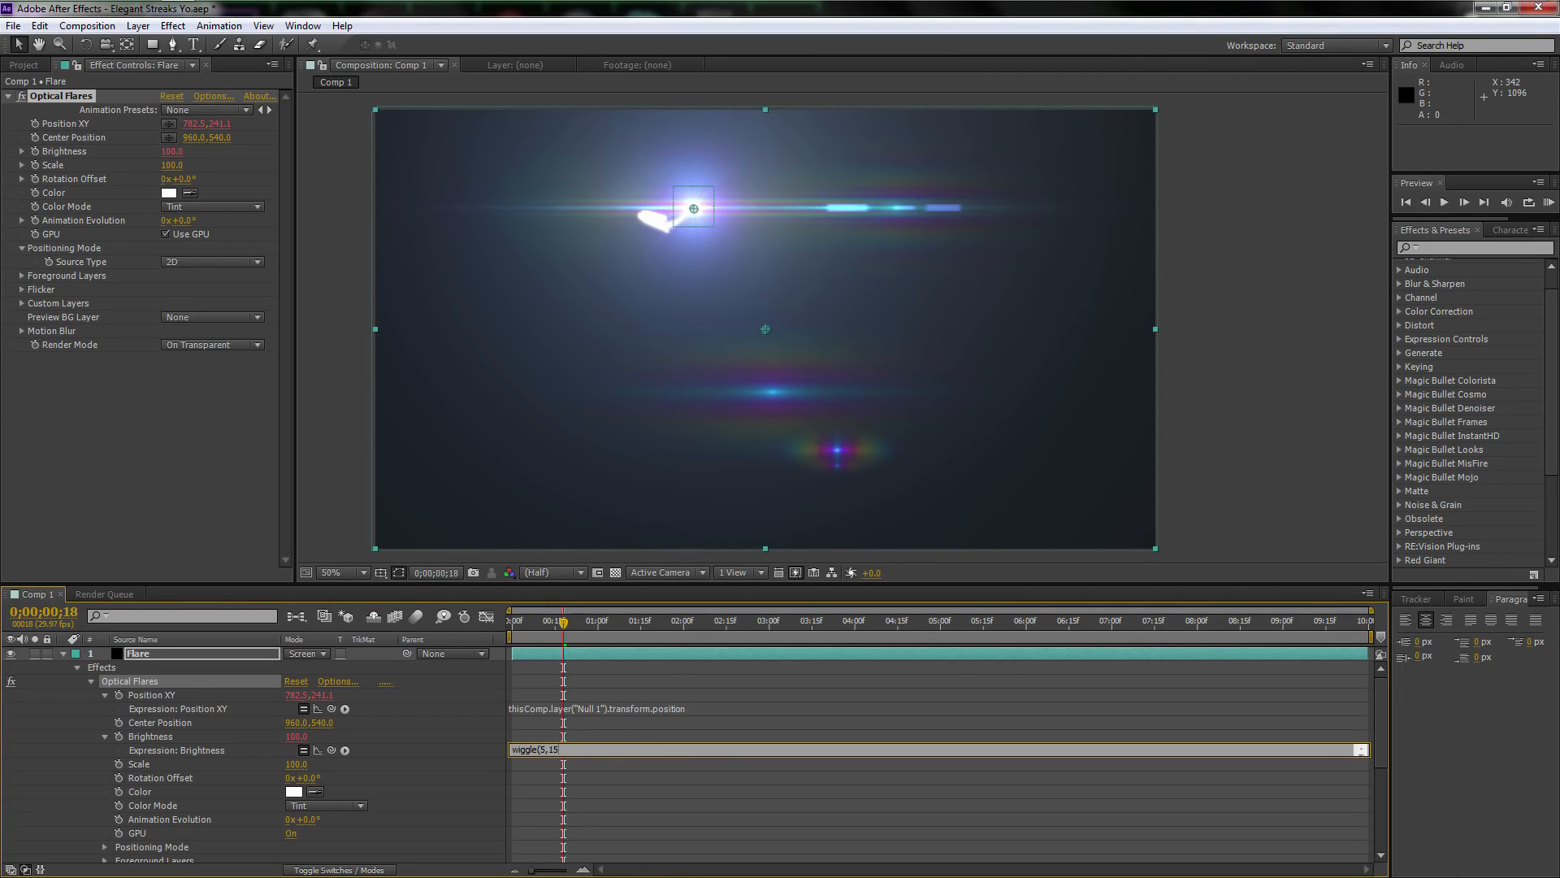
pyautogui.click(162, 683)
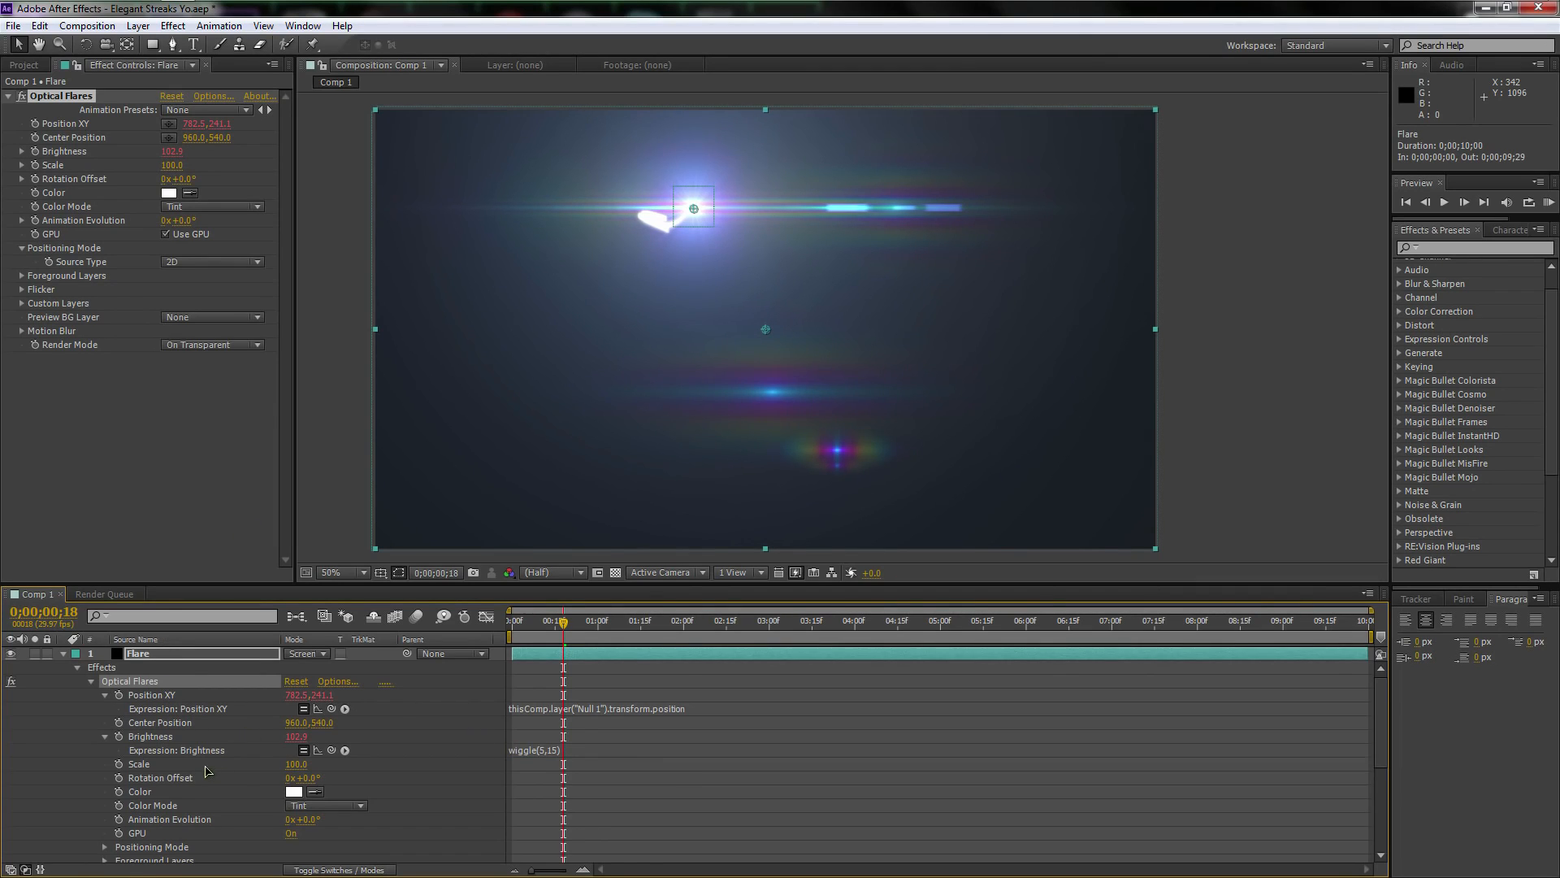
pyautogui.scroll(-1, 205, 771)
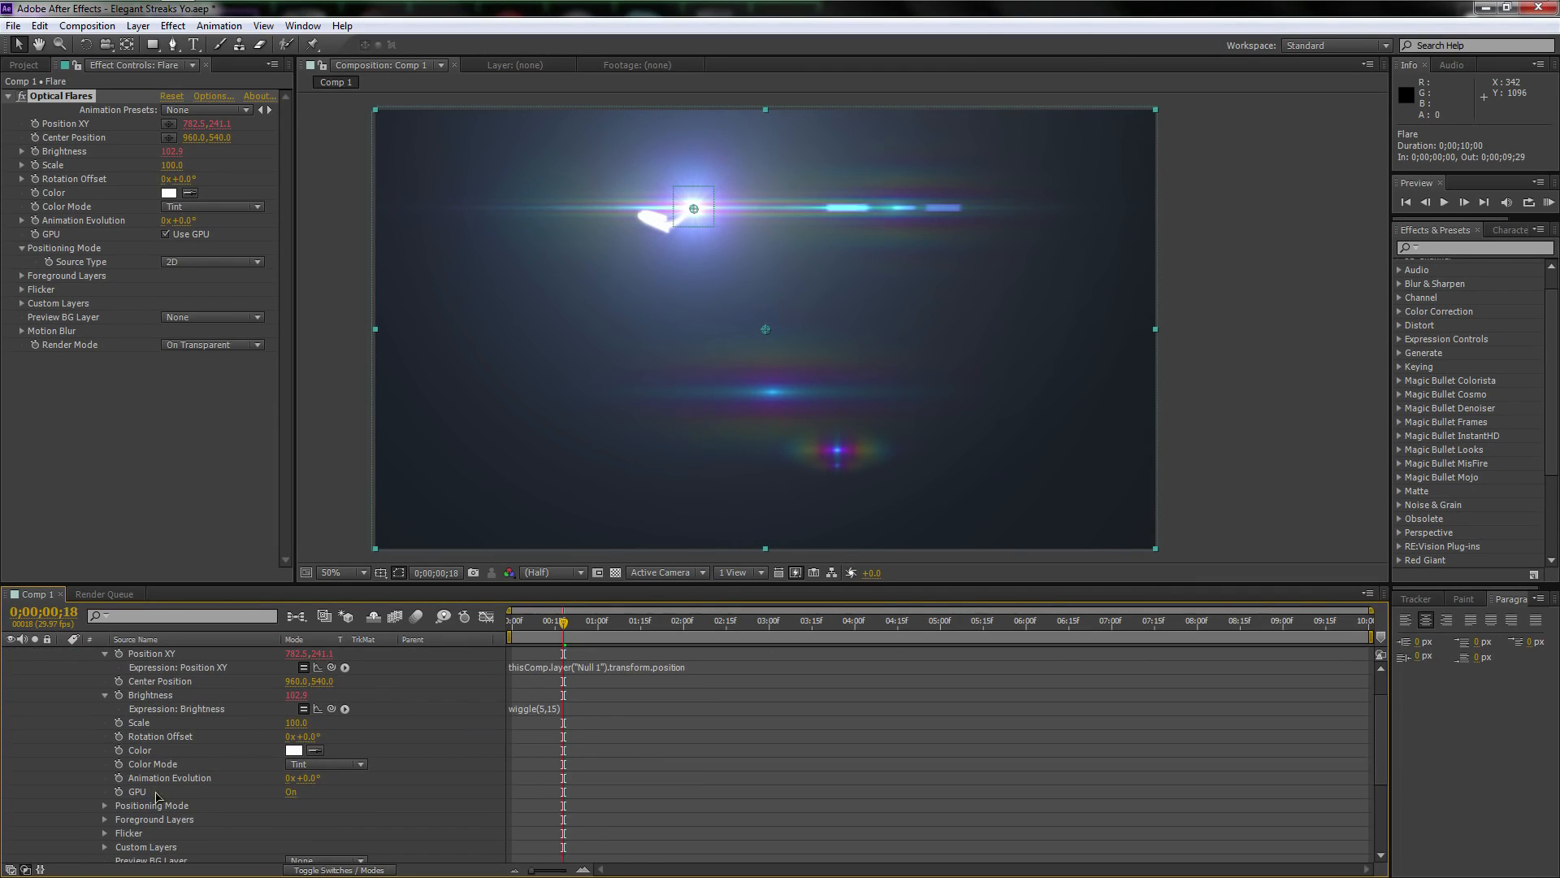
pyautogui.click(22, 289)
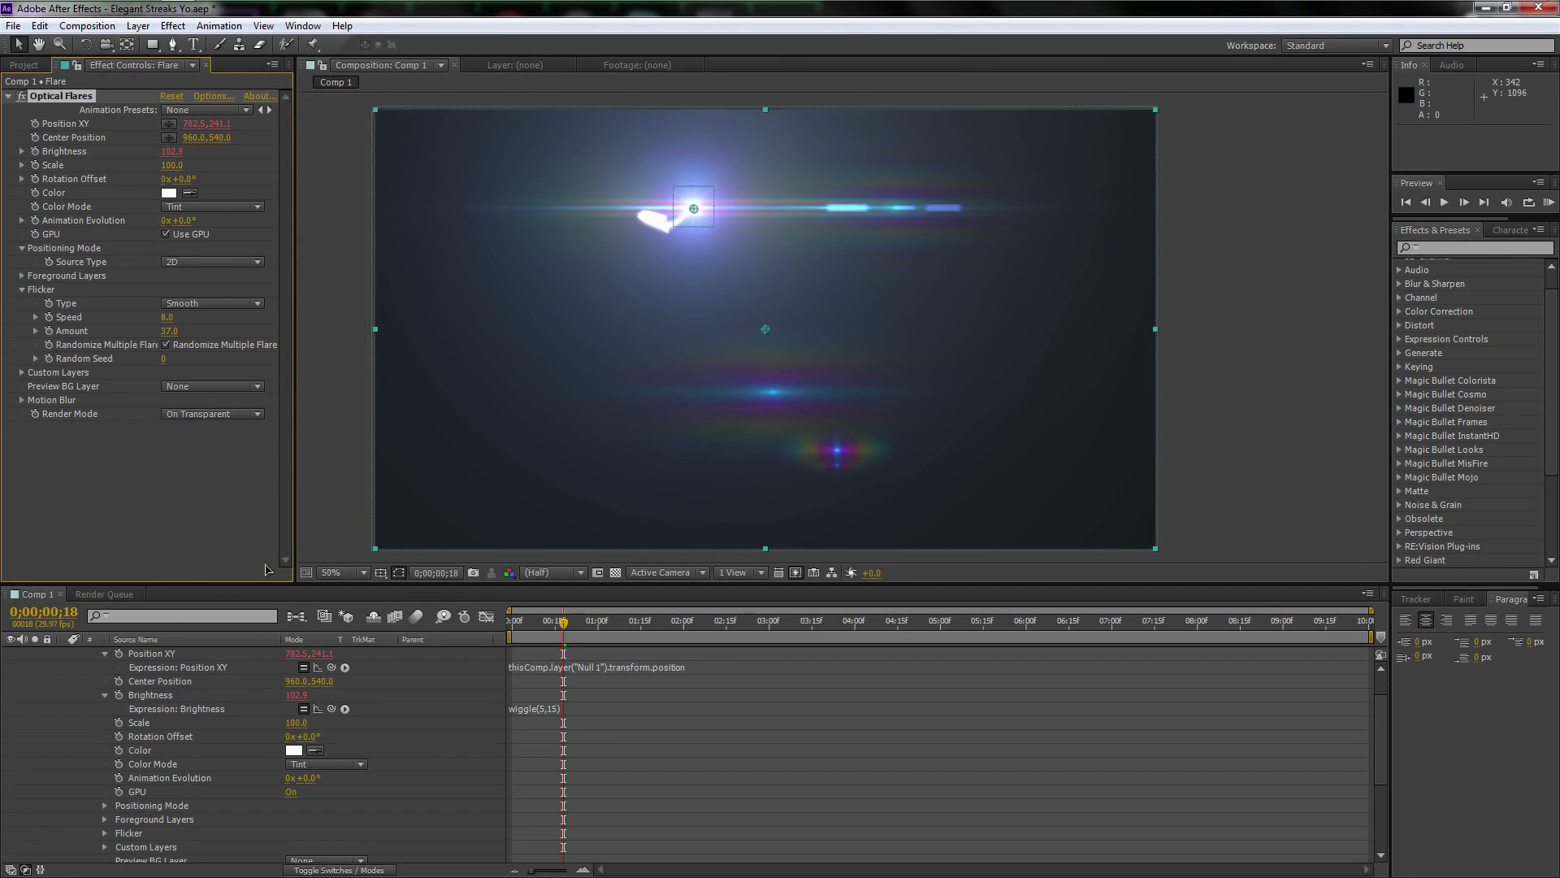
pyautogui.click(565, 623)
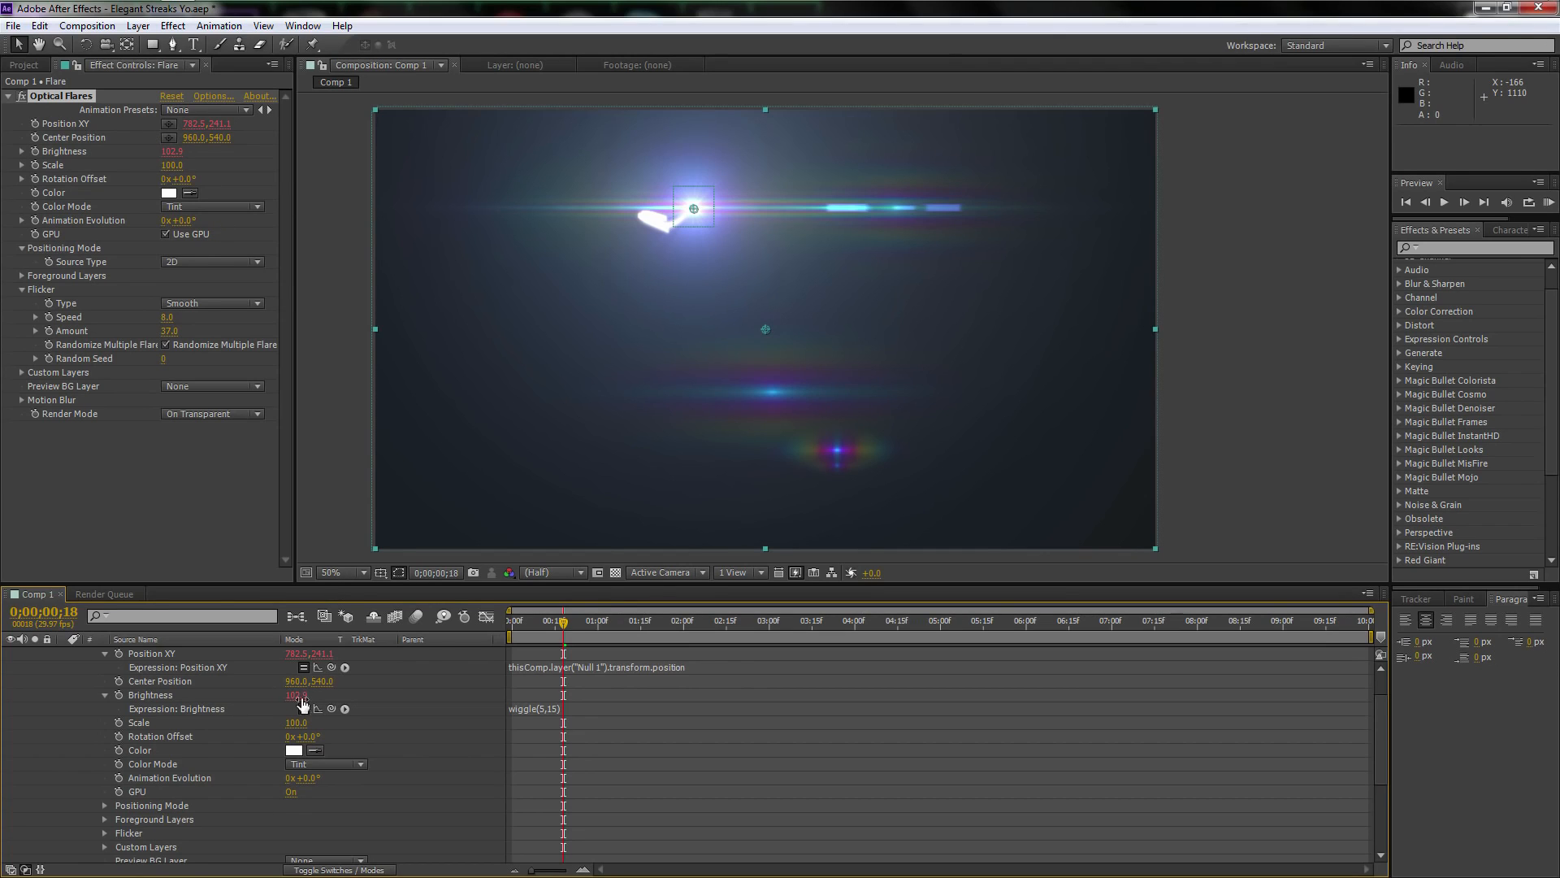
# Change the Optical Flares Brightness expression to wiggle(3,10)
pyautogui.scroll(1, 302, 704)
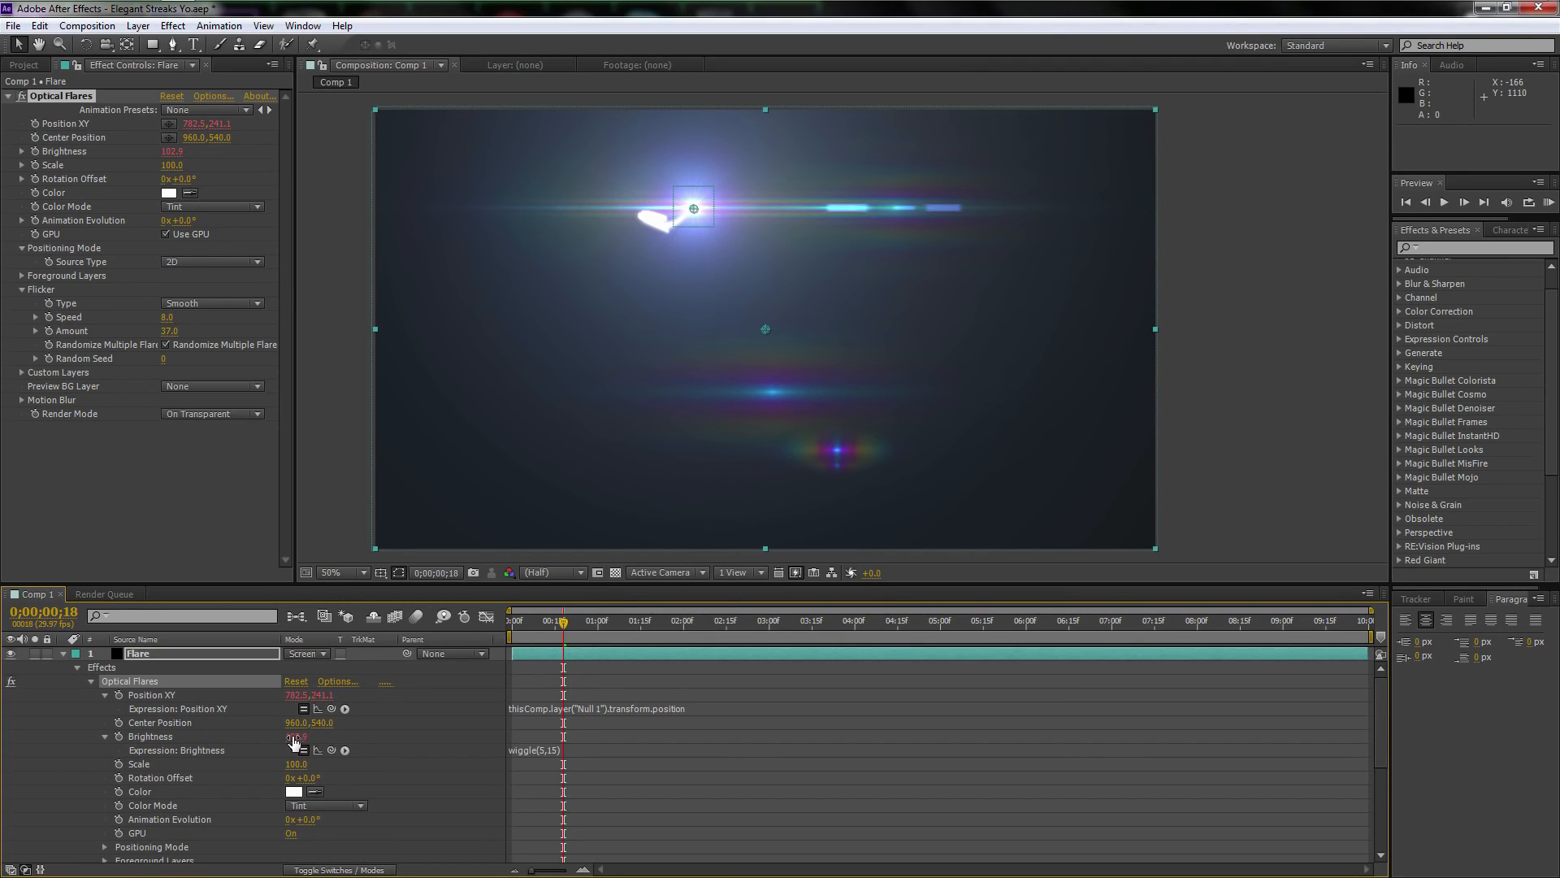
pyautogui.click(160, 737)
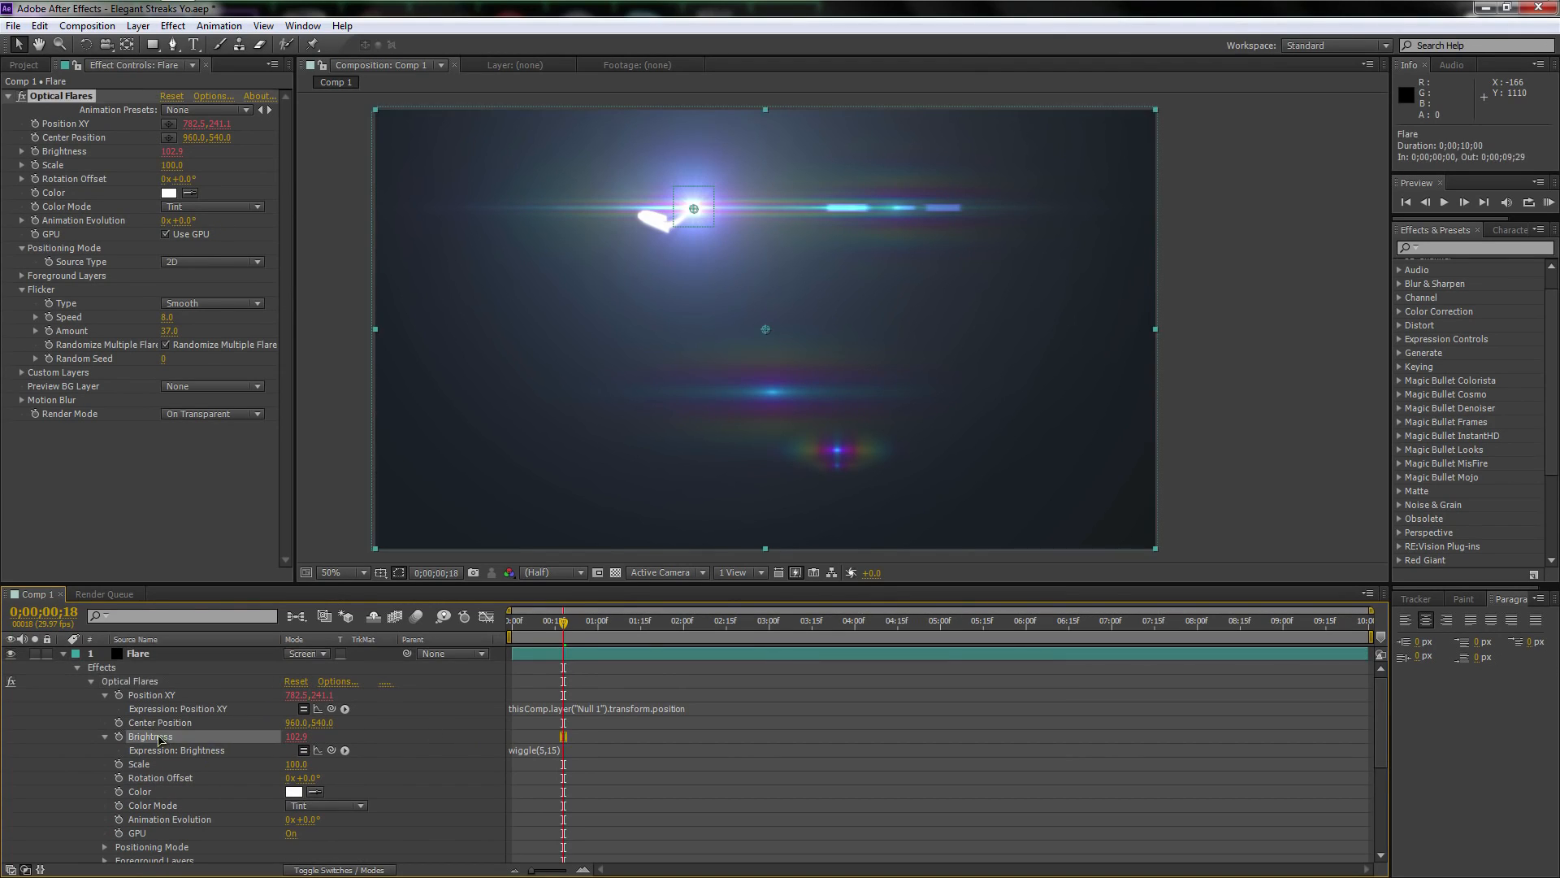
pyautogui.click(553, 751)
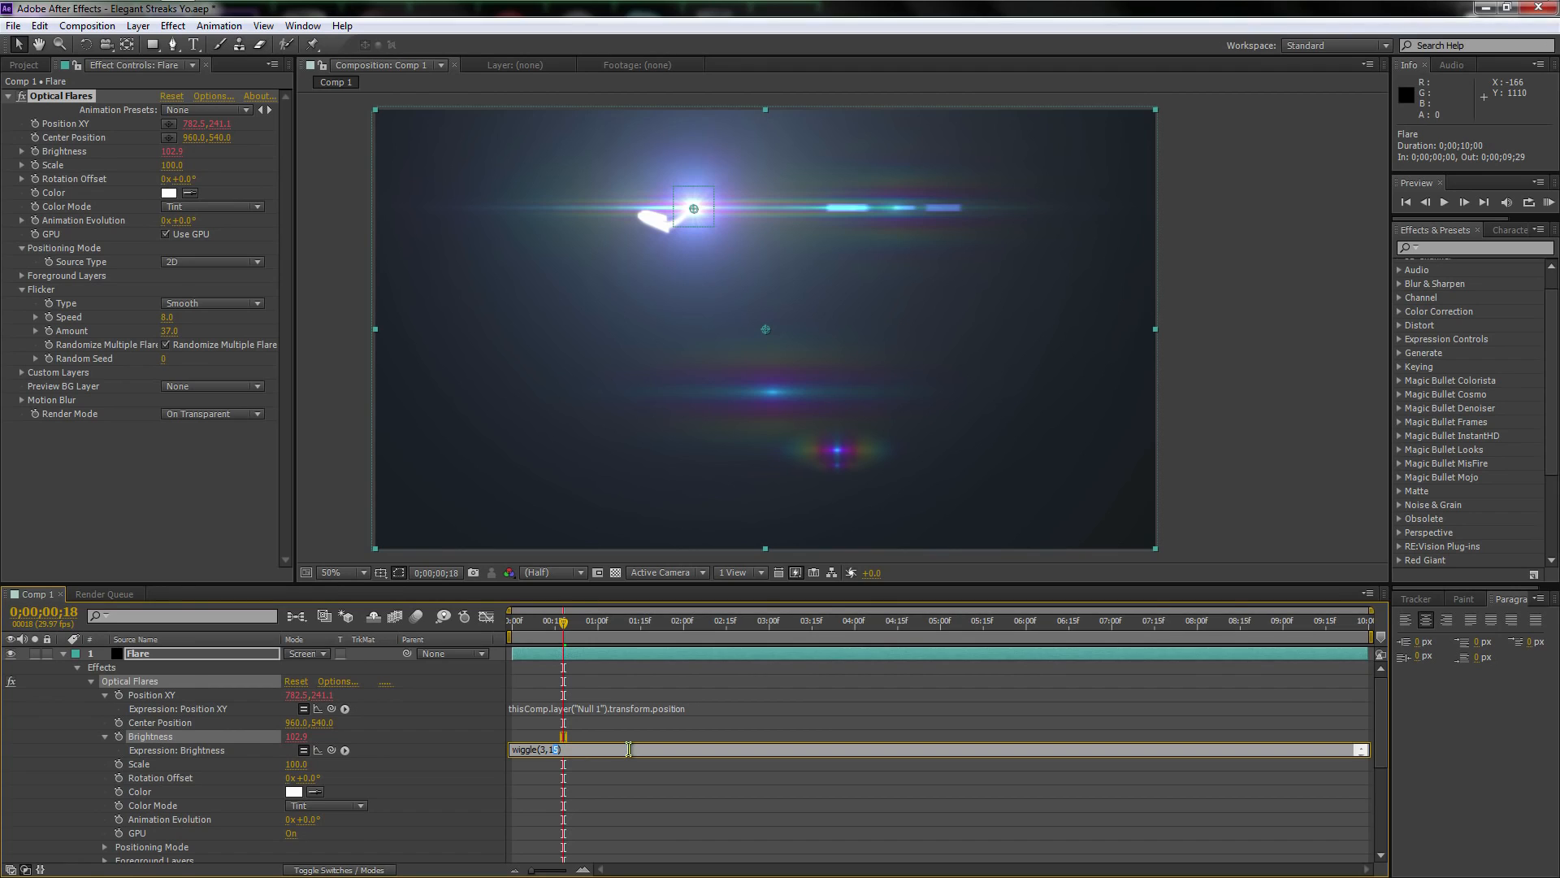
pyautogui.click(170, 736)
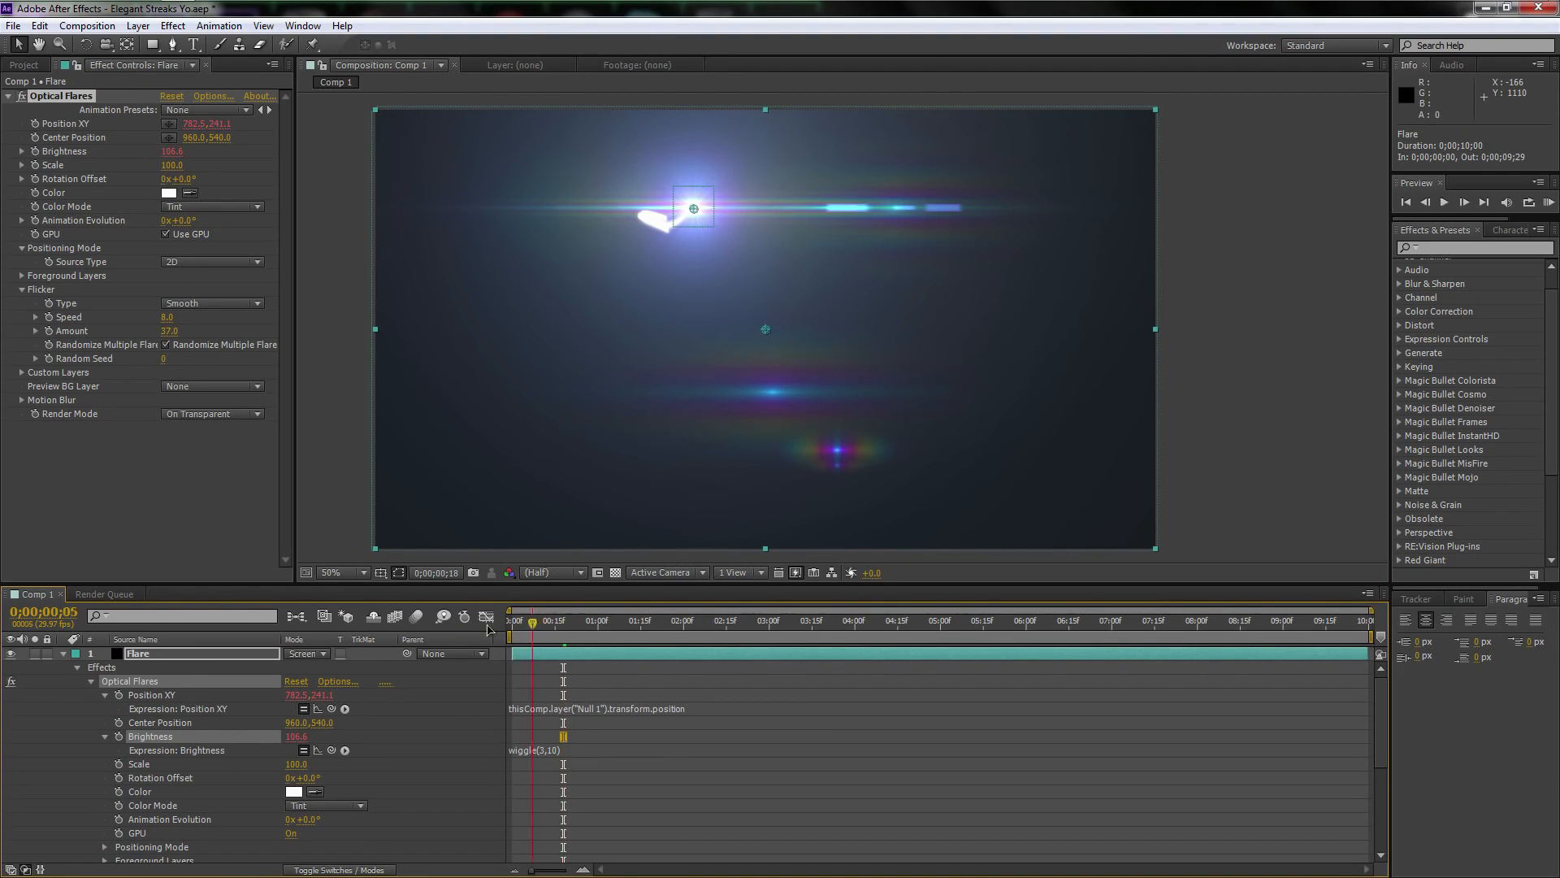
# Run a RAM preview from the start of the composition and examine the flare and streaks up to 0;00;07;05
pyautogui.moveTo(488, 630); pyautogui.dragTo(475, 625)
pyautogui.moveTo(172, 153)
pyautogui.mouseDown()
pyautogui.moveTo(107, 152)
pyautogui.moveTo(193, 152)
pyautogui.mouseUp()
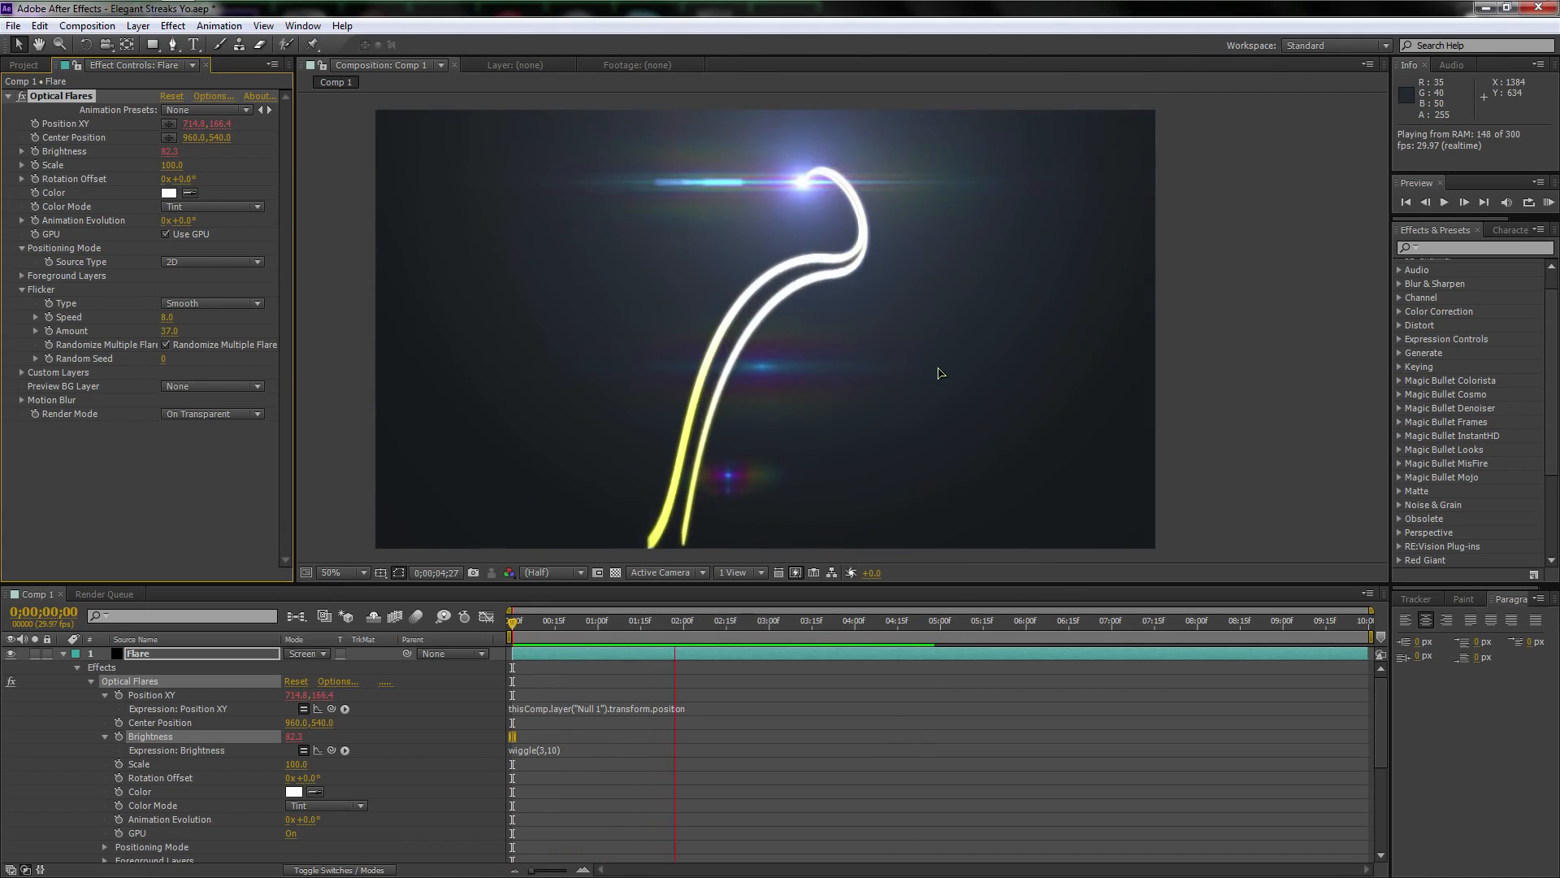
pyautogui.press('space')
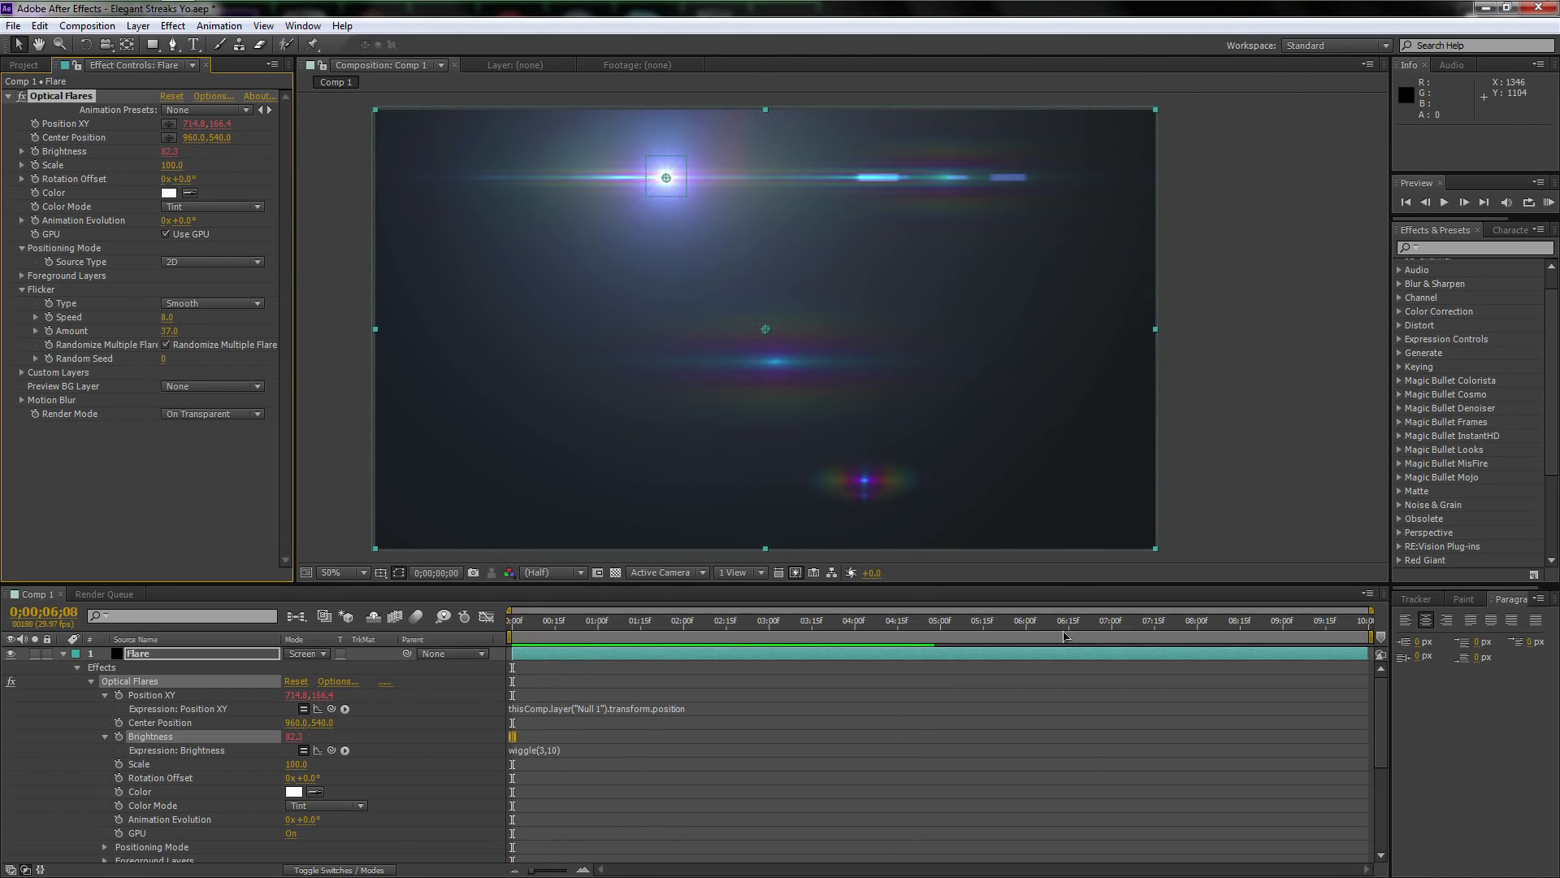
pyautogui.moveTo(1067, 637); pyautogui.dragTo(1130, 629)
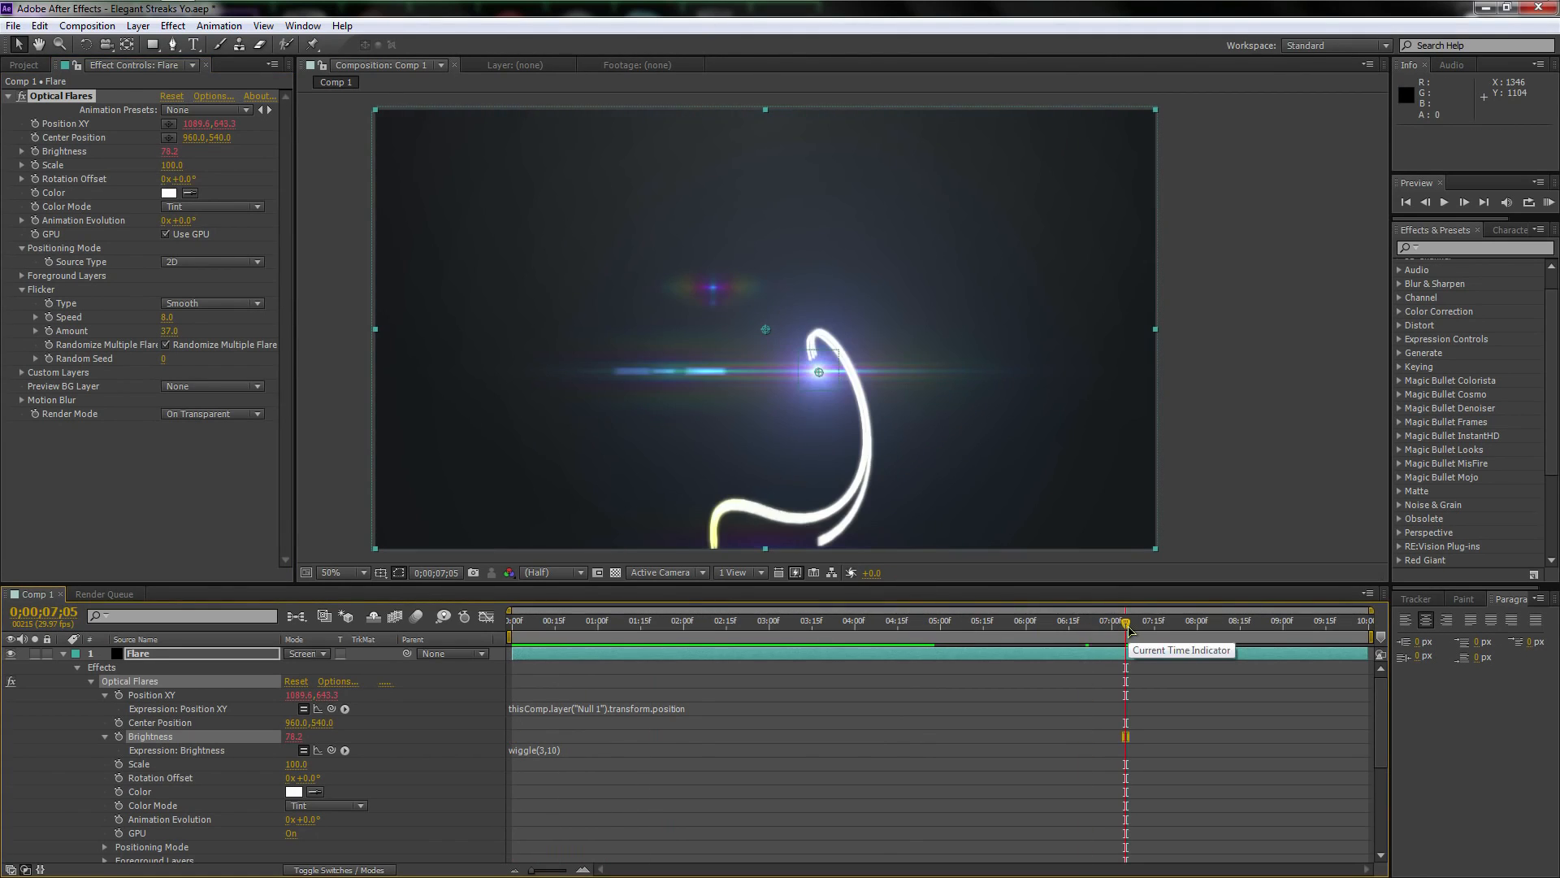